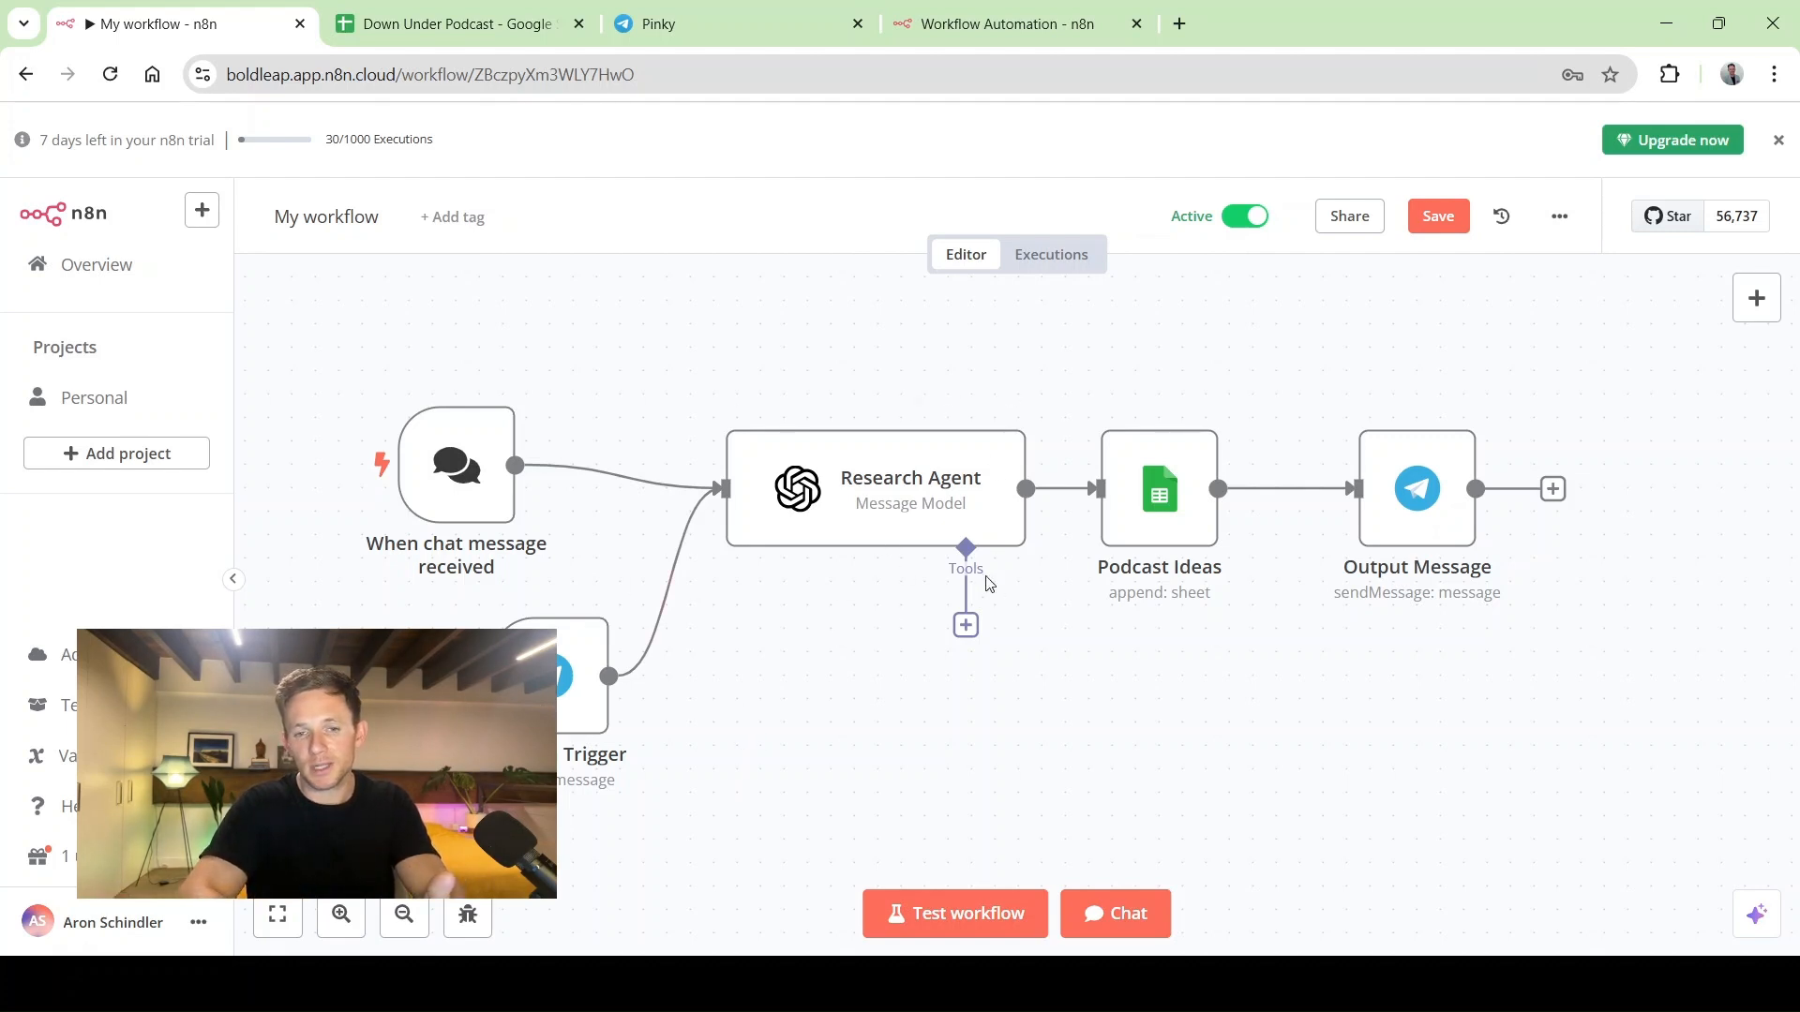
Review the finished podcast research workflow and the Down Under Podcast sheet in Google Sheets, ending back on the workflow
mouse_move(667, 561)
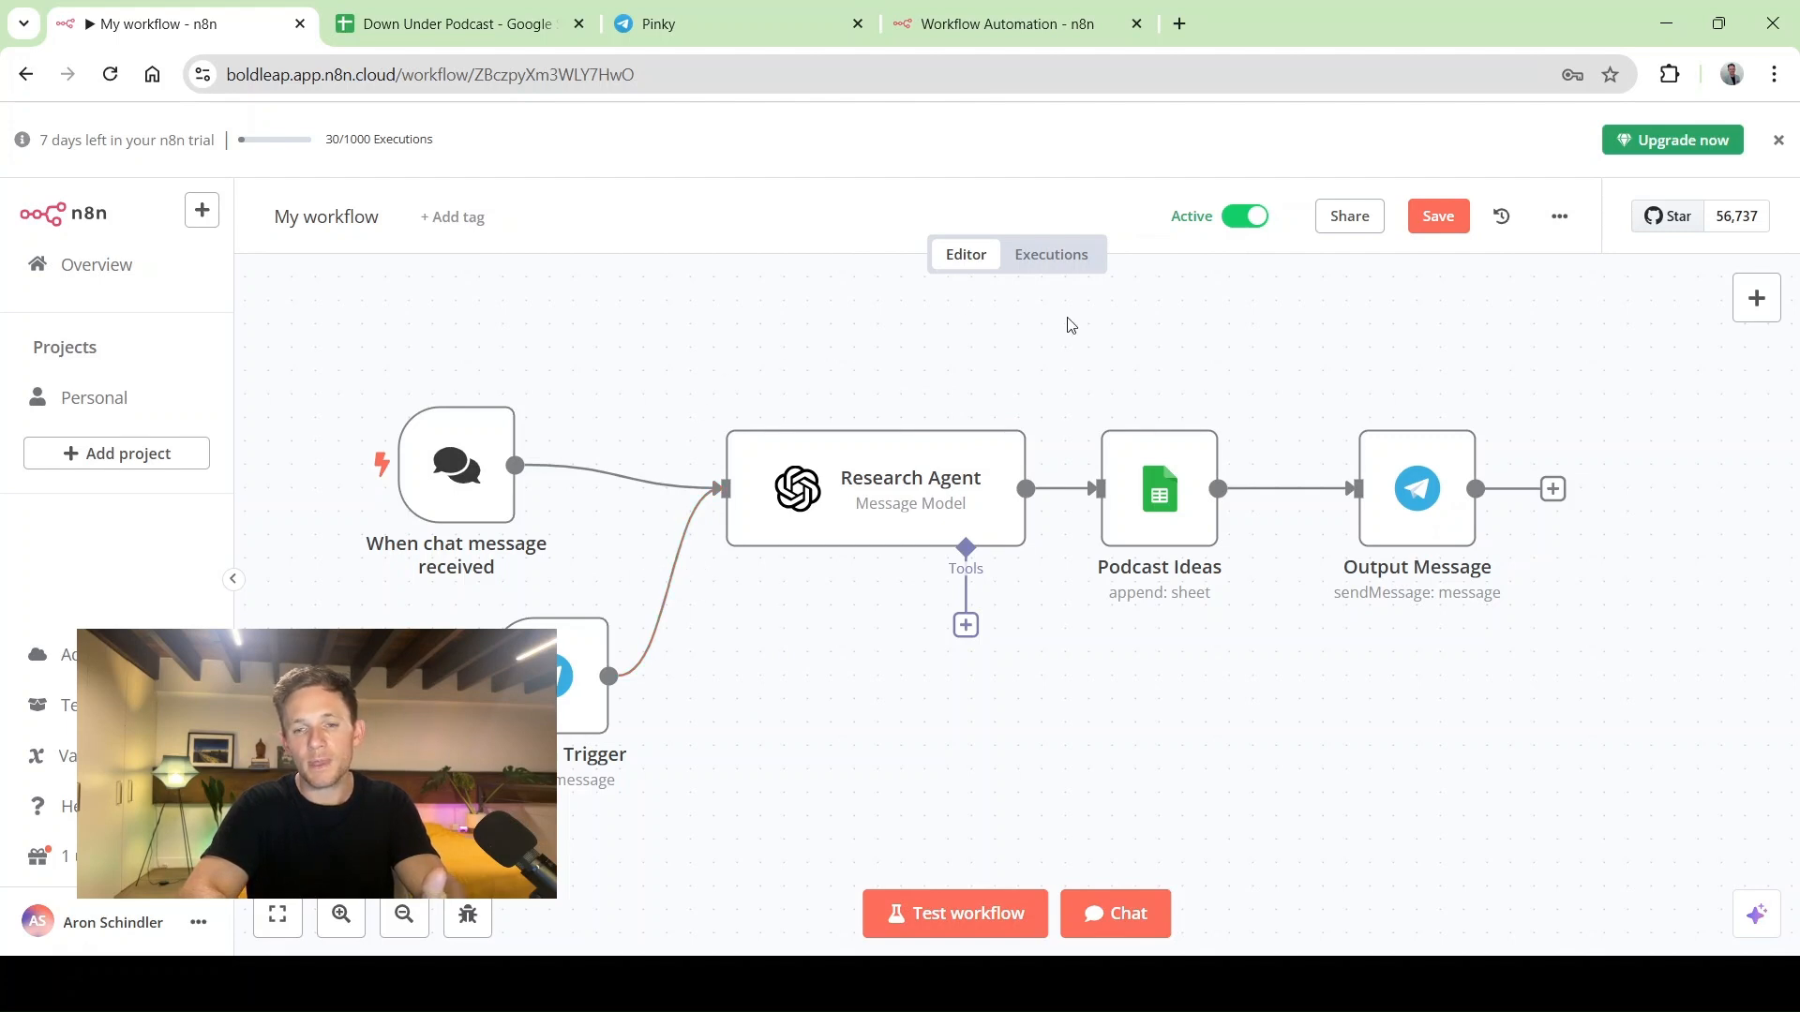
mouse_move(1200, 437)
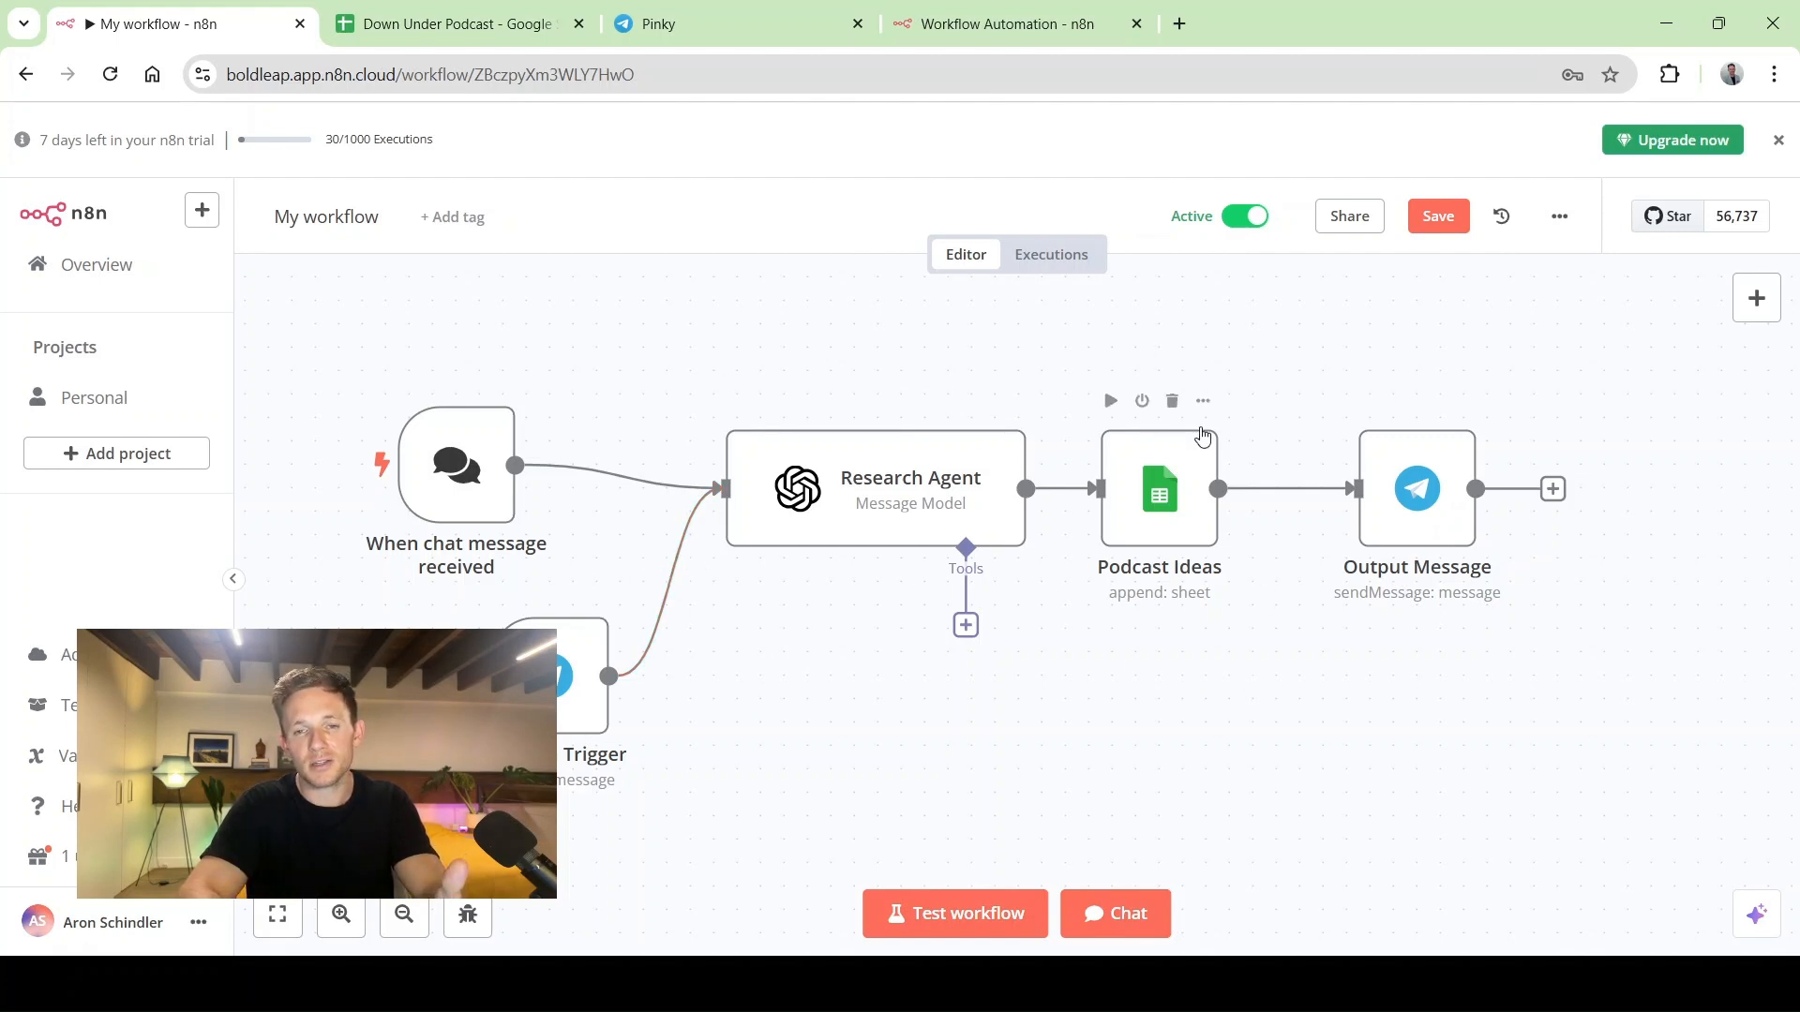
left_click(445, 23)
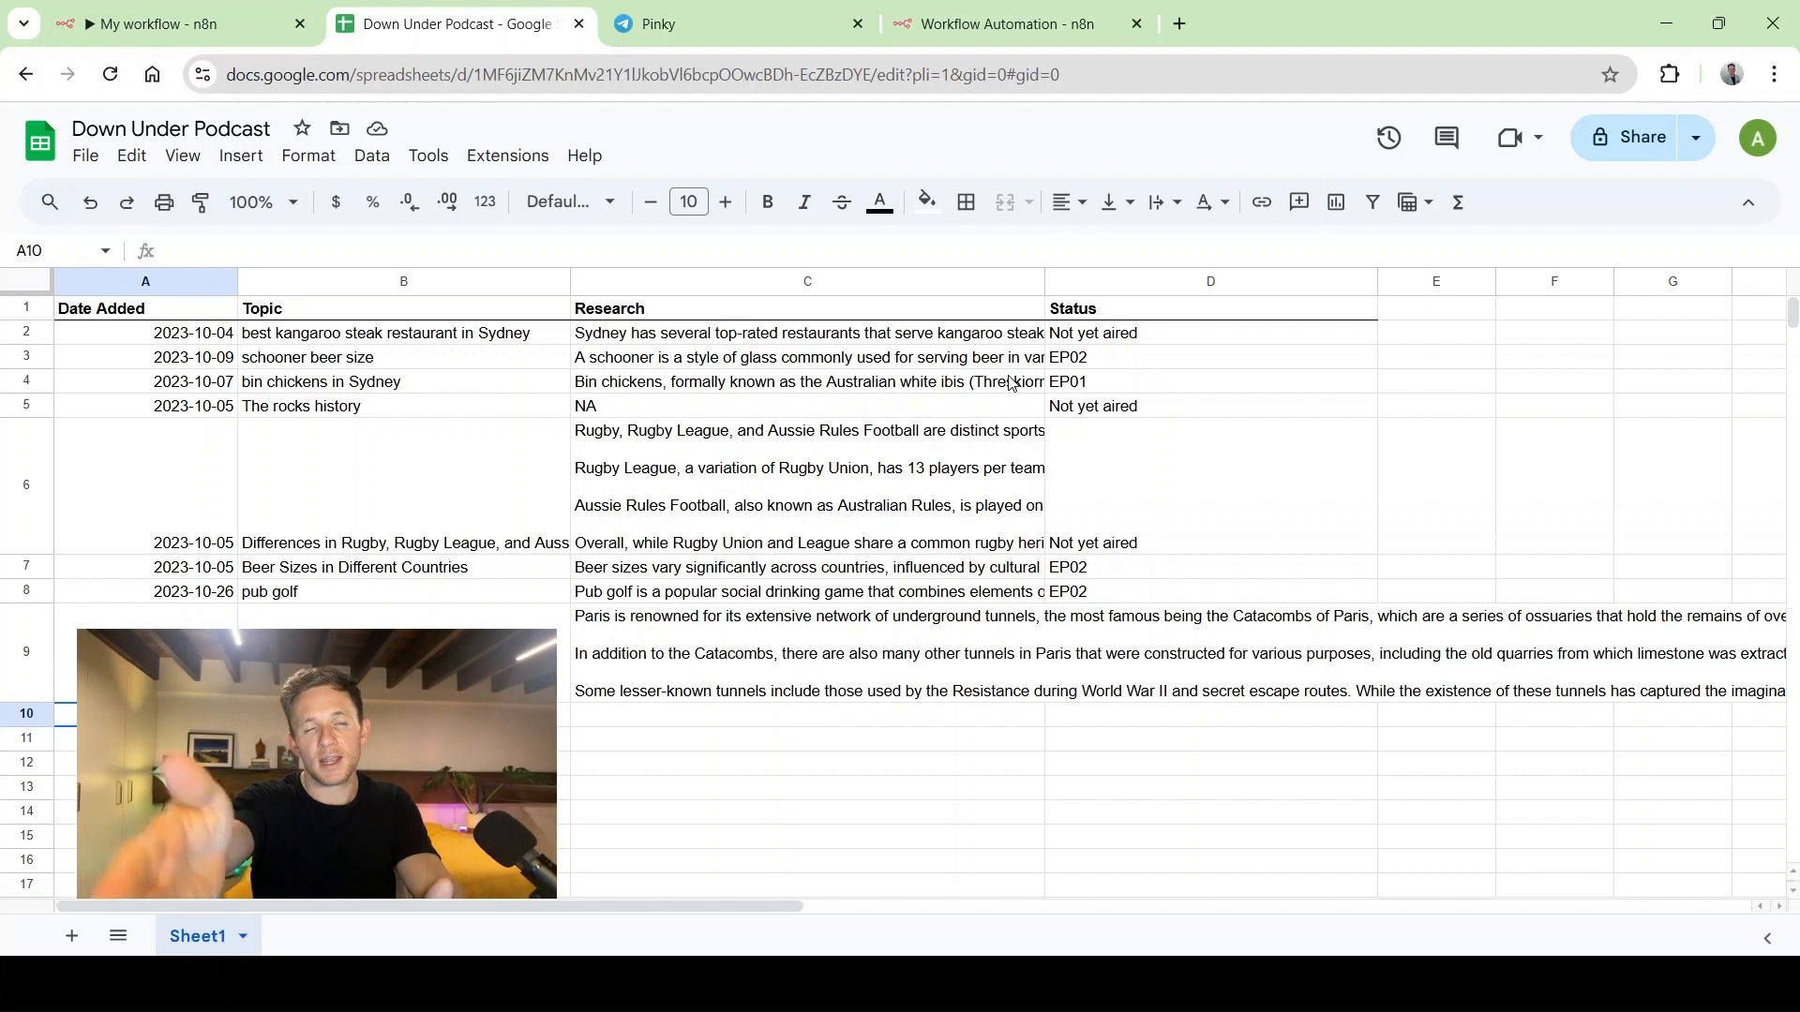
left_click(190, 25)
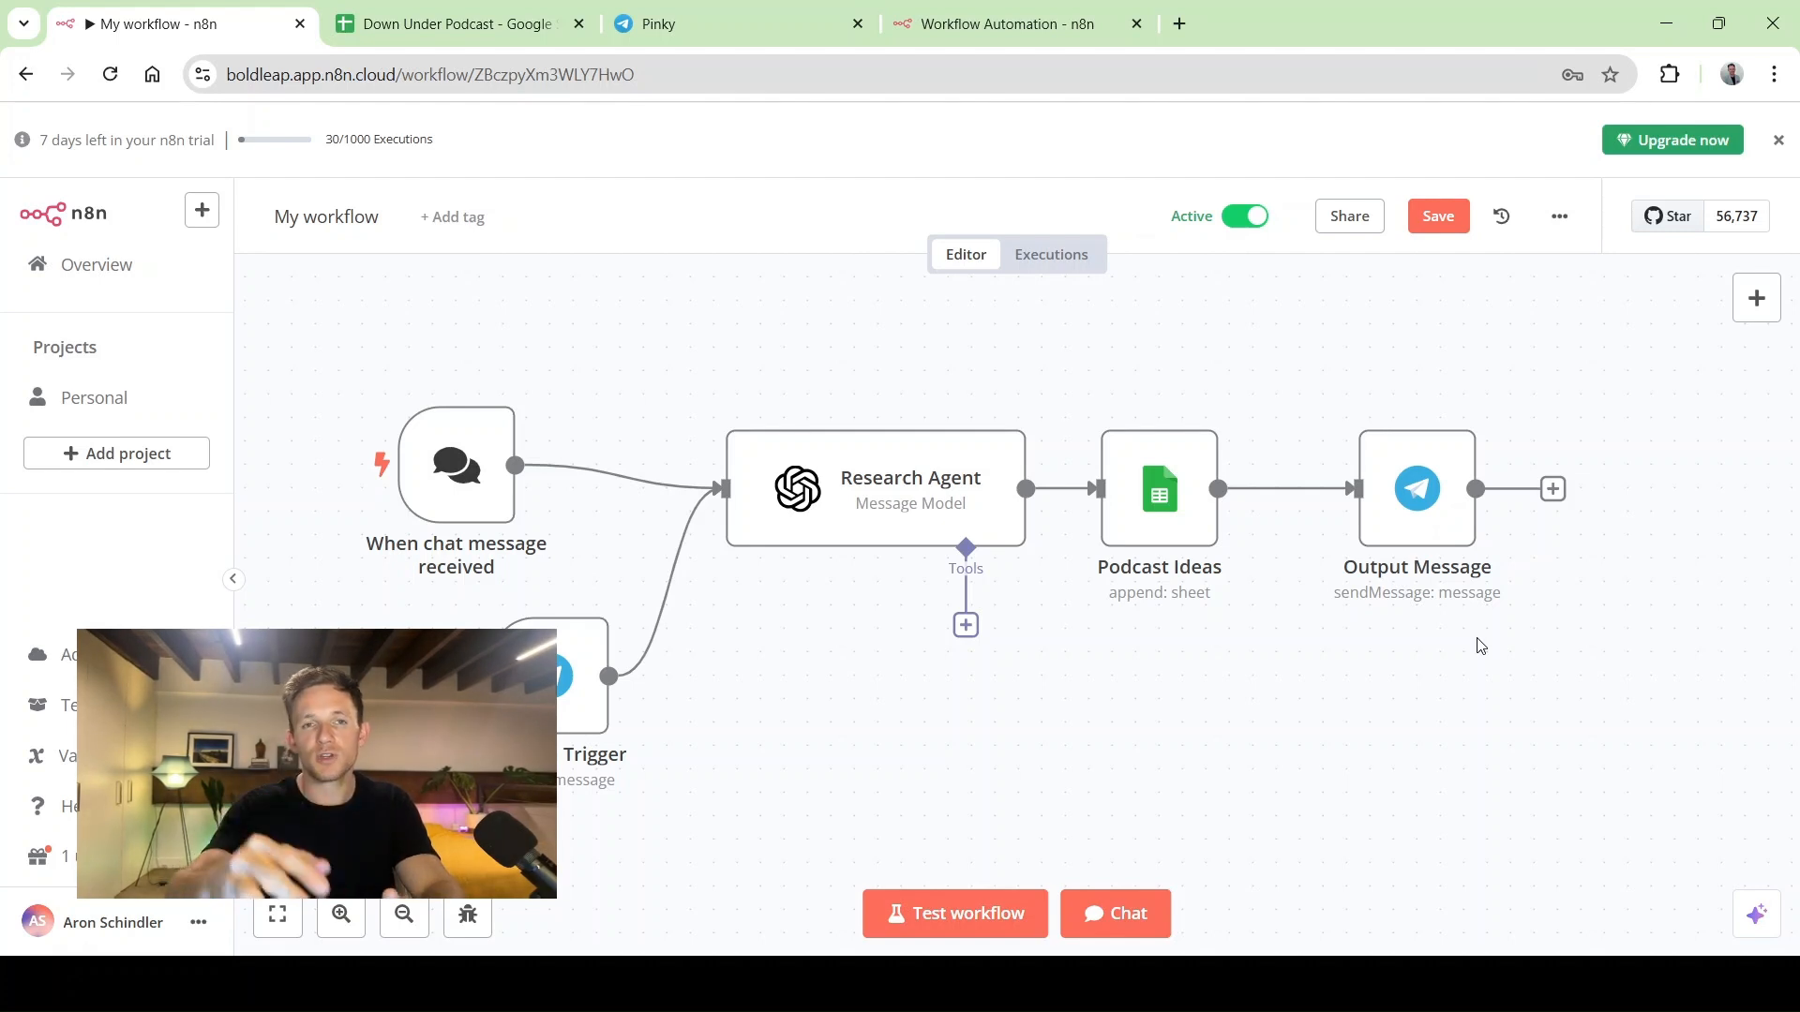
Switch to Telegram and send the Pinky bot the message "Great barrier reef - some interesting facts - give me research"
left_click(770, 27)
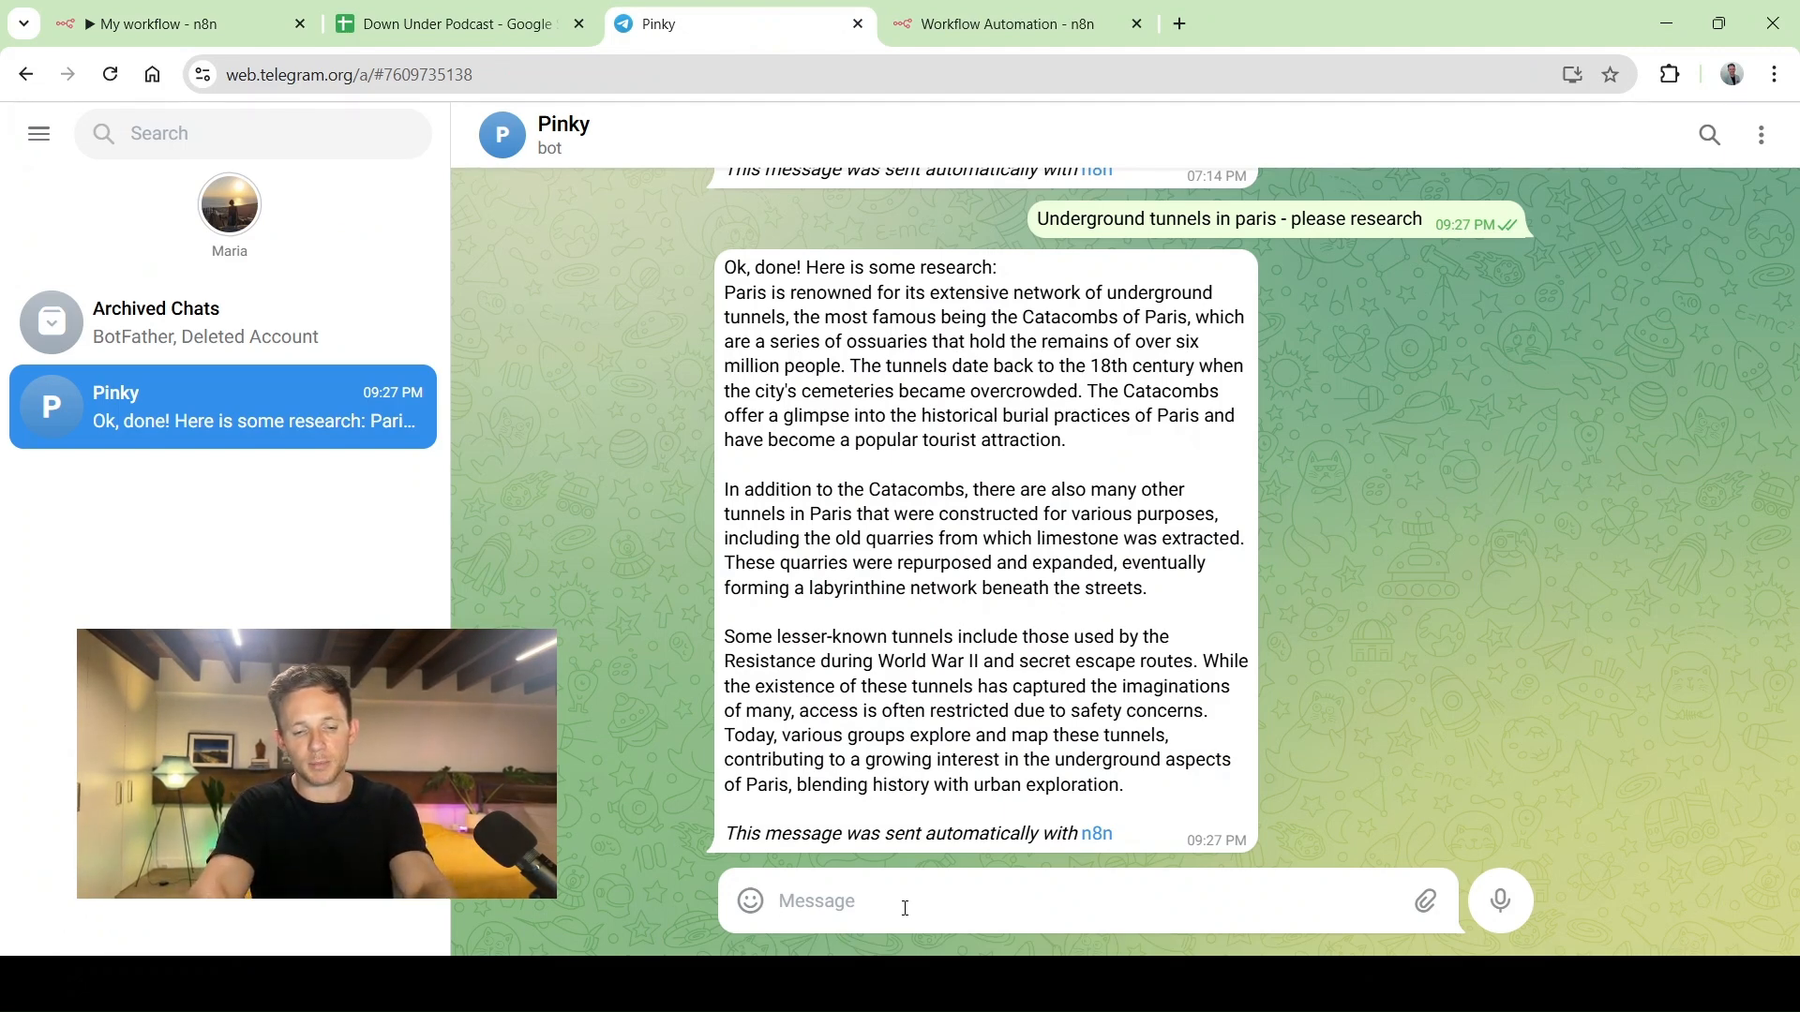
type("Great barri")
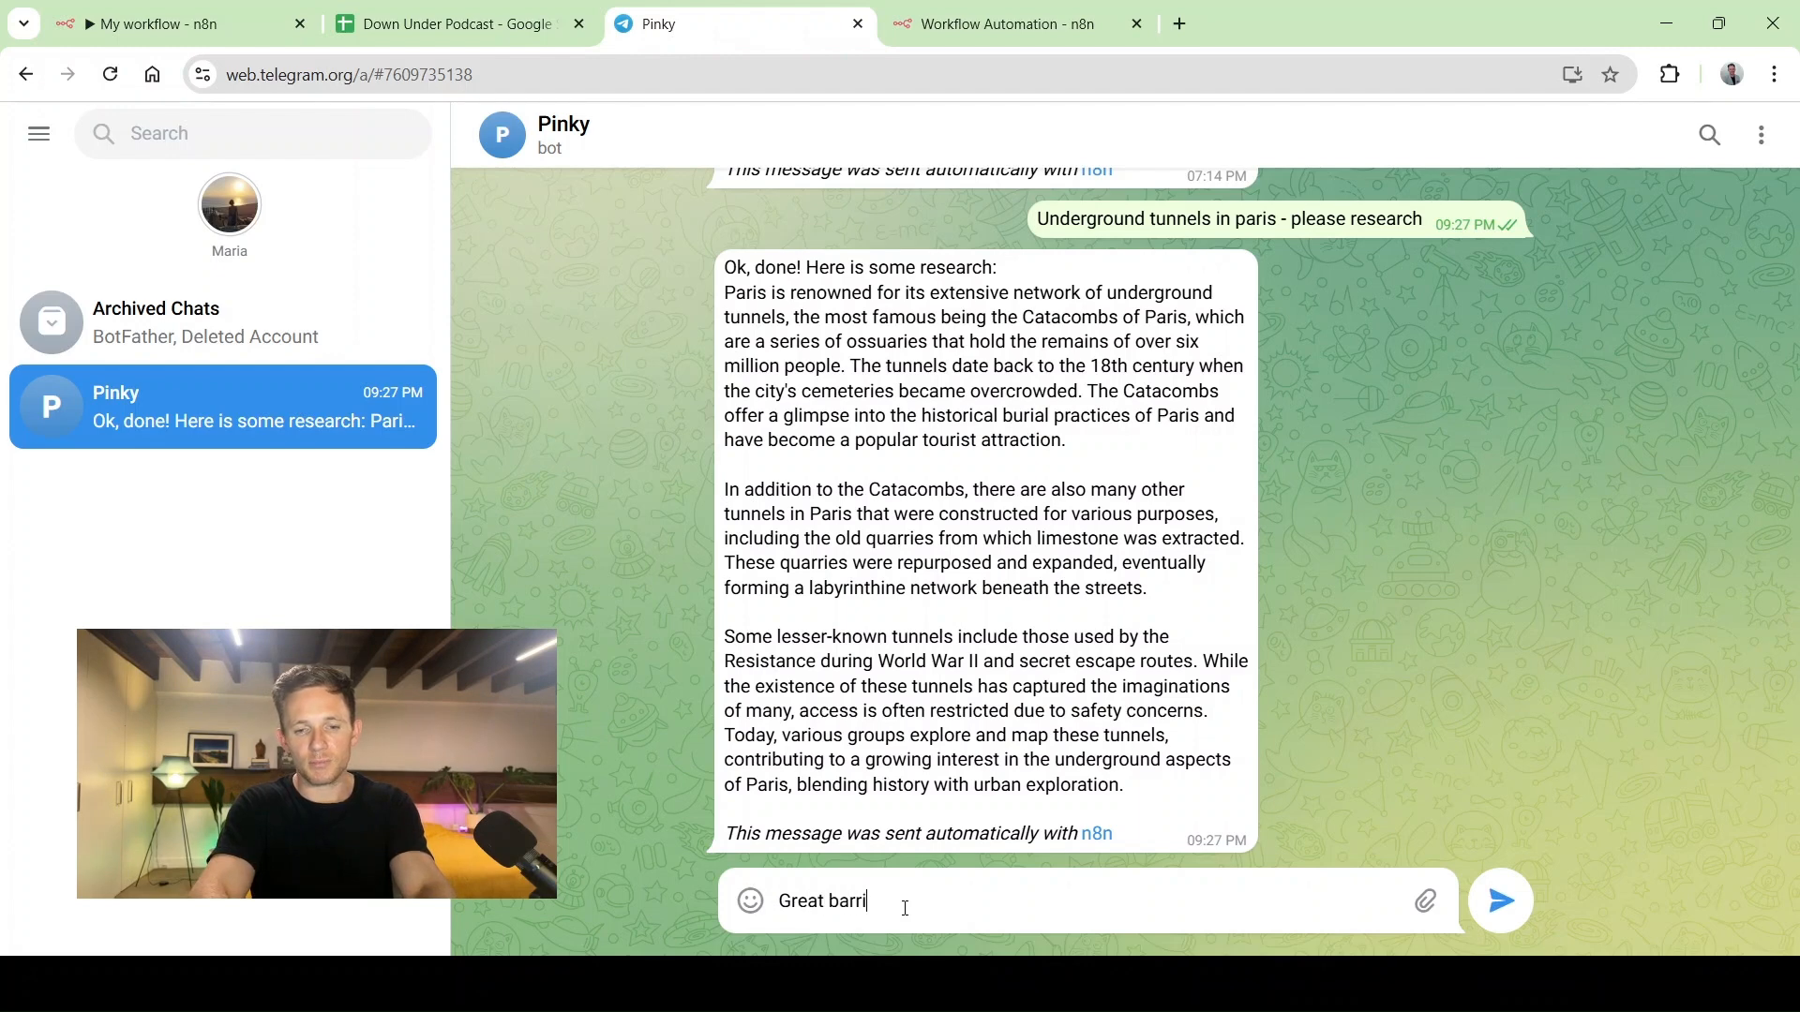
type("er reef - ")
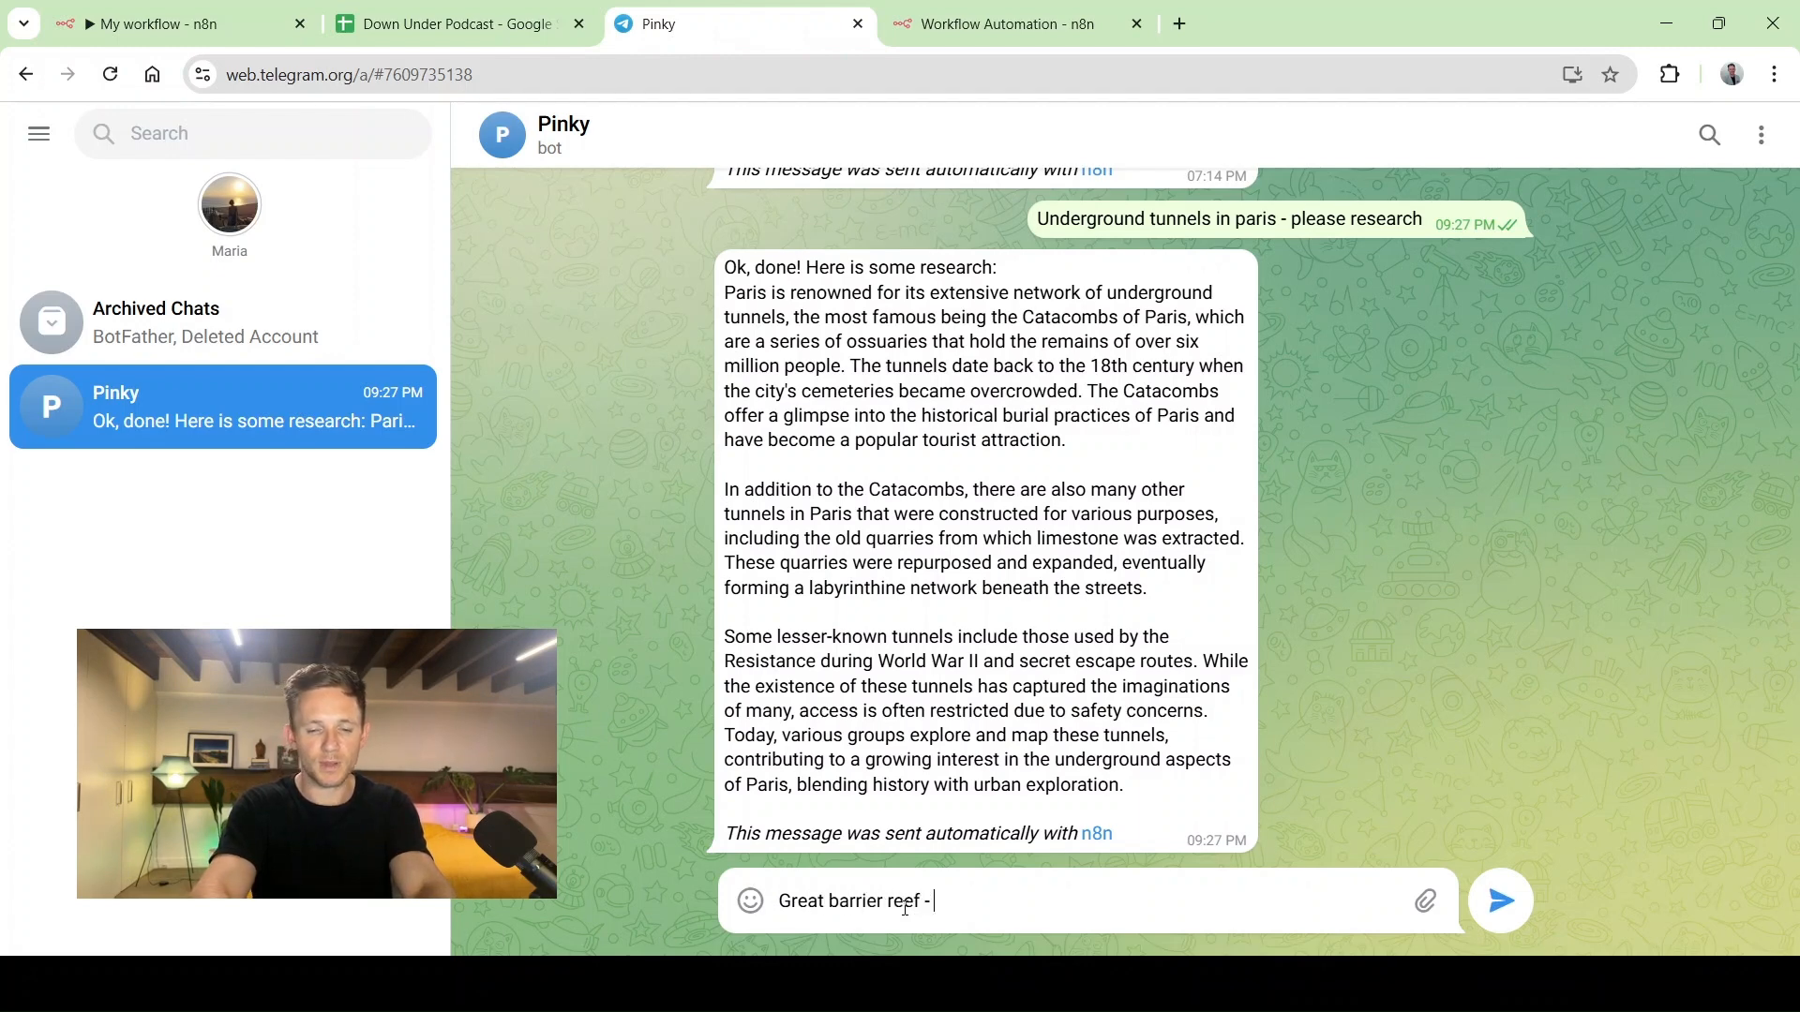
type("some intererst")
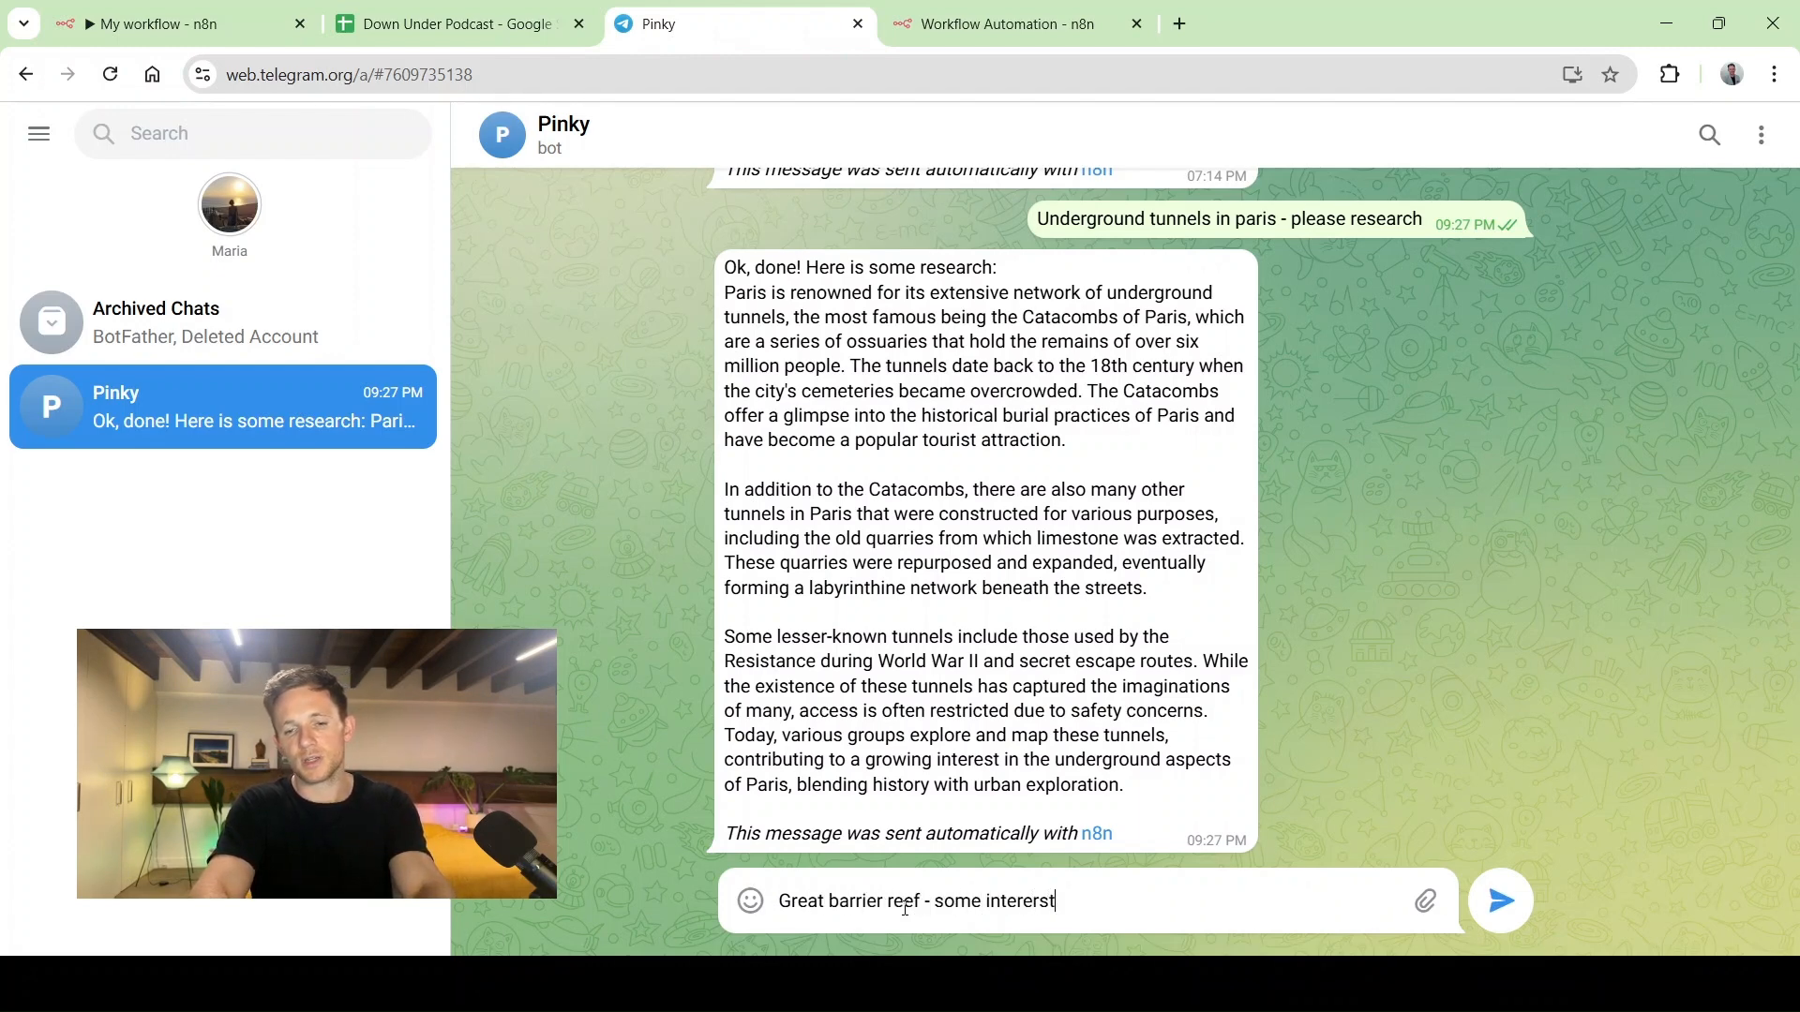
key("BackSpace")
key("BackSpace")
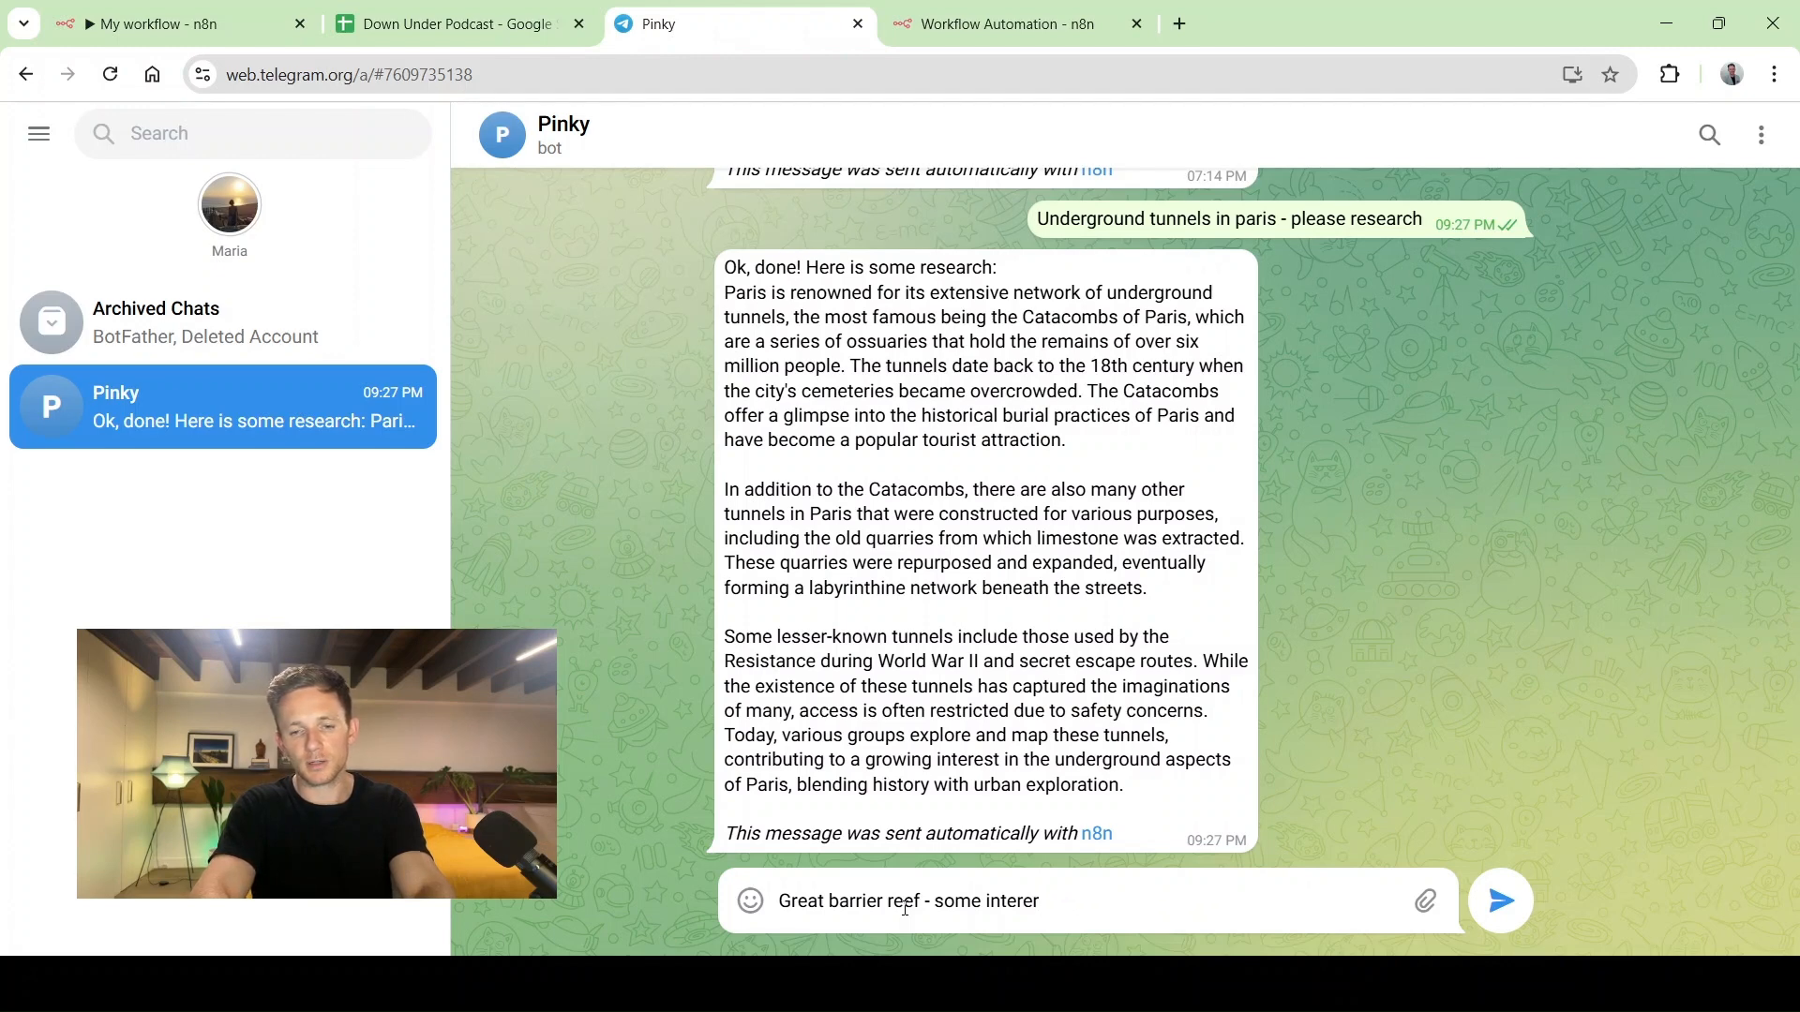
key("BackSpace")
type("sting facts ")
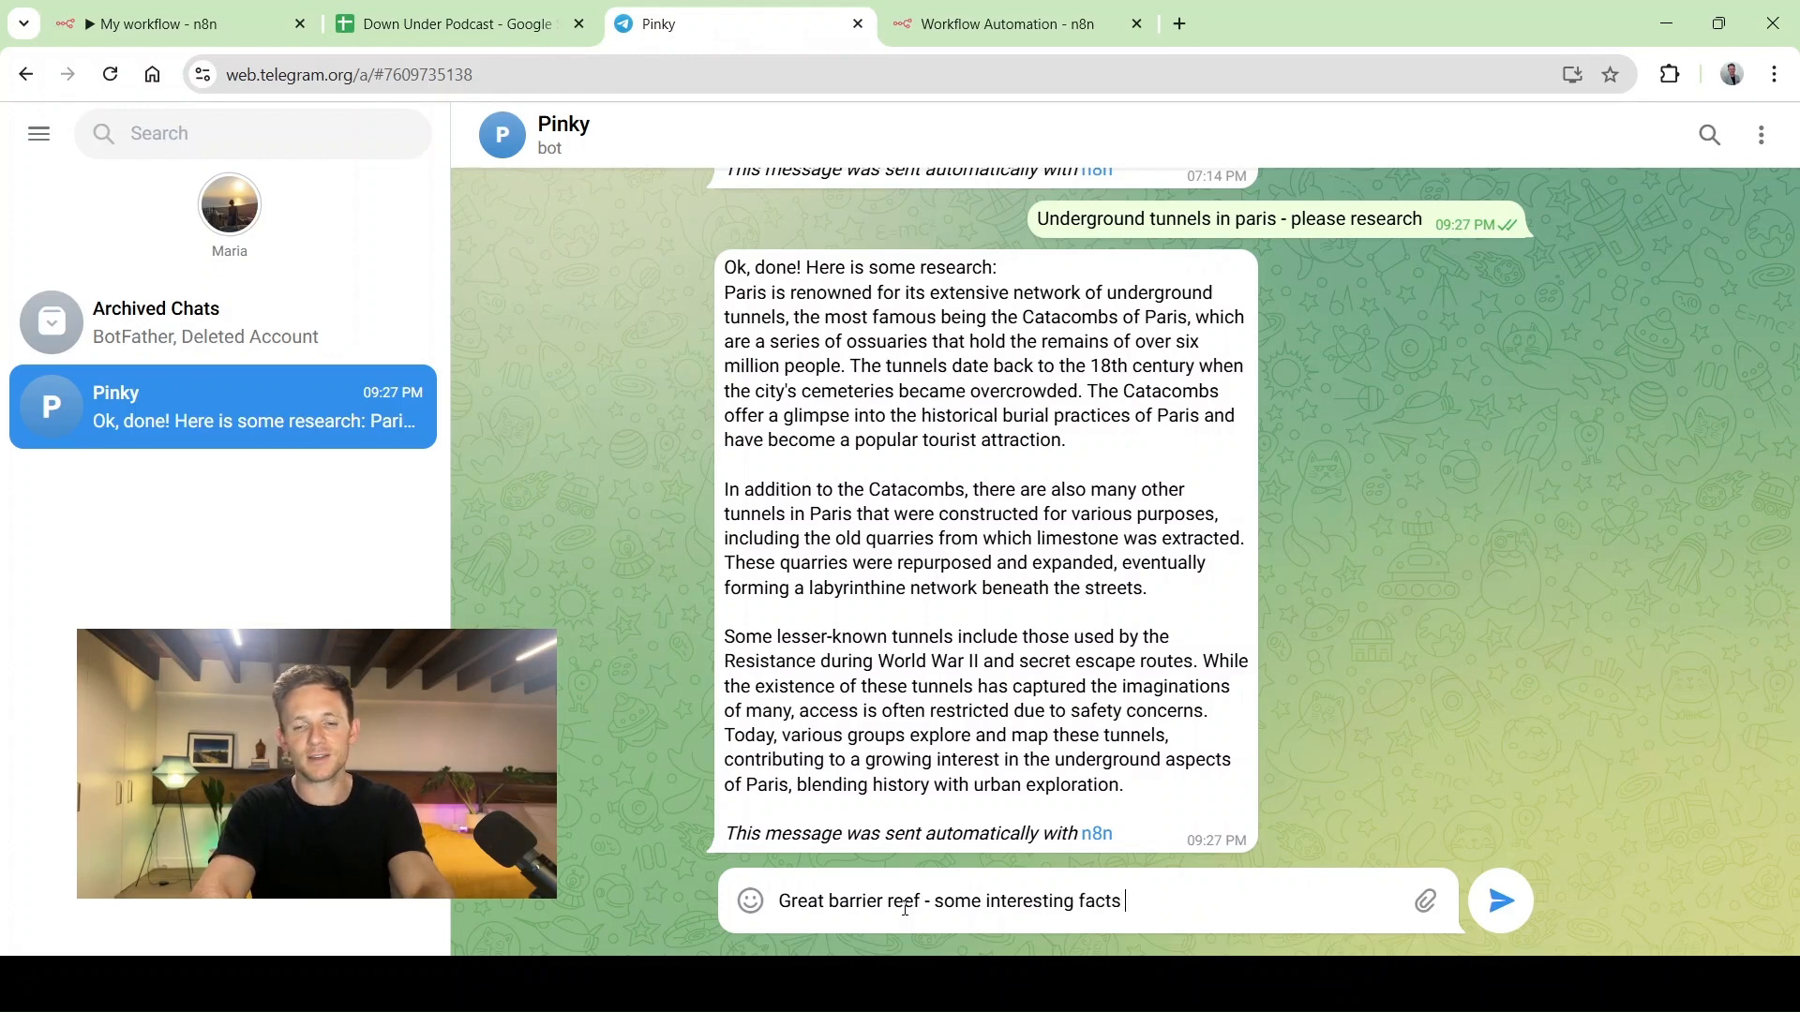
type("- give me re")
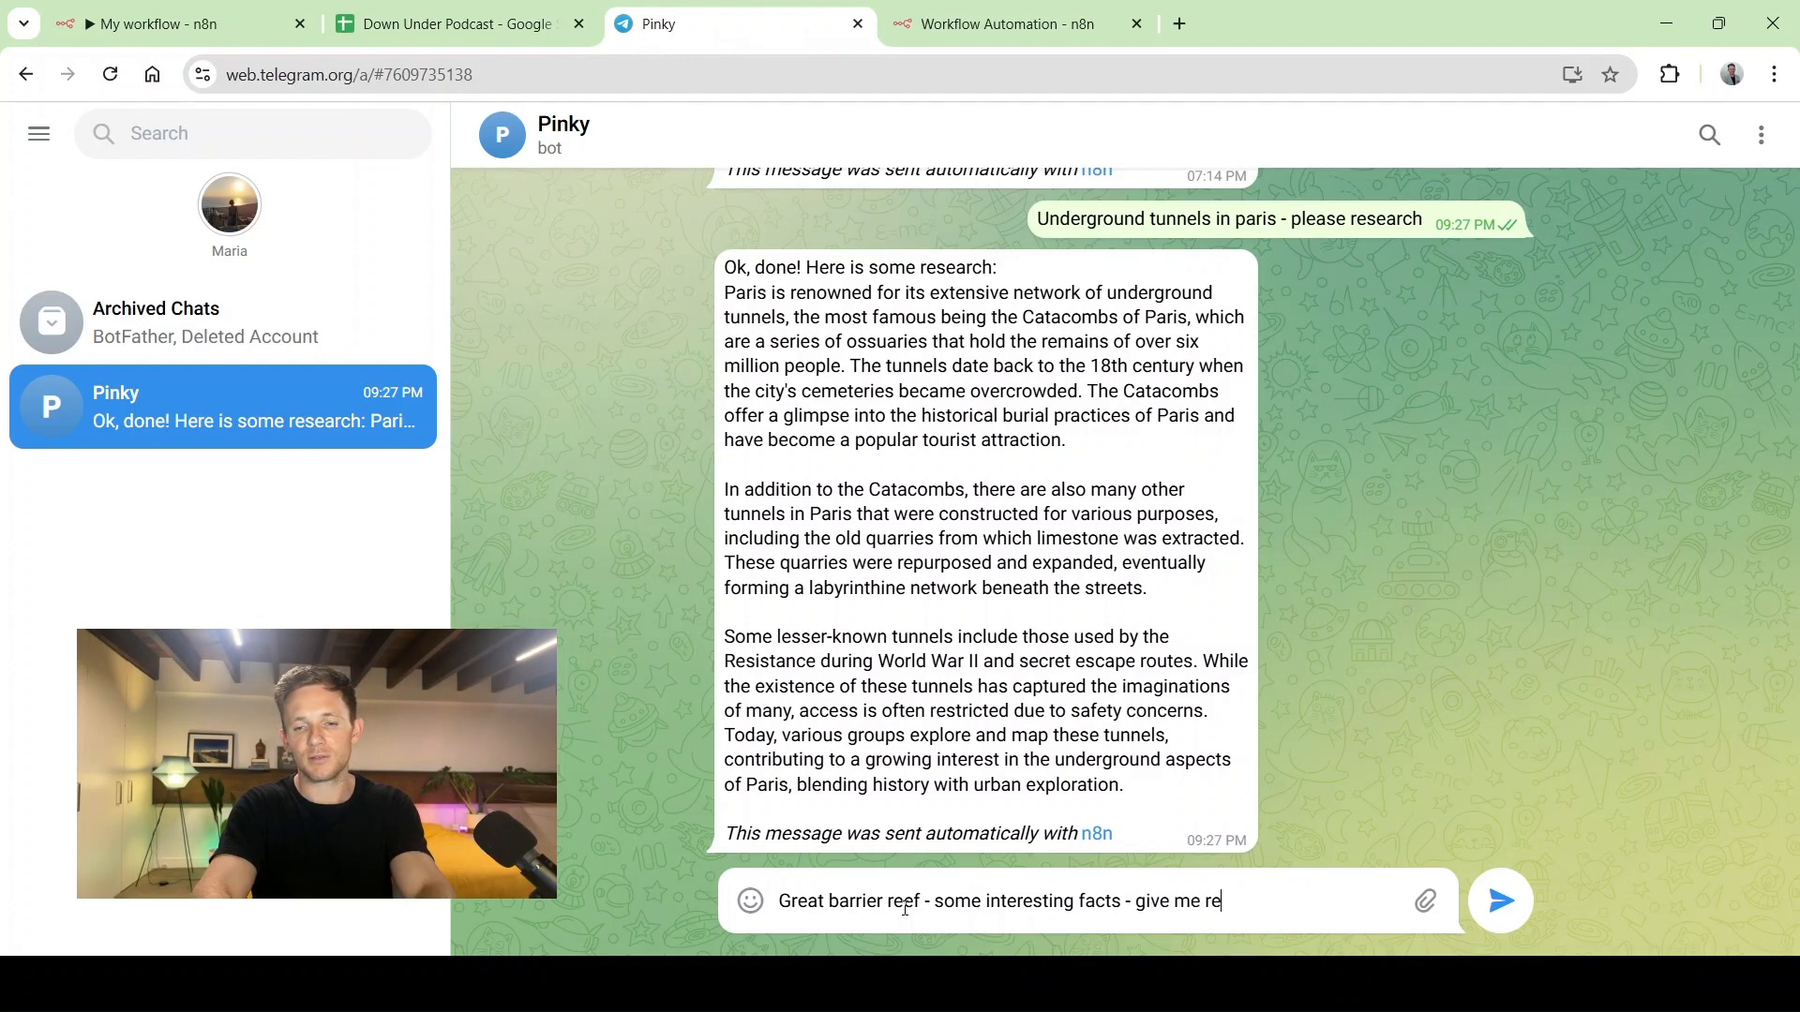
type("search")
key("Return")
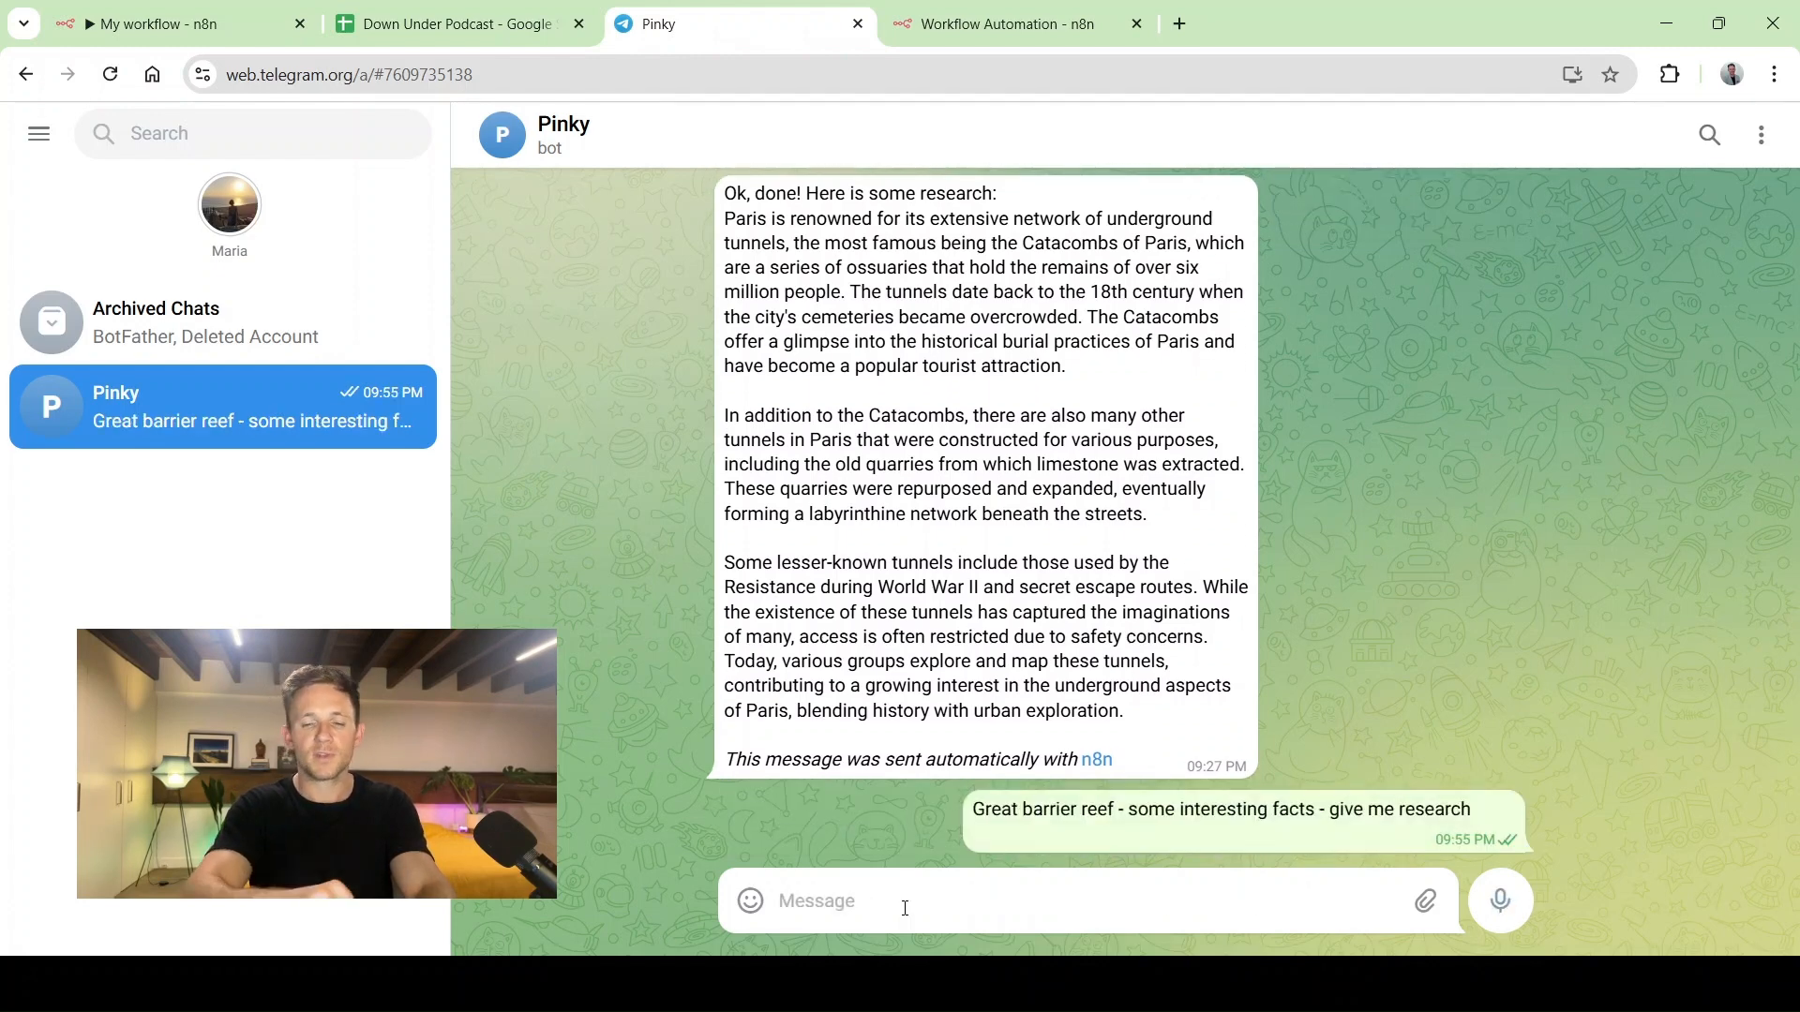
Go back to the n8n workflow to examine its output node and check the Pinky chat in Telegram
left_click(217, 15)
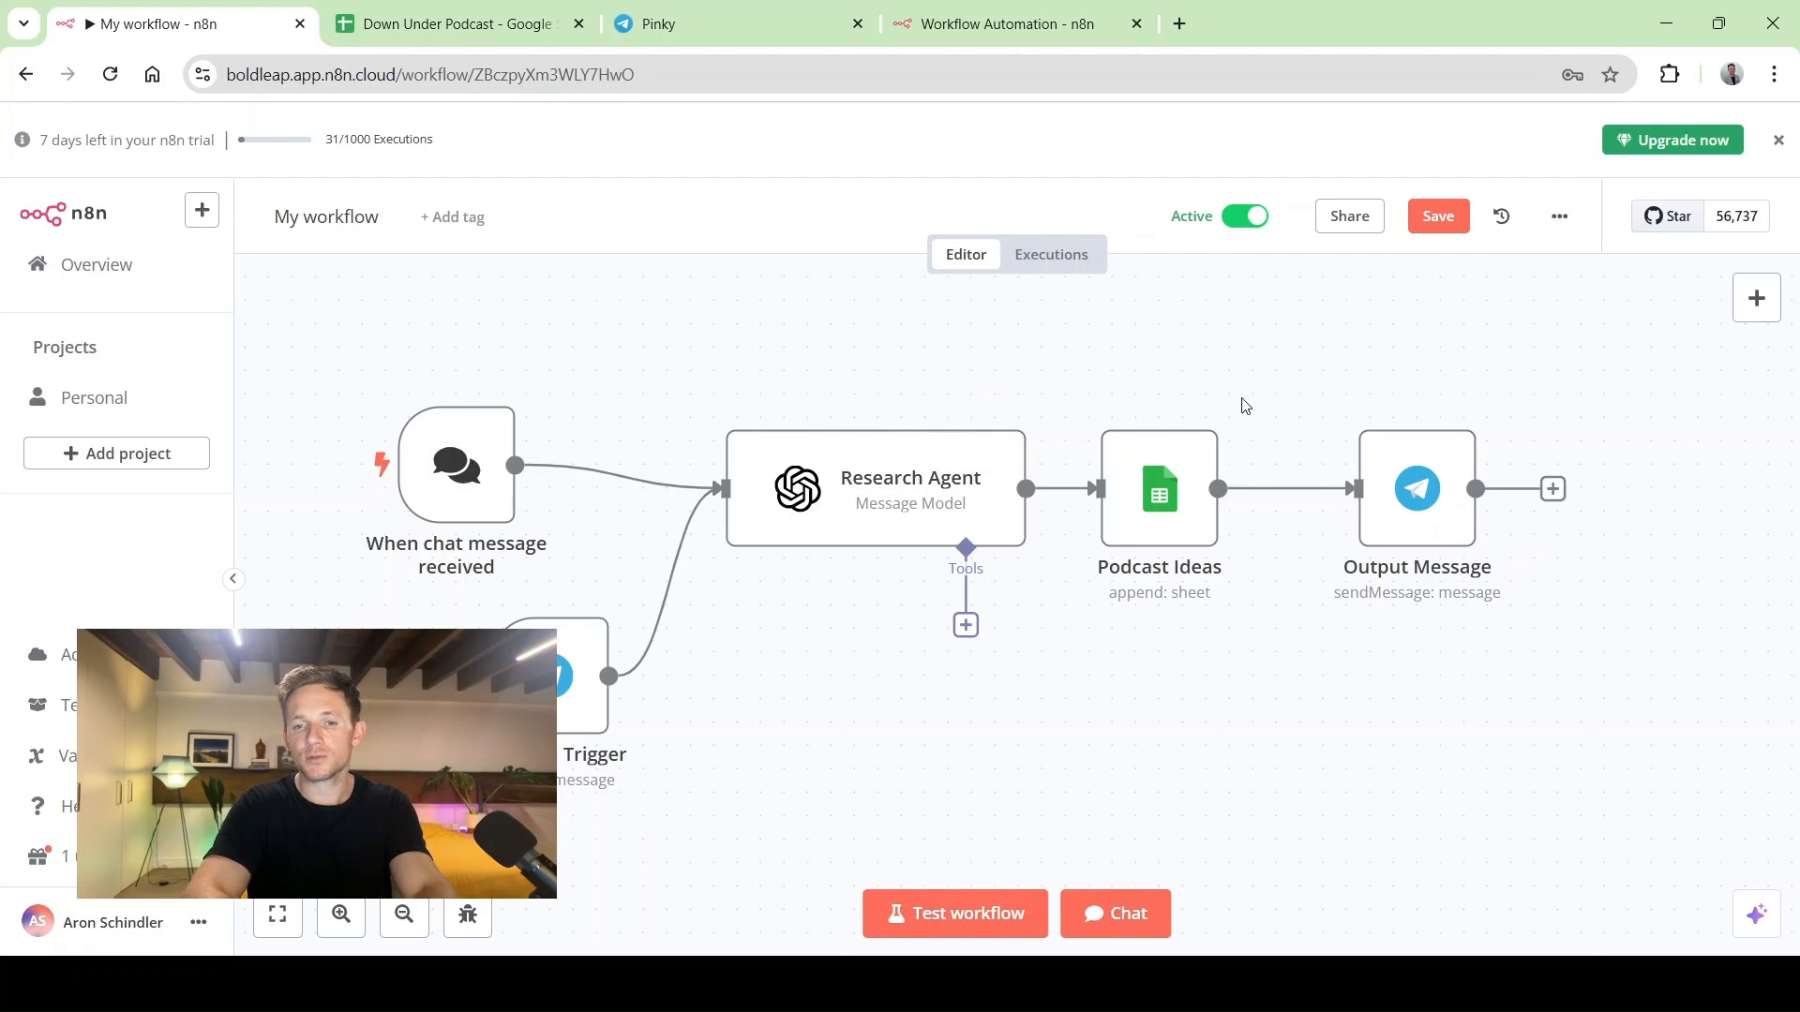
mouse_move(1409, 476)
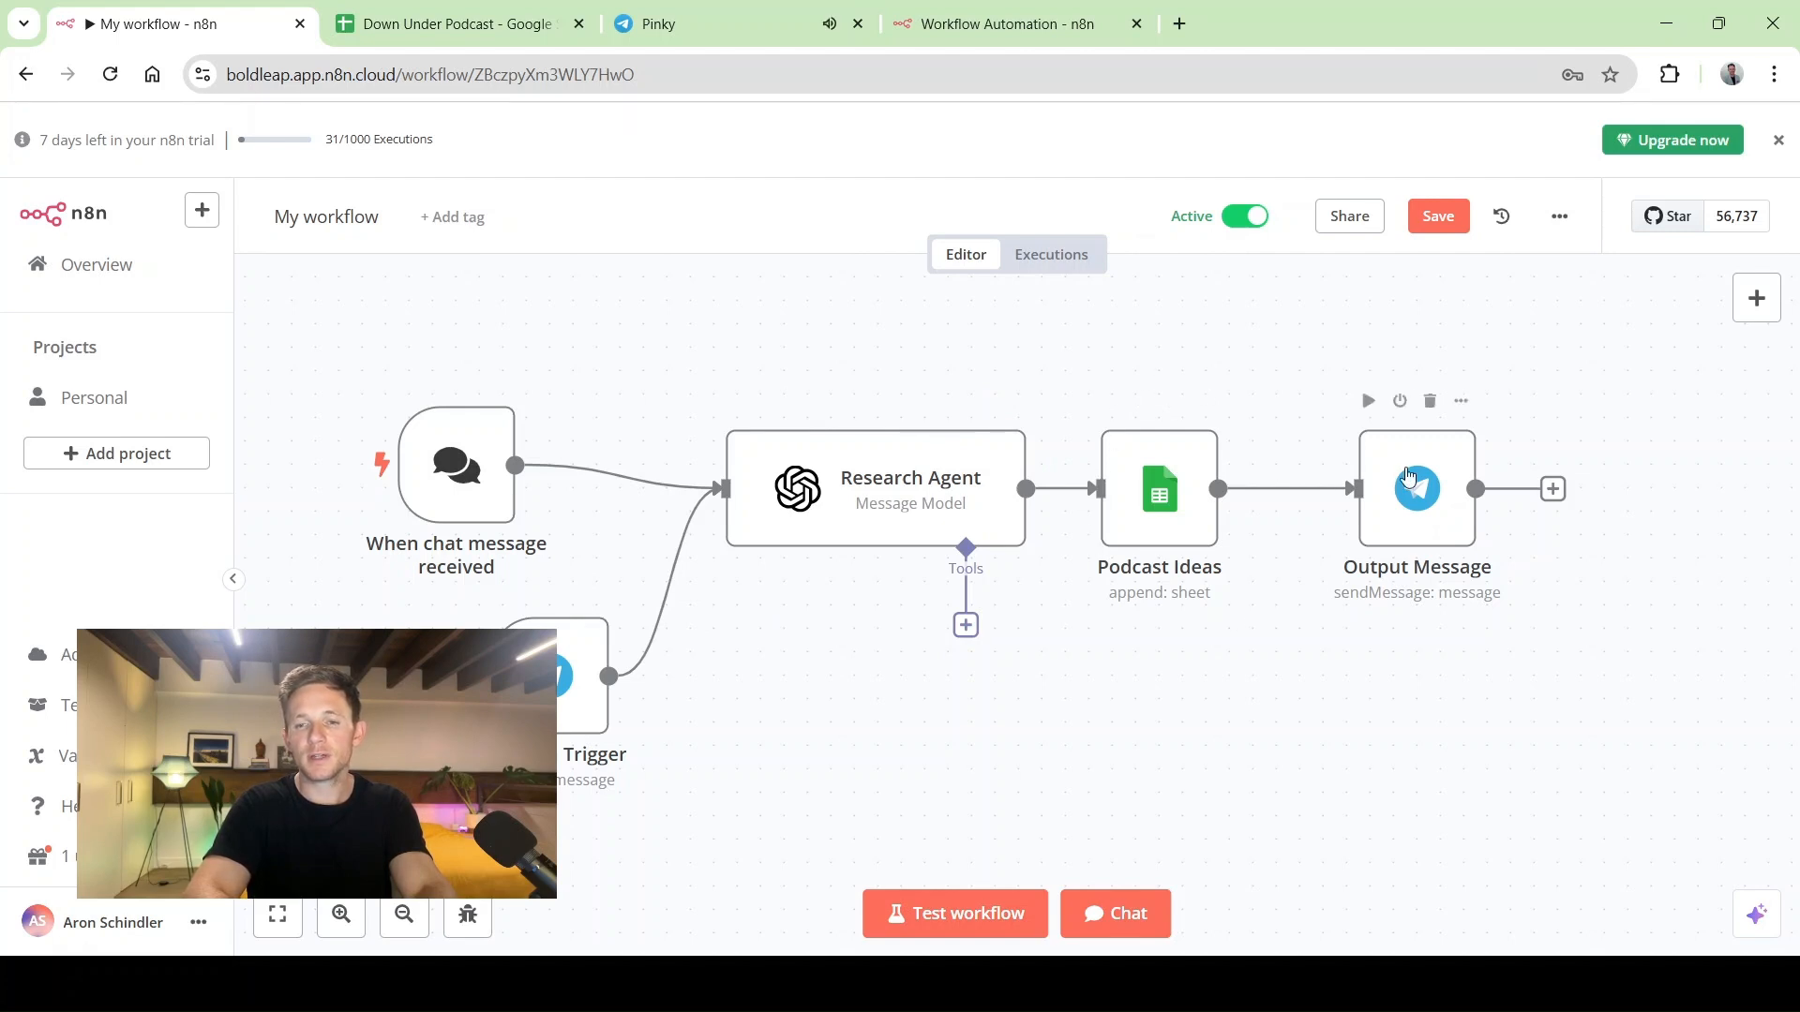
left_click(710, 23)
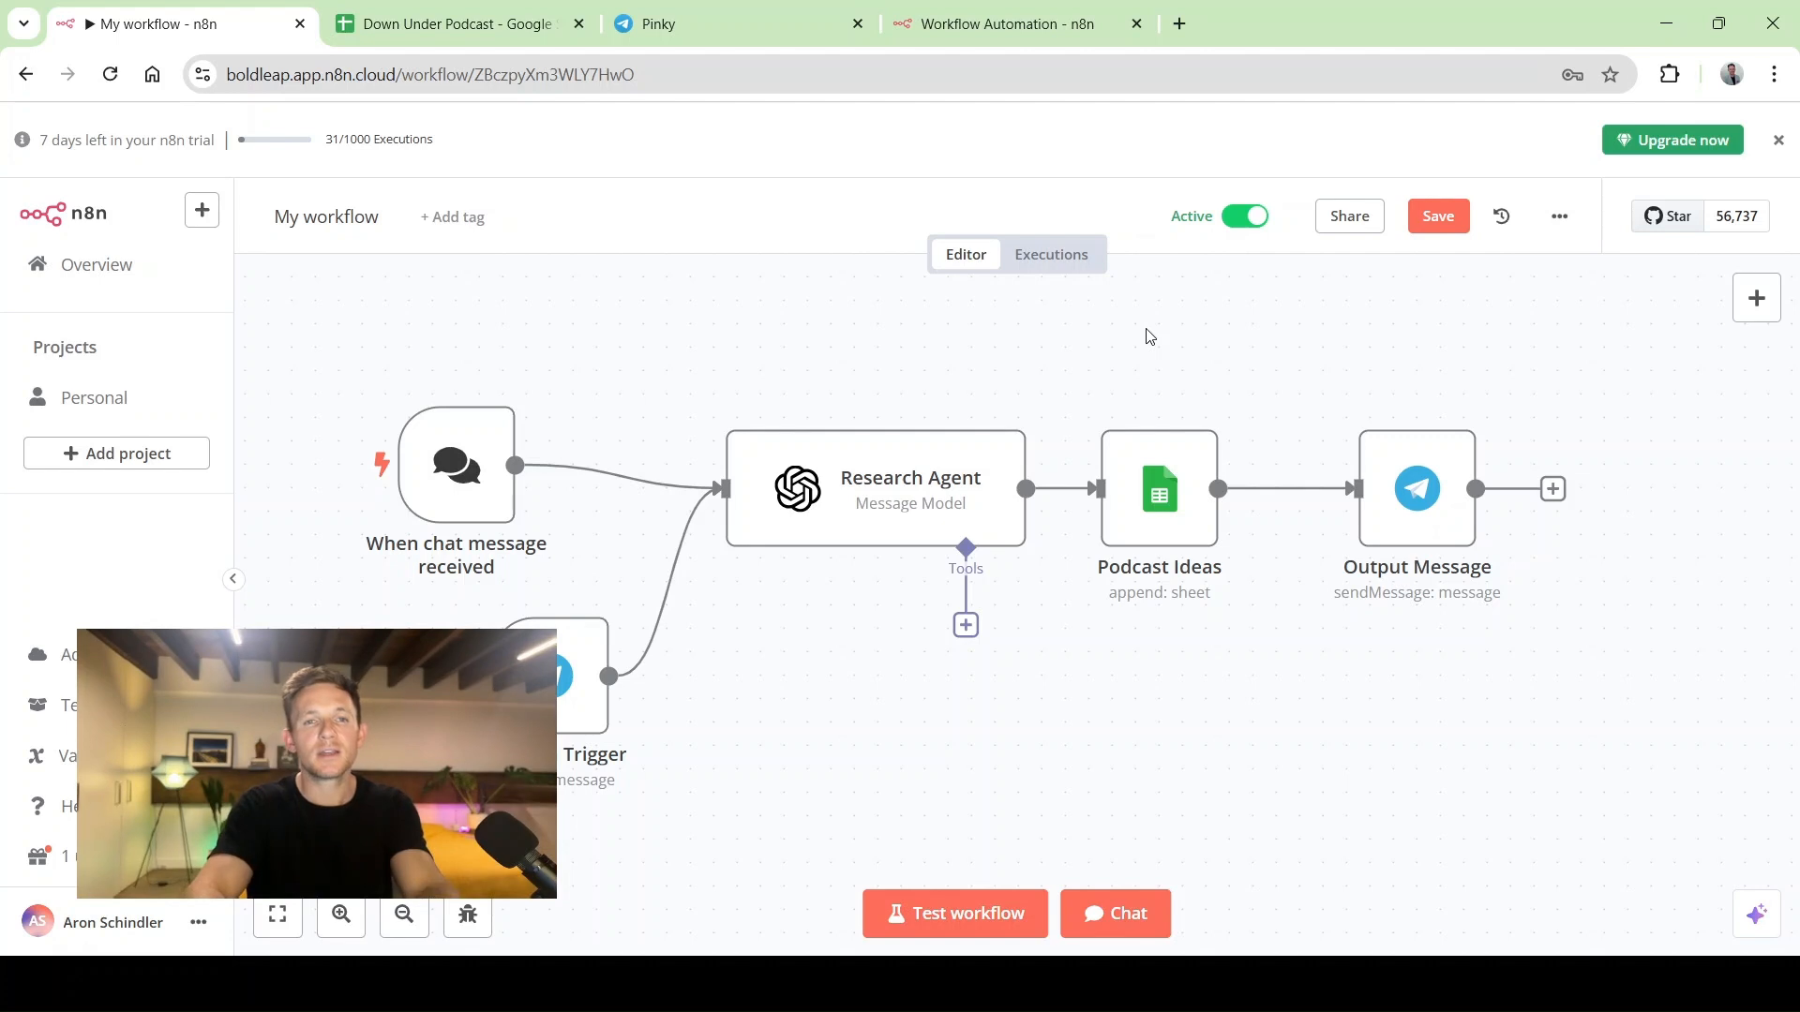
mouse_move(1185, 423)
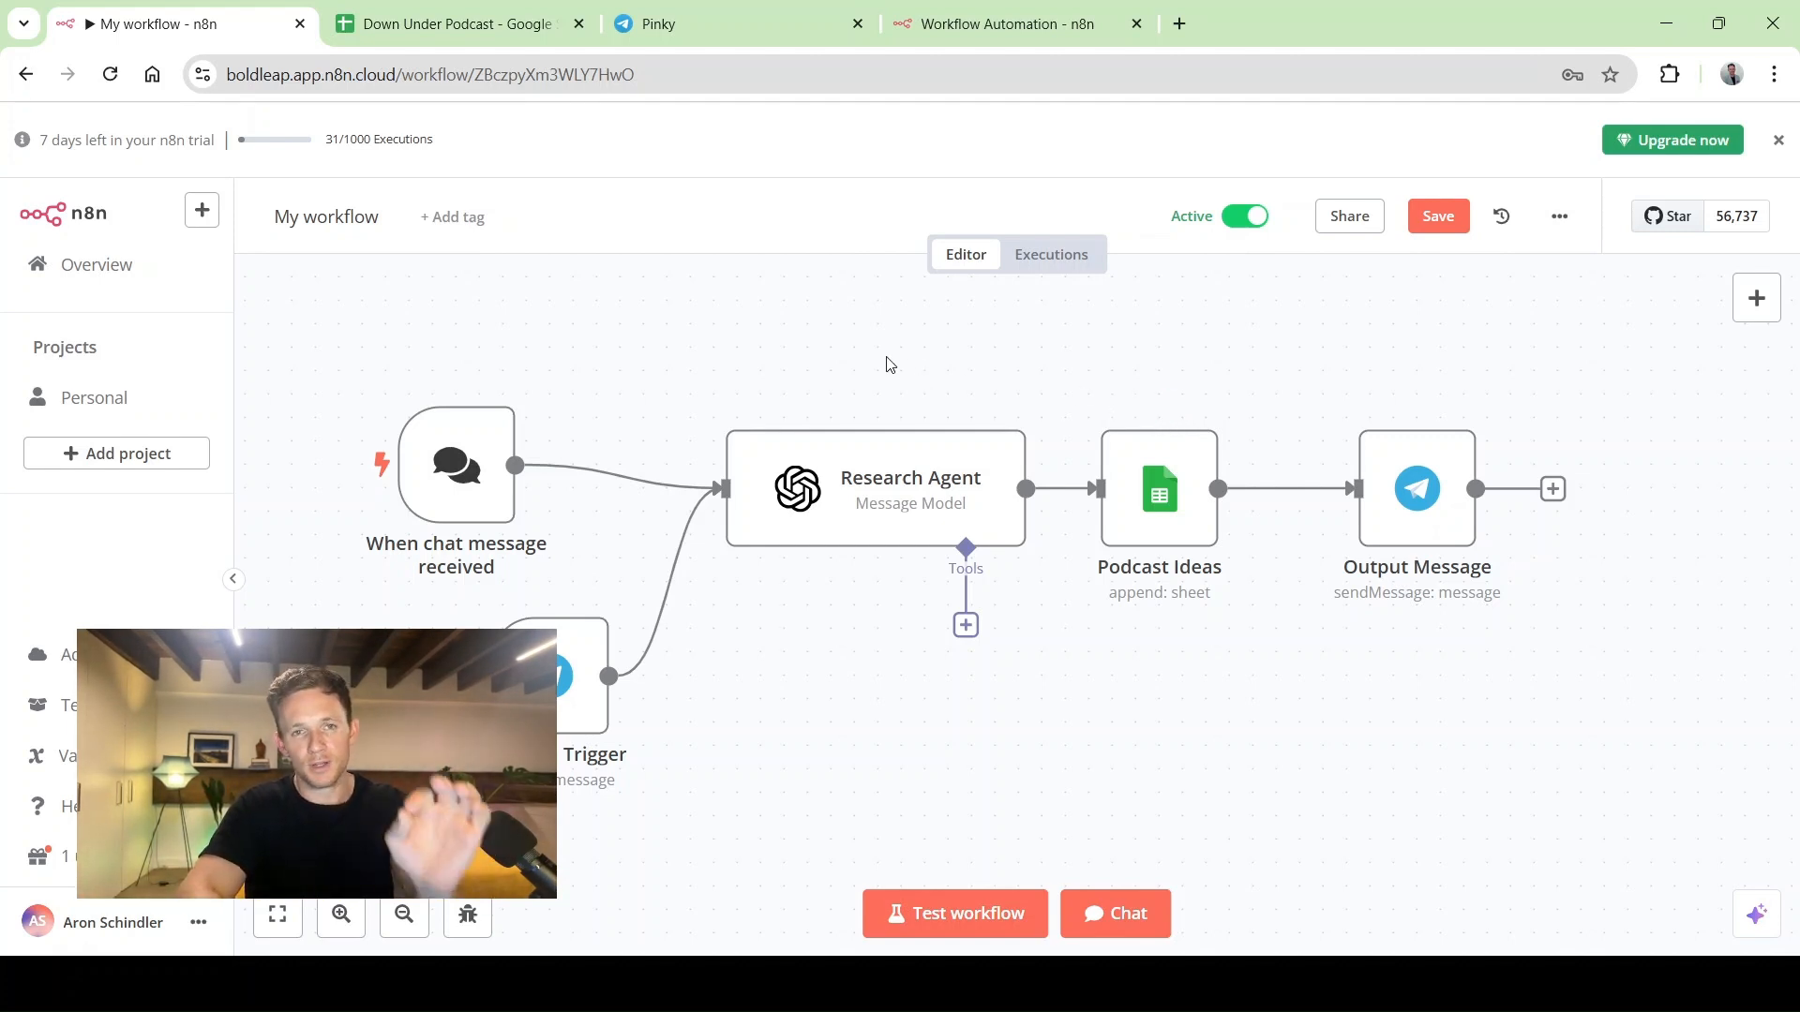
Add a Telegram "On message" trigger as the first step of the empty workflow My workflow 4
left_click(985, 21)
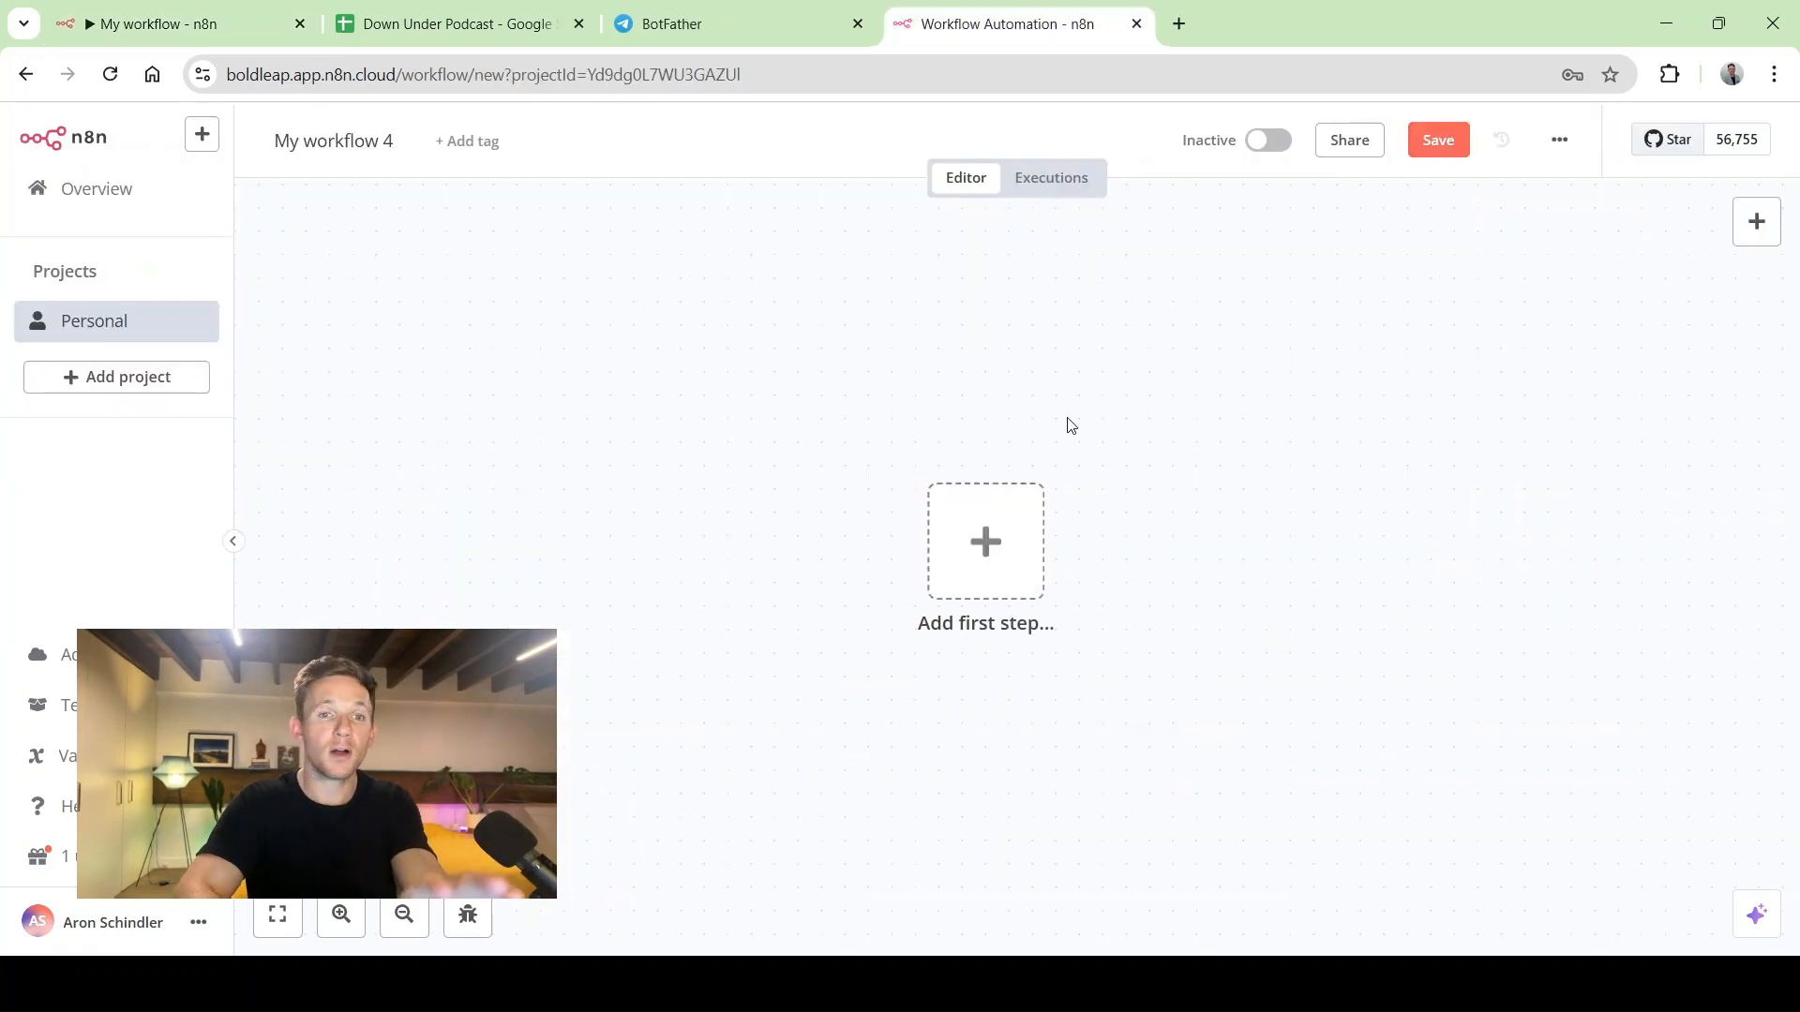
left_click(989, 565)
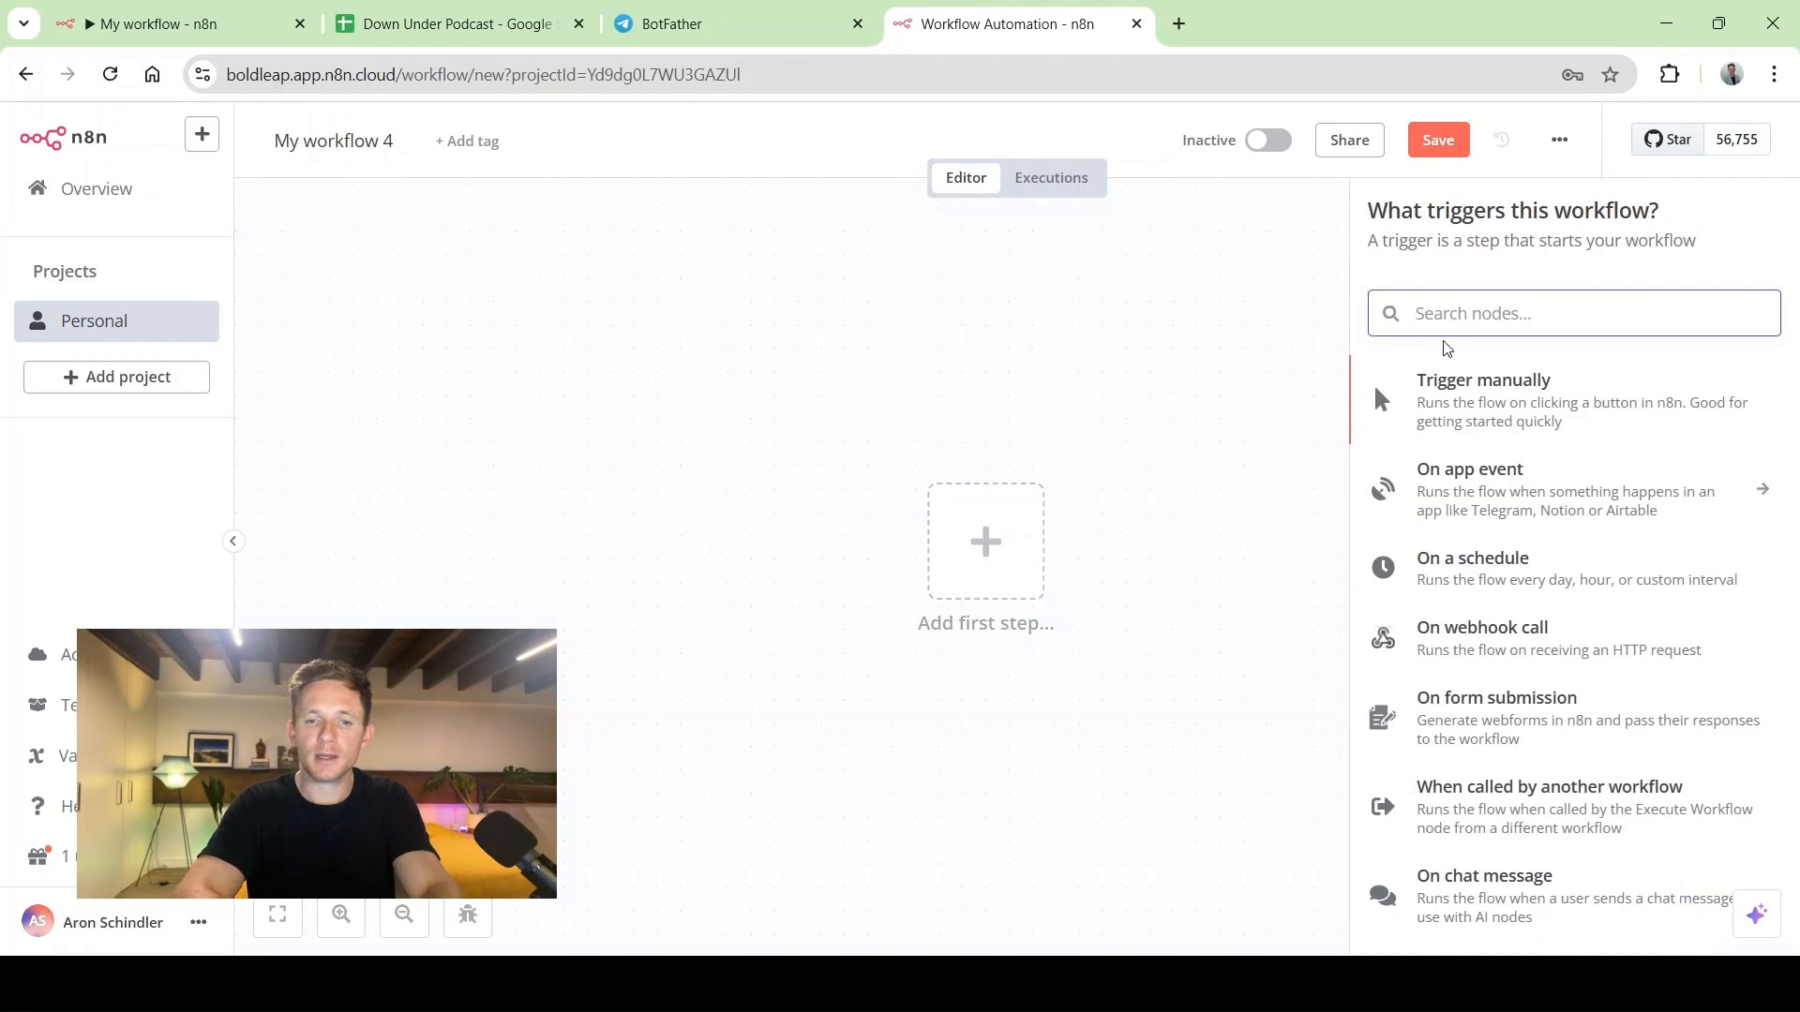
type("tele")
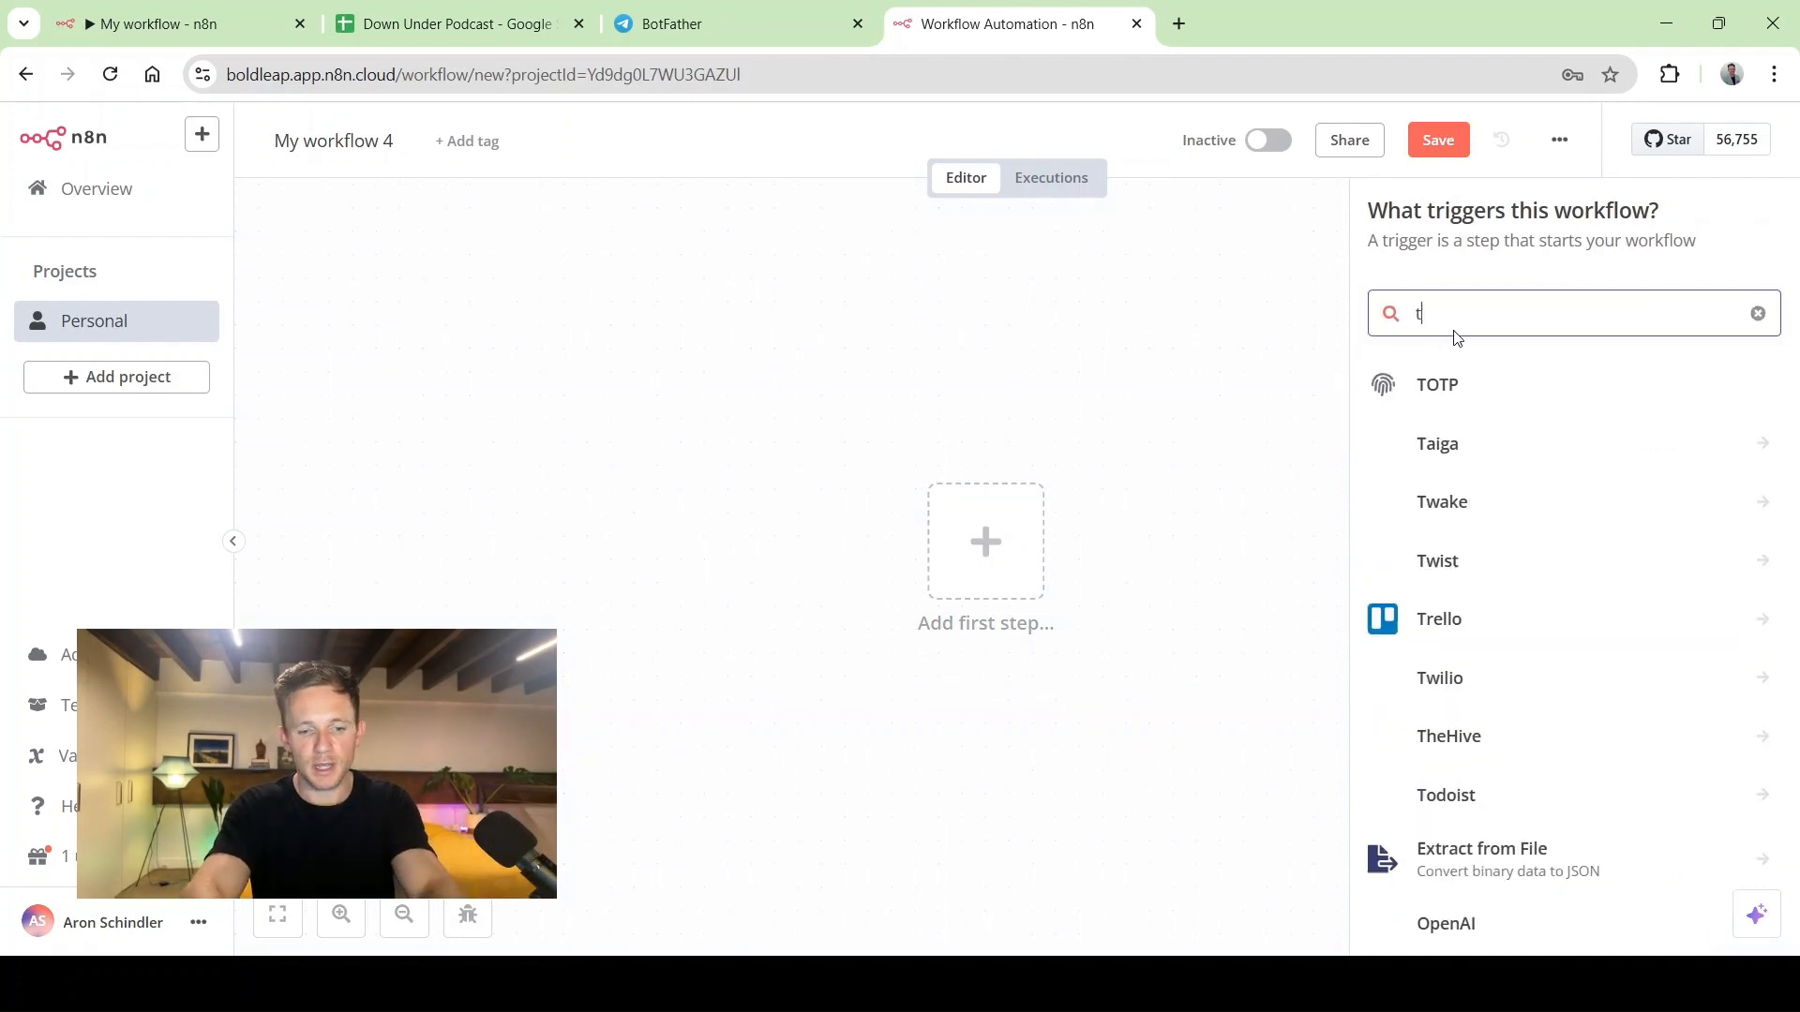
left_click(1477, 386)
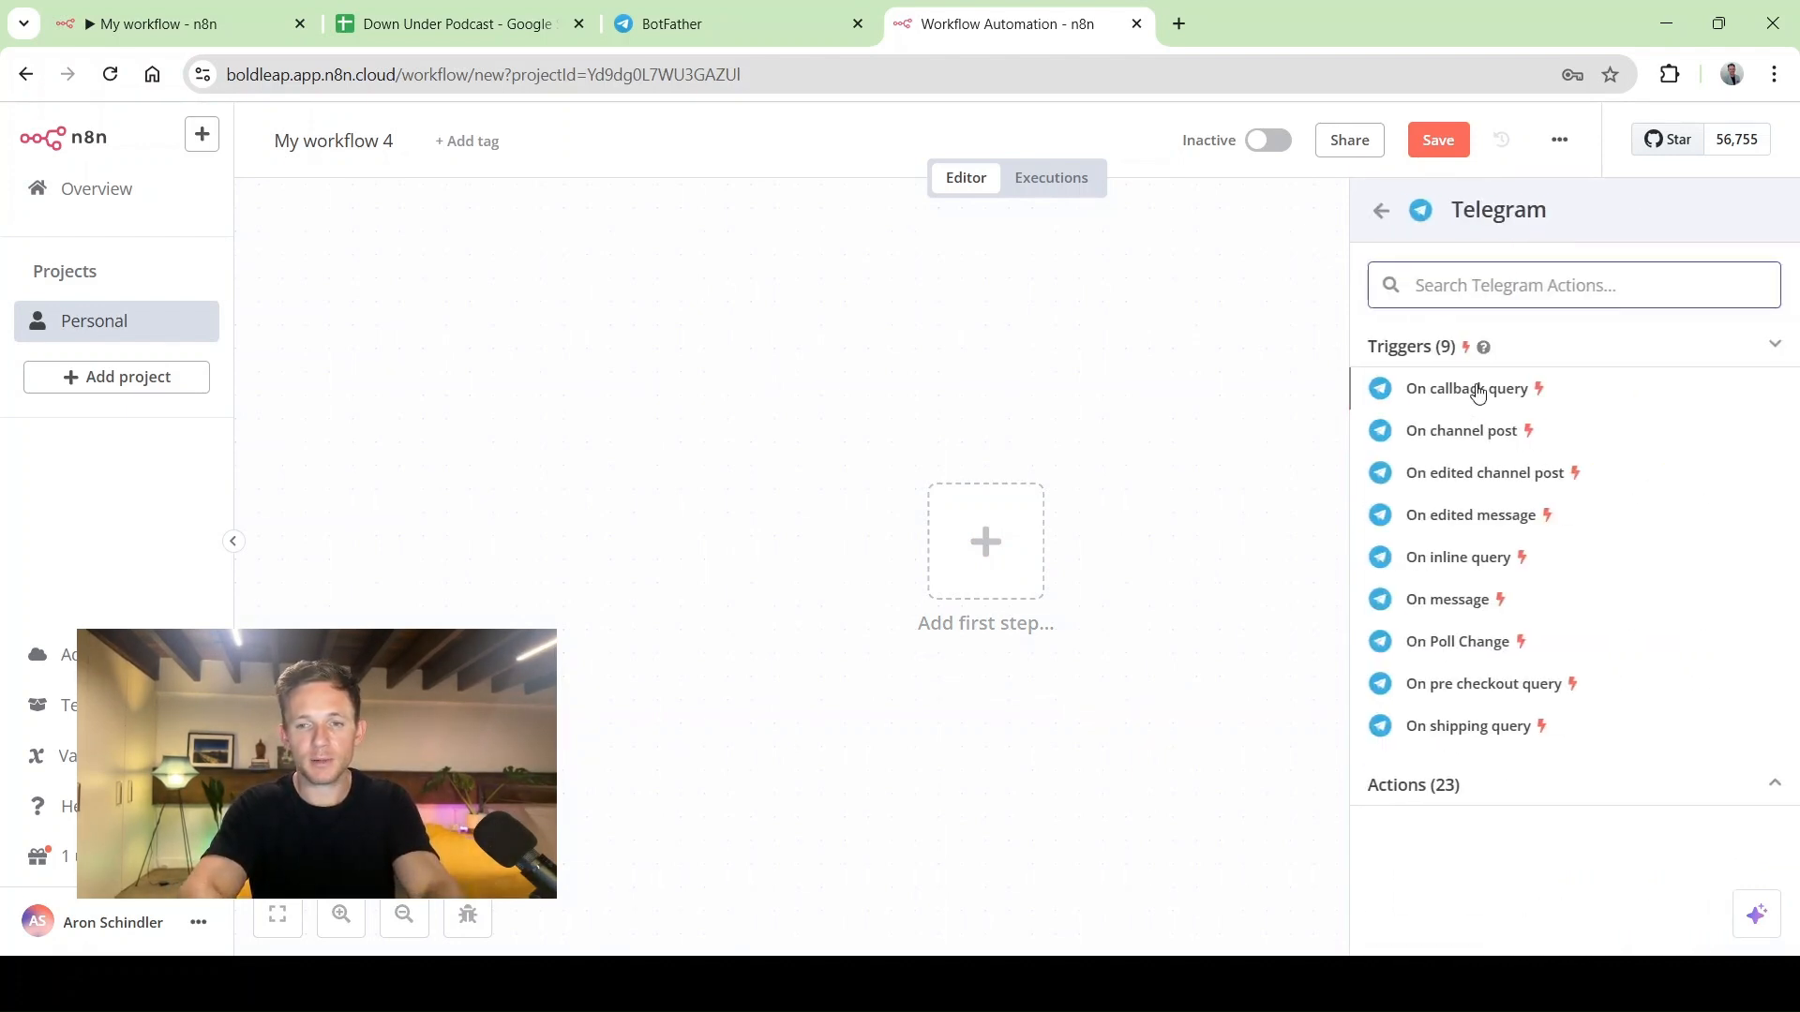
left_click(1465, 601)
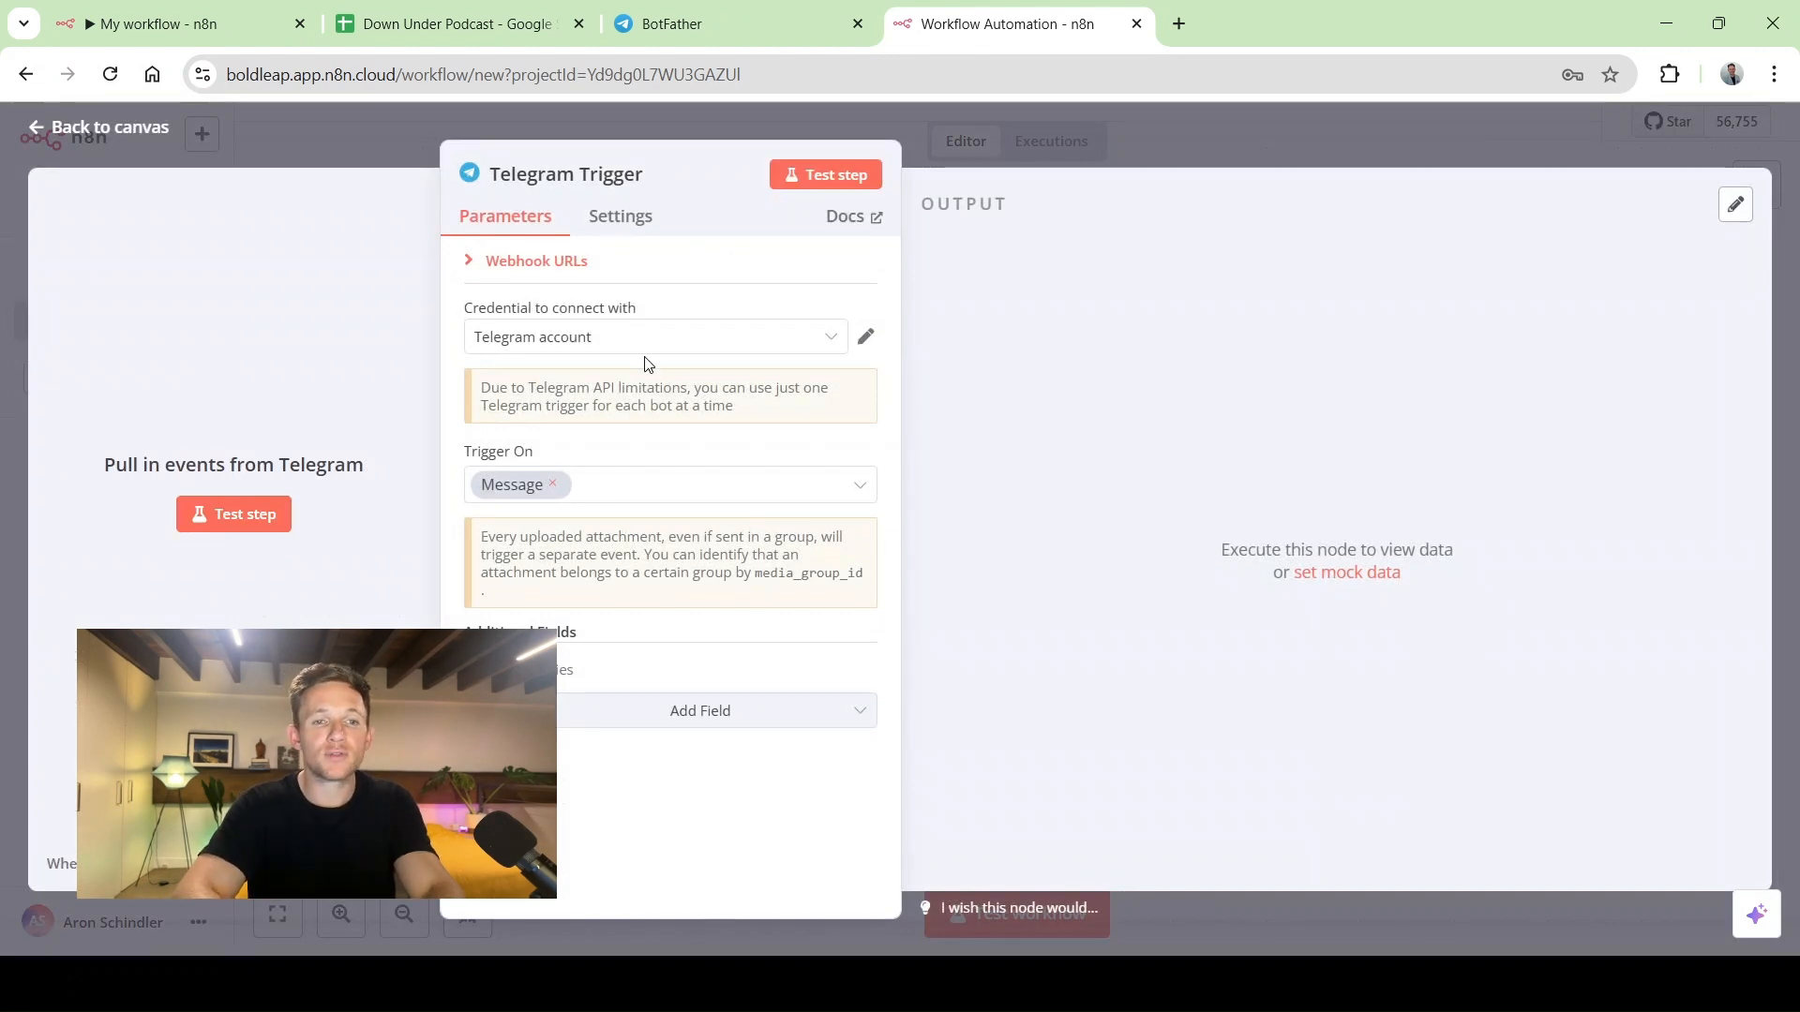
Open a new Telegram API credential form for the trigger and consult the n8n documentation on Telegram credentials
left_click(809, 340)
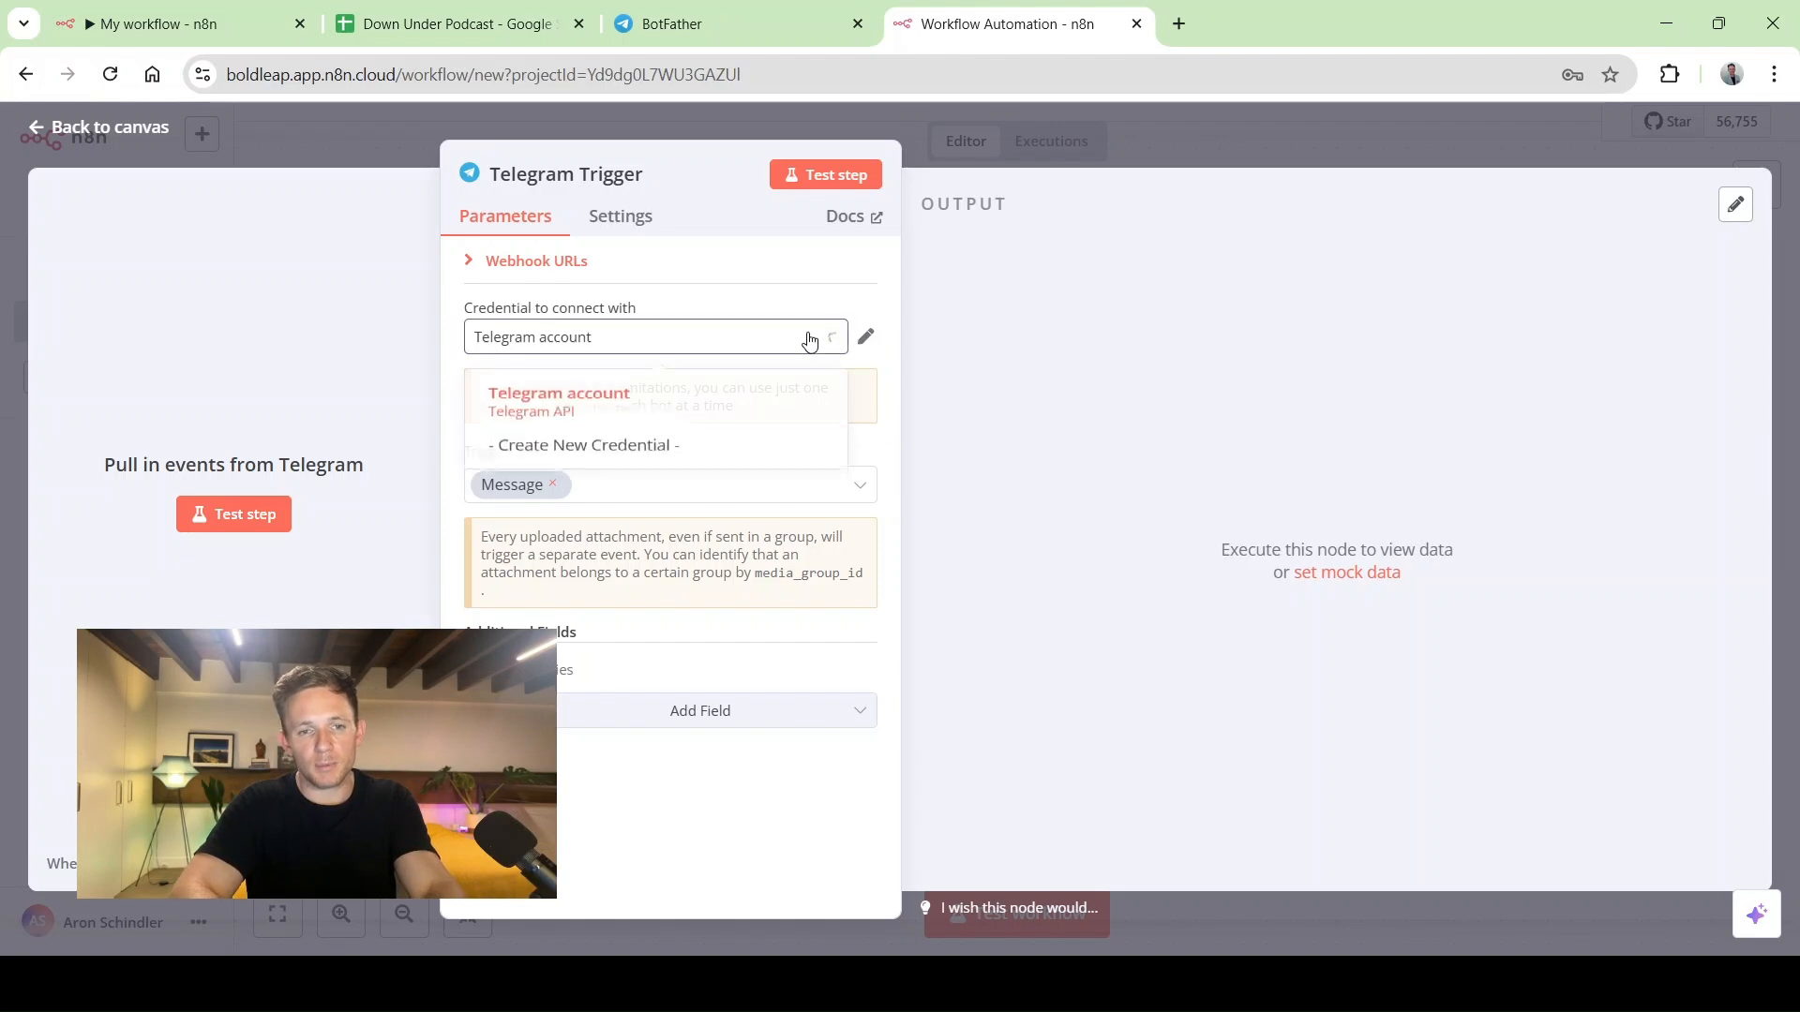
left_click(567, 411)
left_click(607, 349)
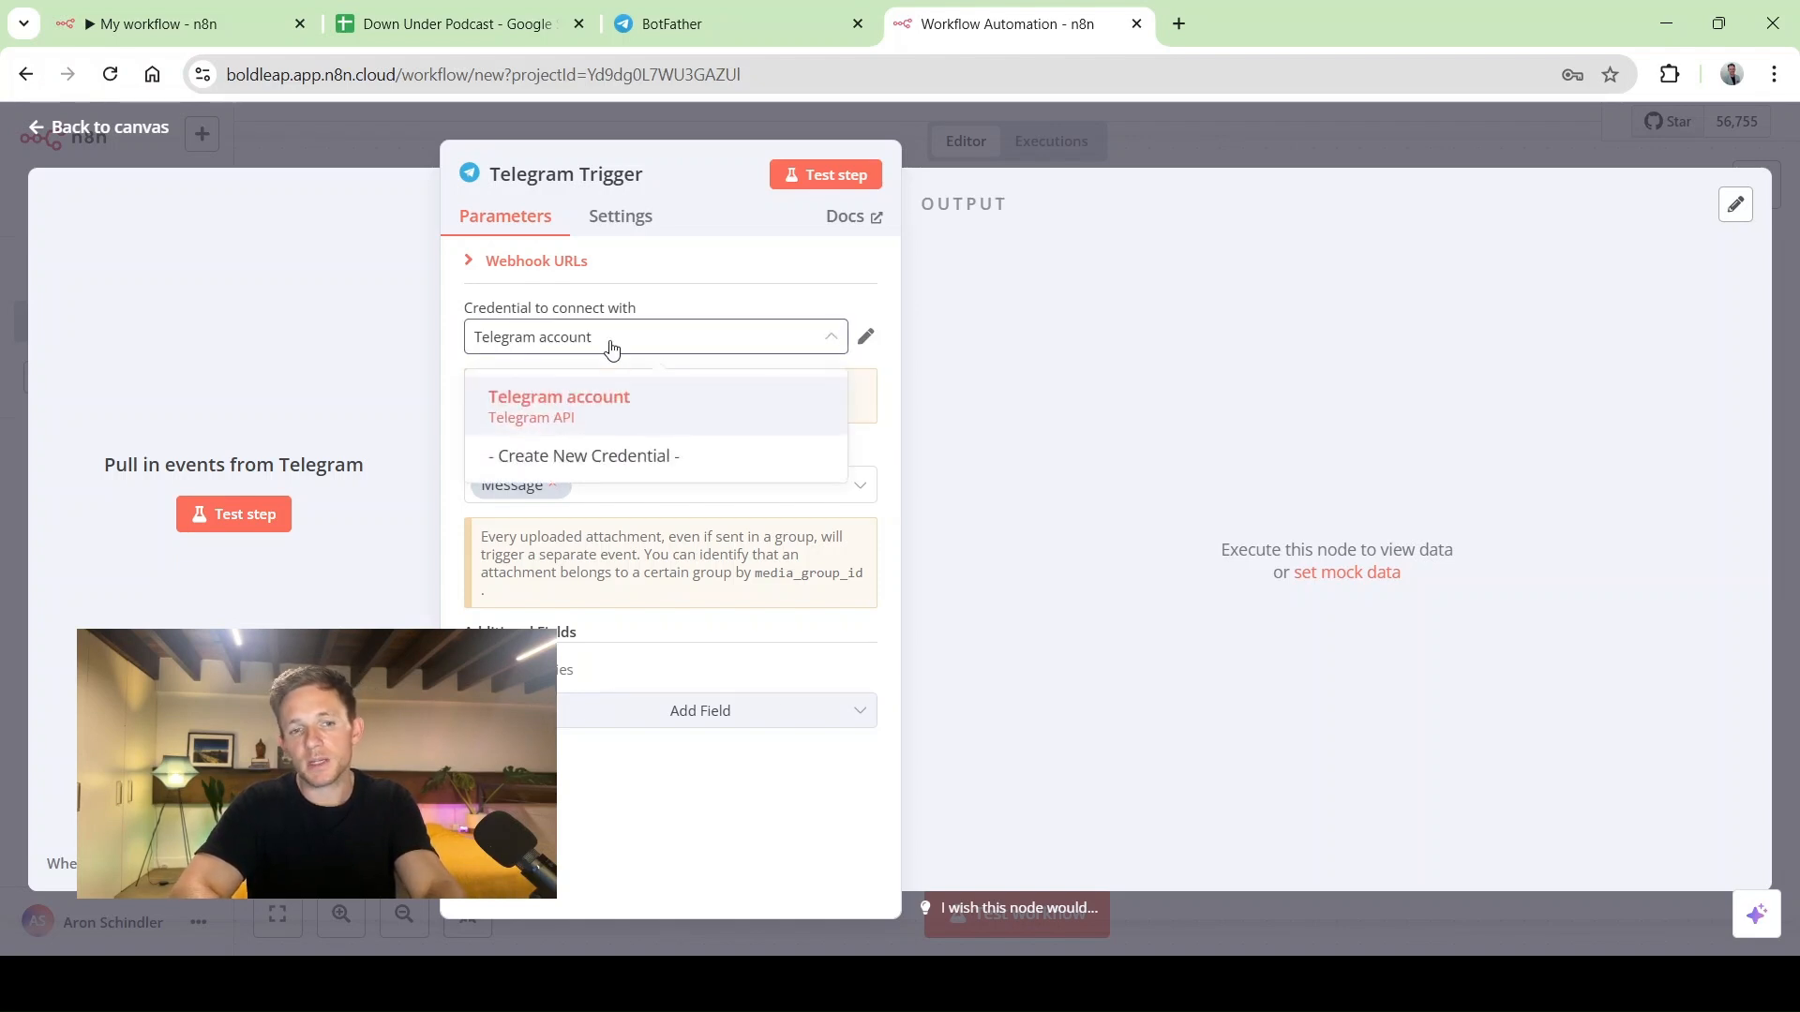
left_click(569, 452)
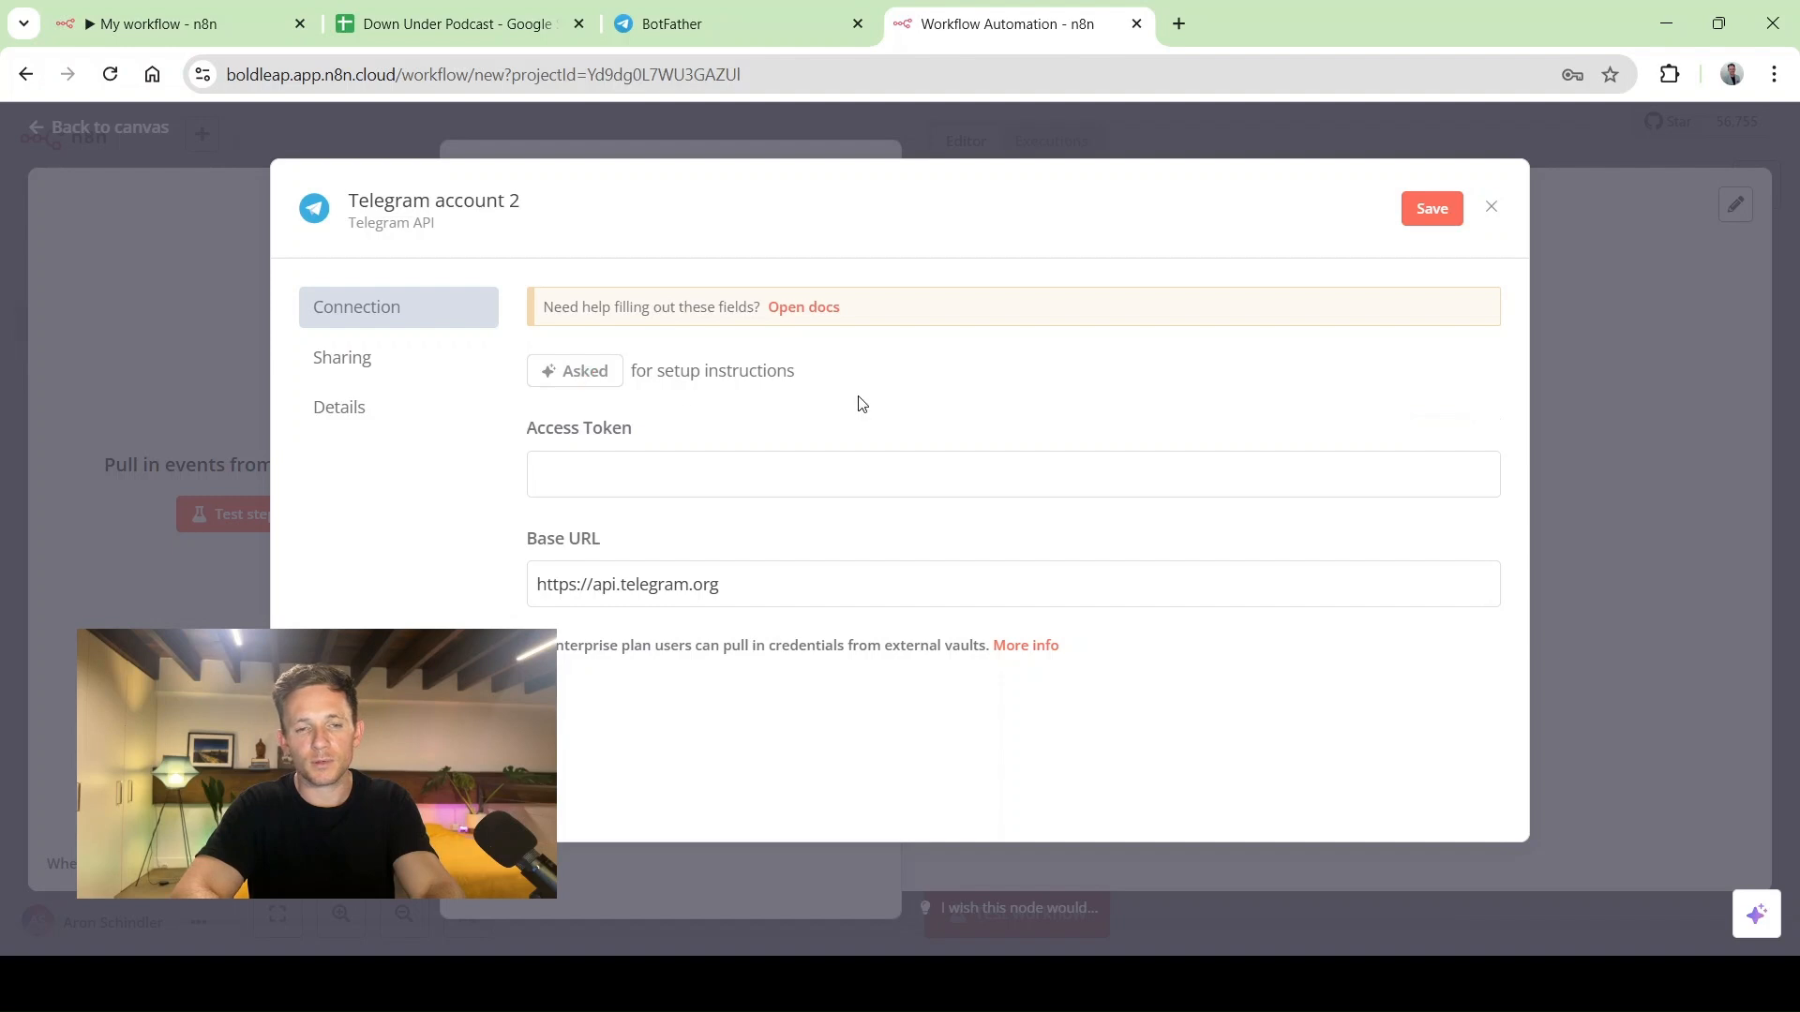
left_click(803, 309)
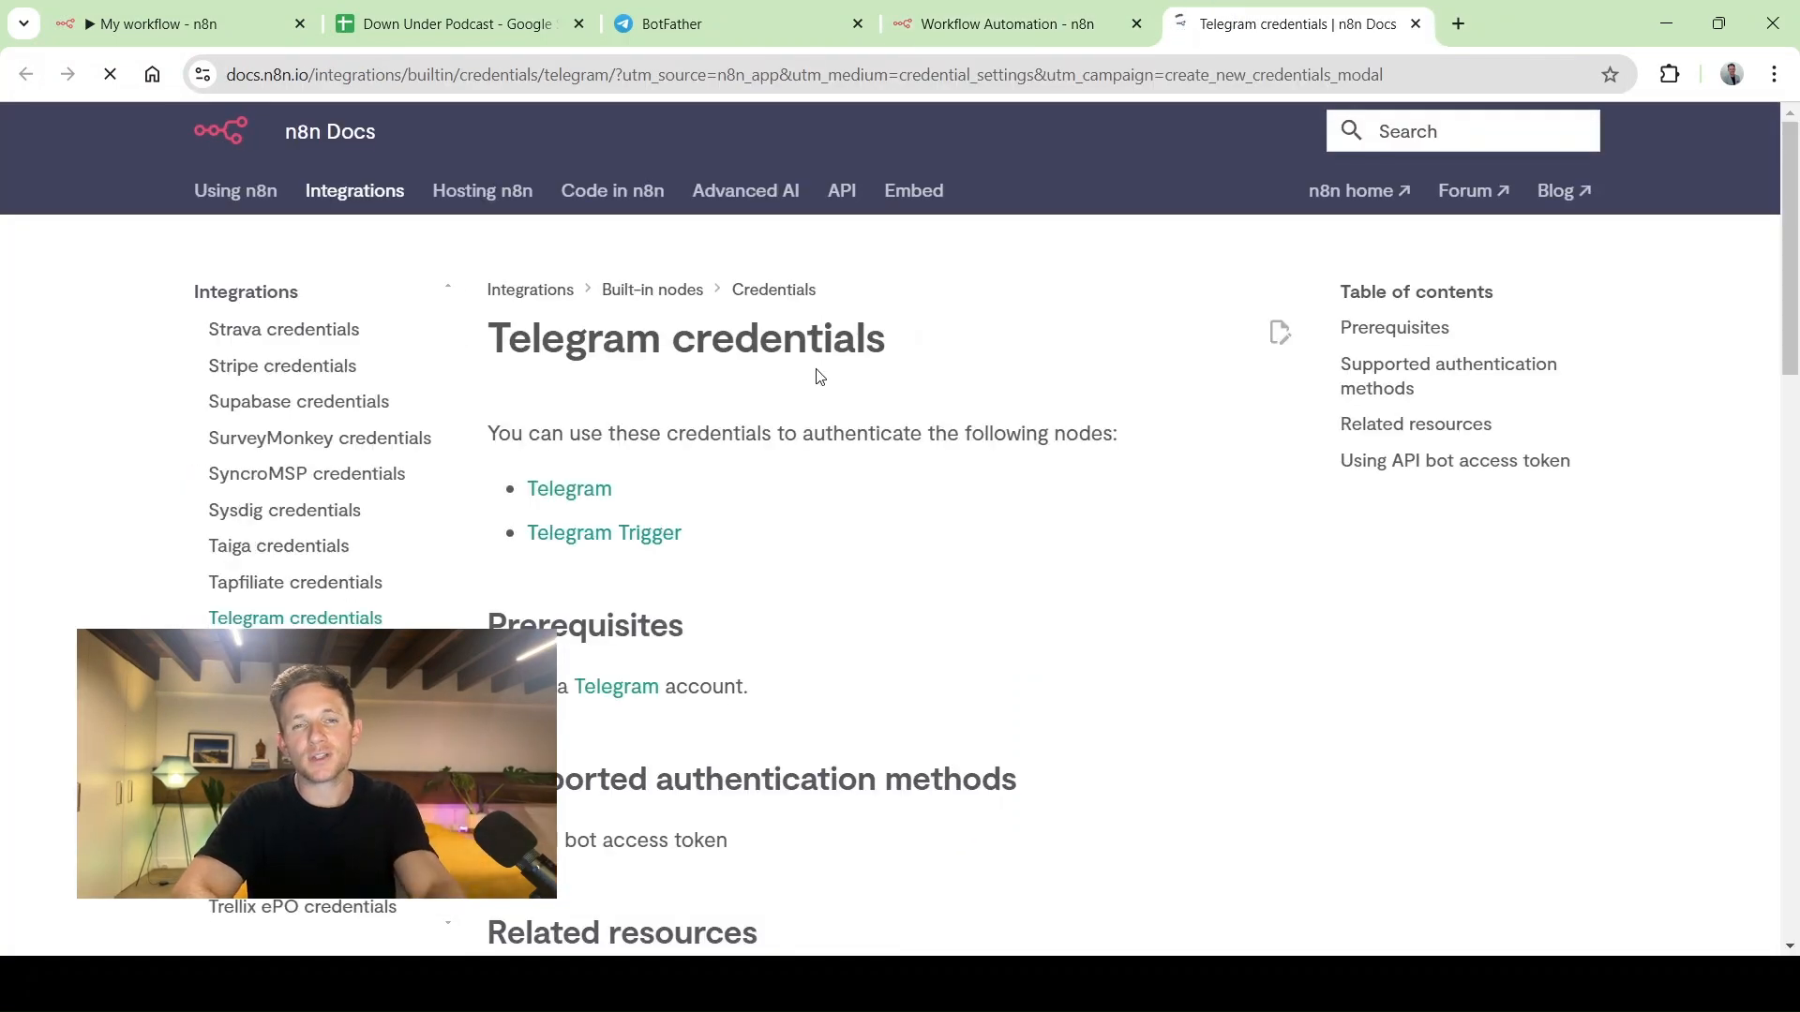
scroll(818, 375, "down", 1)
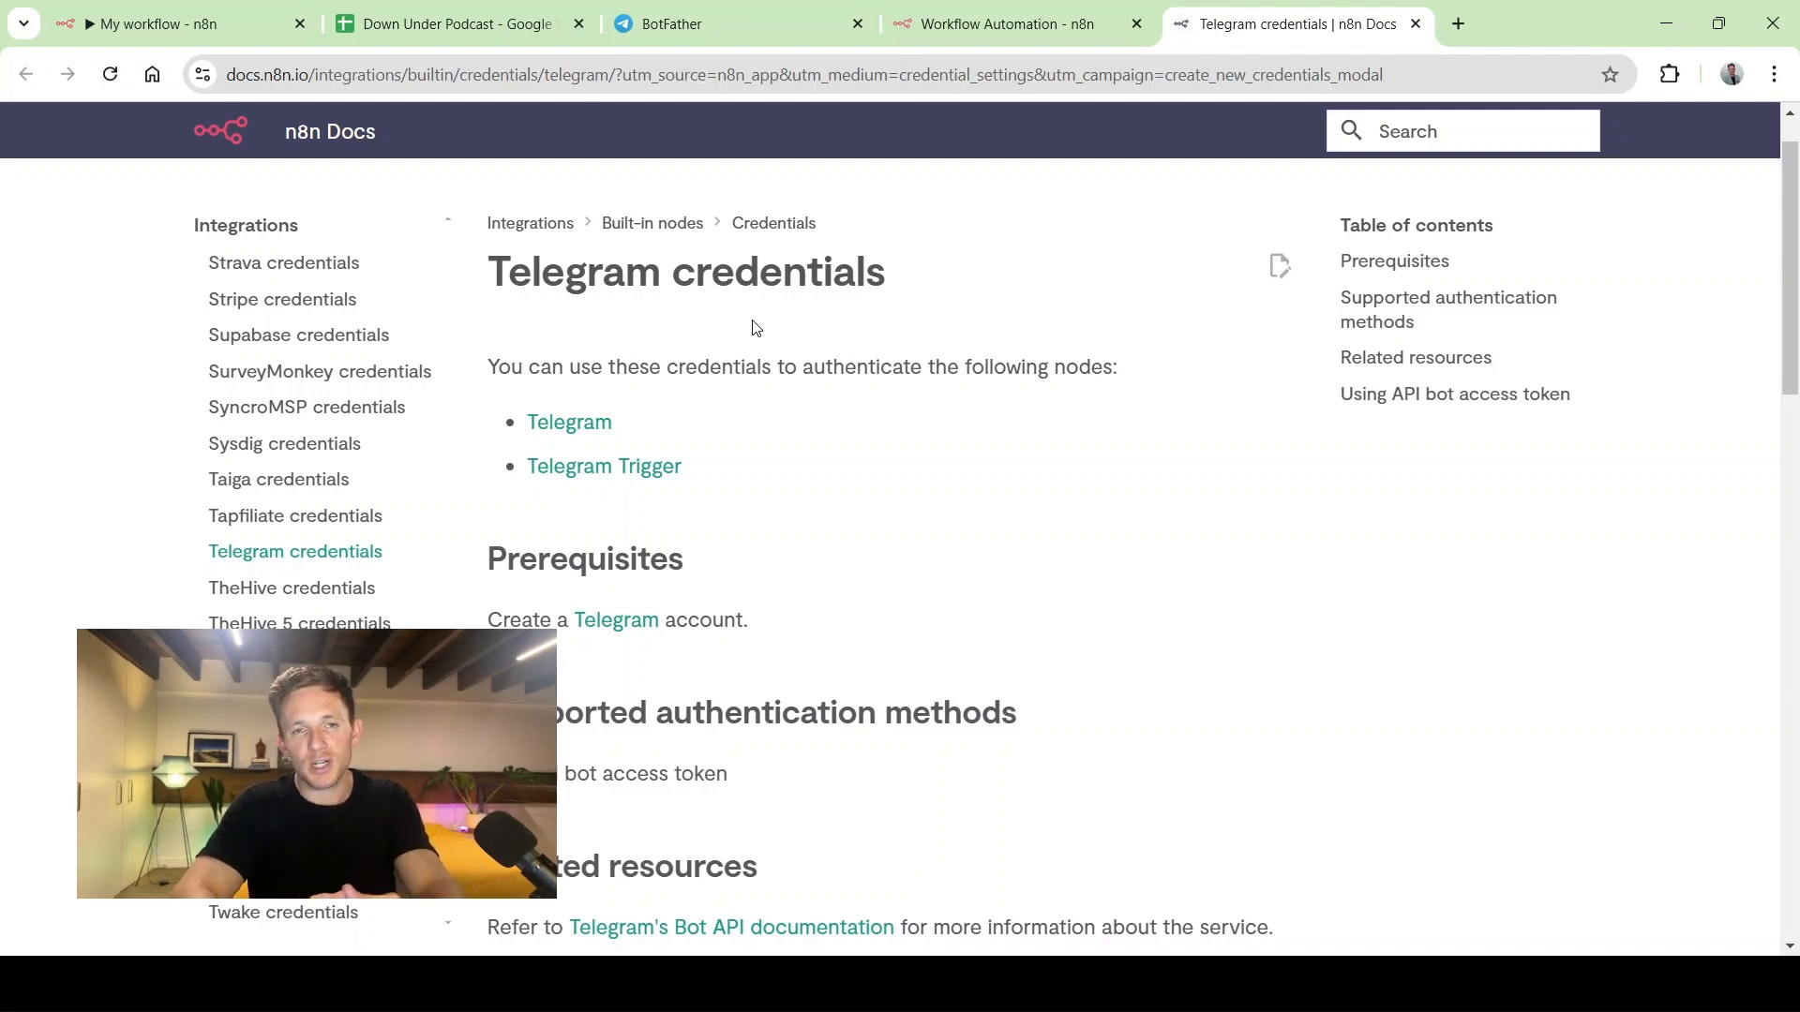
left_click(155, 17)
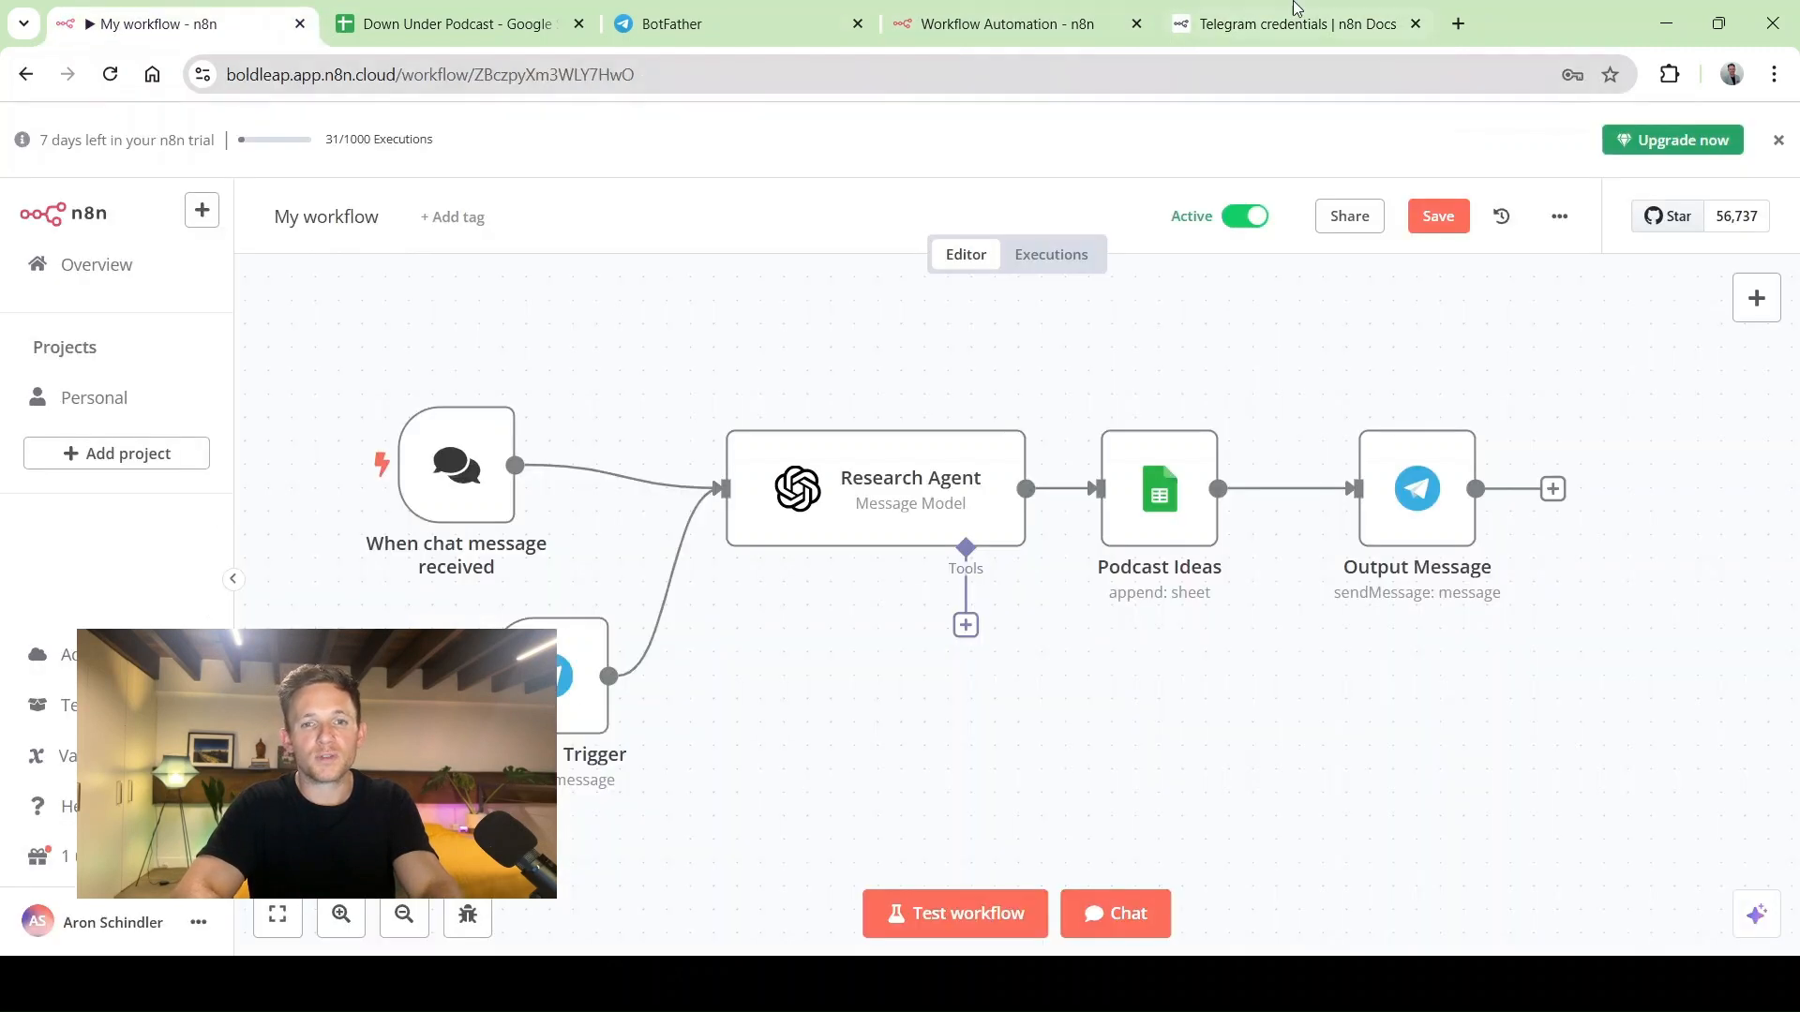
left_click(1054, 17)
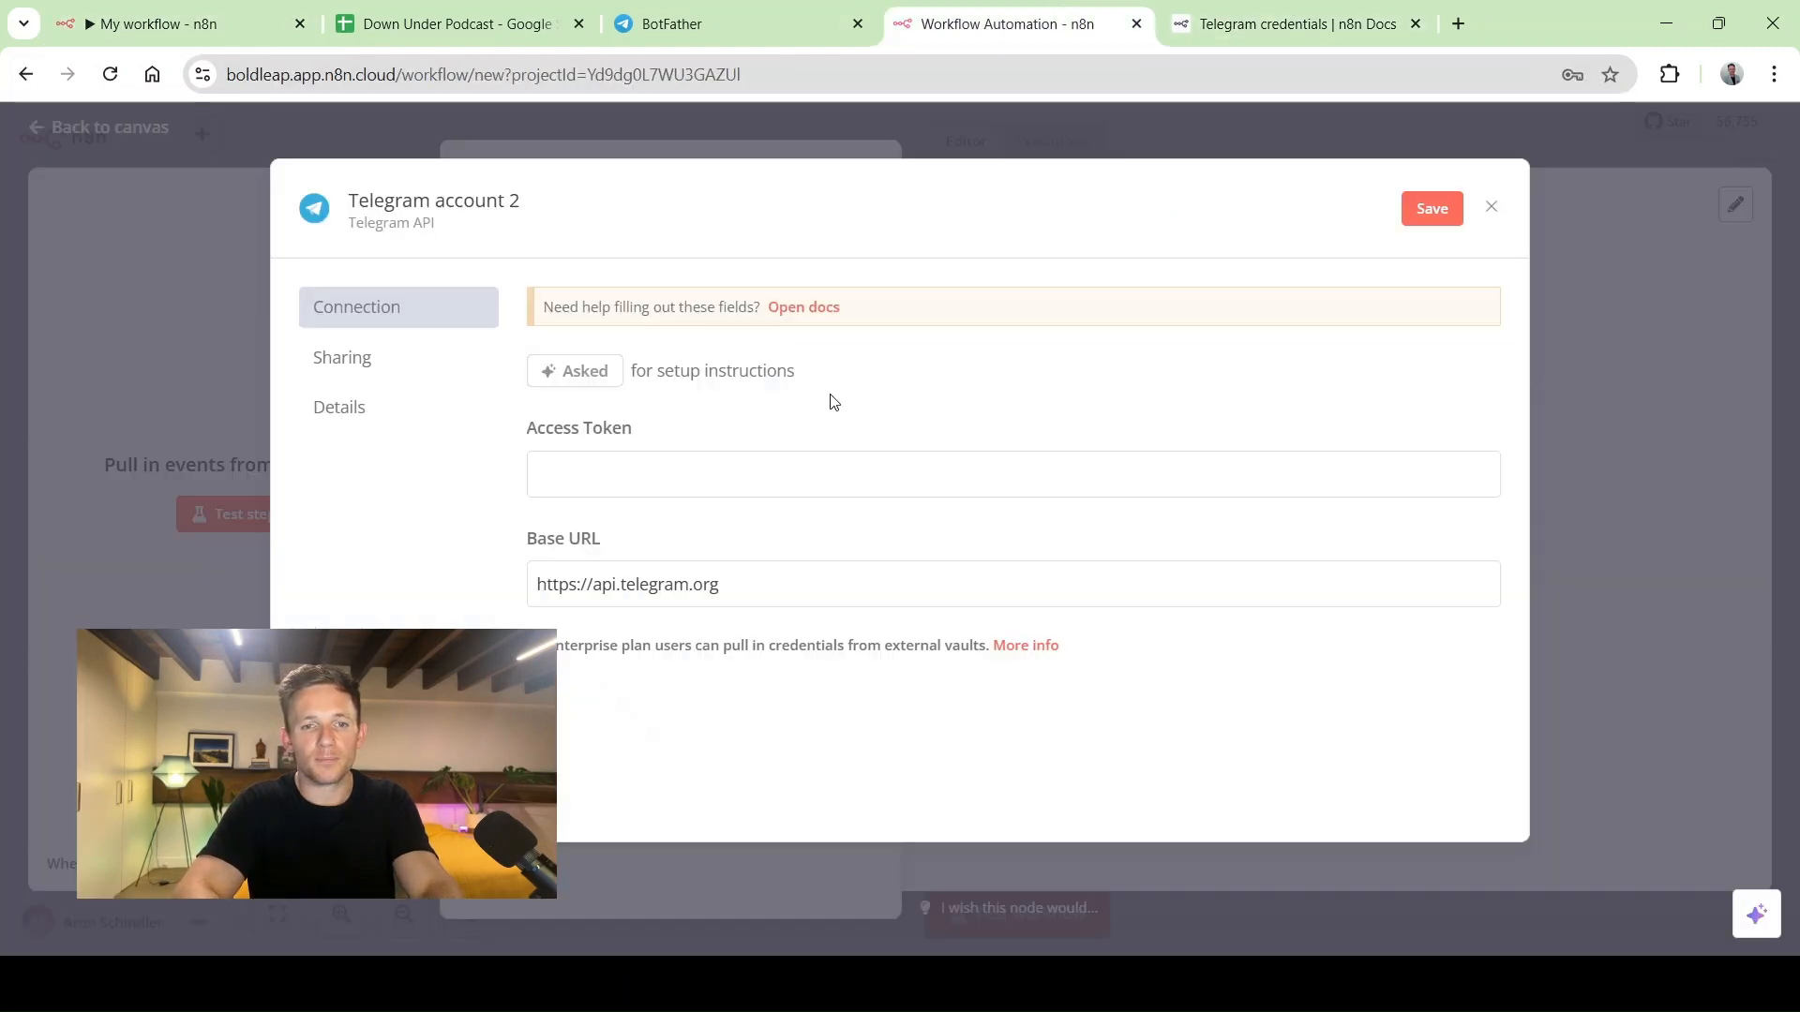
Discard the blank new credential and connect the trigger with the existing Telegram account, keeping Message as the trigger event
left_click(588, 477)
left_click(482, 502)
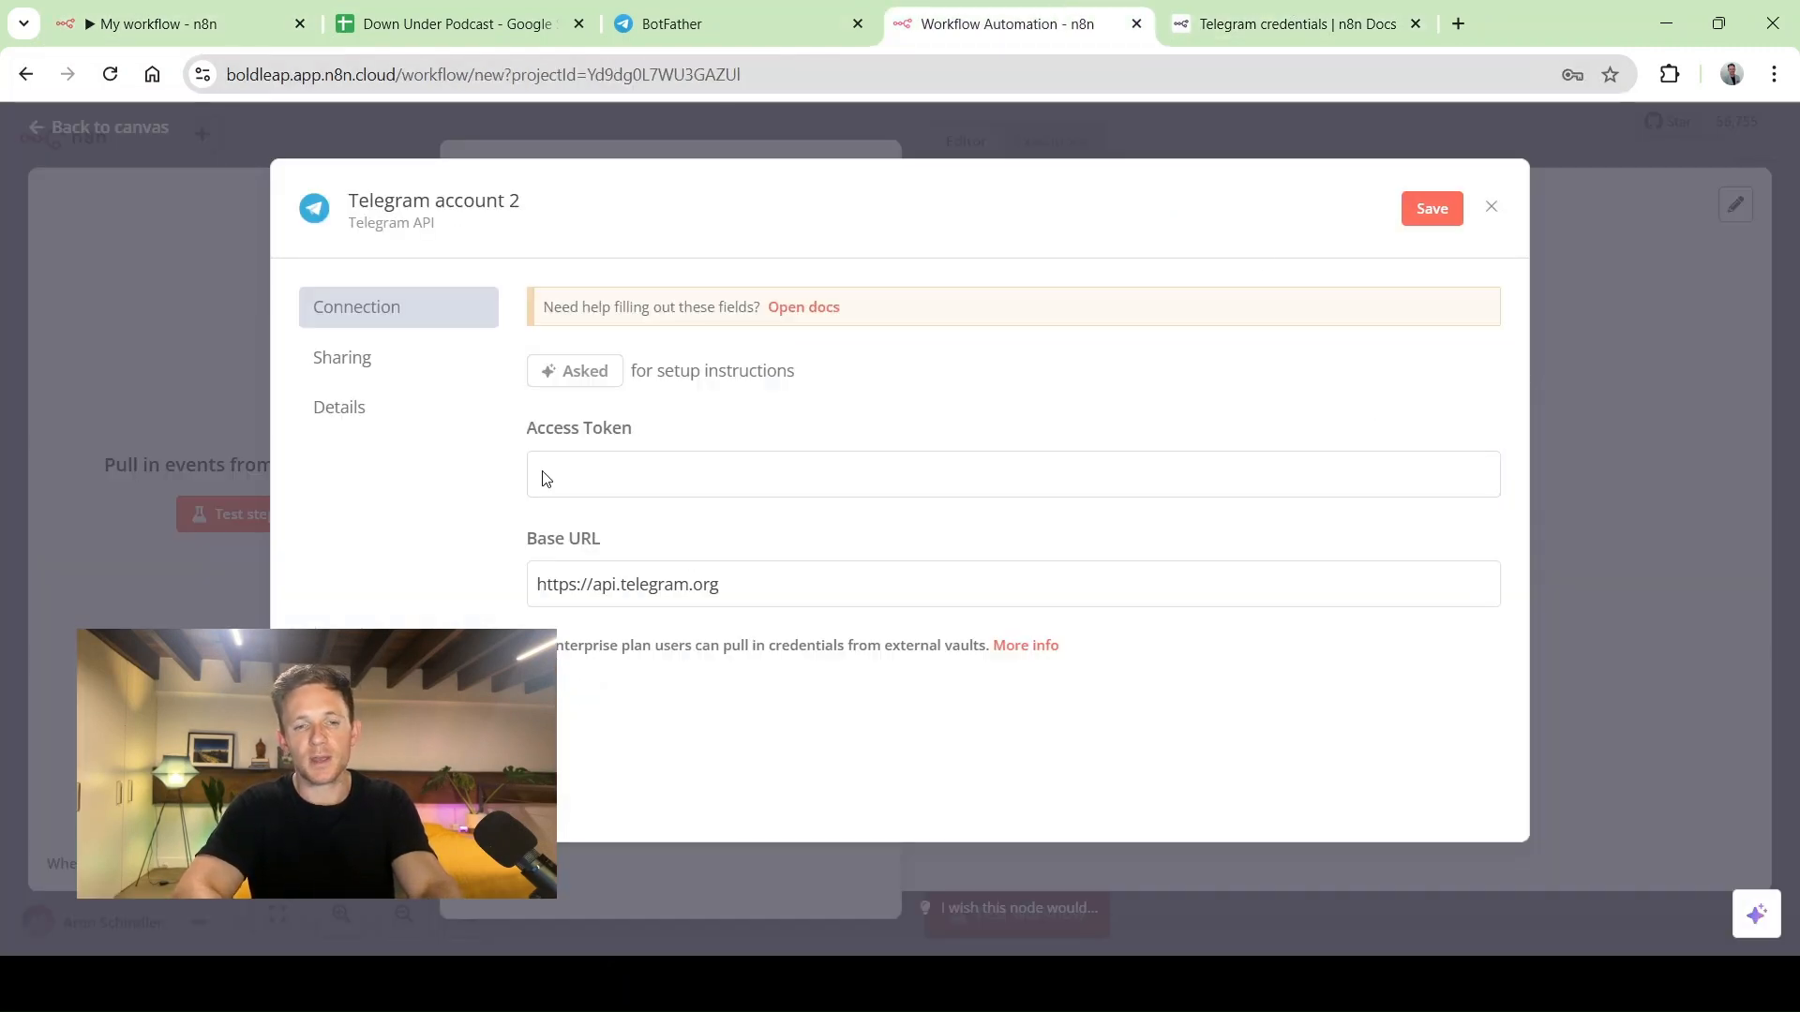
left_click(1494, 215)
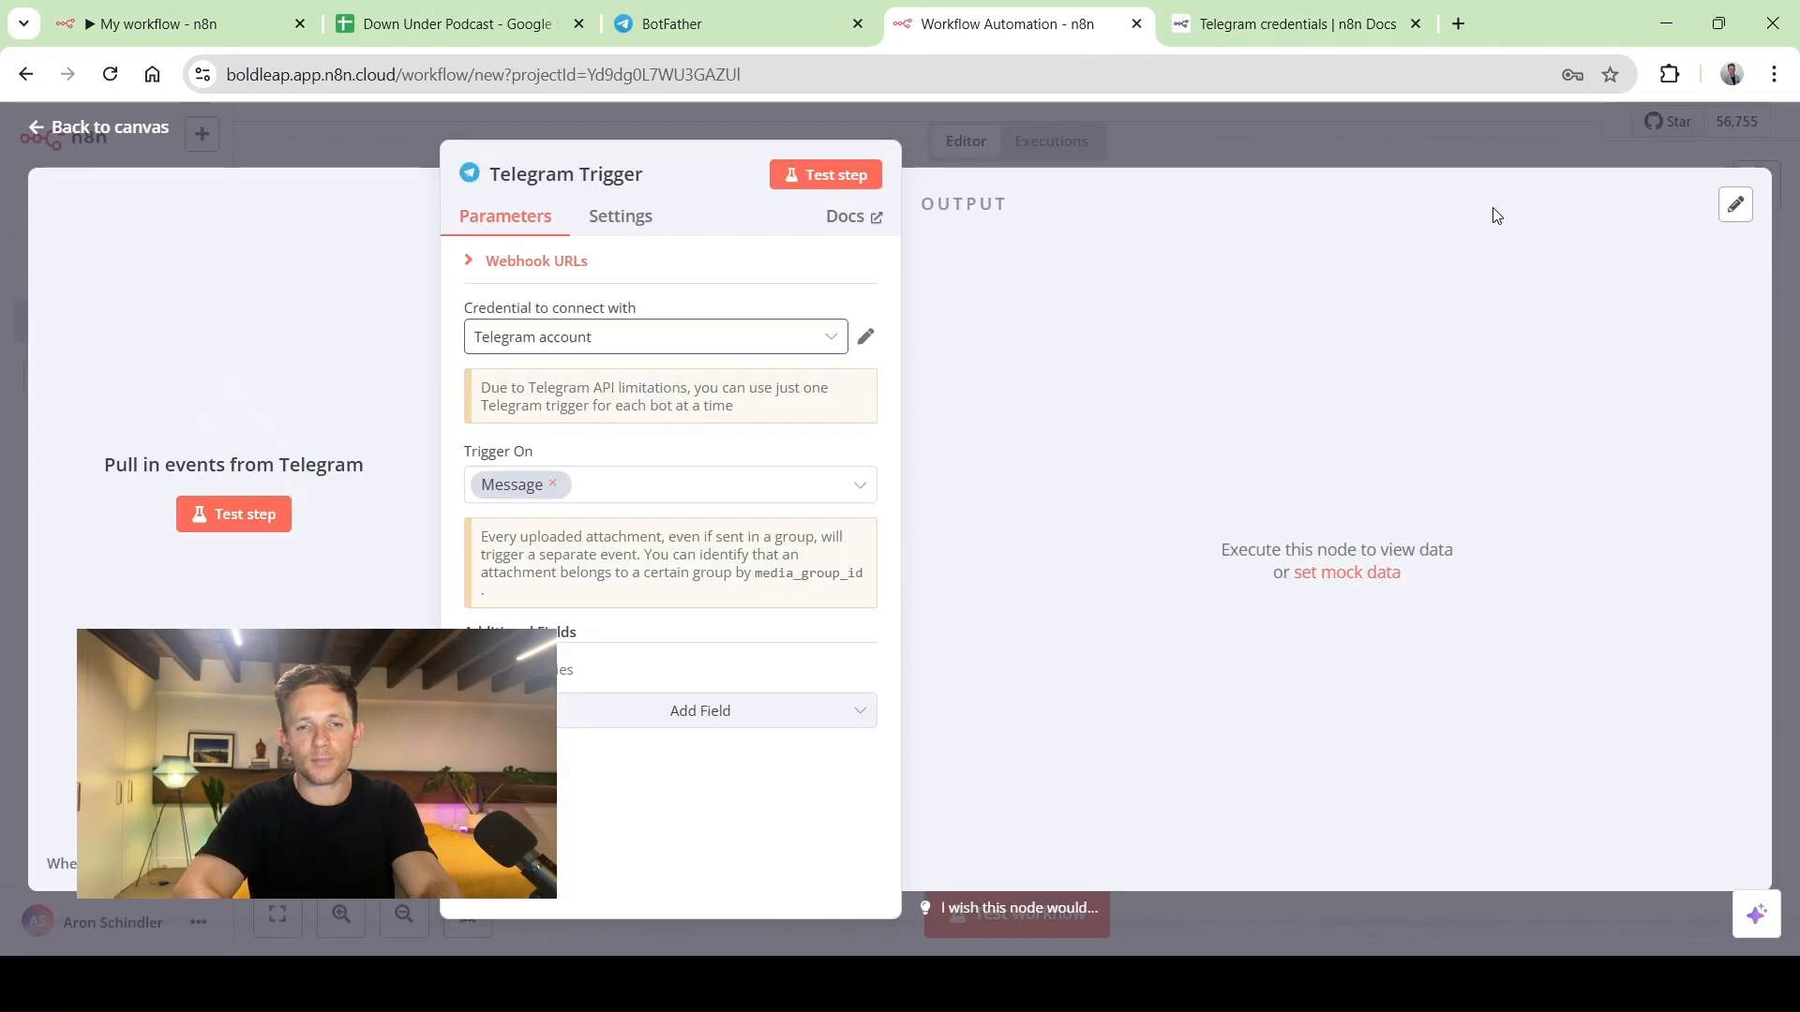
left_click(590, 345)
left_click(573, 403)
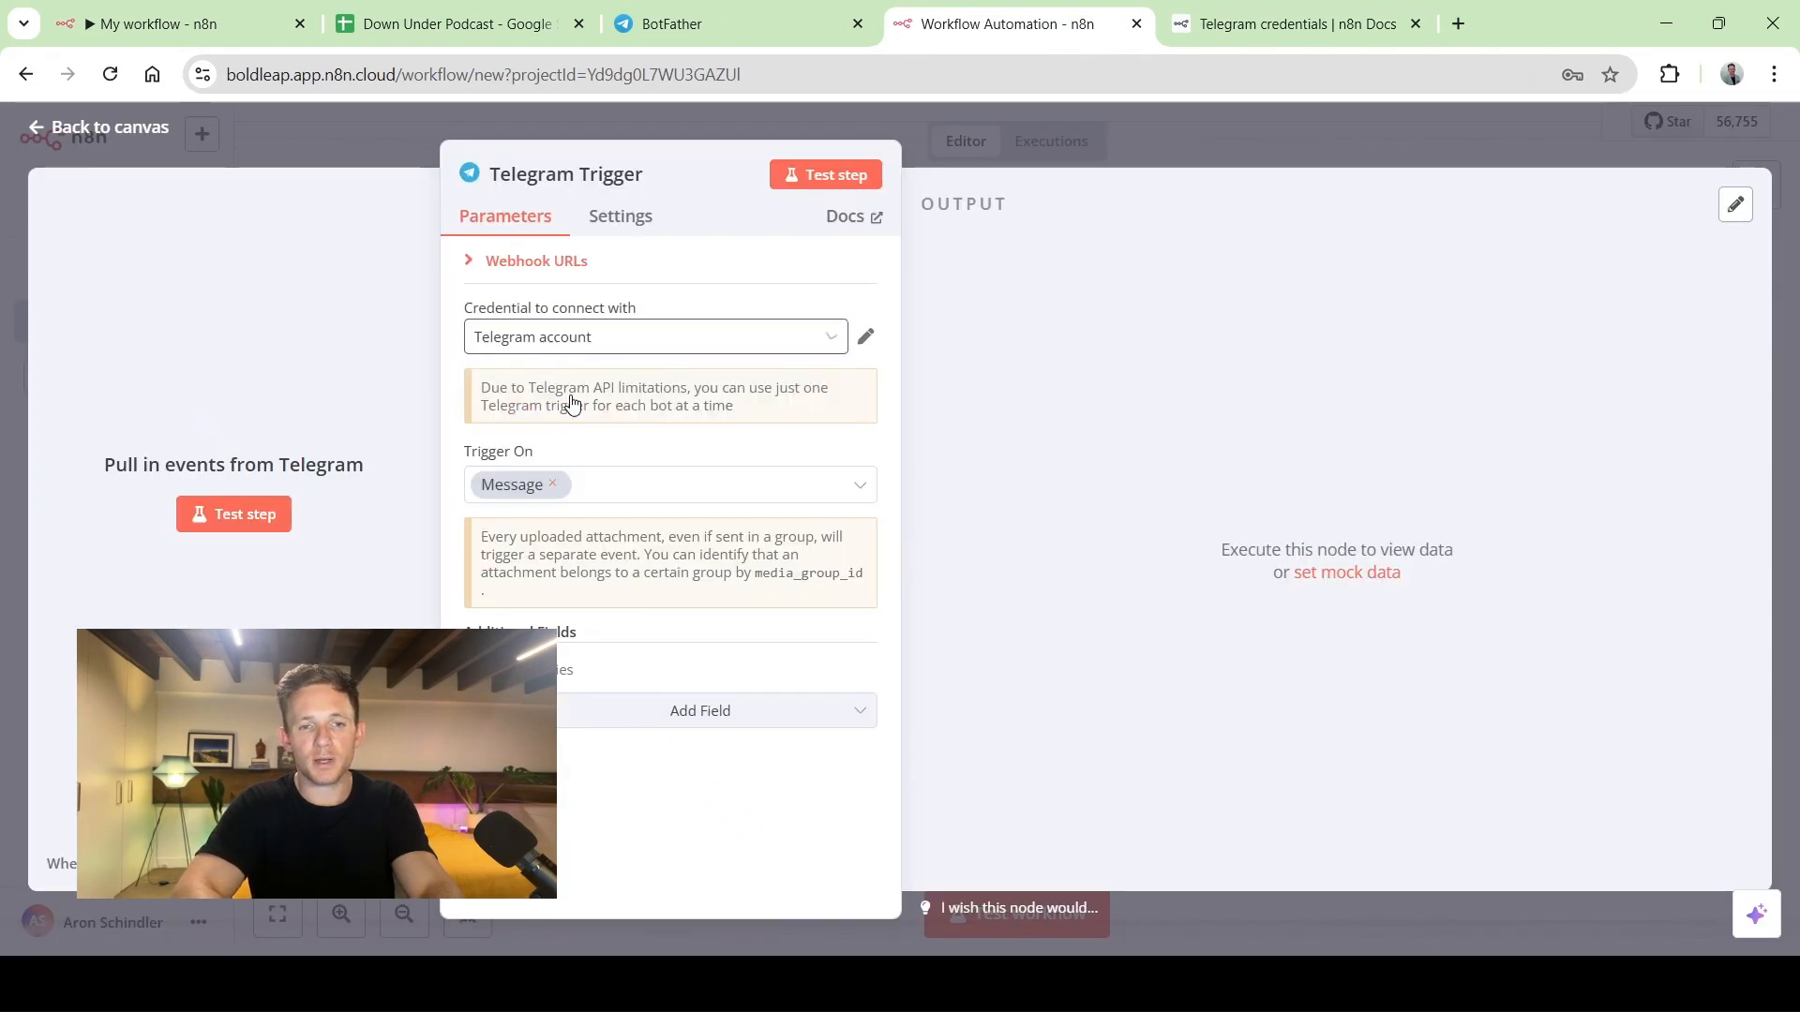
left_click(597, 484)
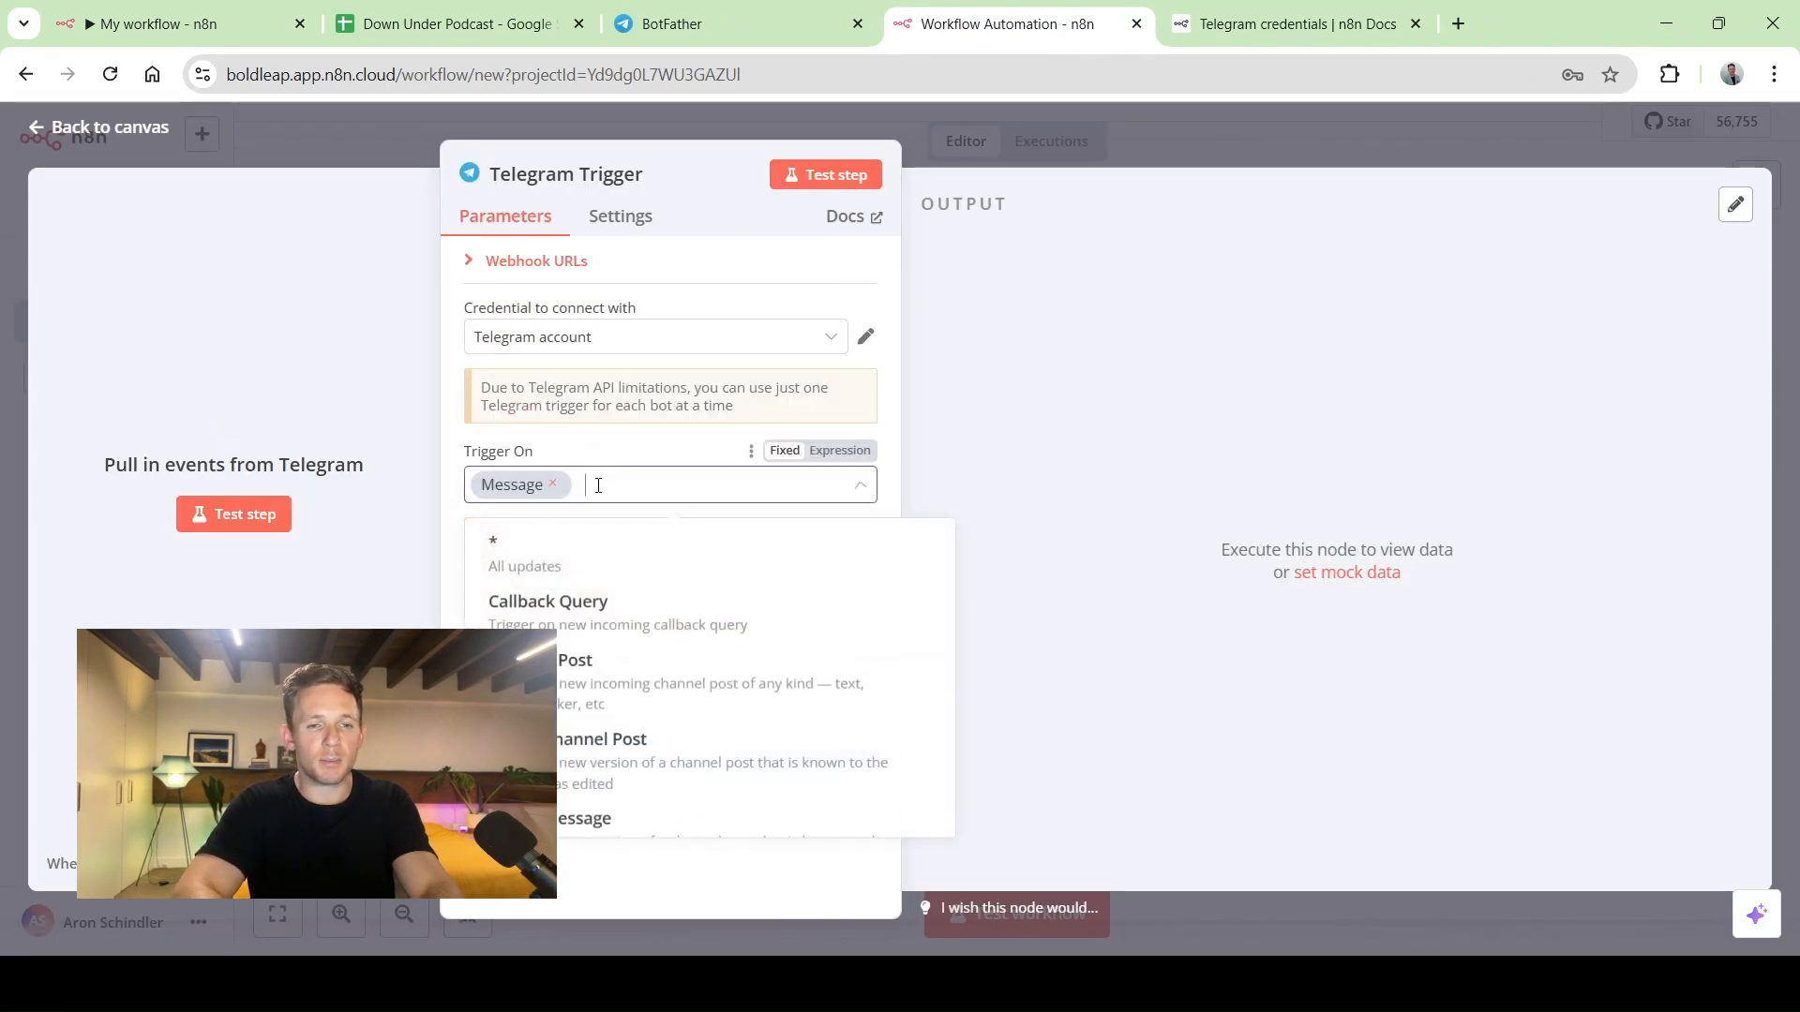
left_click(660, 473)
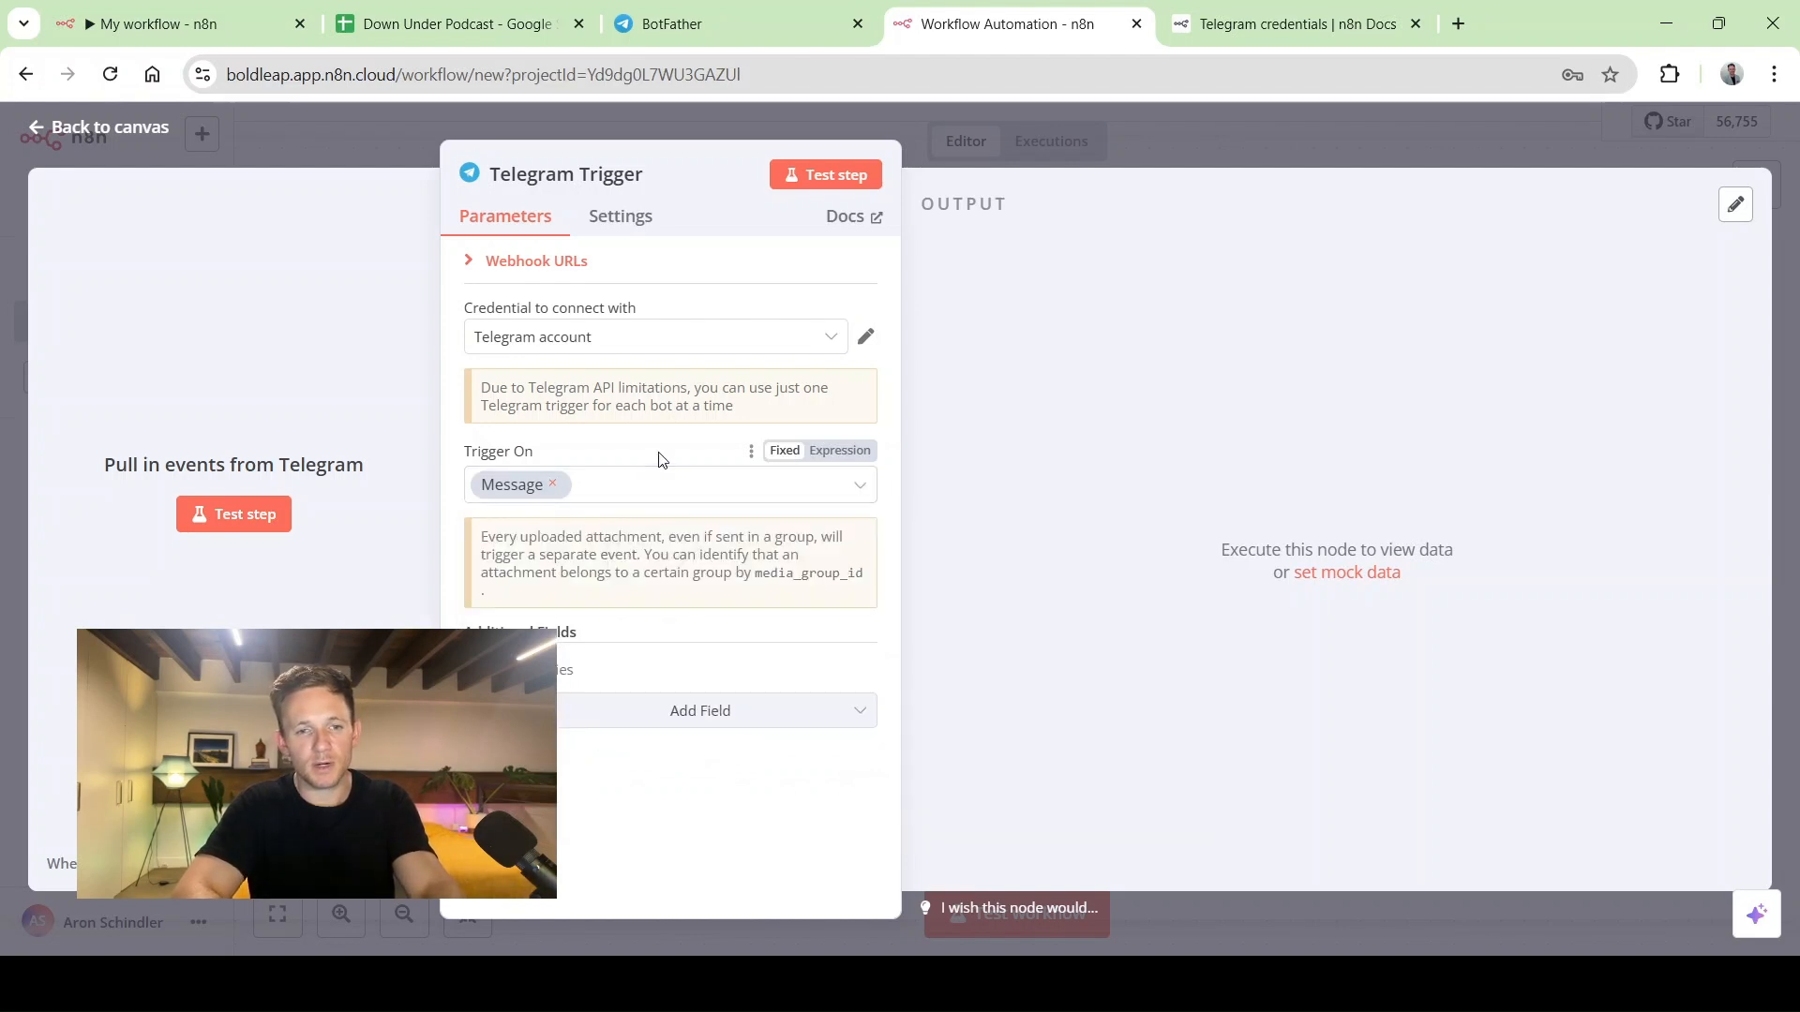
Start a test of the Telegram Trigger and send the message "Test" to the Pinky bot in Telegram
left_click(826, 175)
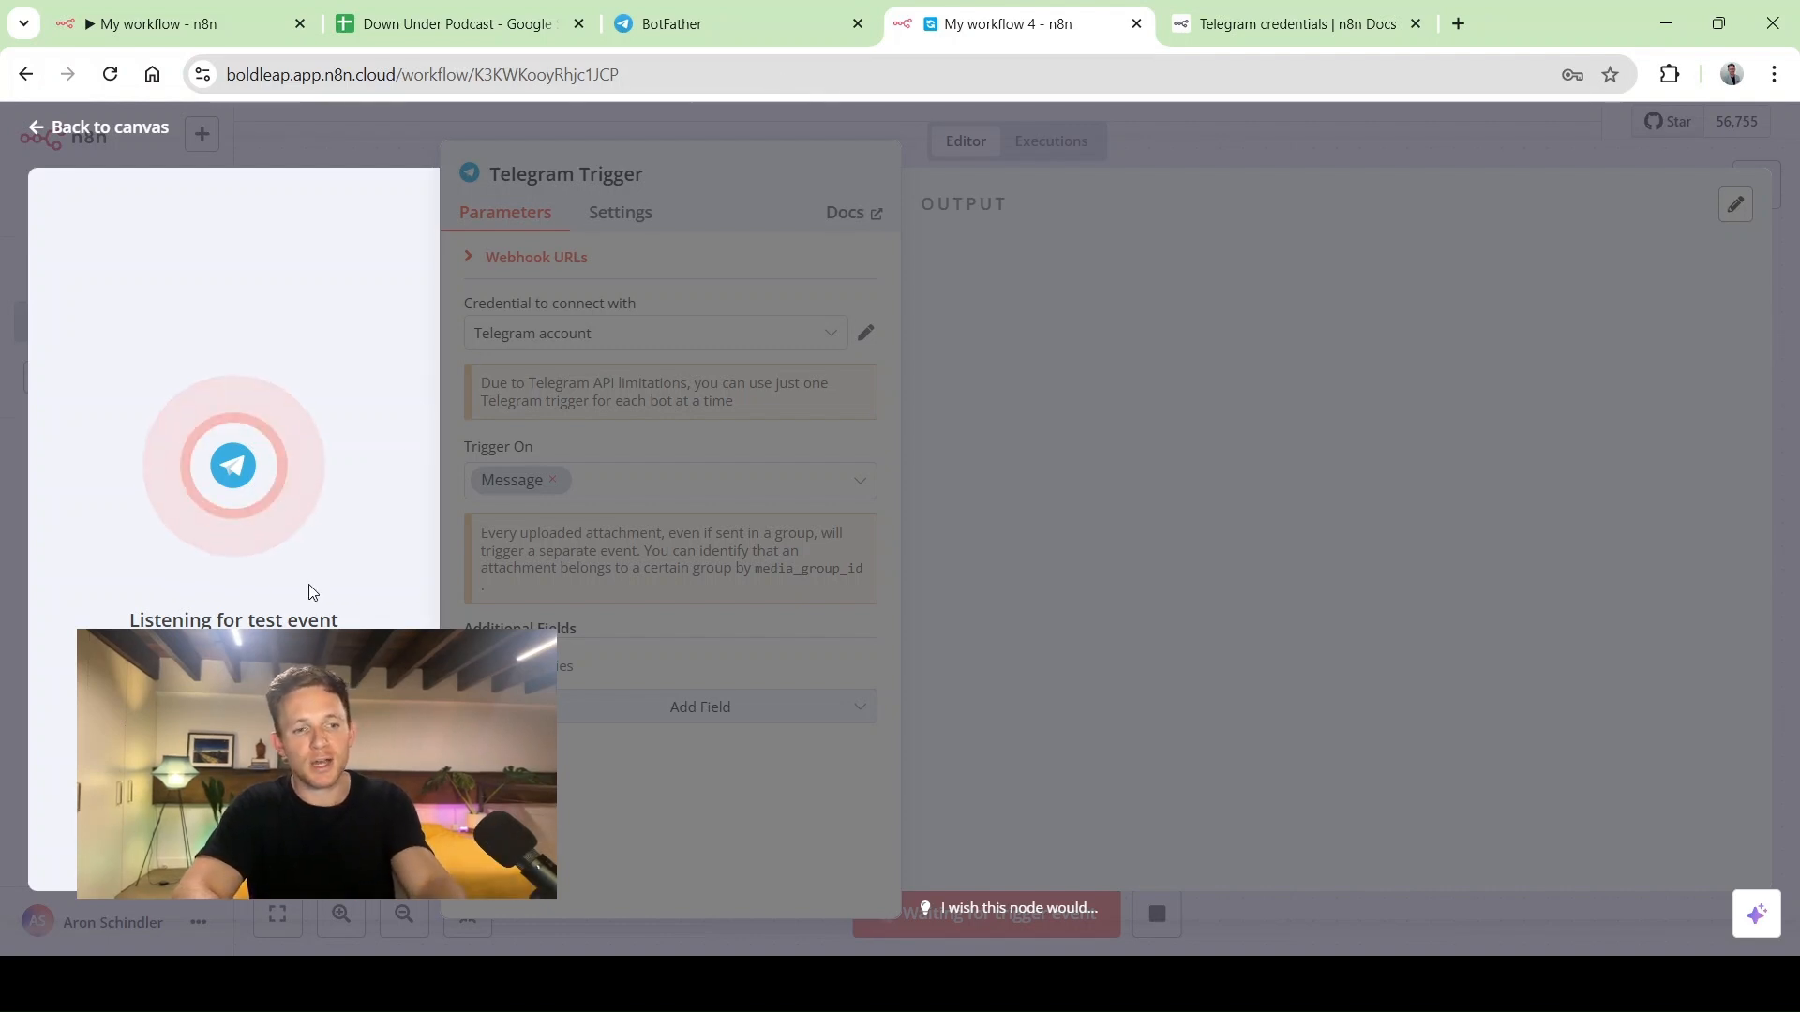
left_click(739, 28)
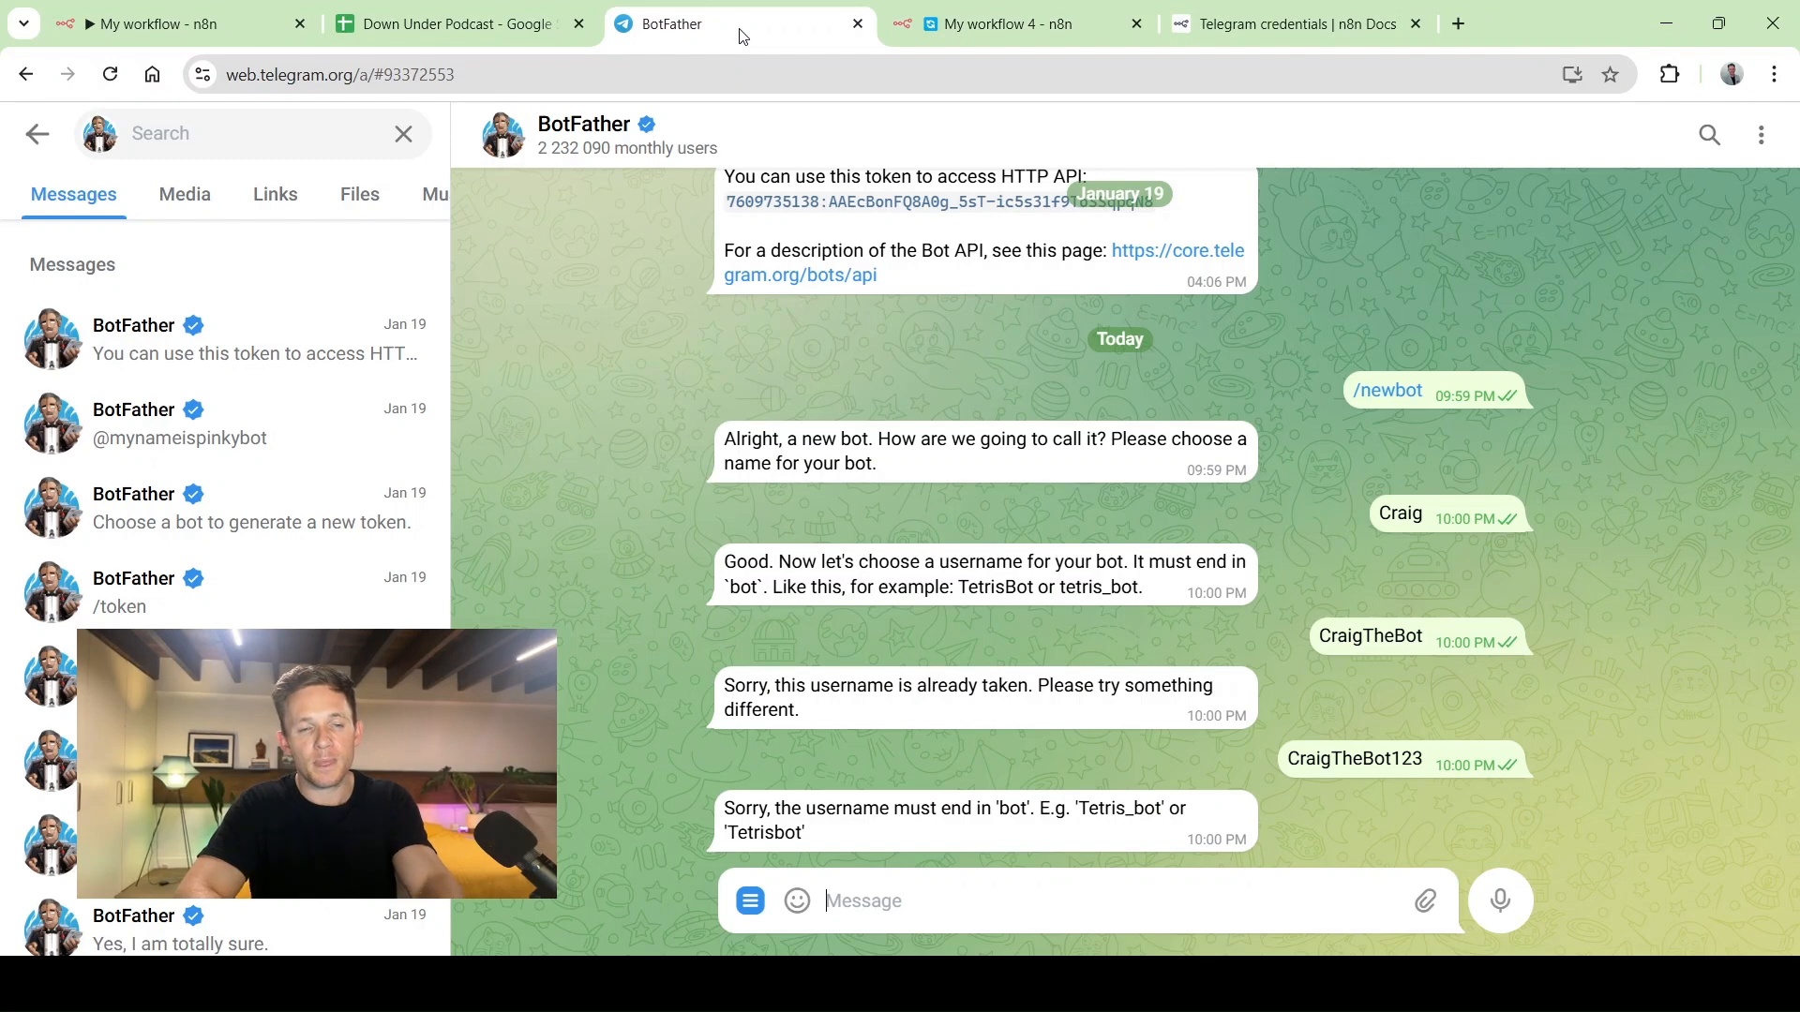
left_click(37, 134)
left_click(140, 403)
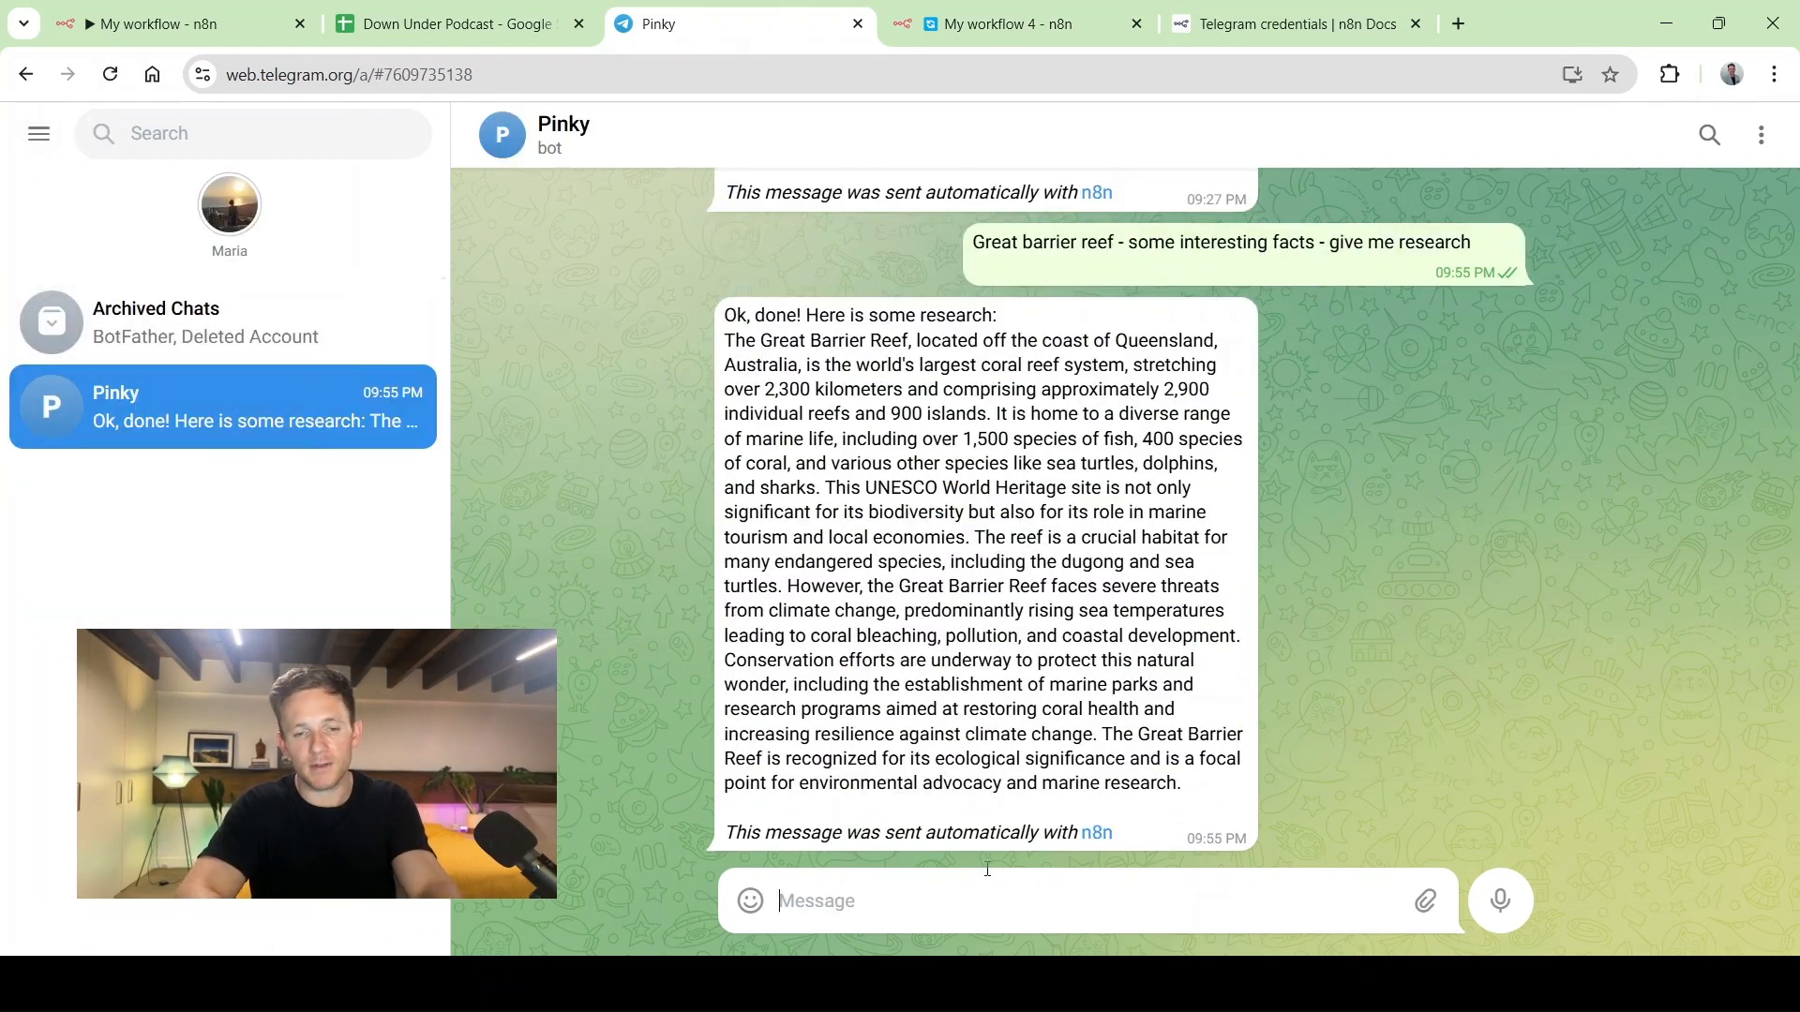
type("Test")
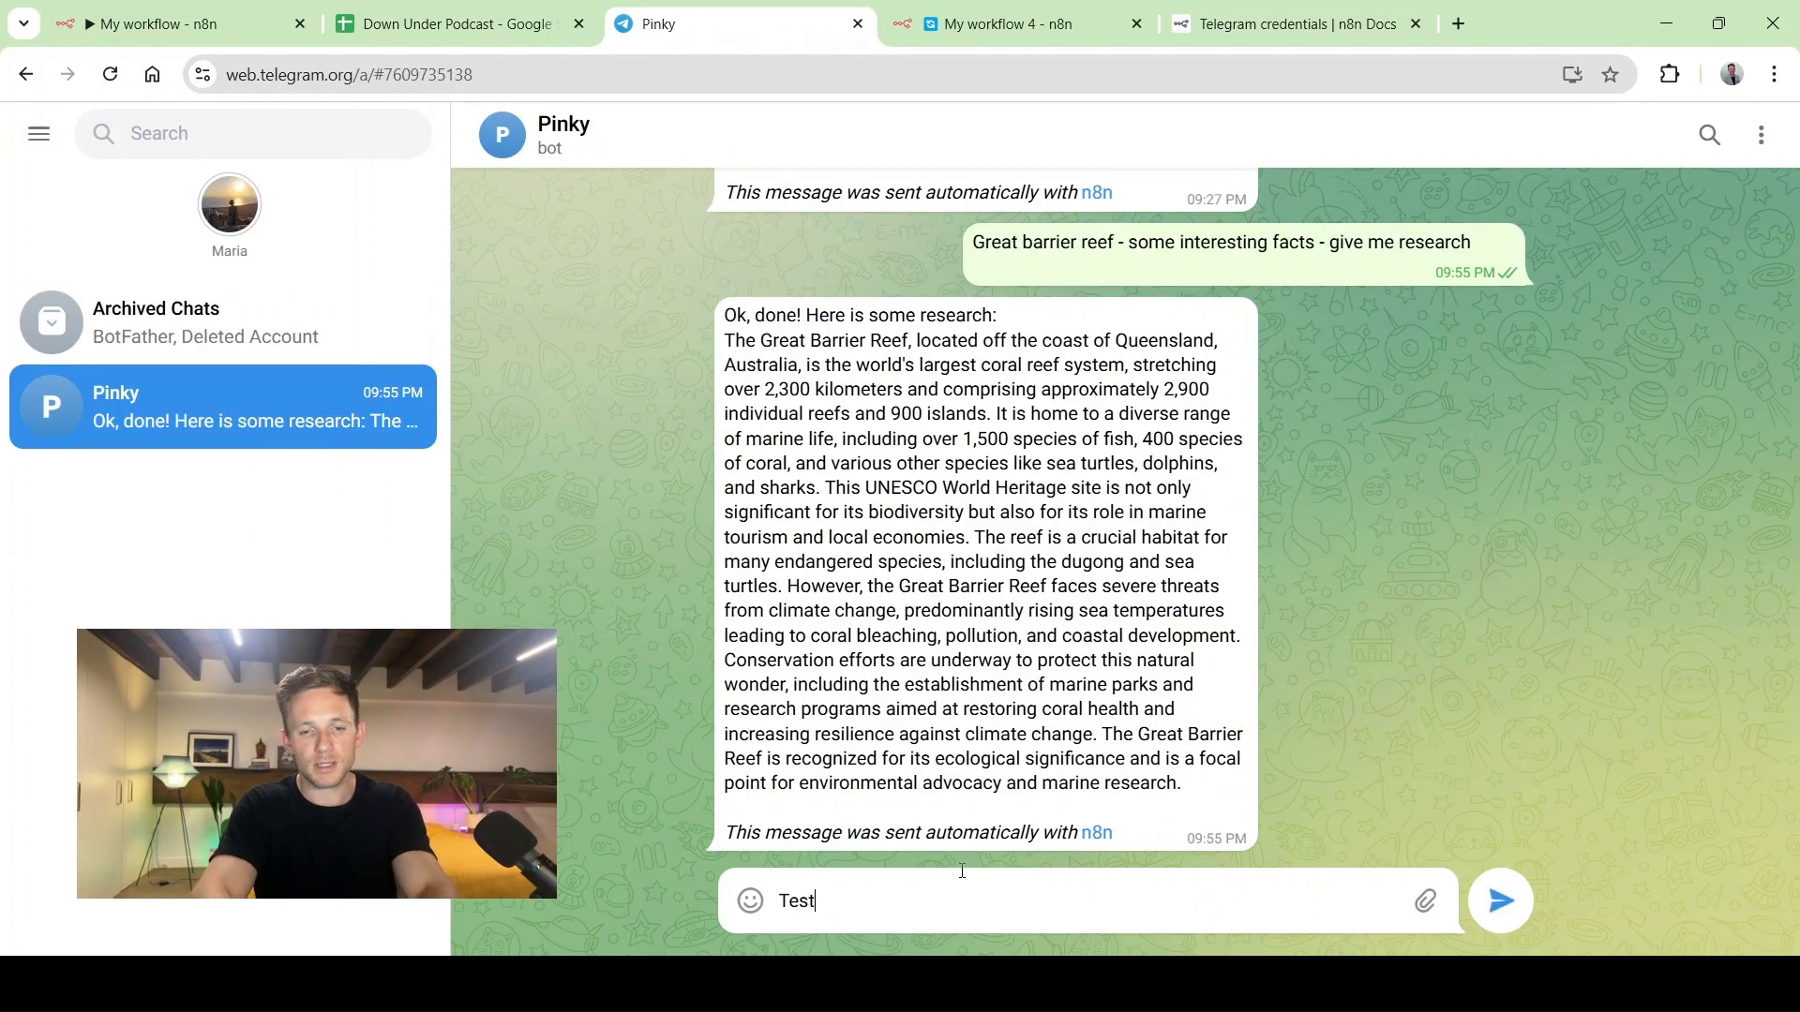
key("Return")
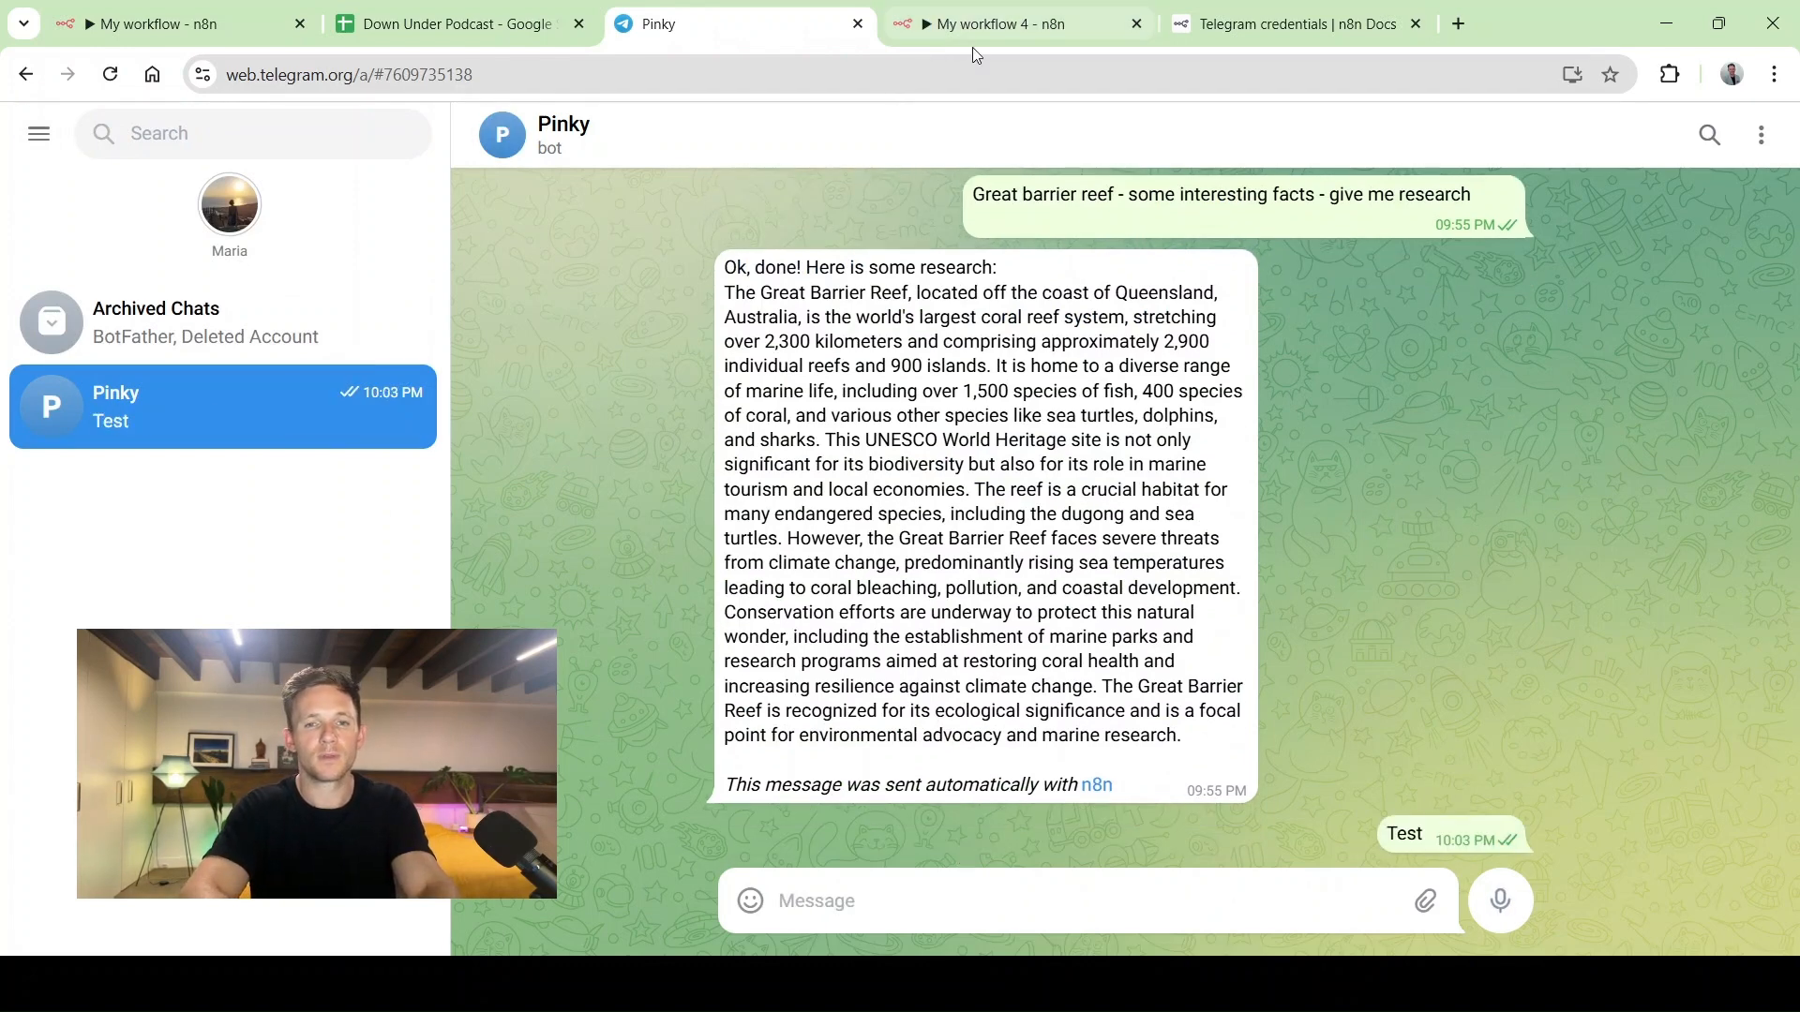
Check the received message text in the Telegram Trigger output in n8n and return to the workflow canvas
left_click(979, 38)
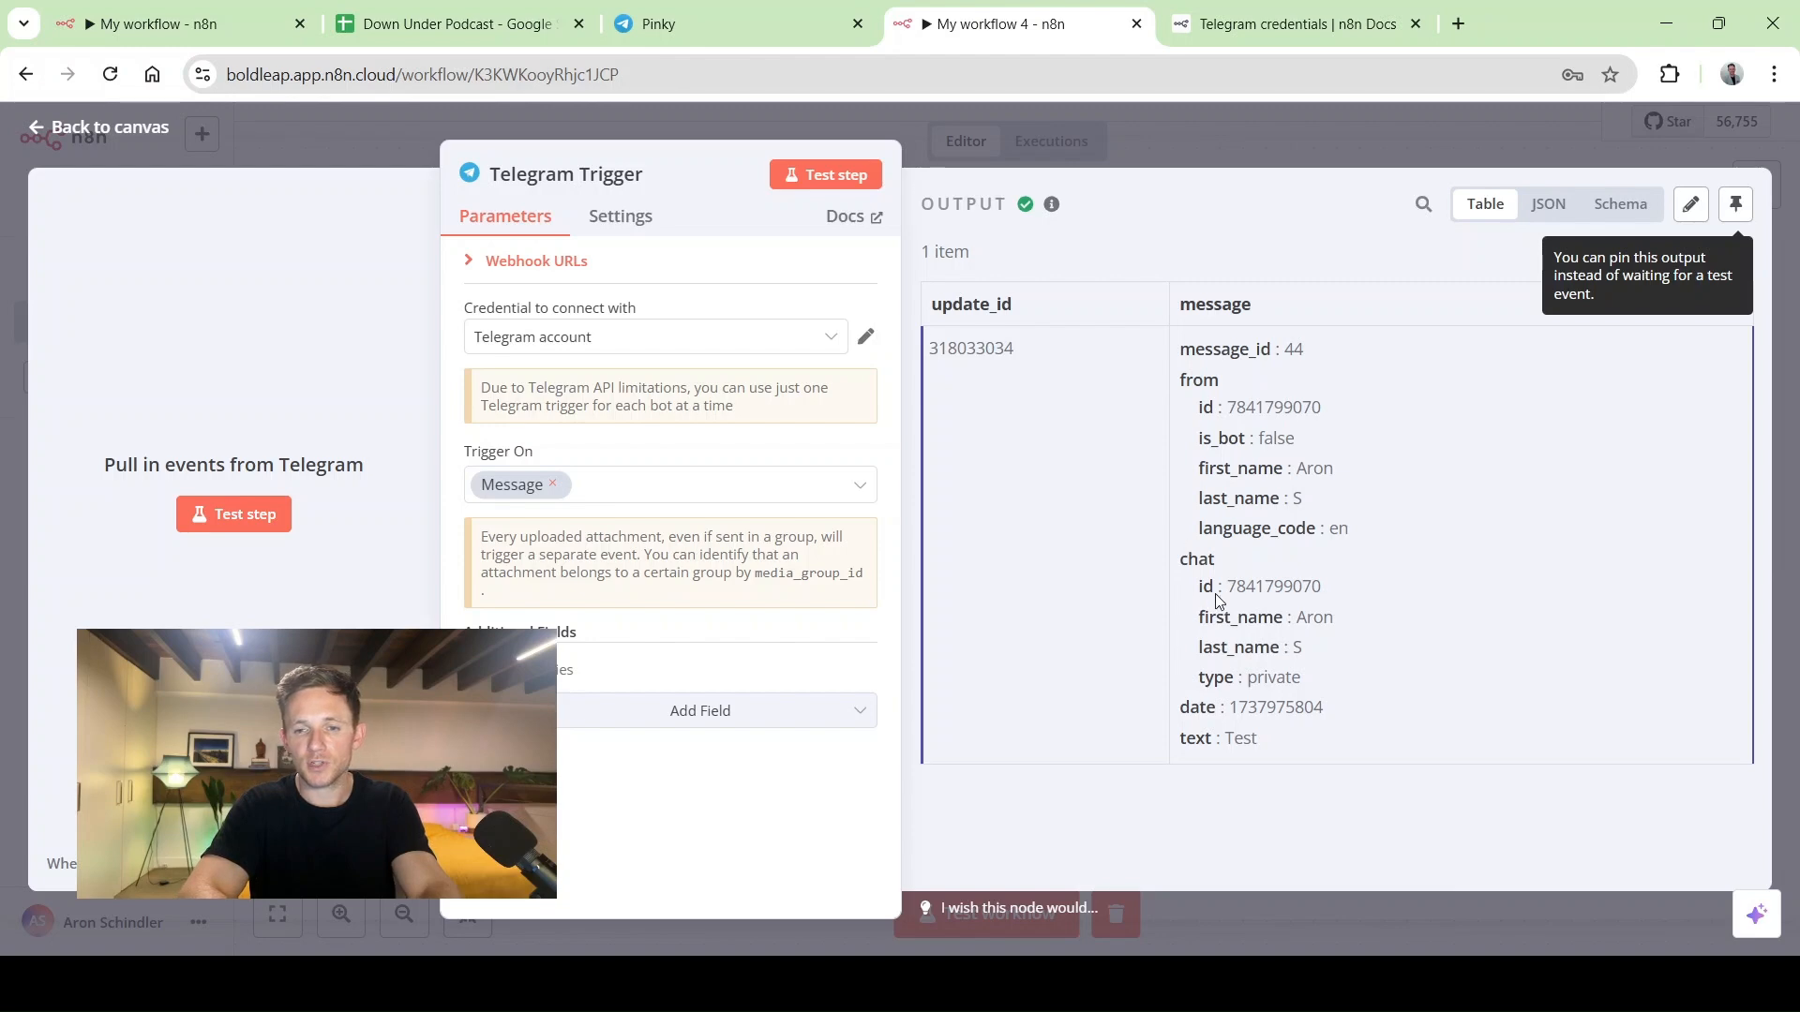
left_click_drag(1184, 741, 1324, 742)
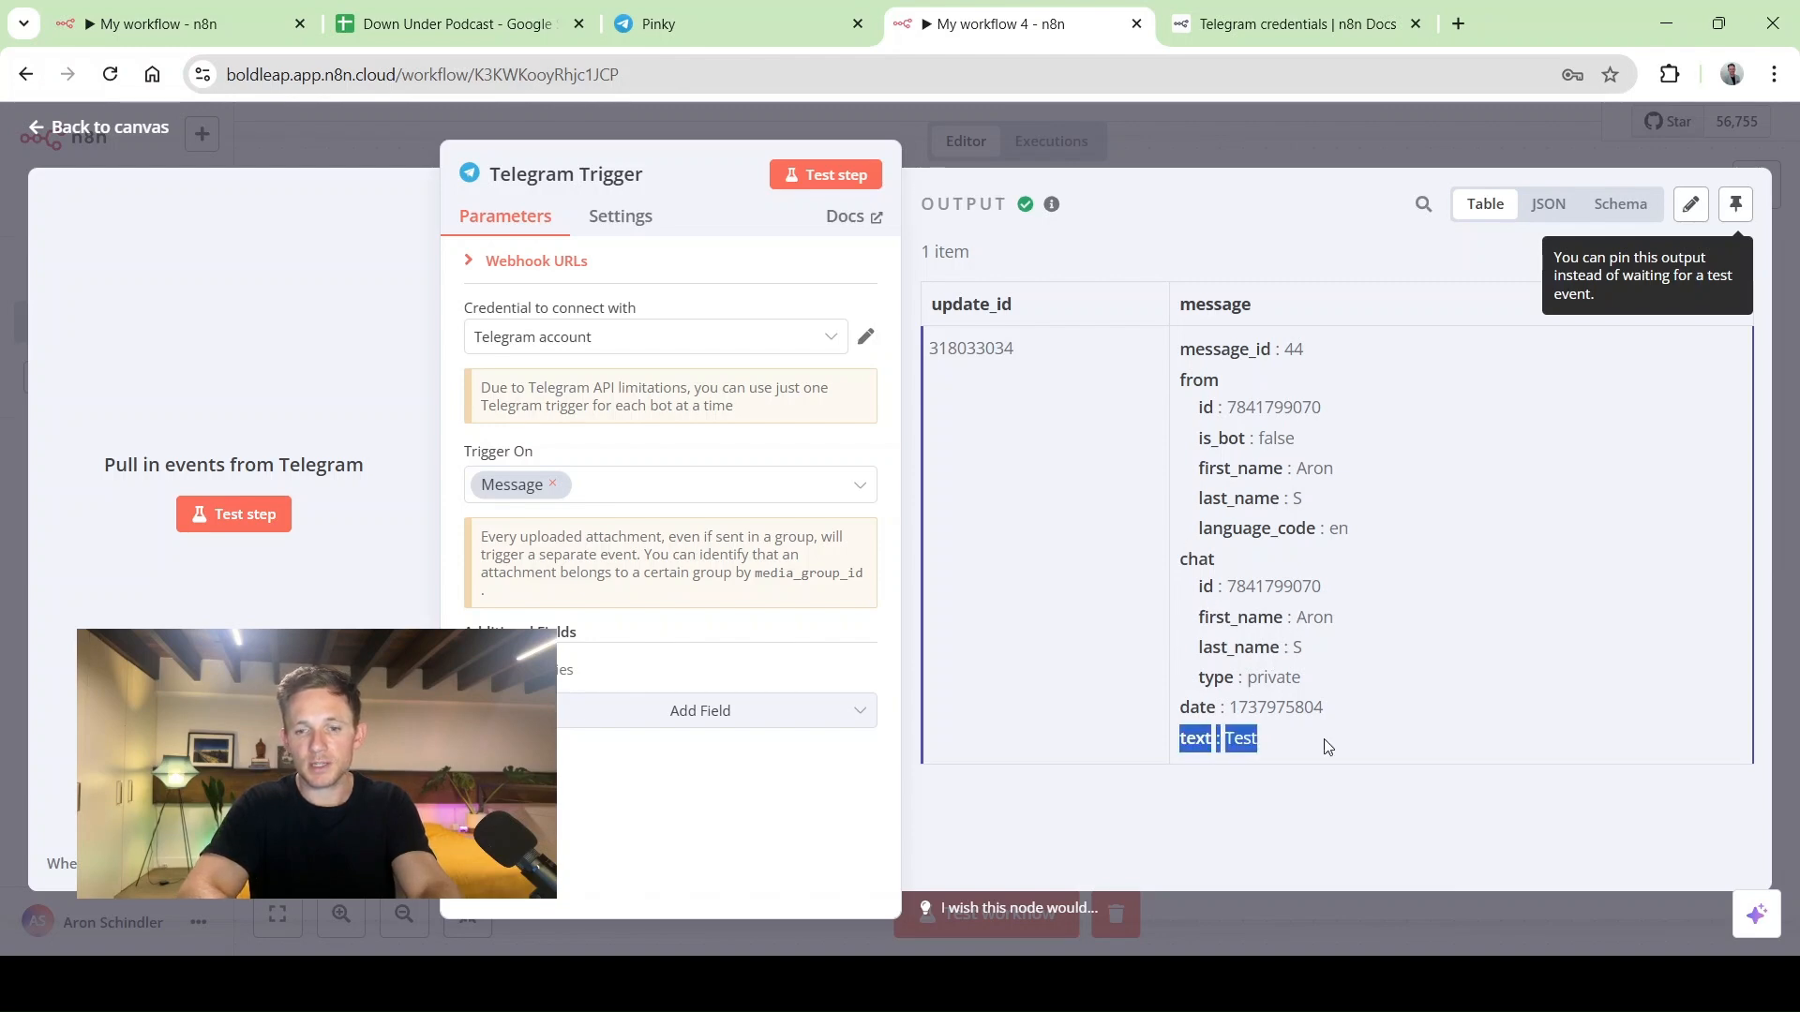
left_click(1325, 742)
left_click(1152, 148)
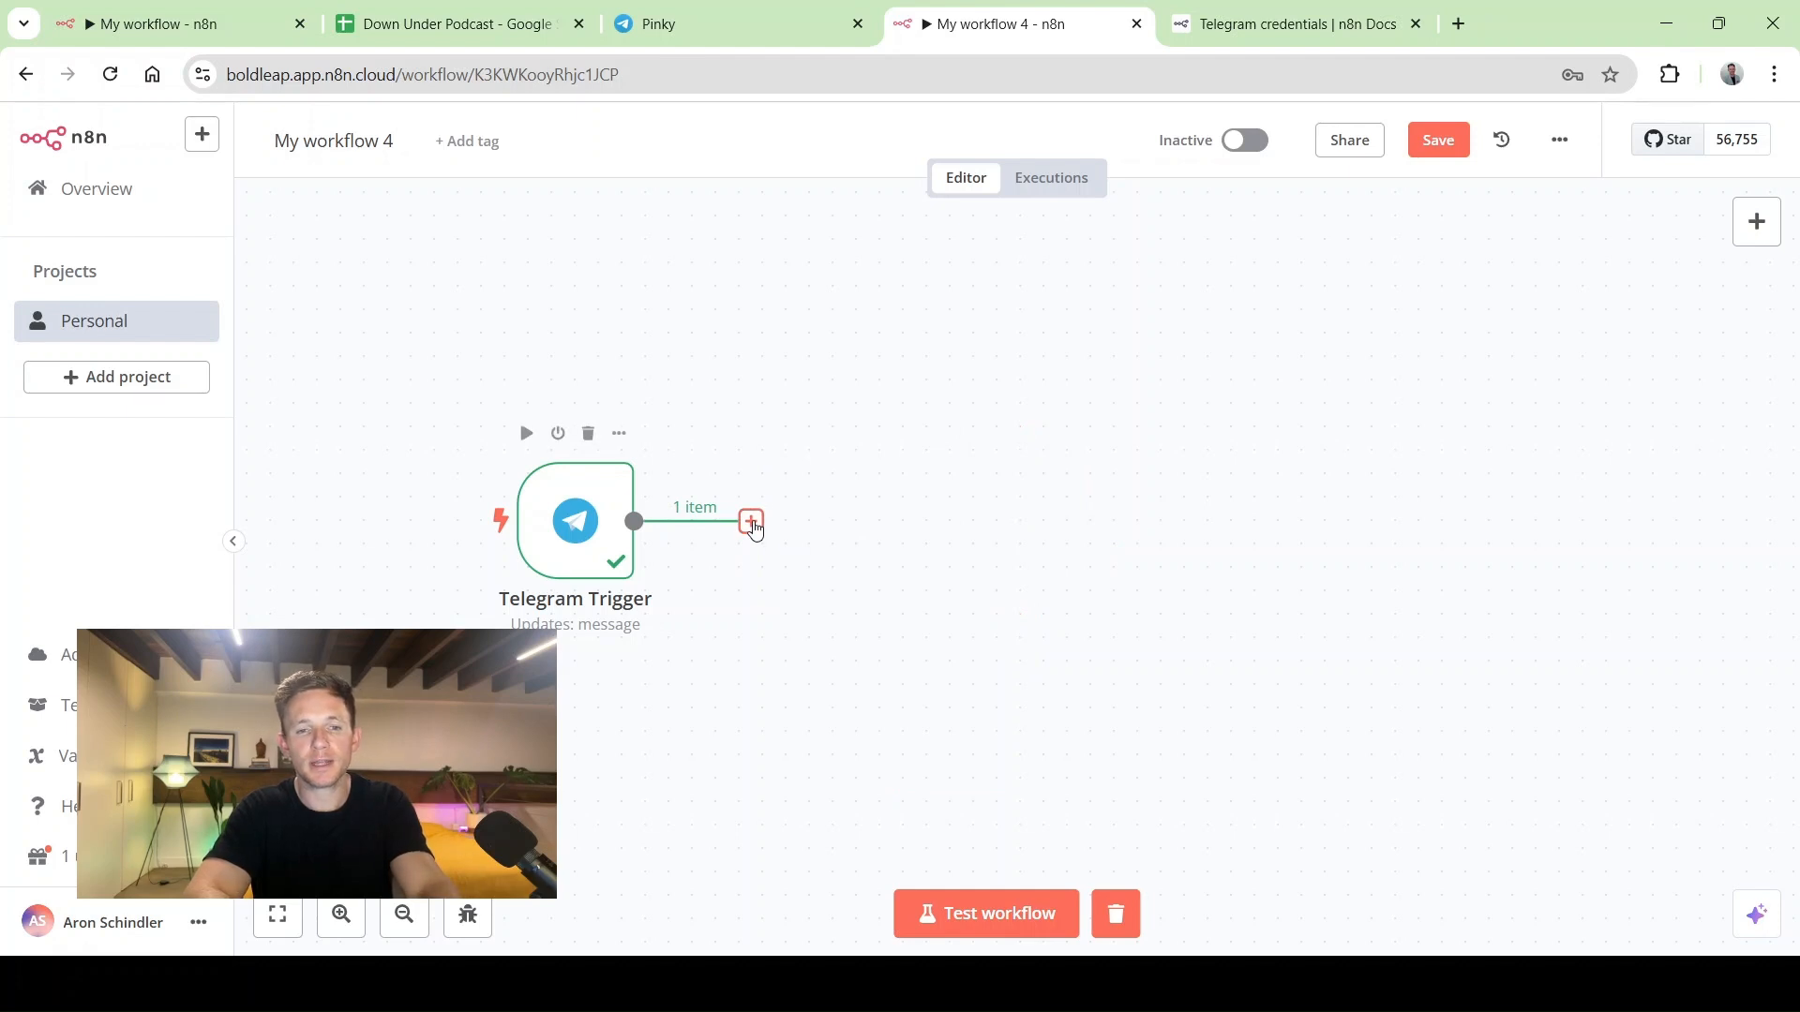
Add an OpenAI node with the "Message a model" action after the Telegram Trigger
left_click(753, 522)
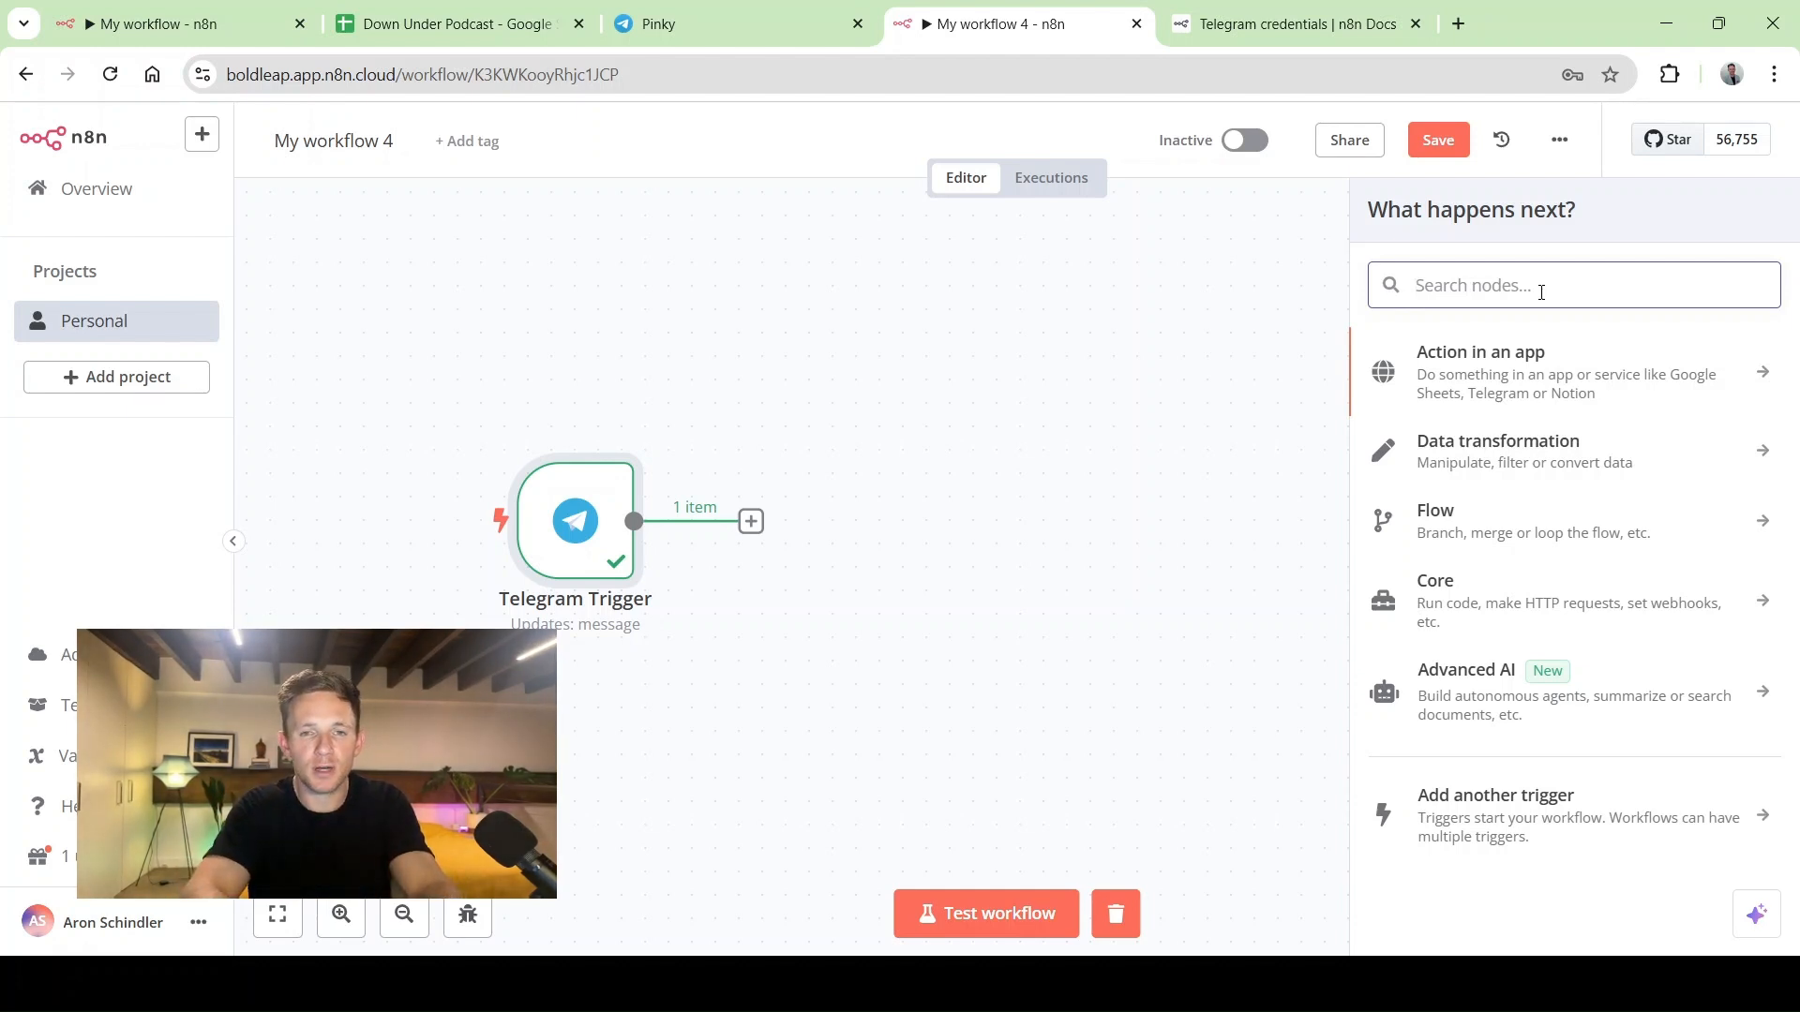
type("open")
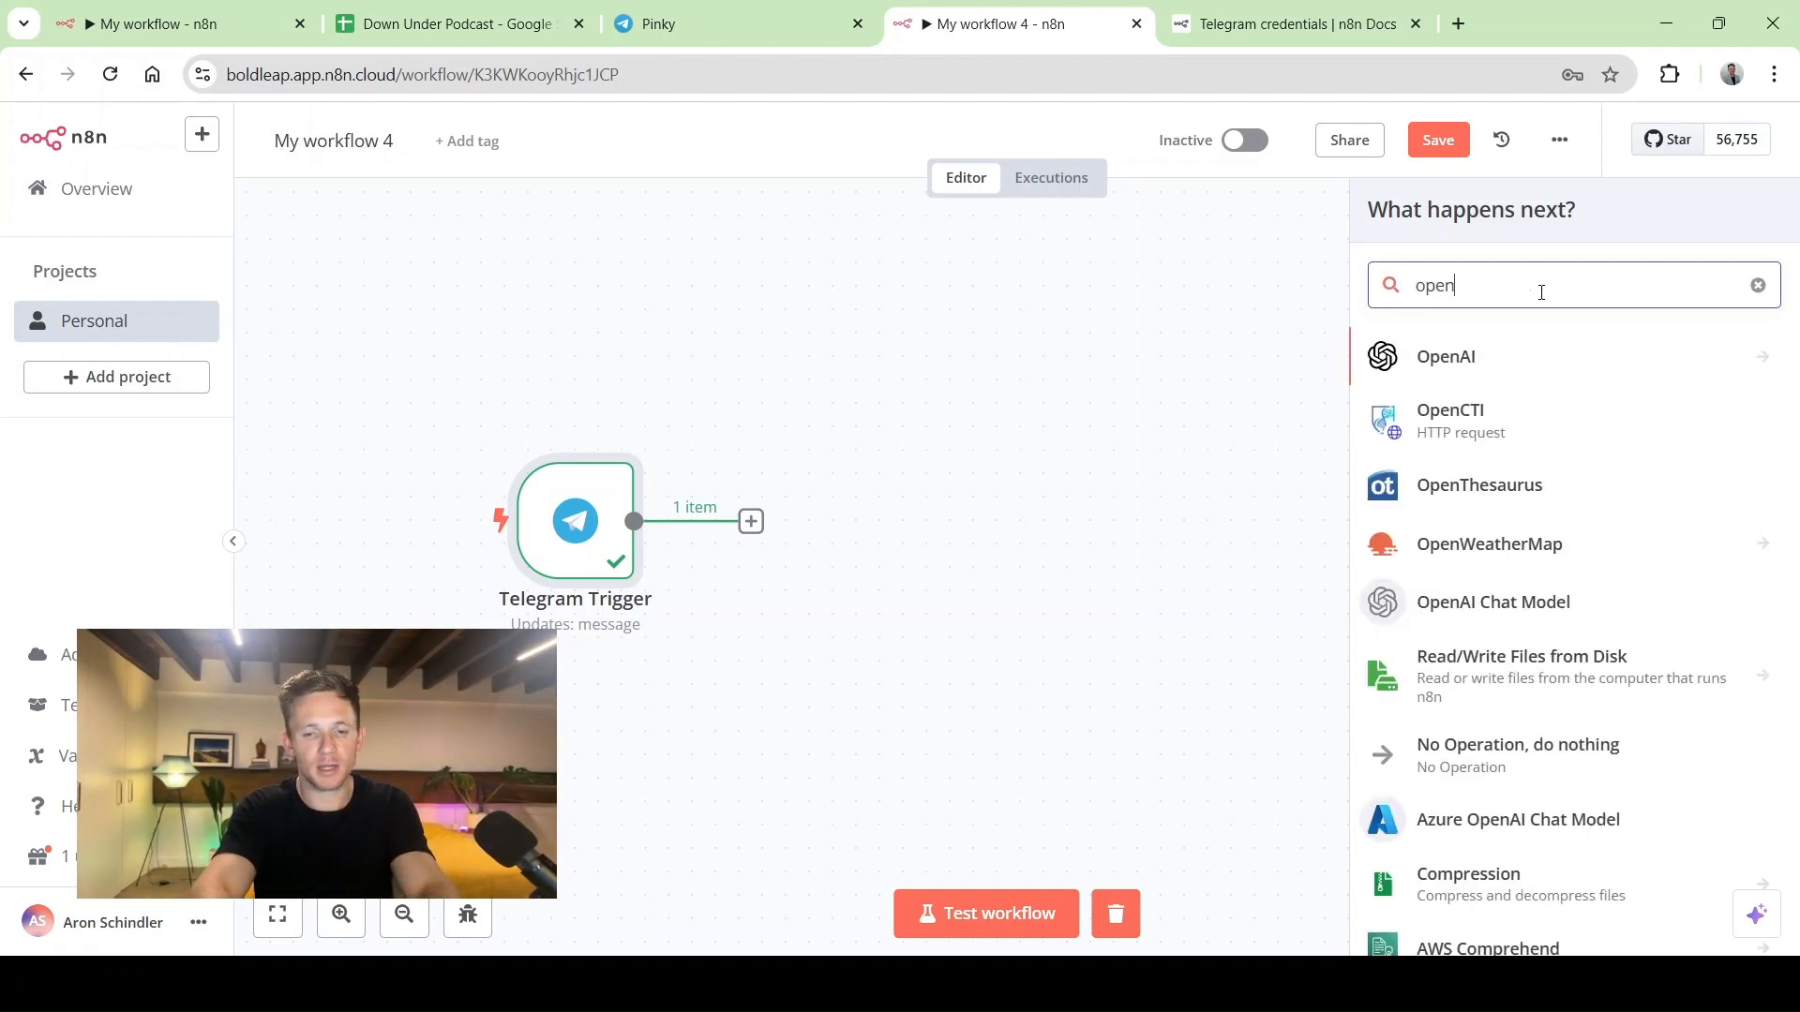
left_click(1482, 339)
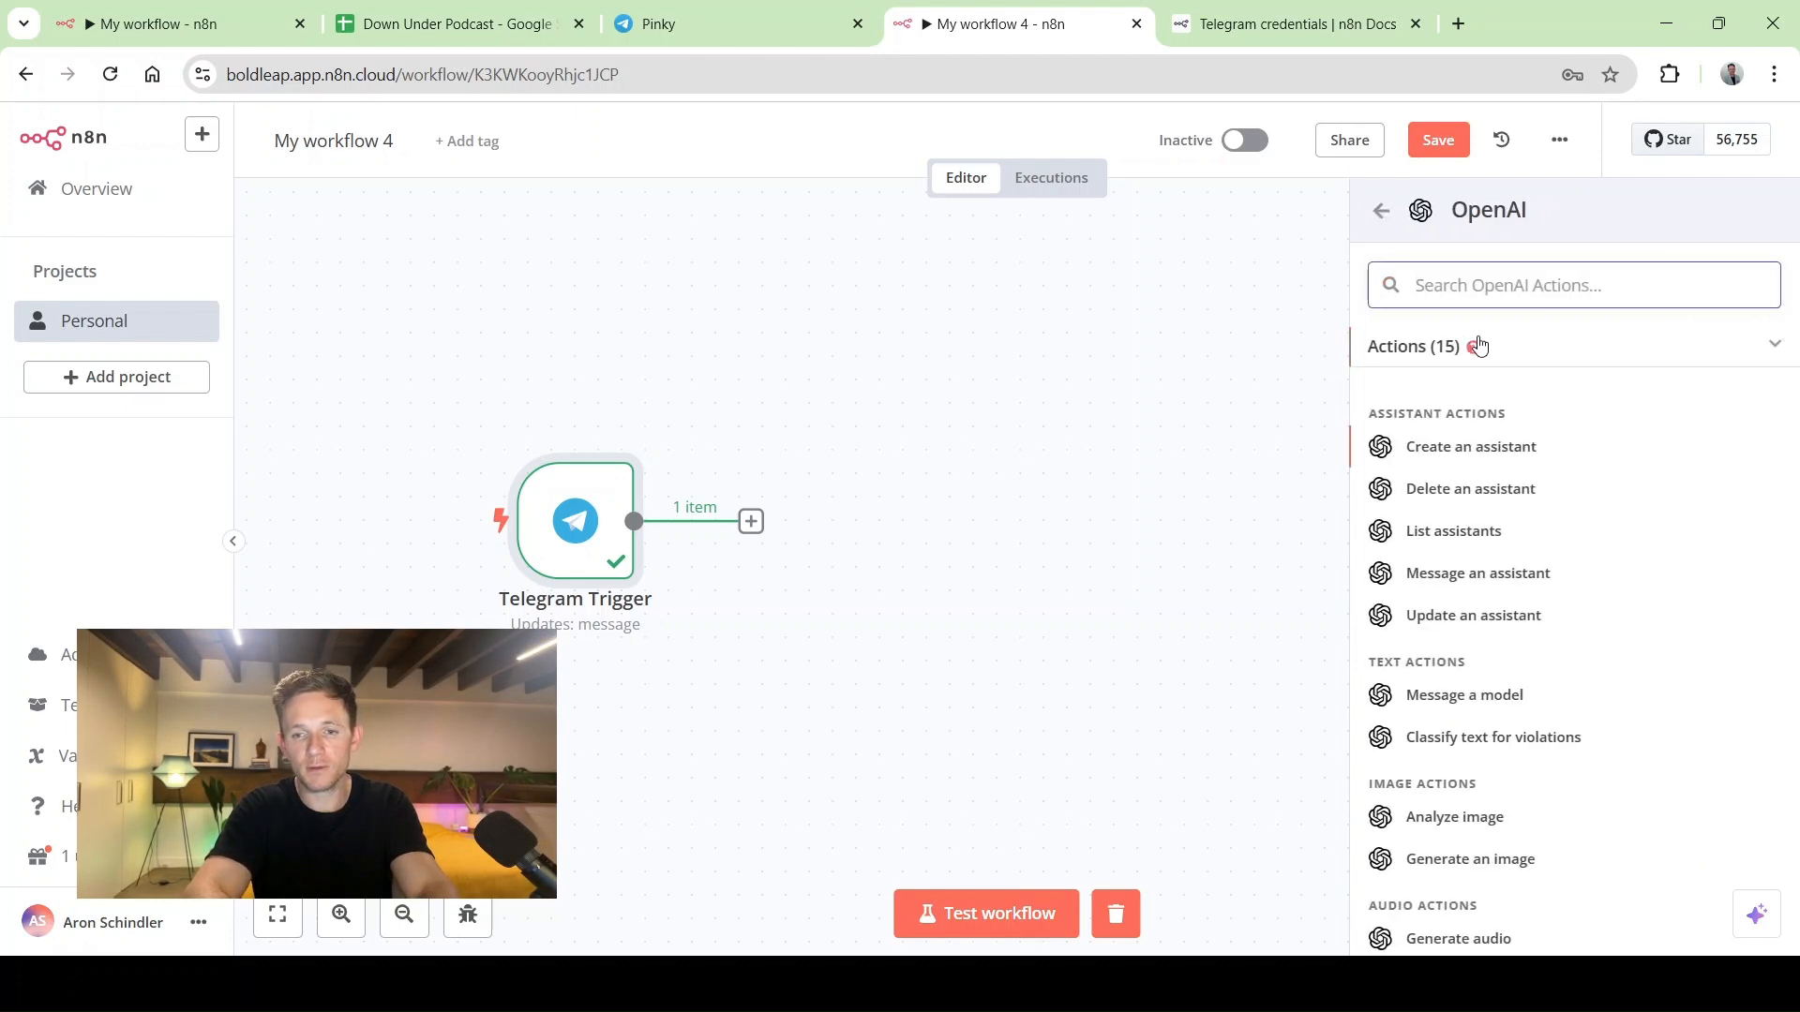
scroll(1511, 590, "down", 2)
scroll(1511, 591, "down", 3)
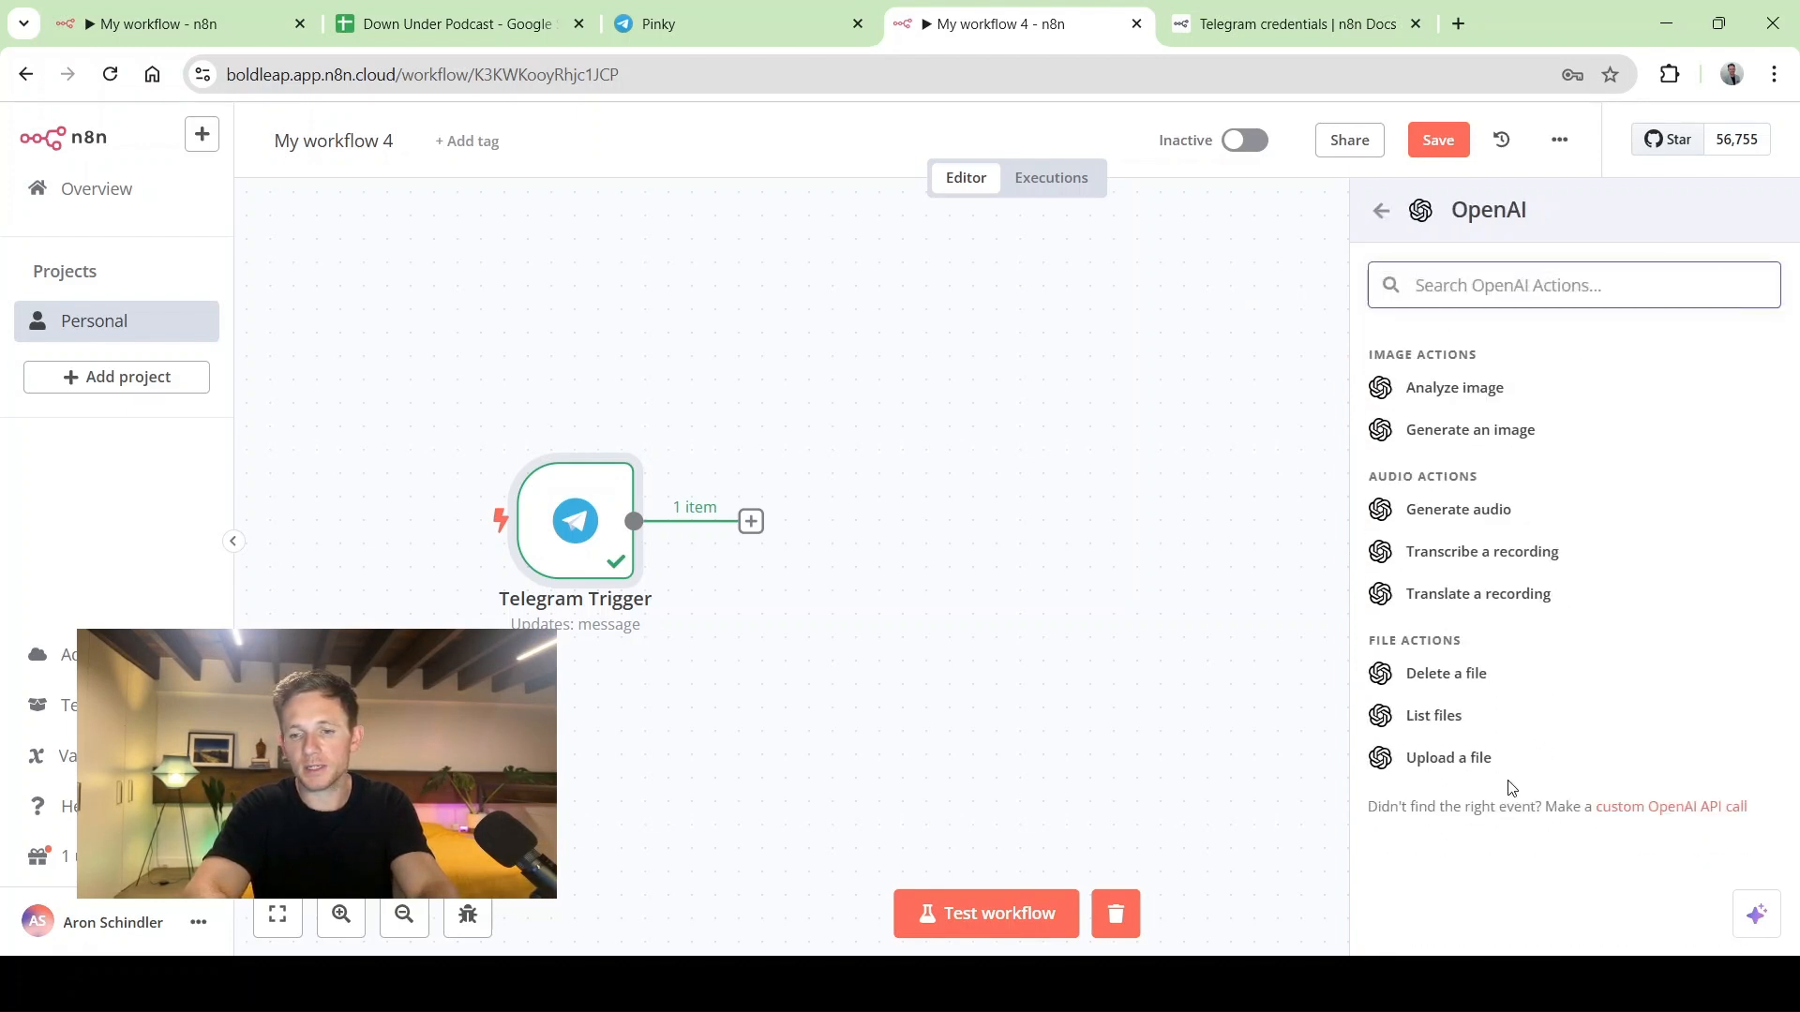
scroll(1511, 792, "up", 5)
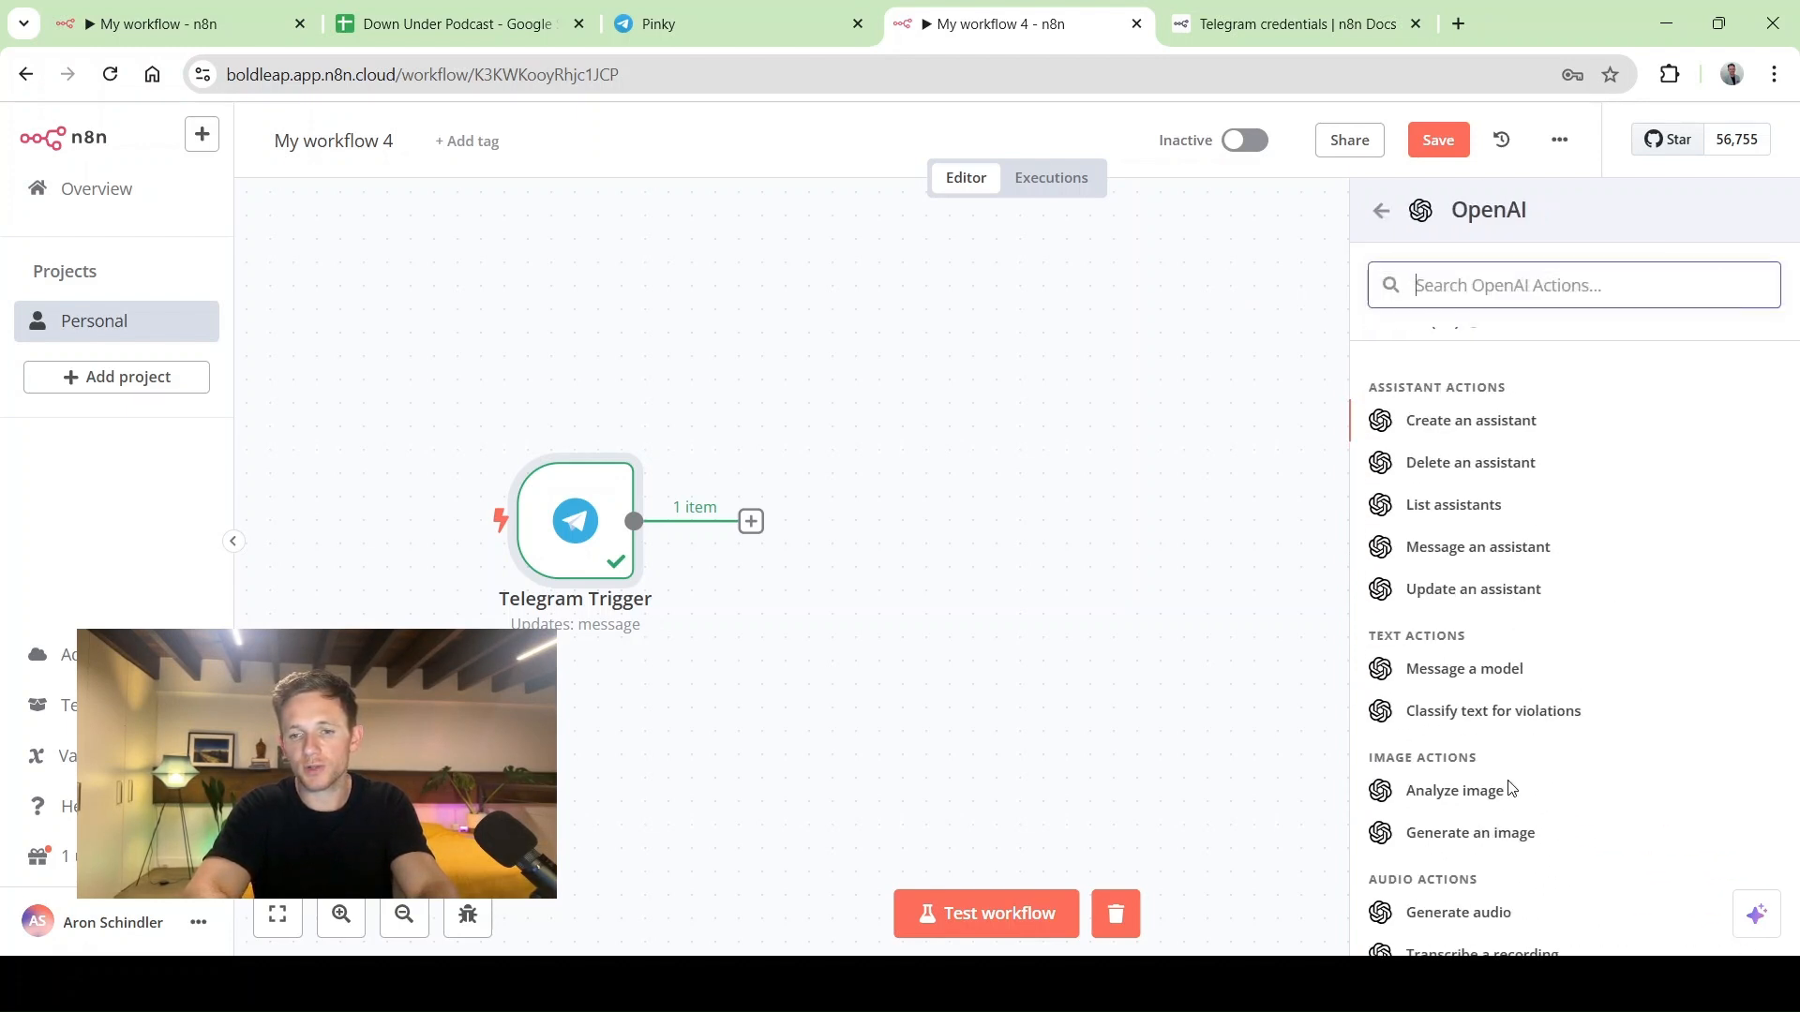
left_click(1466, 674)
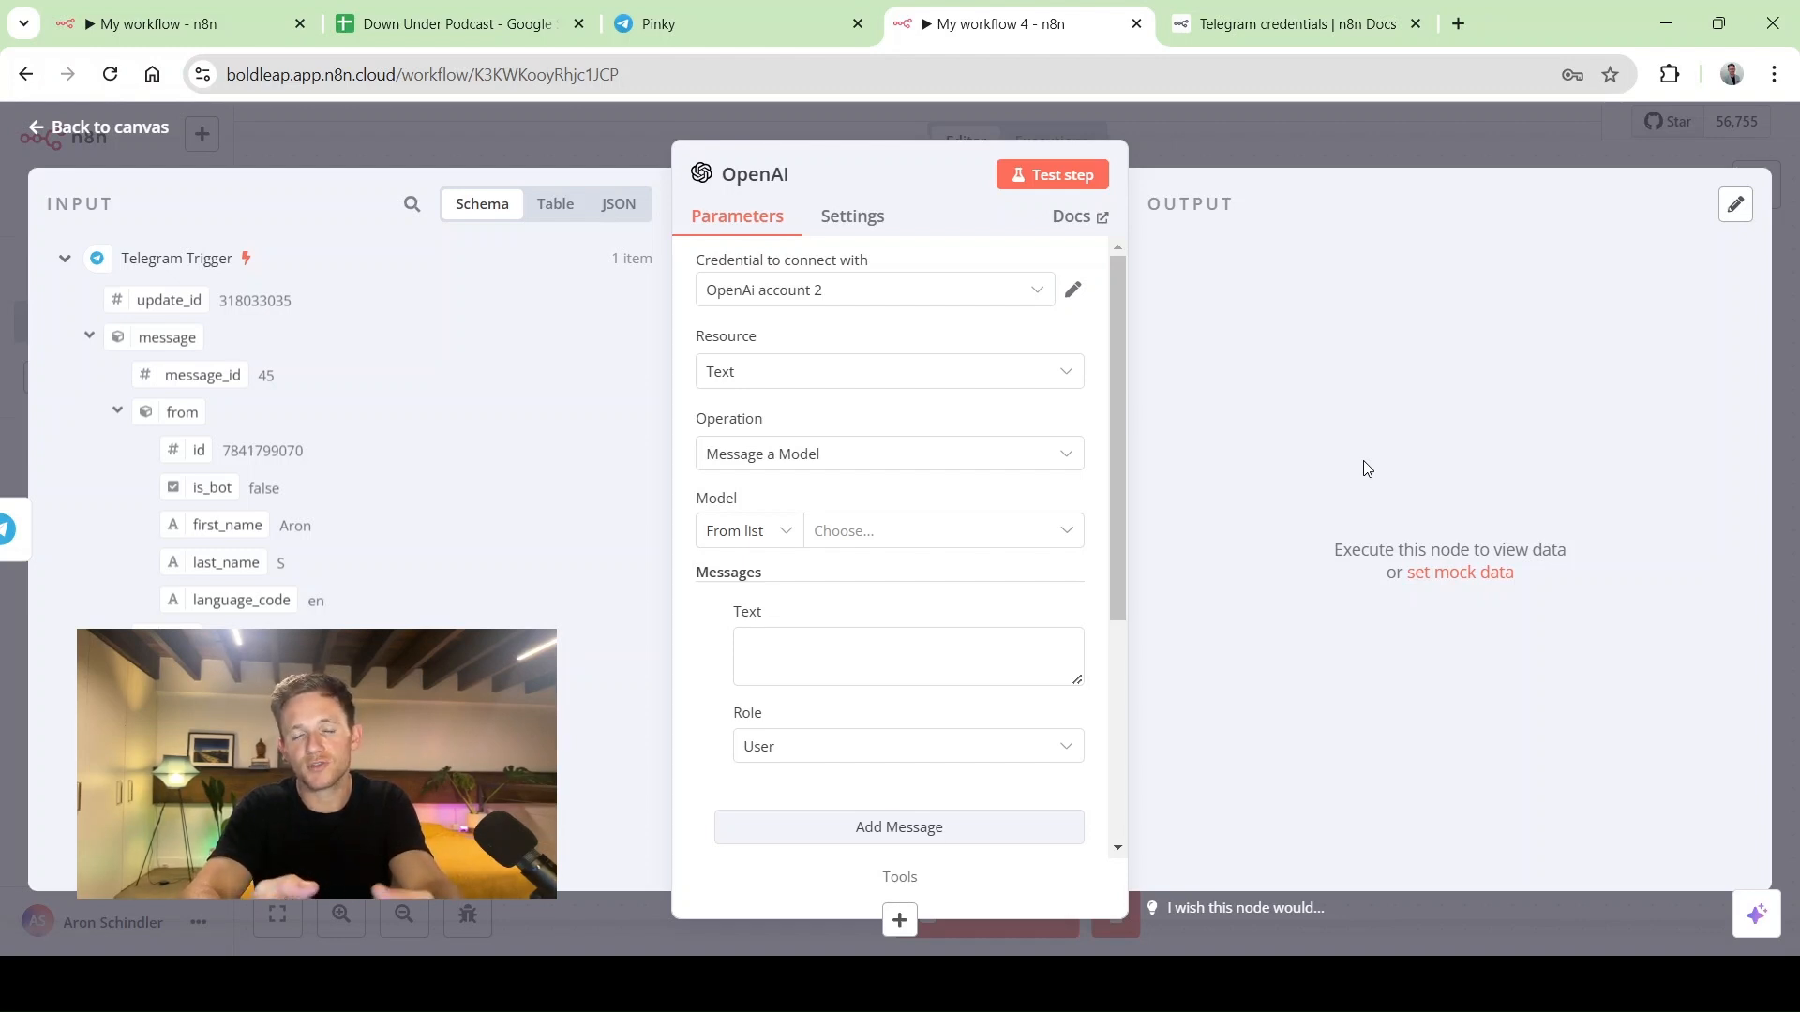
left_click(844, 290)
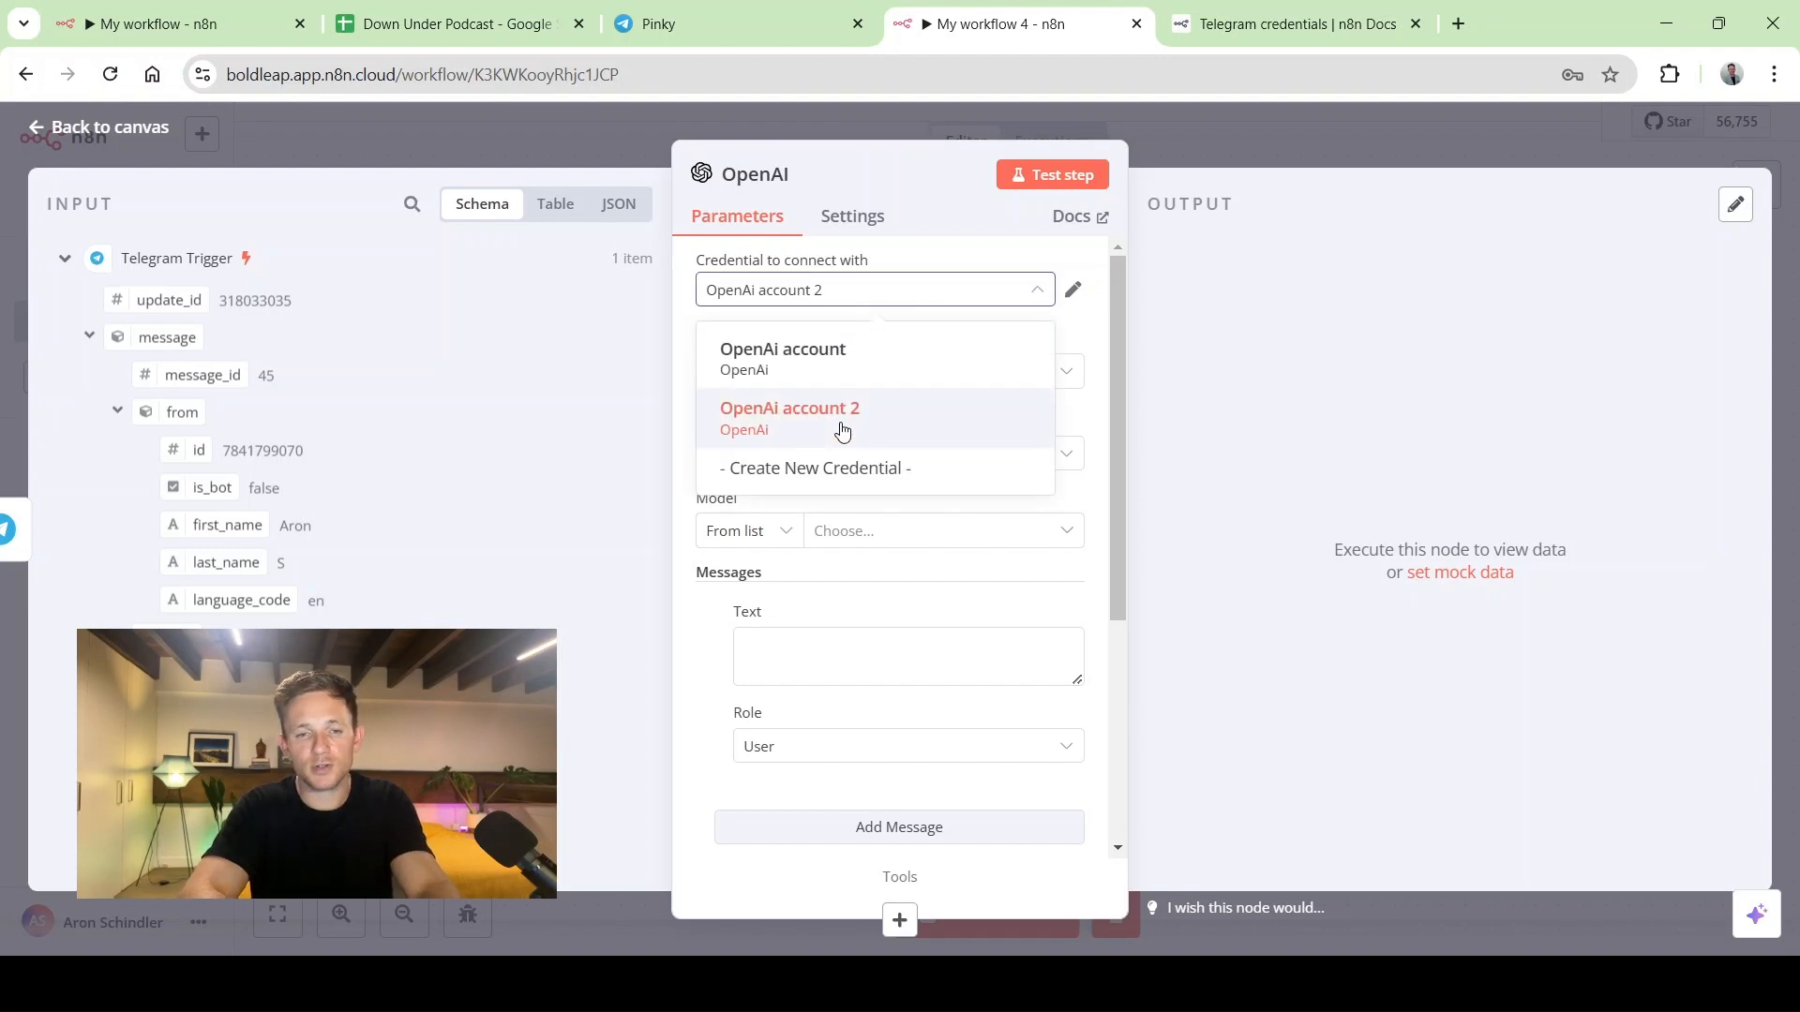
left_click(815, 468)
left_click(815, 474)
key("ctrl+v")
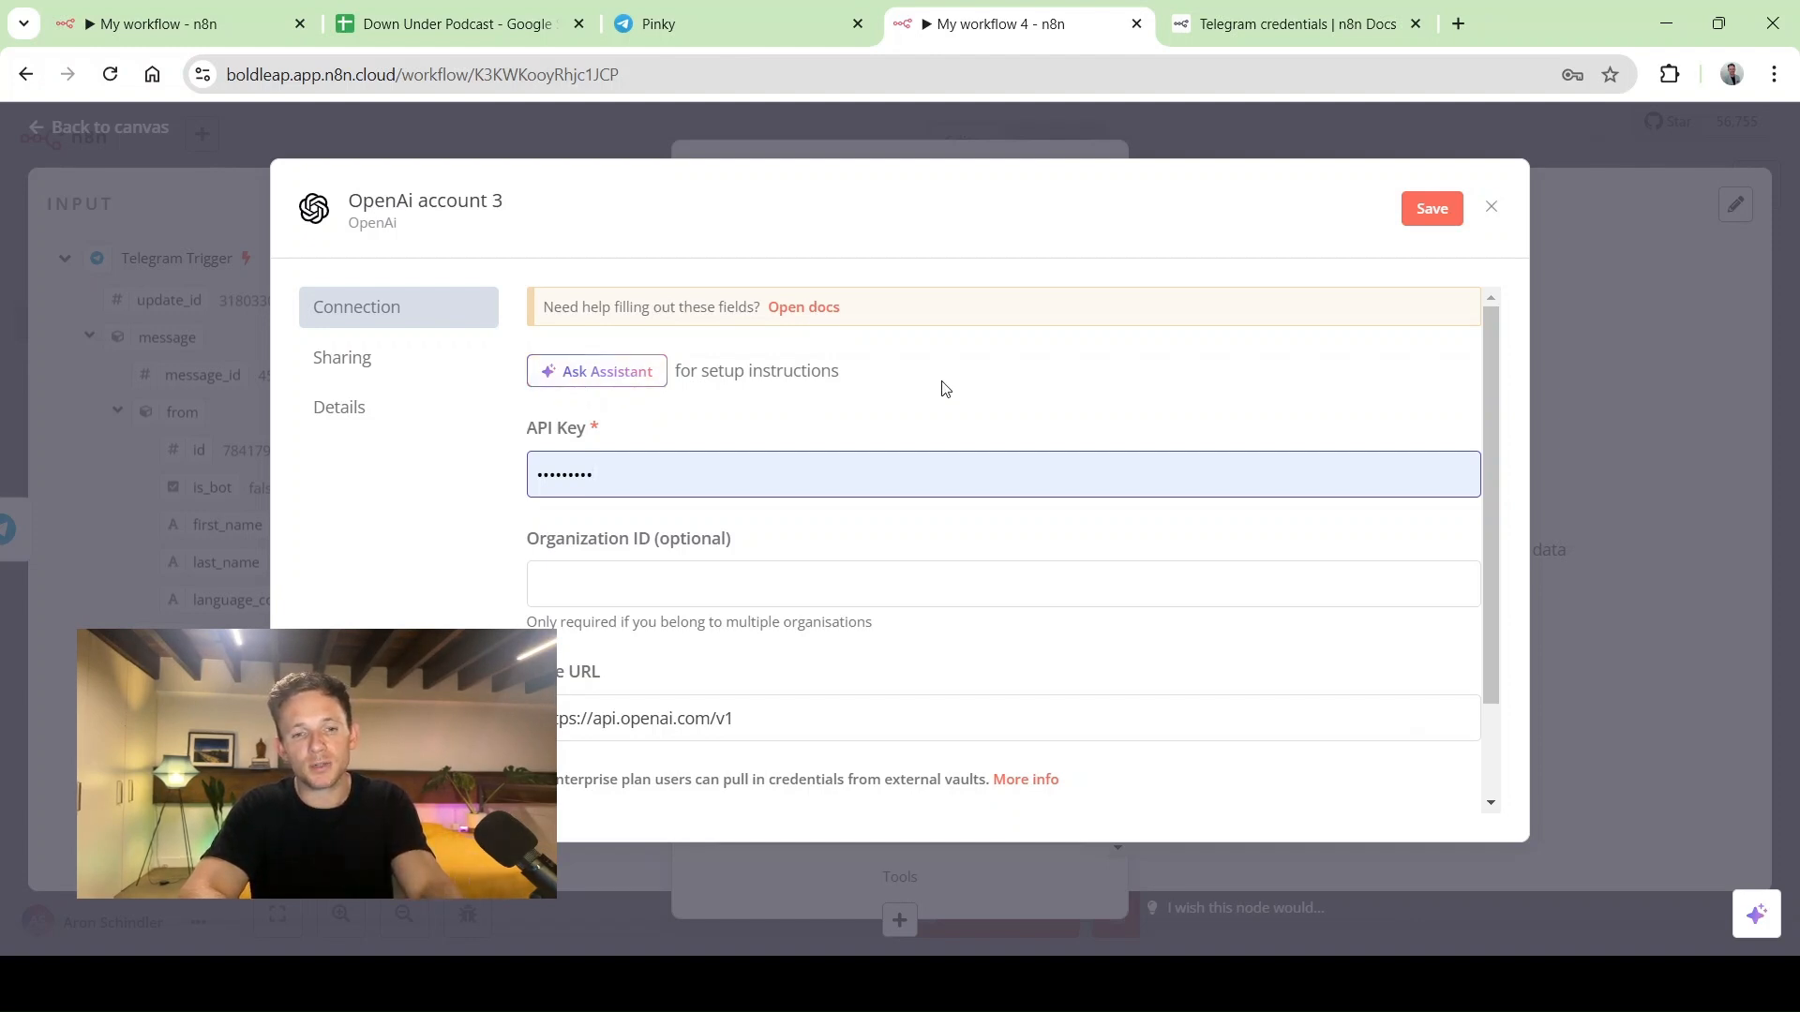
left_click(1492, 208)
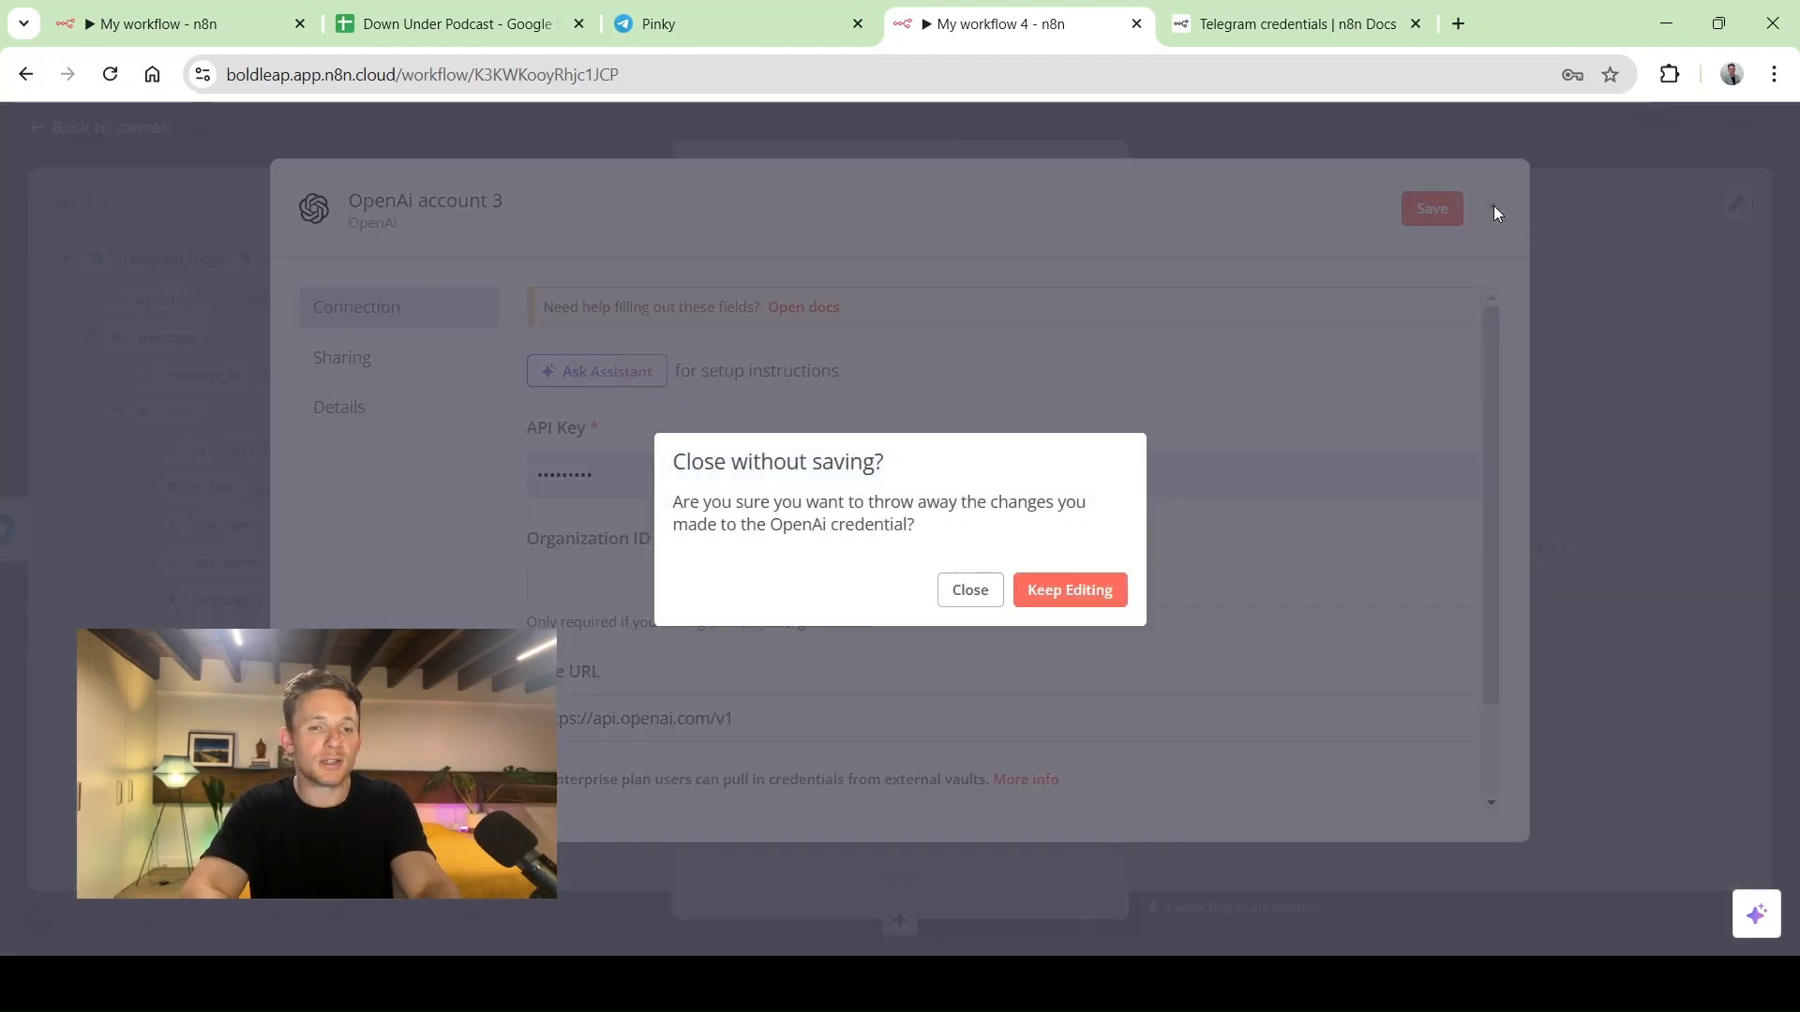
left_click(971, 591)
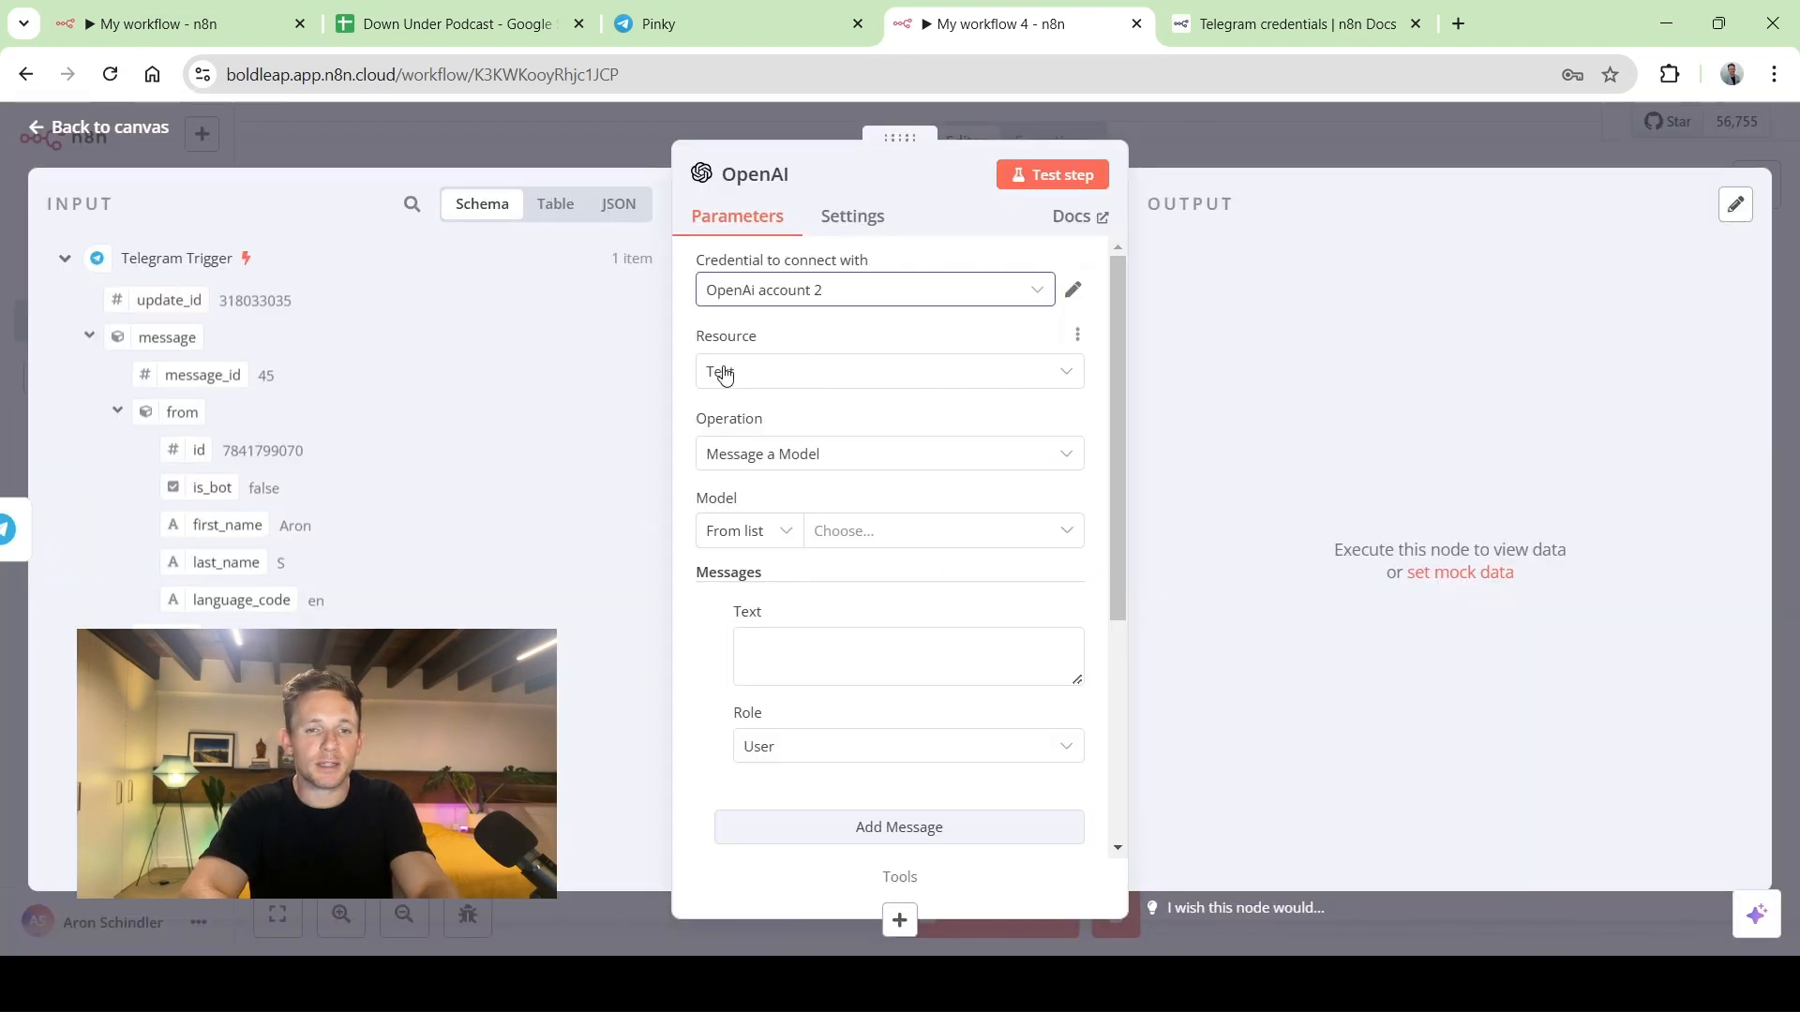
Set the OpenAI node's model to GPT-4O-MINI
scroll(760, 371, "down", 1)
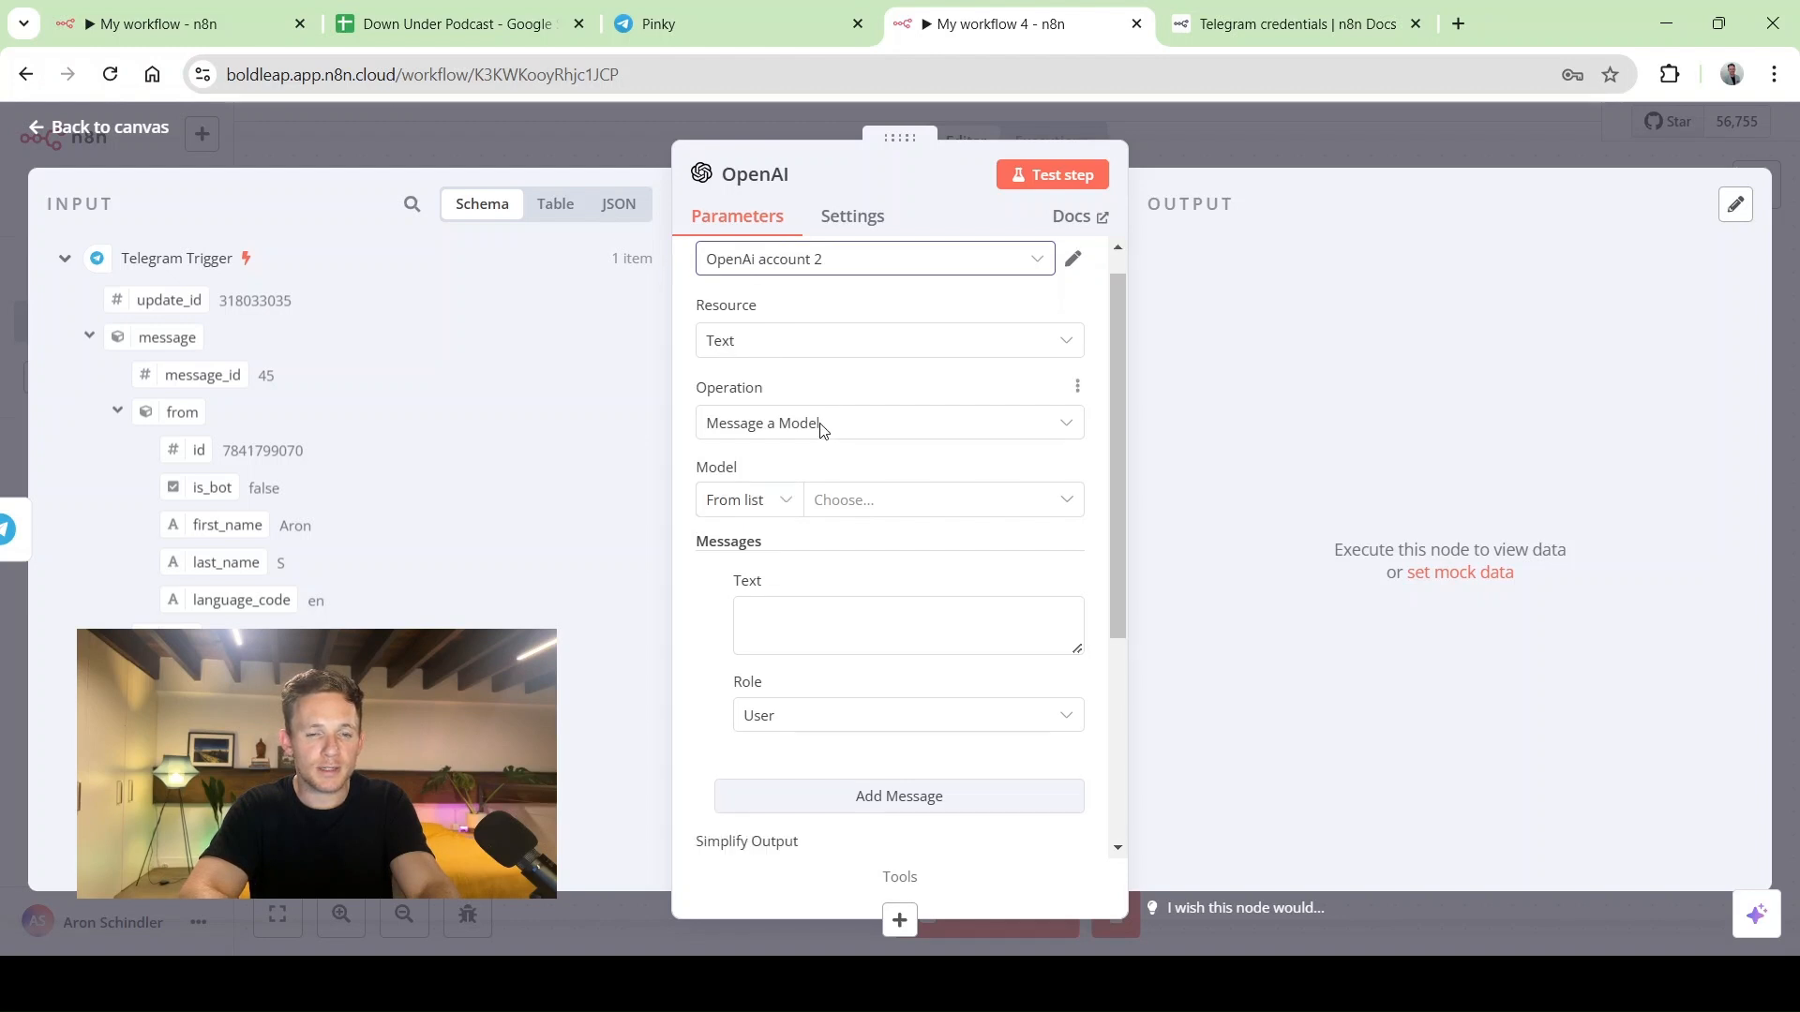
left_click(893, 498)
scroll(864, 616, "down", 6)
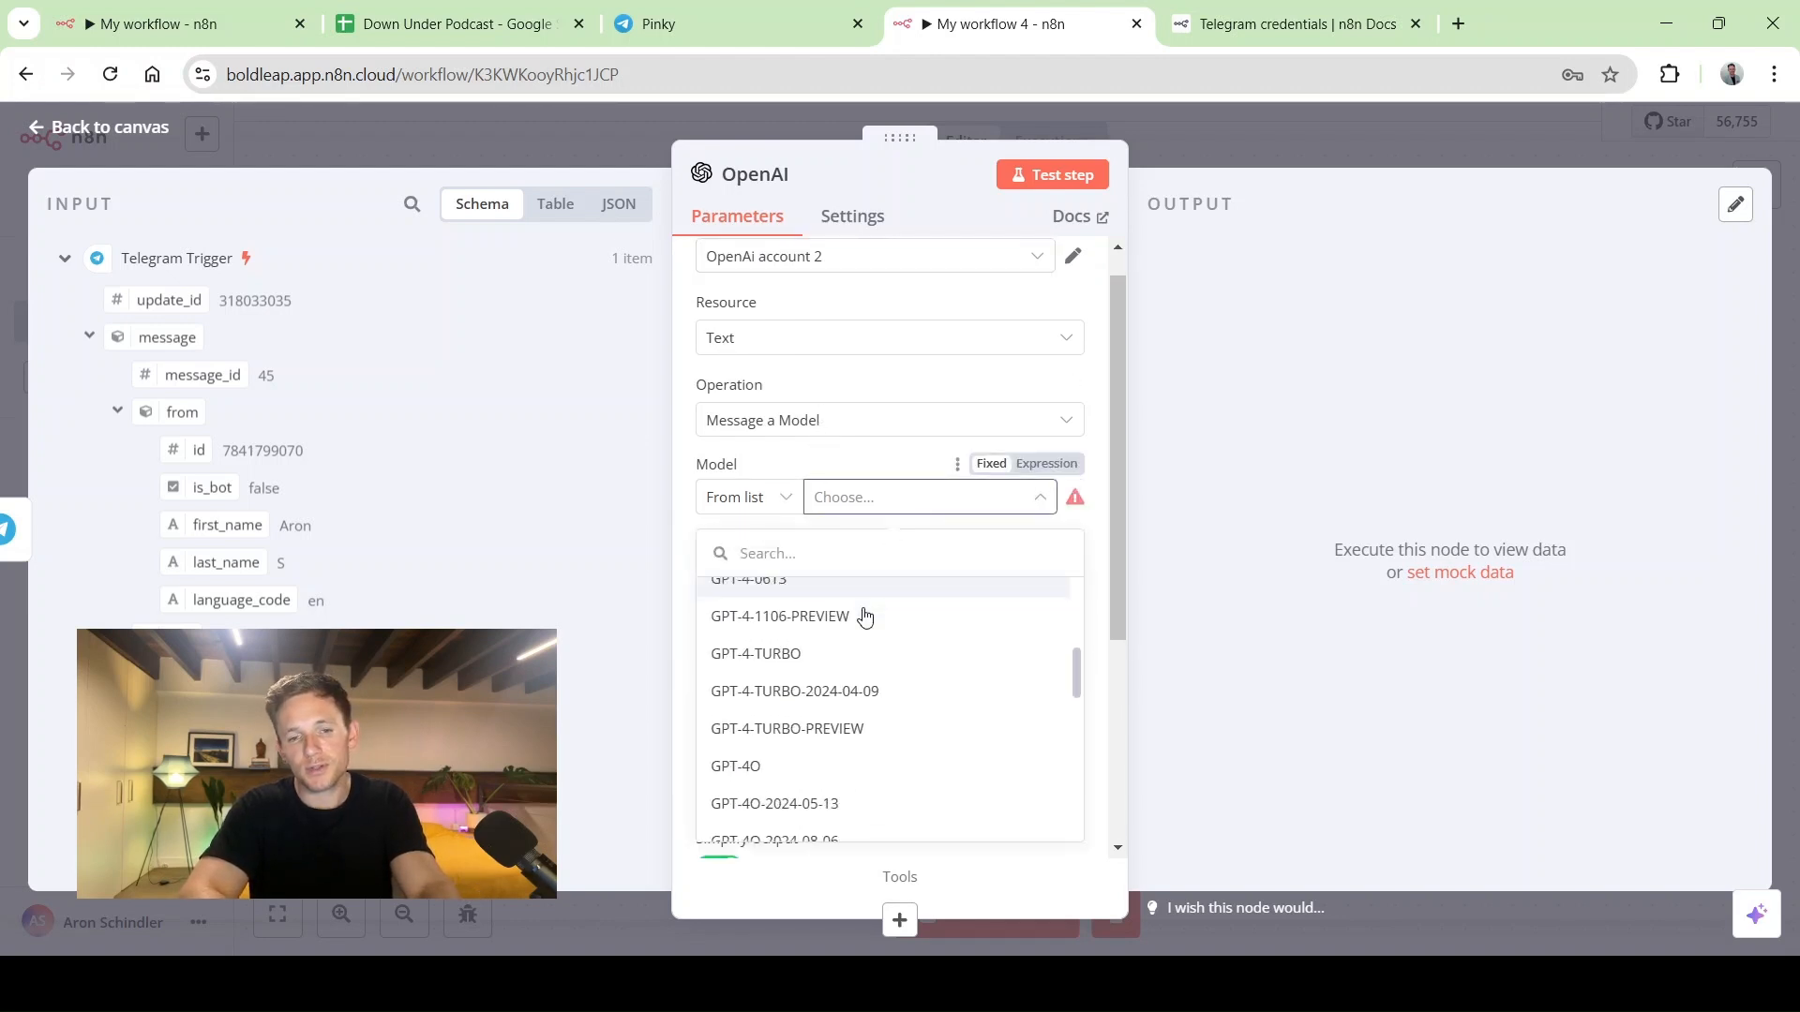
scroll(864, 615, "up", 1)
scroll(865, 616, "down", 1)
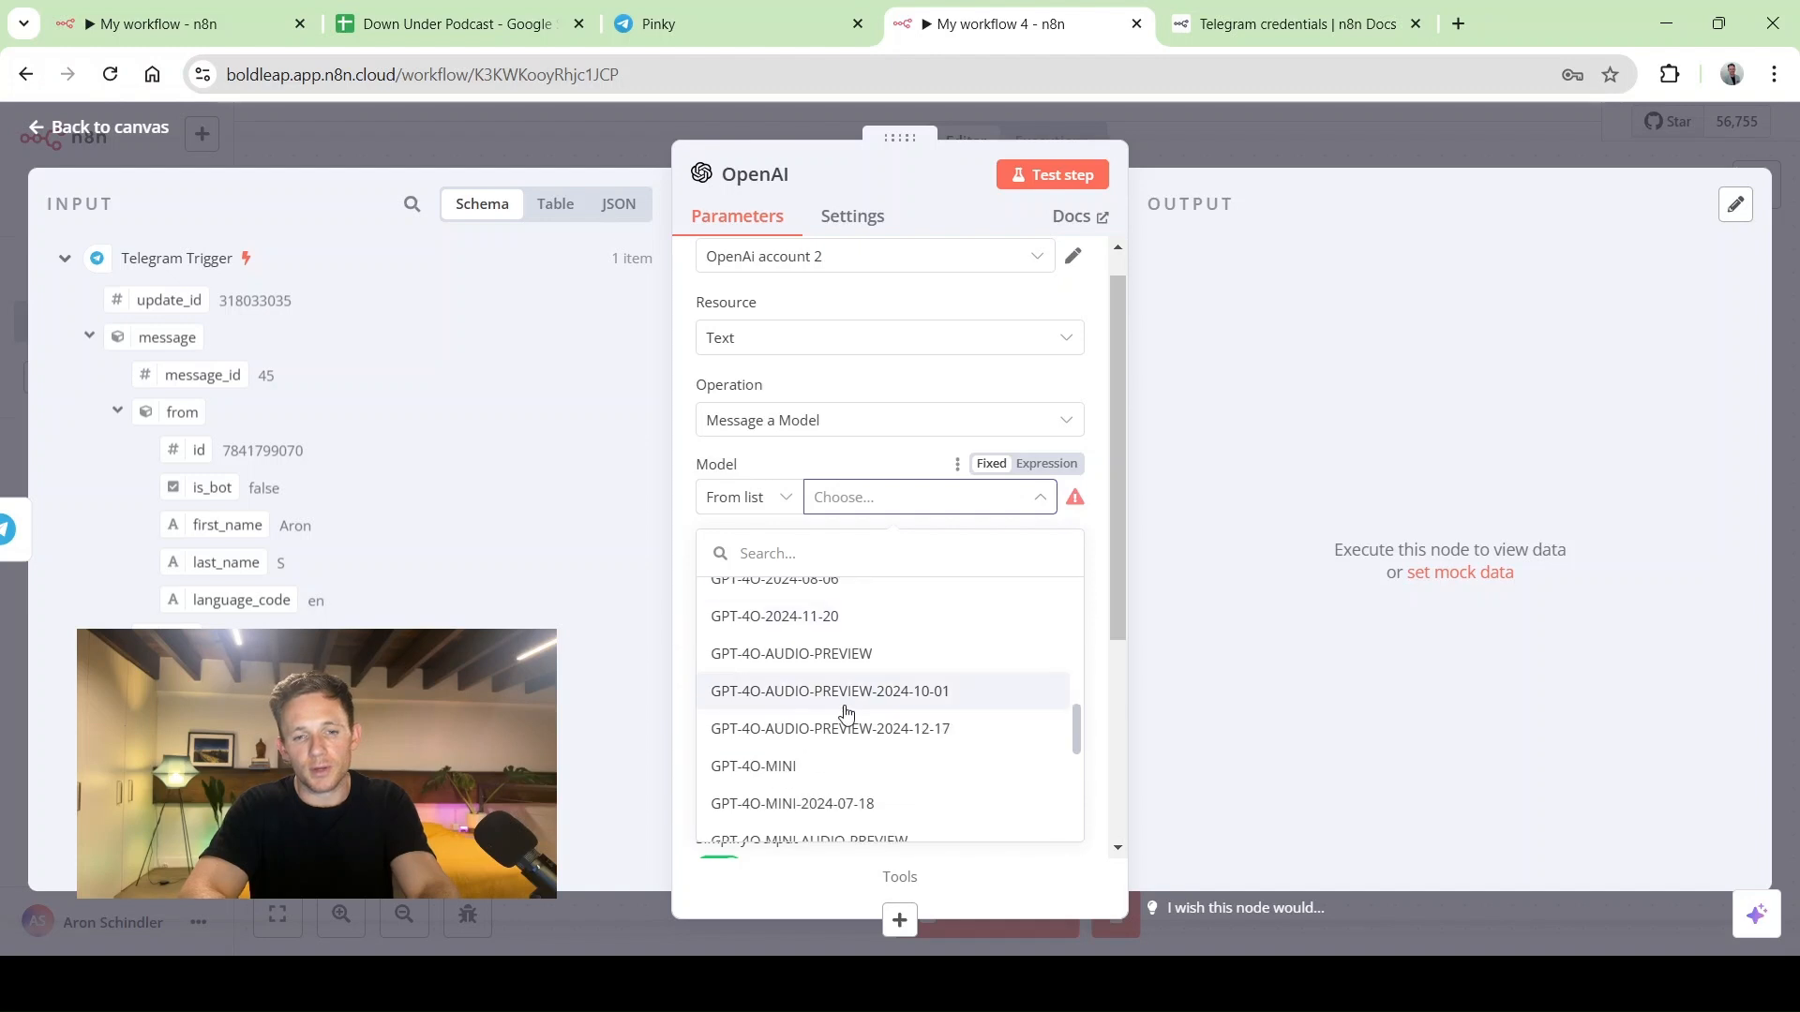
left_click(819, 768)
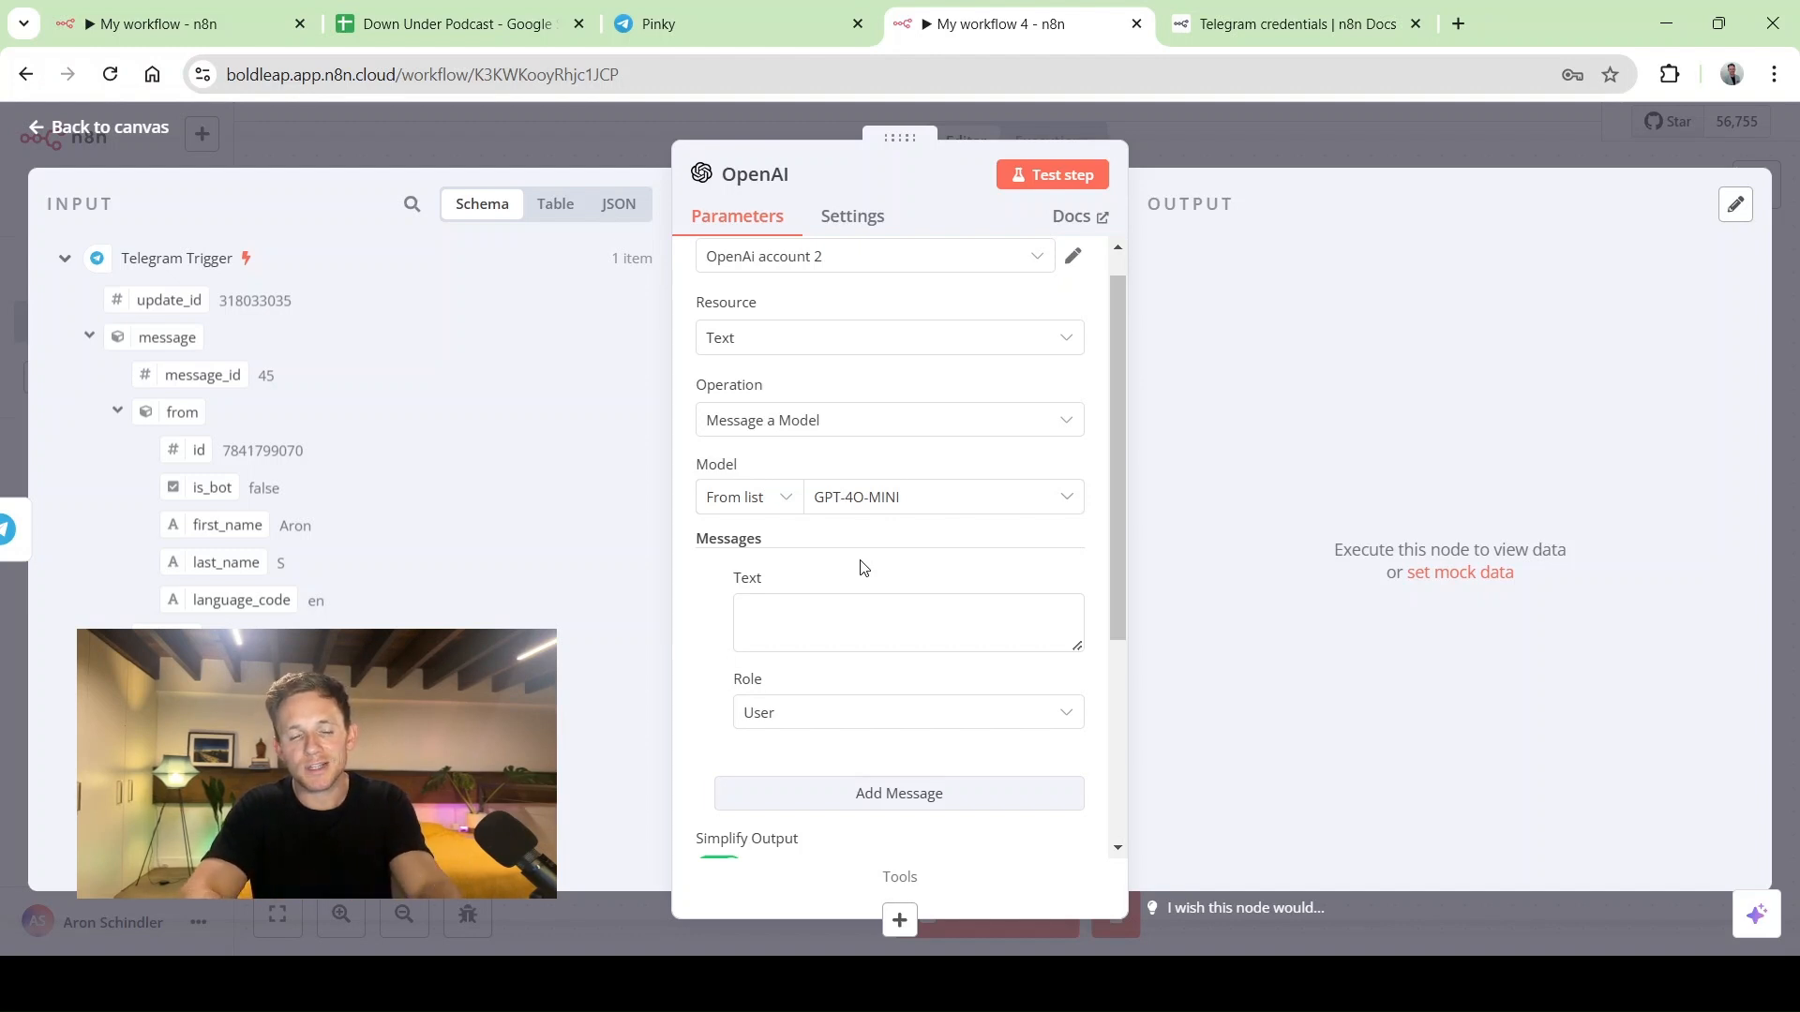
Add a second message block to the OpenAI node
scroll(861, 567, "down", 1)
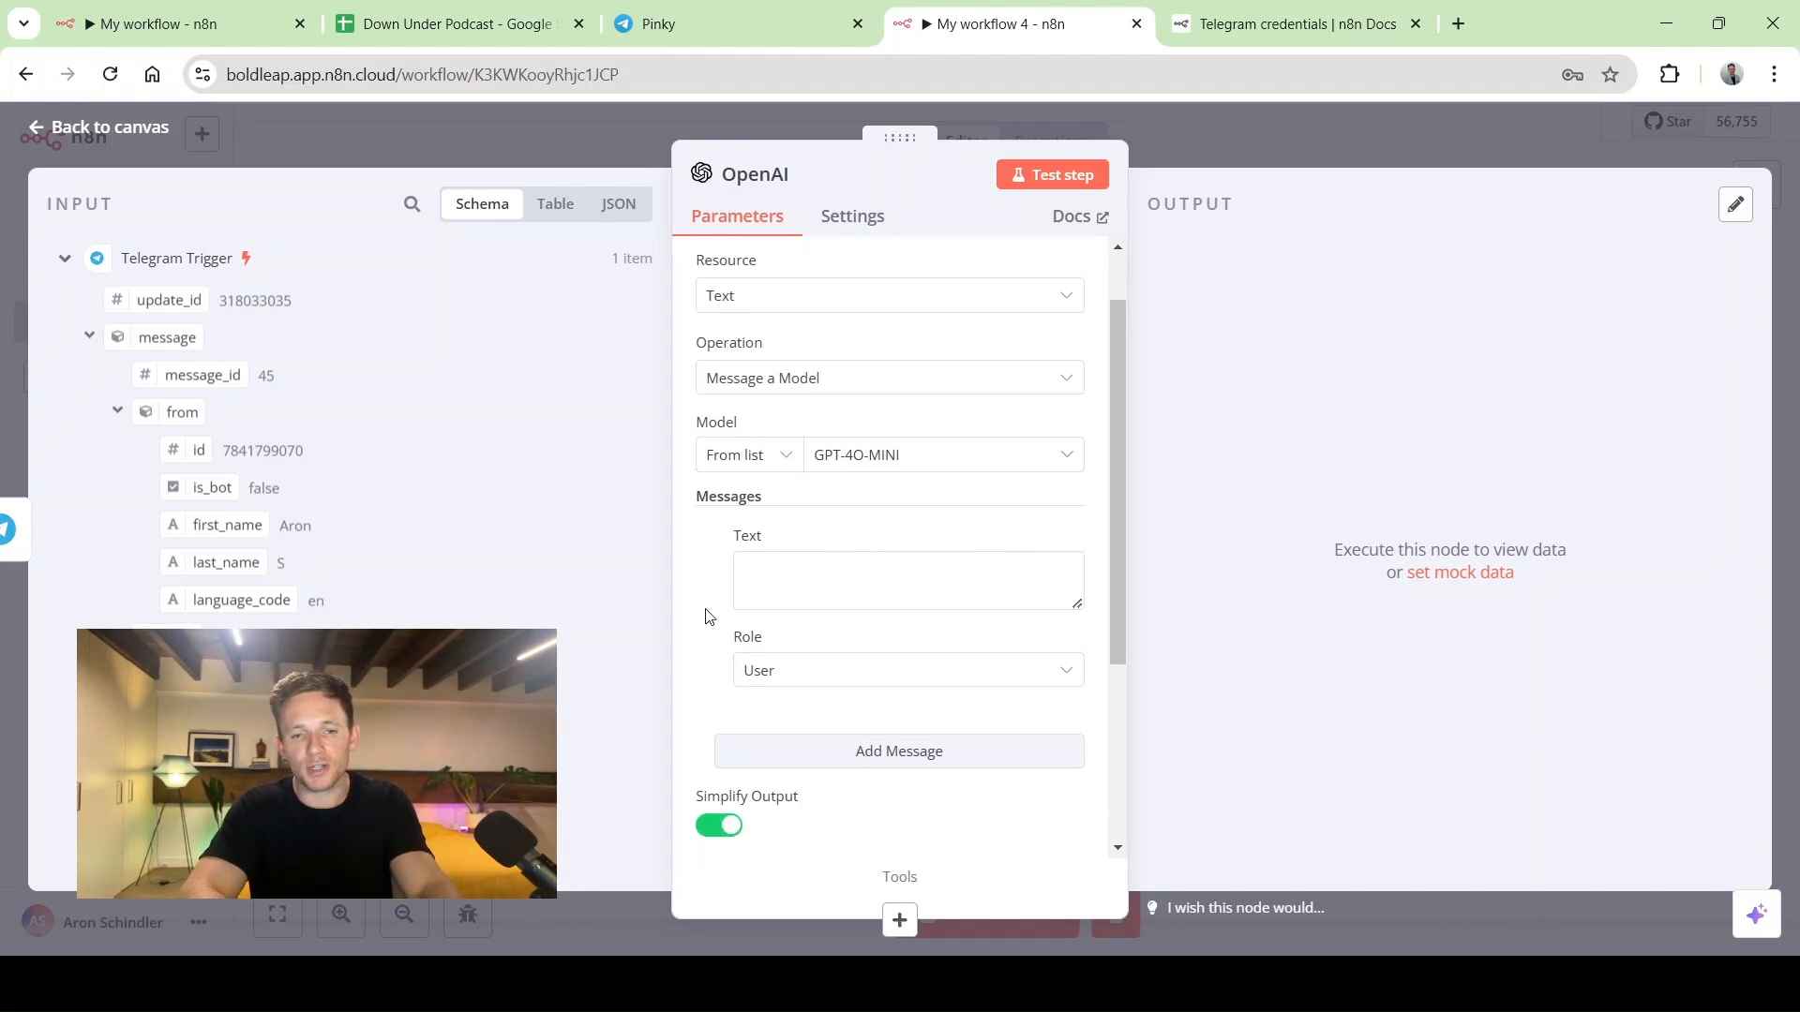
scroll(709, 616, "down", 1)
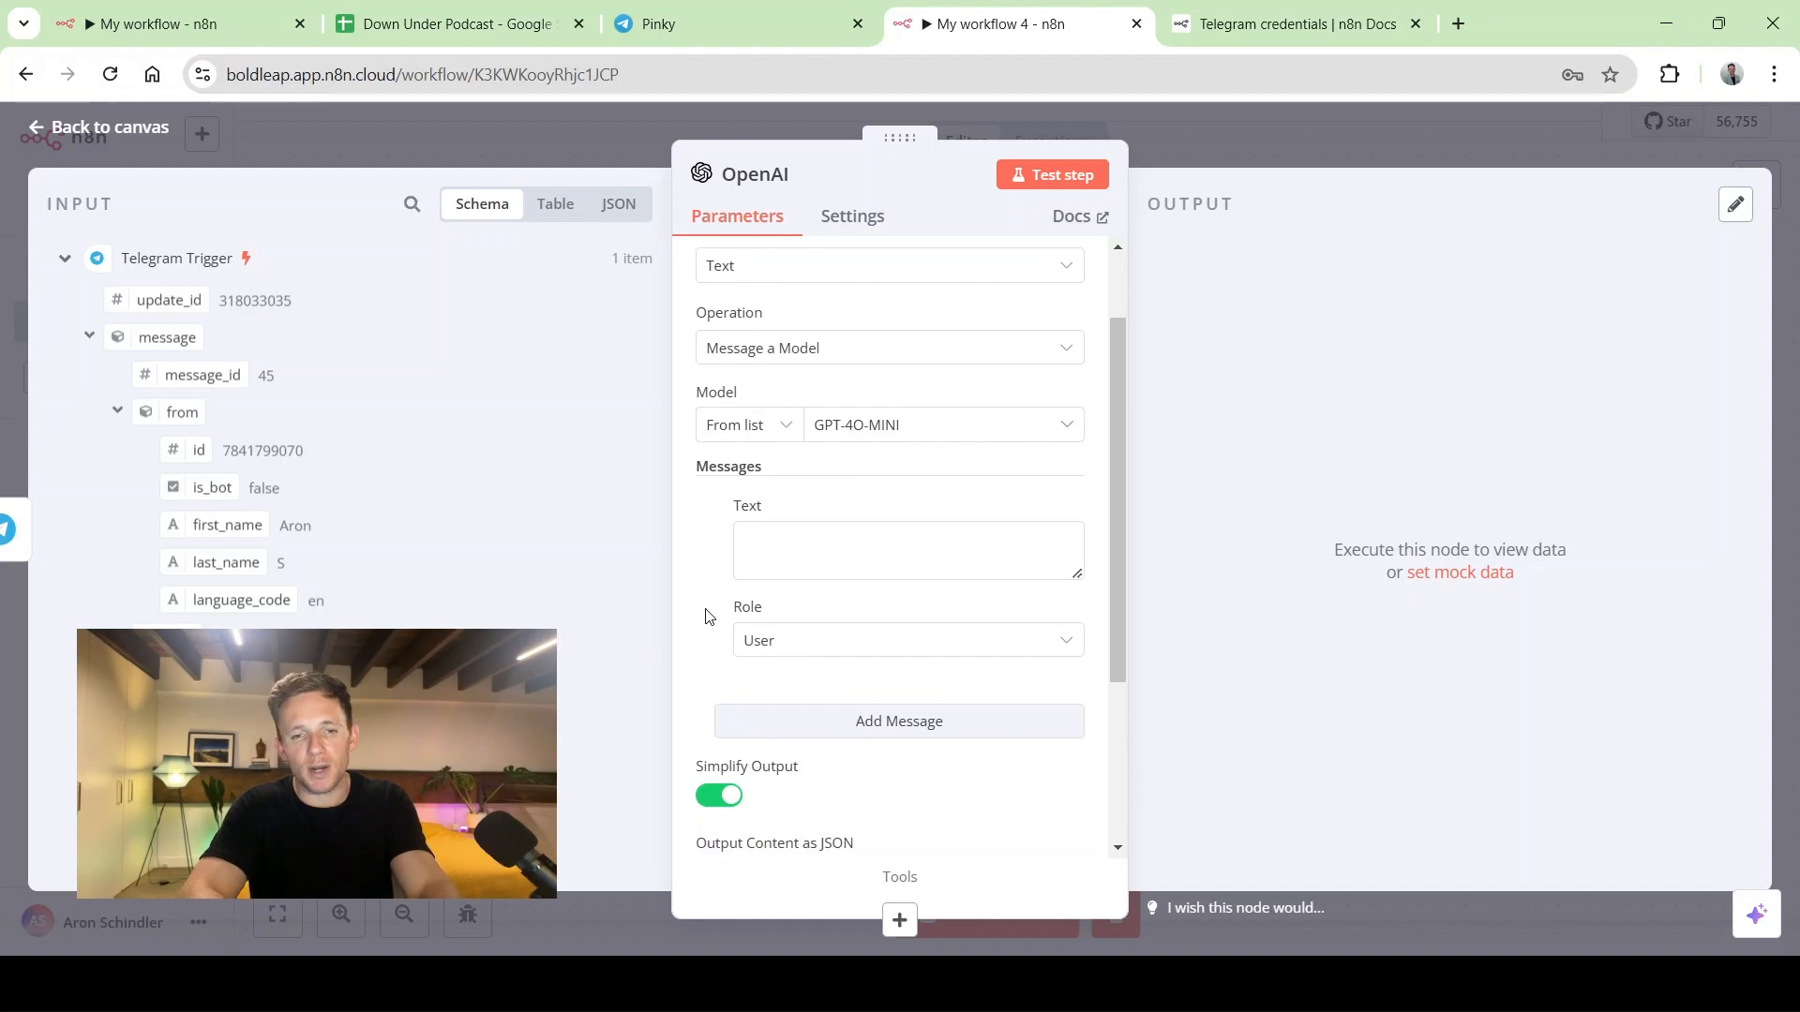
scroll(712, 628, "down", 1)
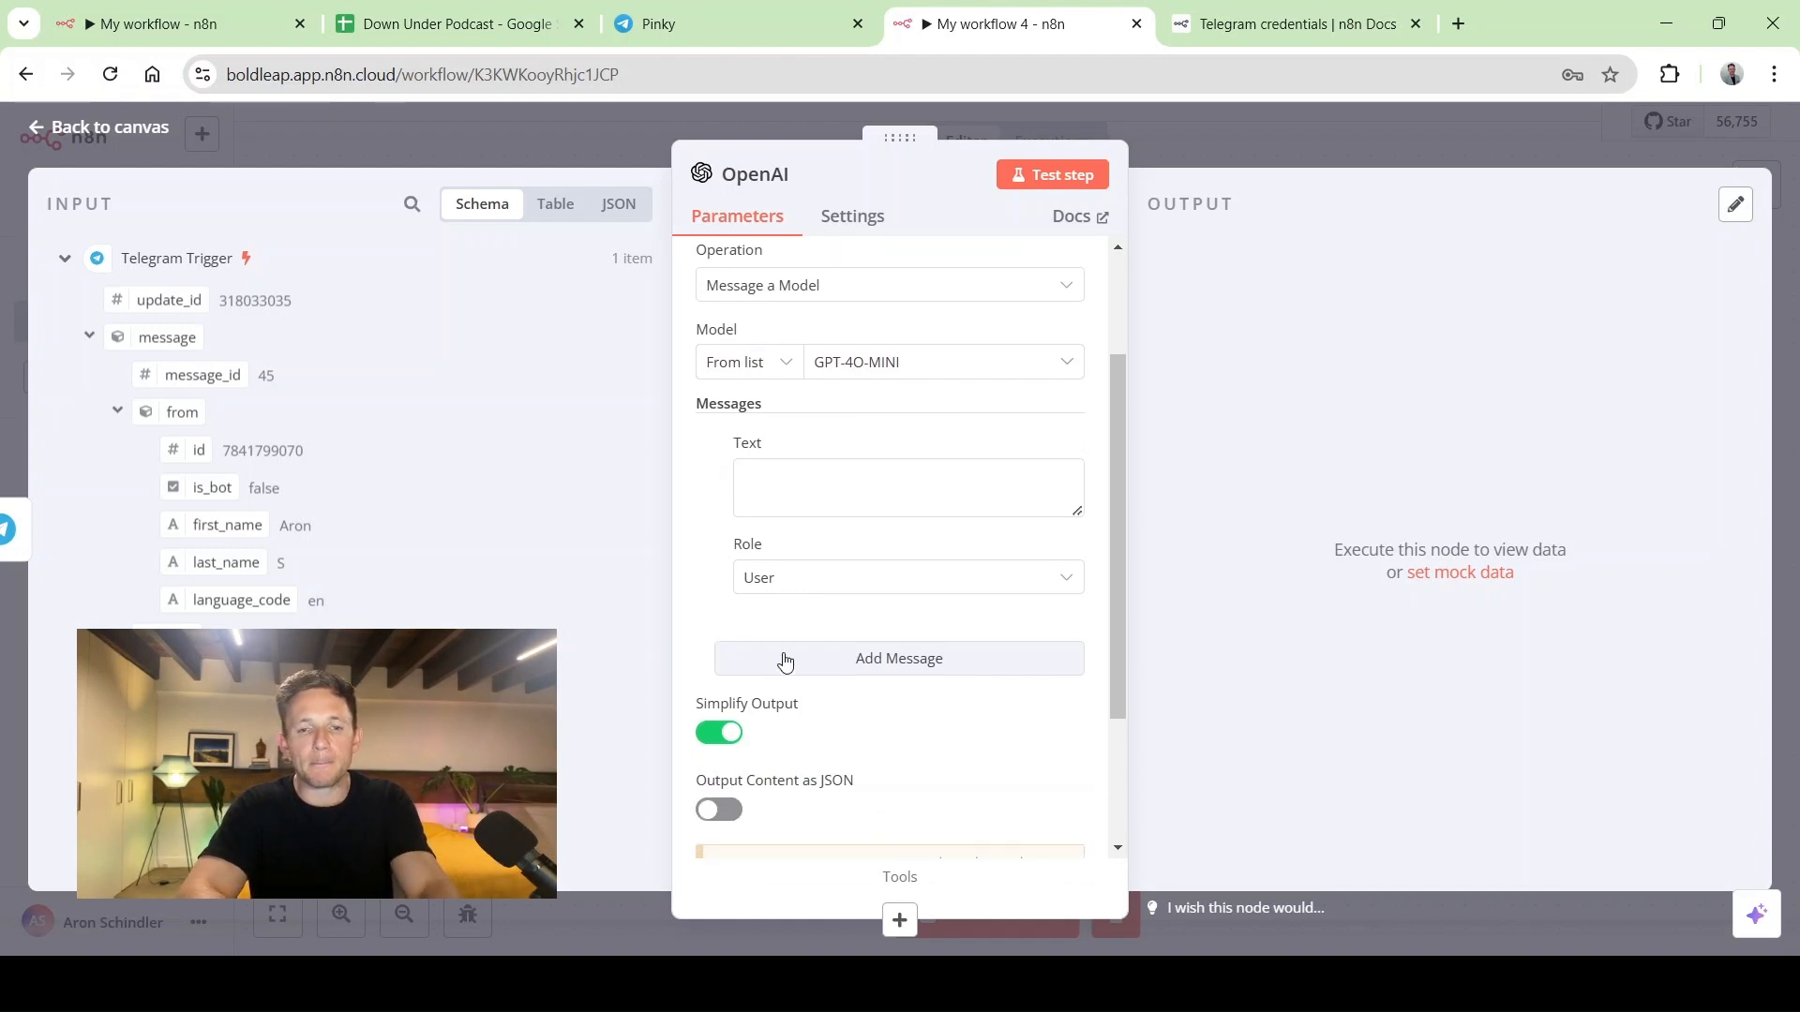
left_click(795, 662)
Copy the podcast notes prompt from the Research Agent in My workflow into the first message's text and enlarge that text box
left_click(820, 492)
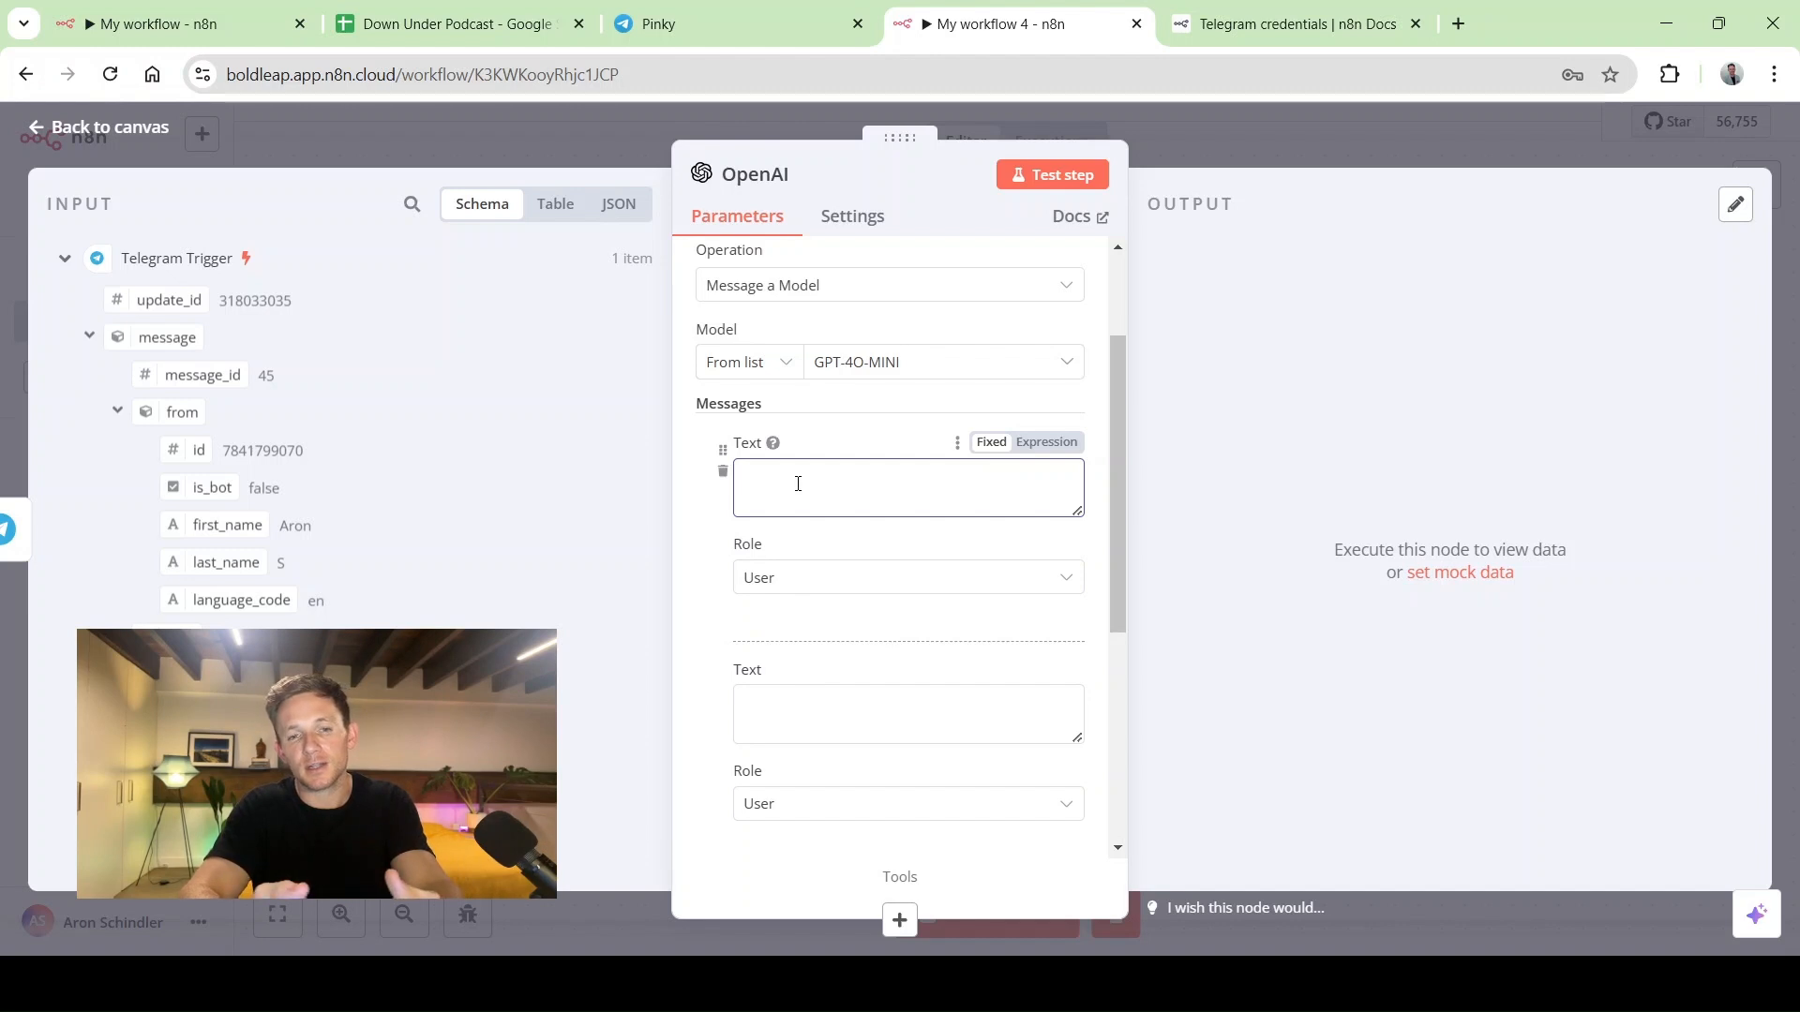
left_click(216, 38)
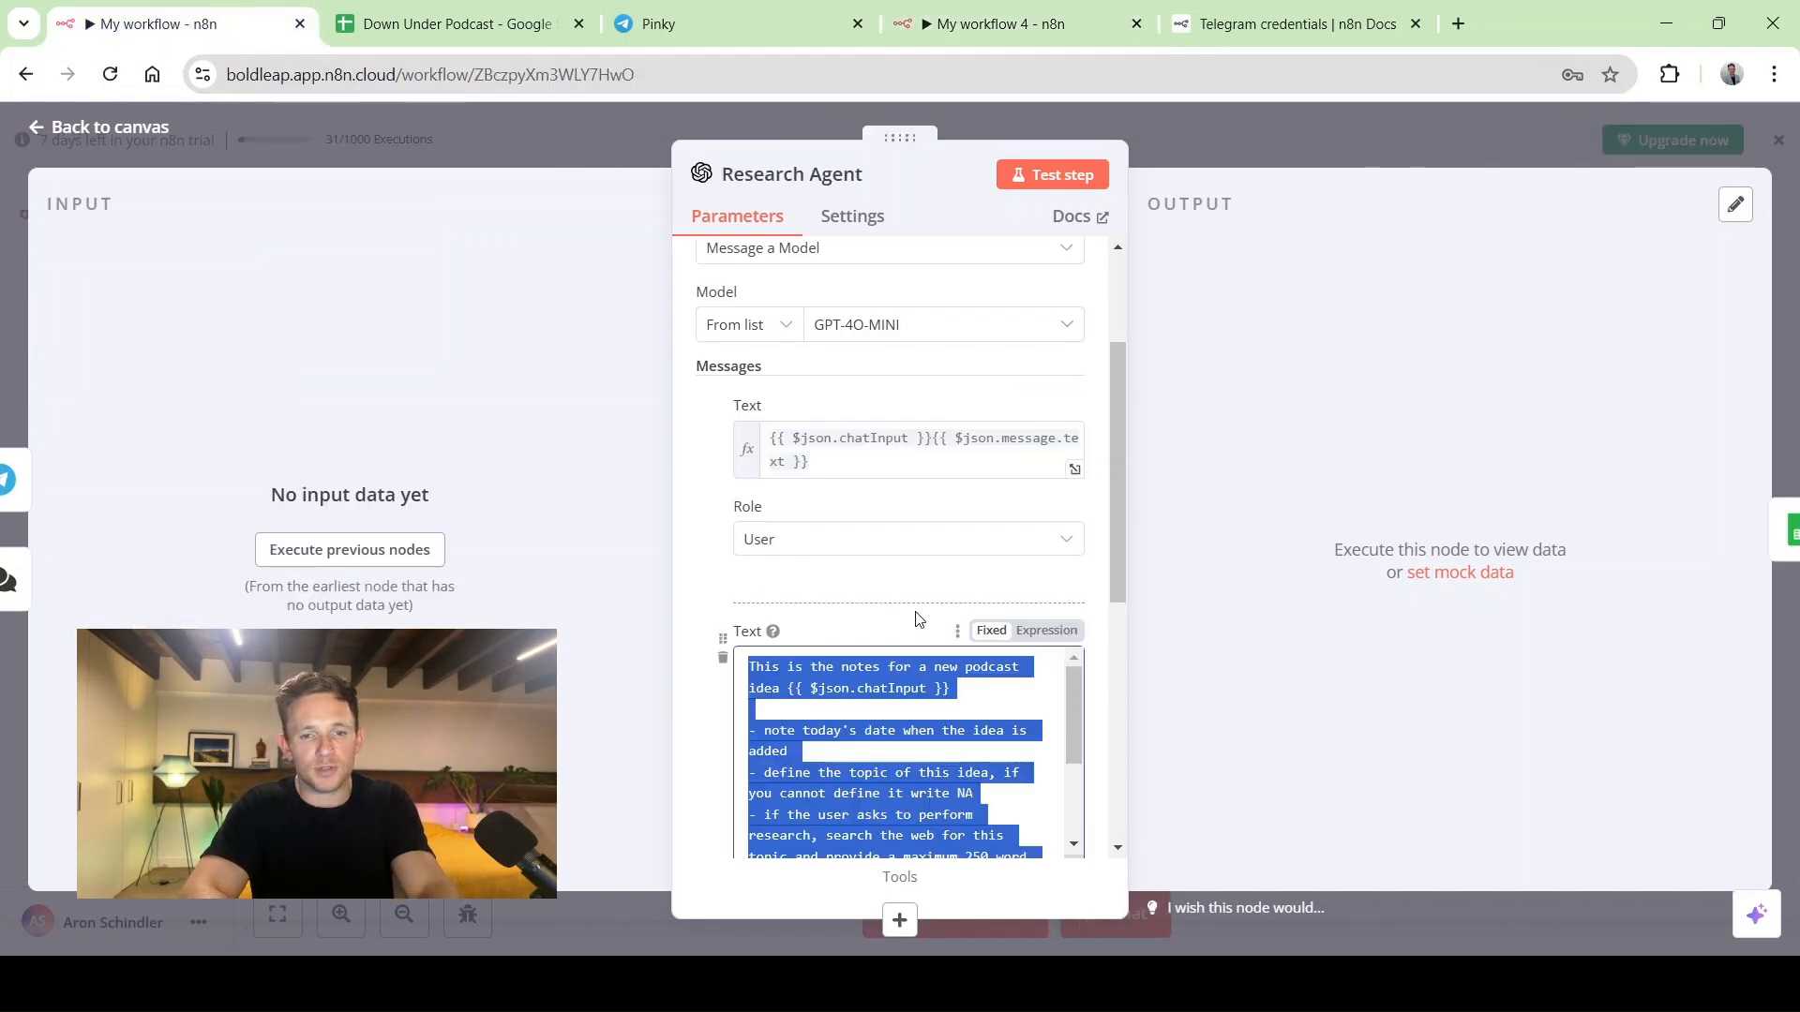
left_click(910, 669)
key("ctrl+a")
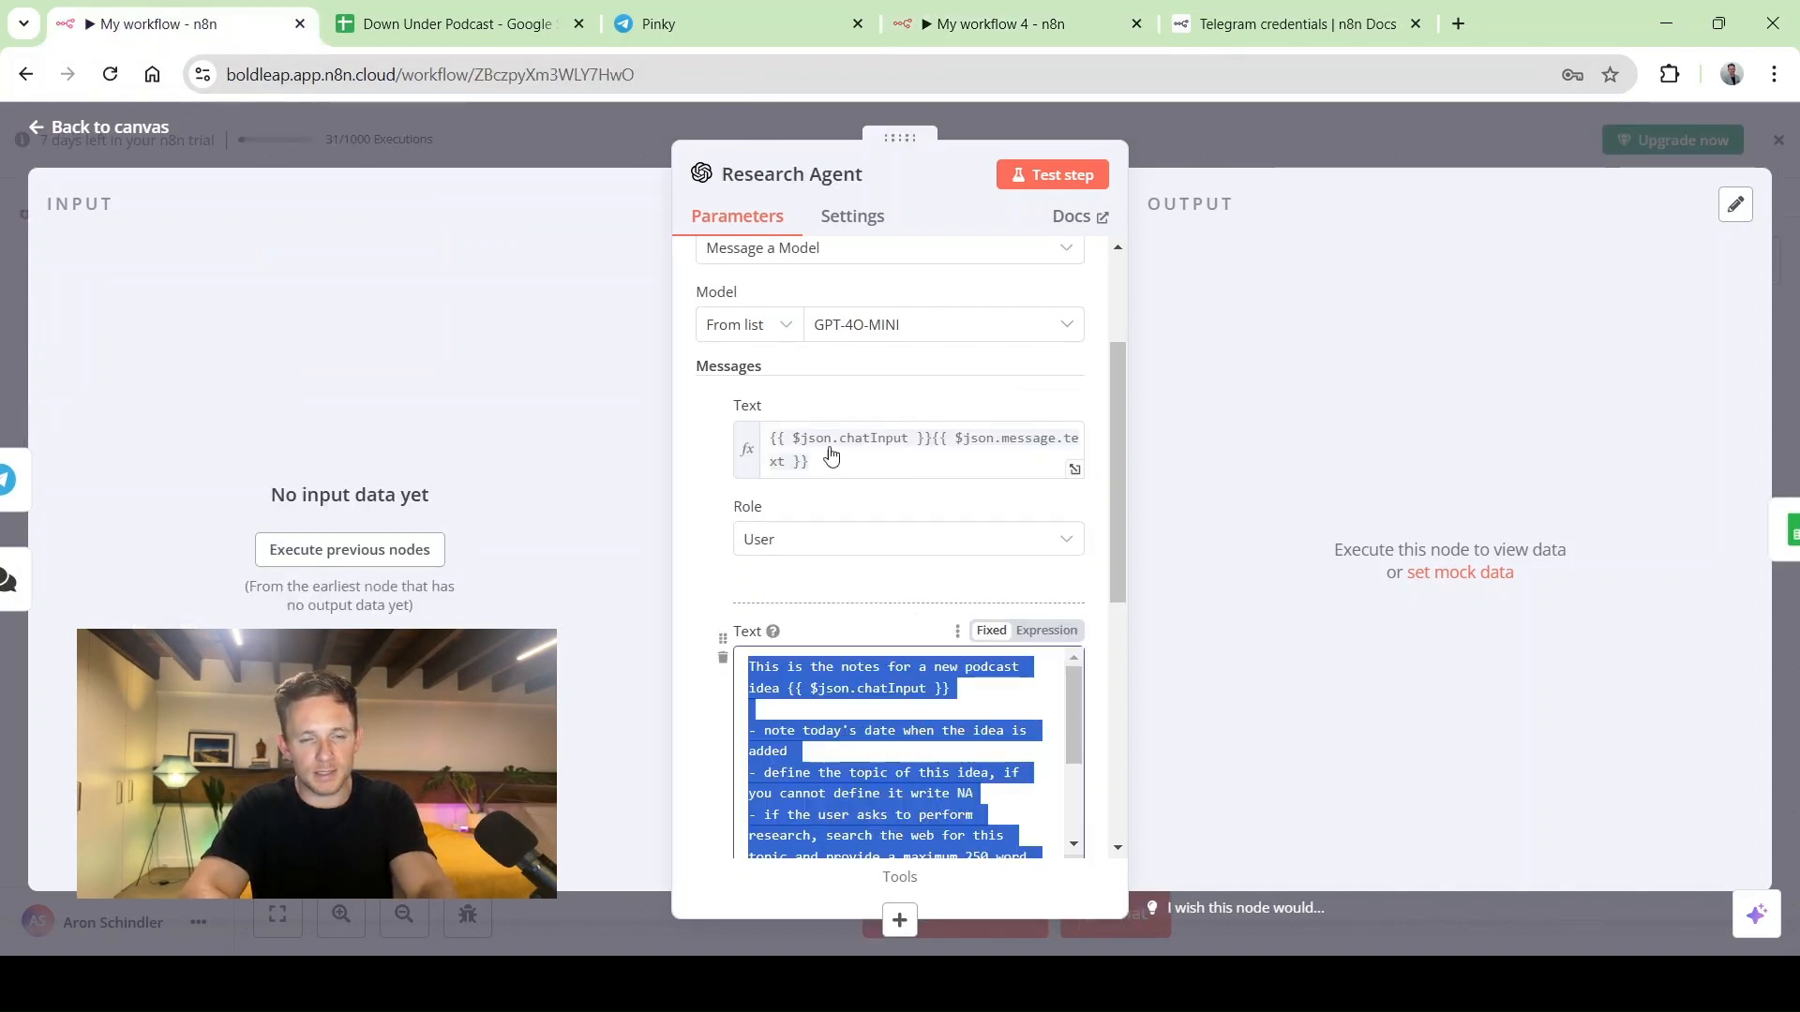
left_click(996, 23)
left_click(869, 492)
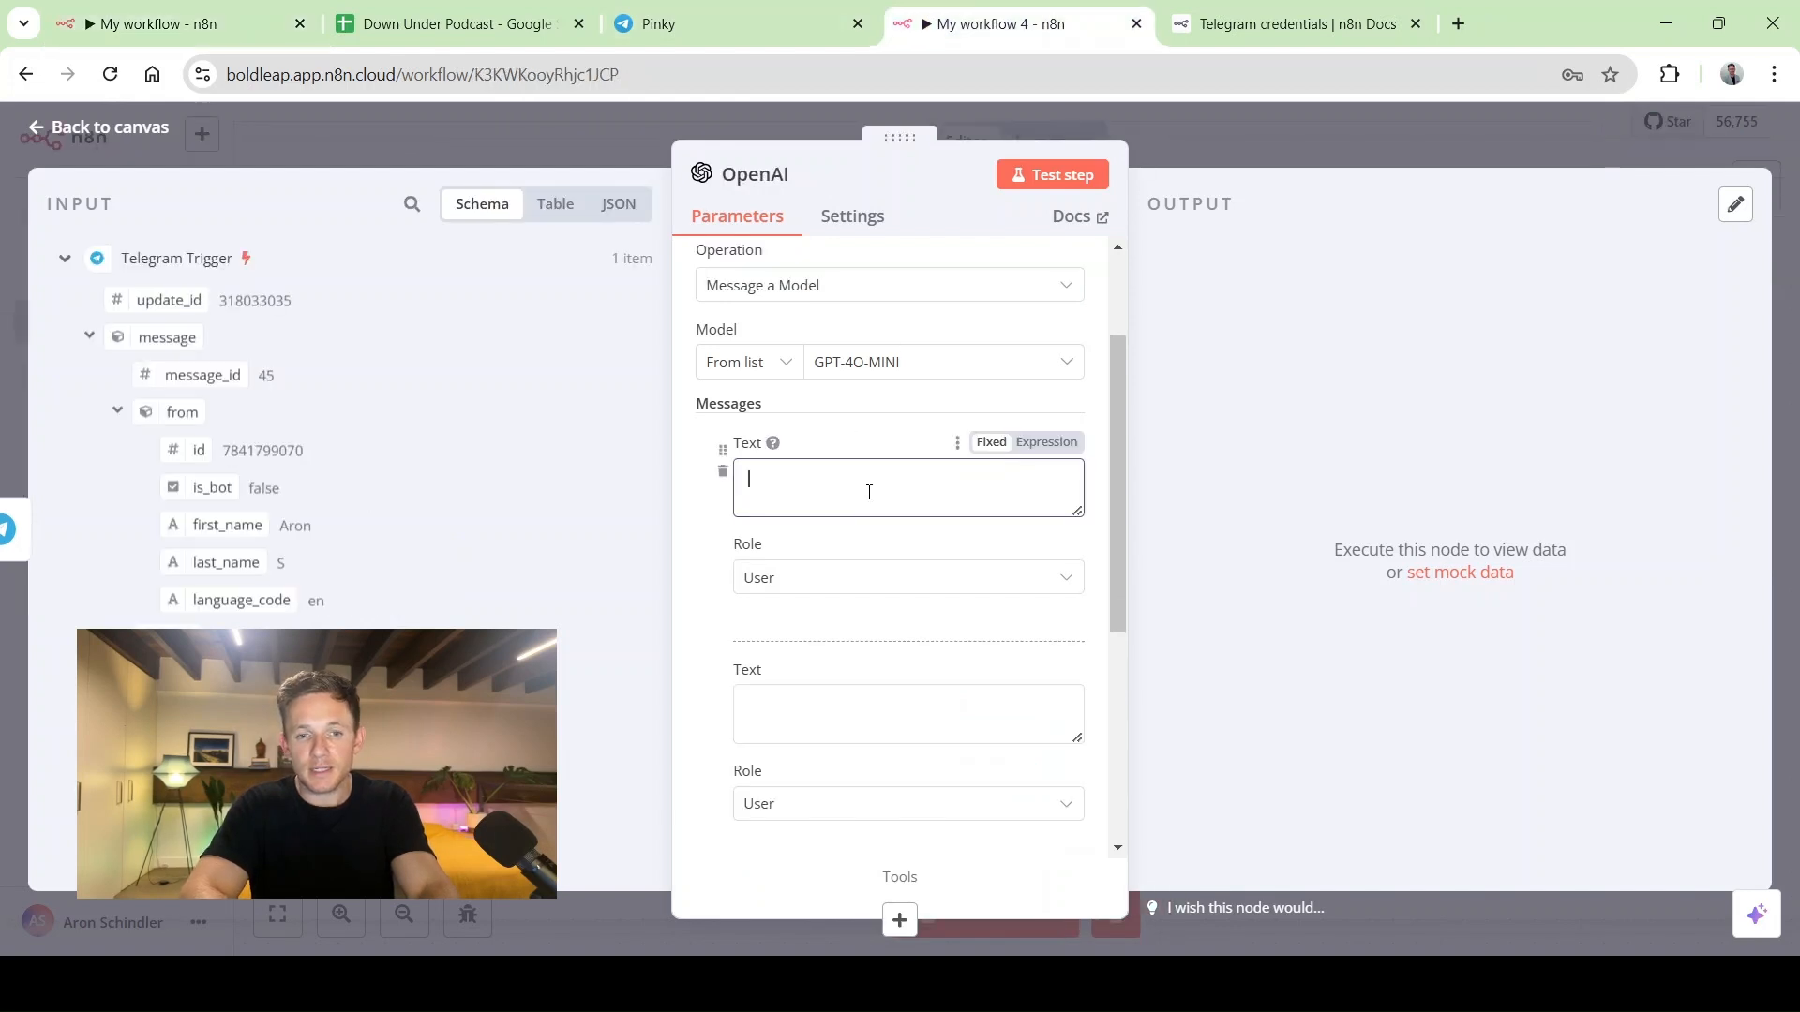
key("ctrl+v")
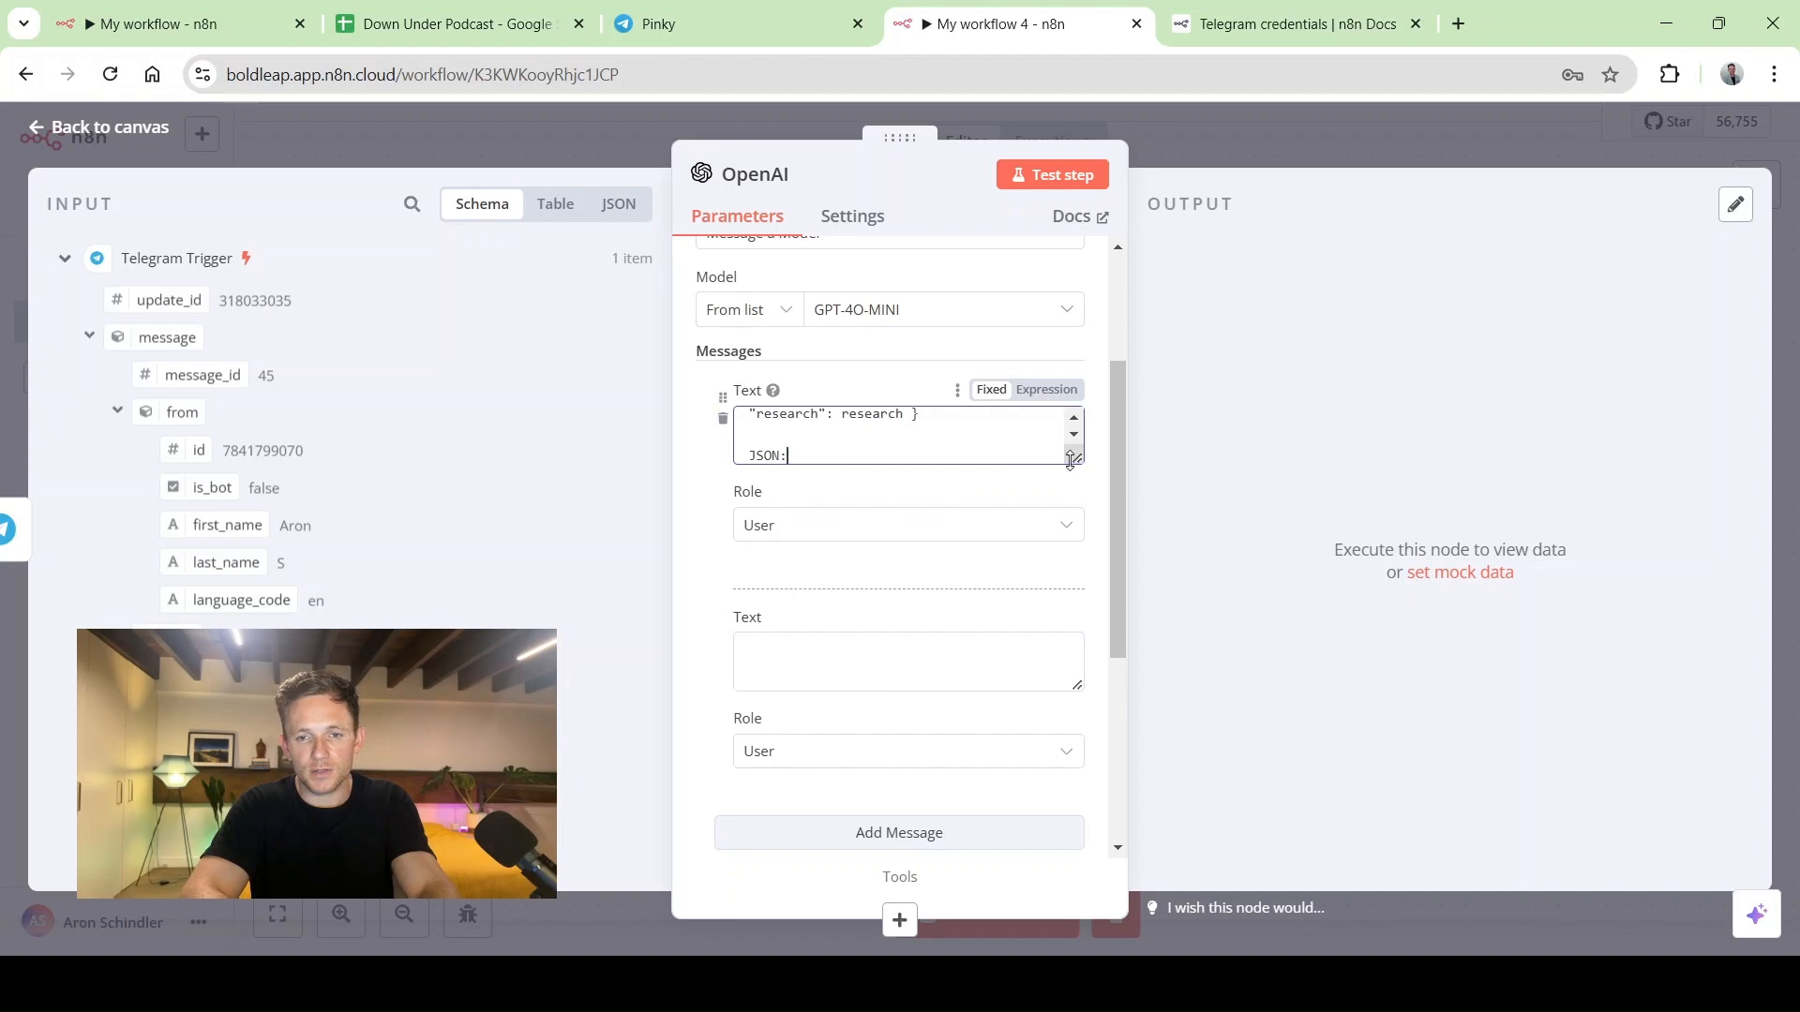
left_click_drag(1071, 461, 1092, 664)
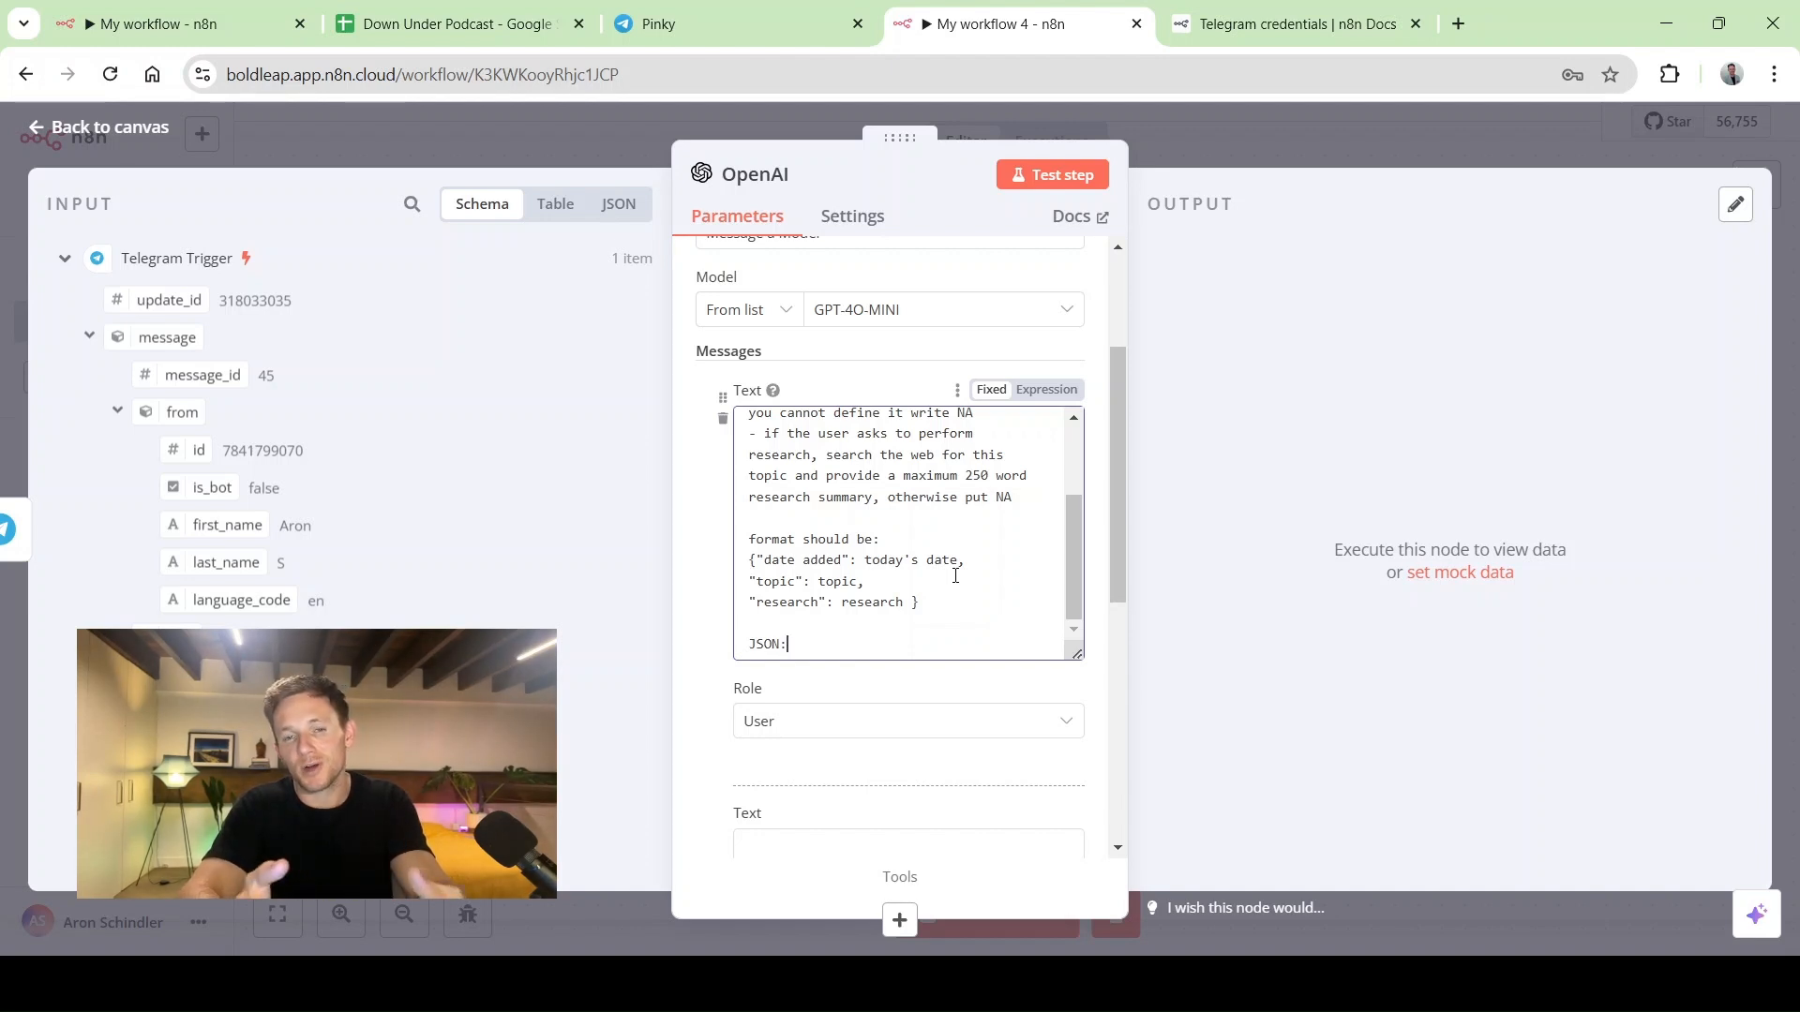
Replace {{ $json.chatInput }} in the first message's prompt with the Telegram Trigger's message text field, {{ $json.message.text }}
scroll(742, 466, "up", 3)
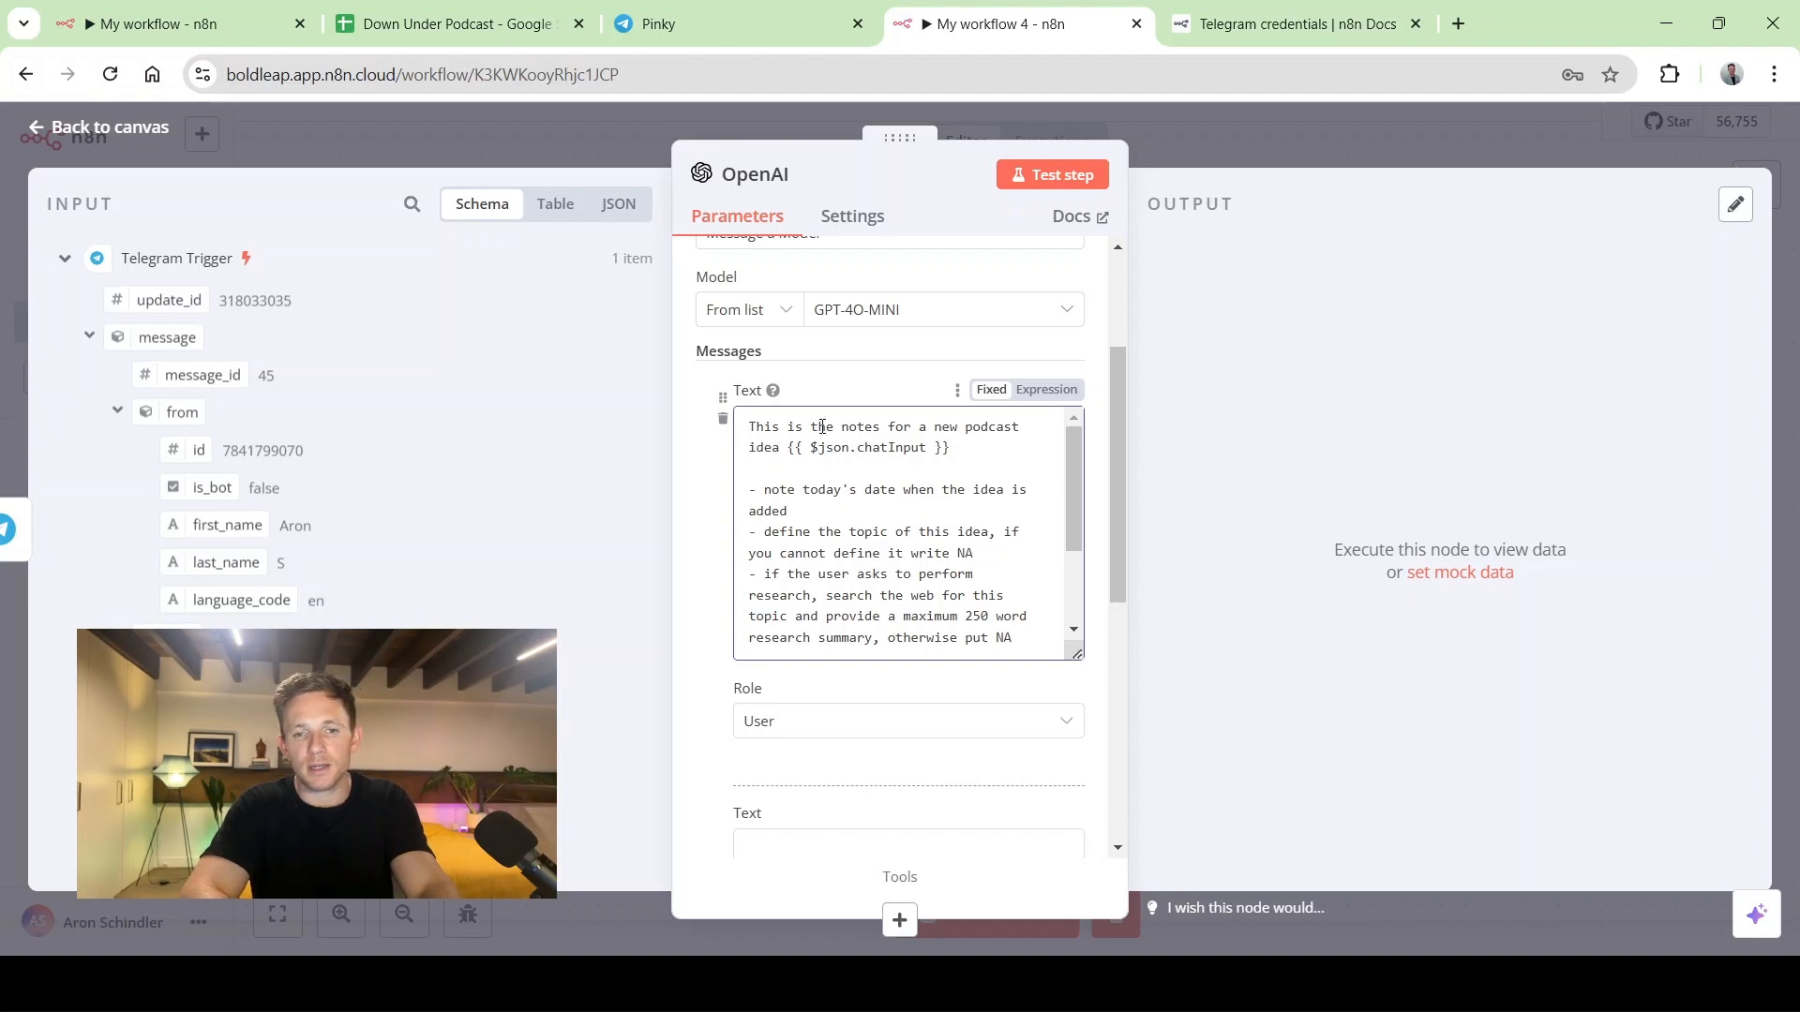
left_click_drag(969, 447, 789, 444)
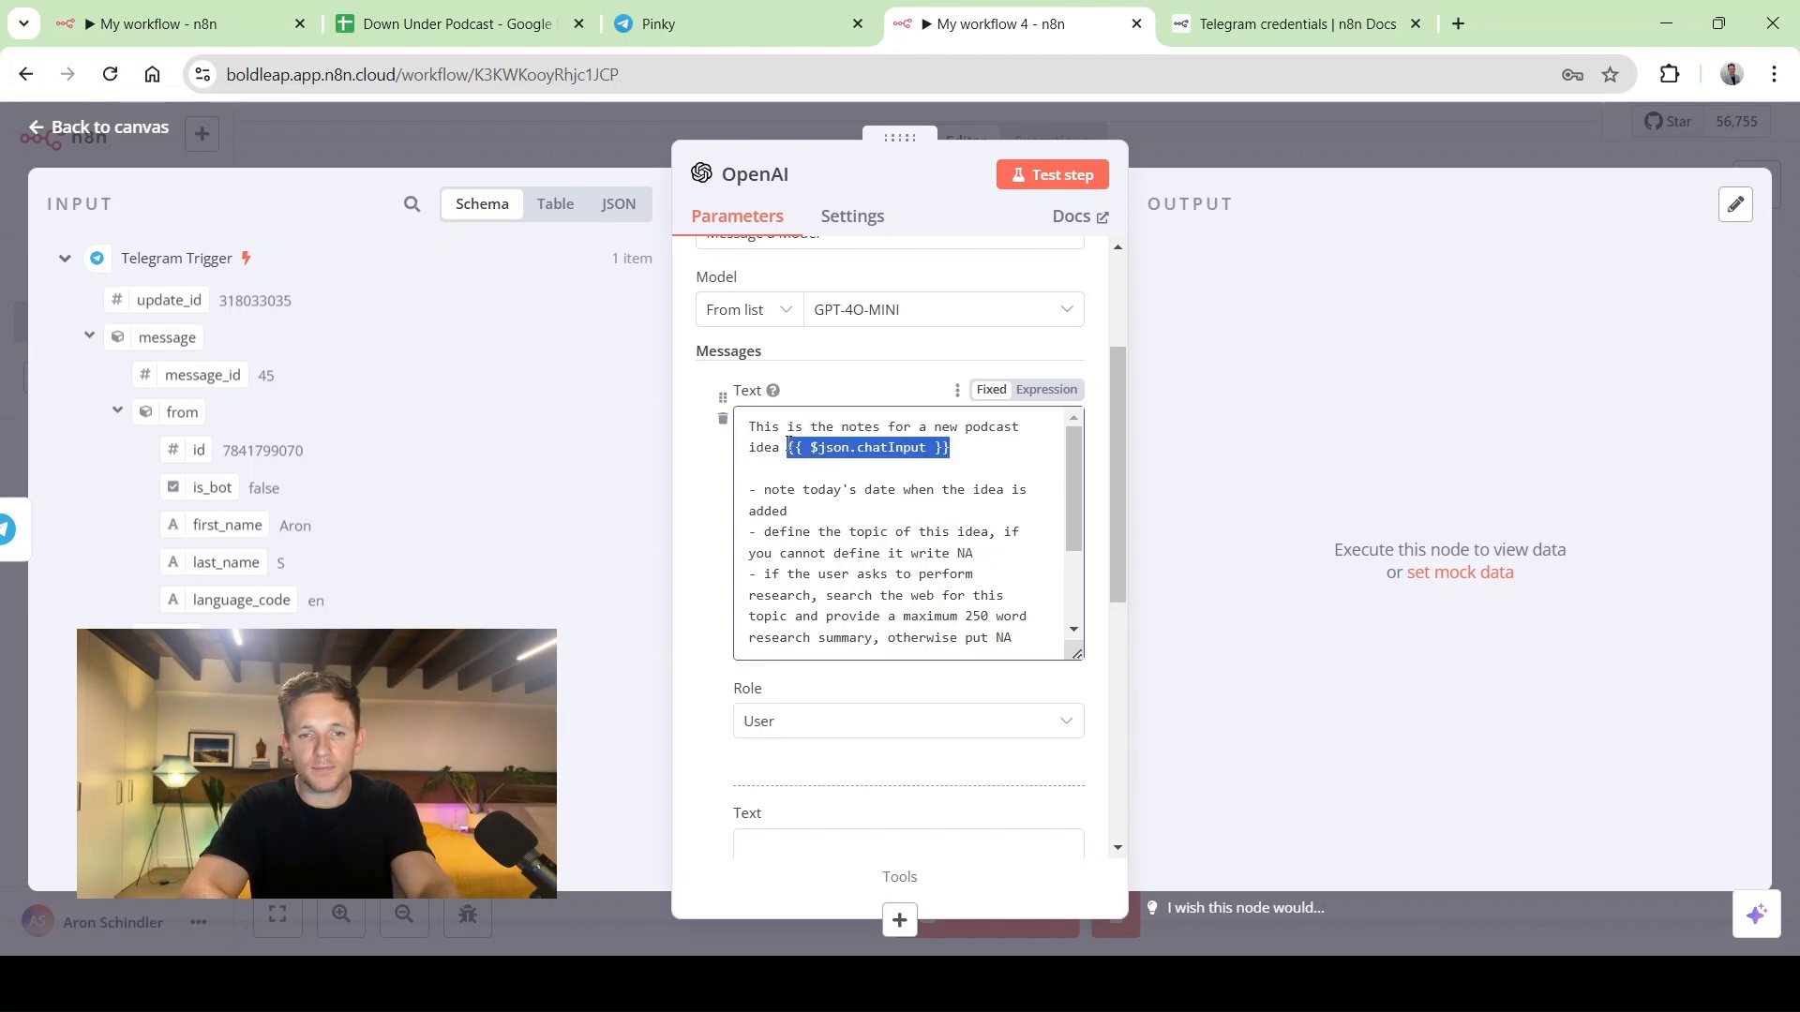
key("BackSpace")
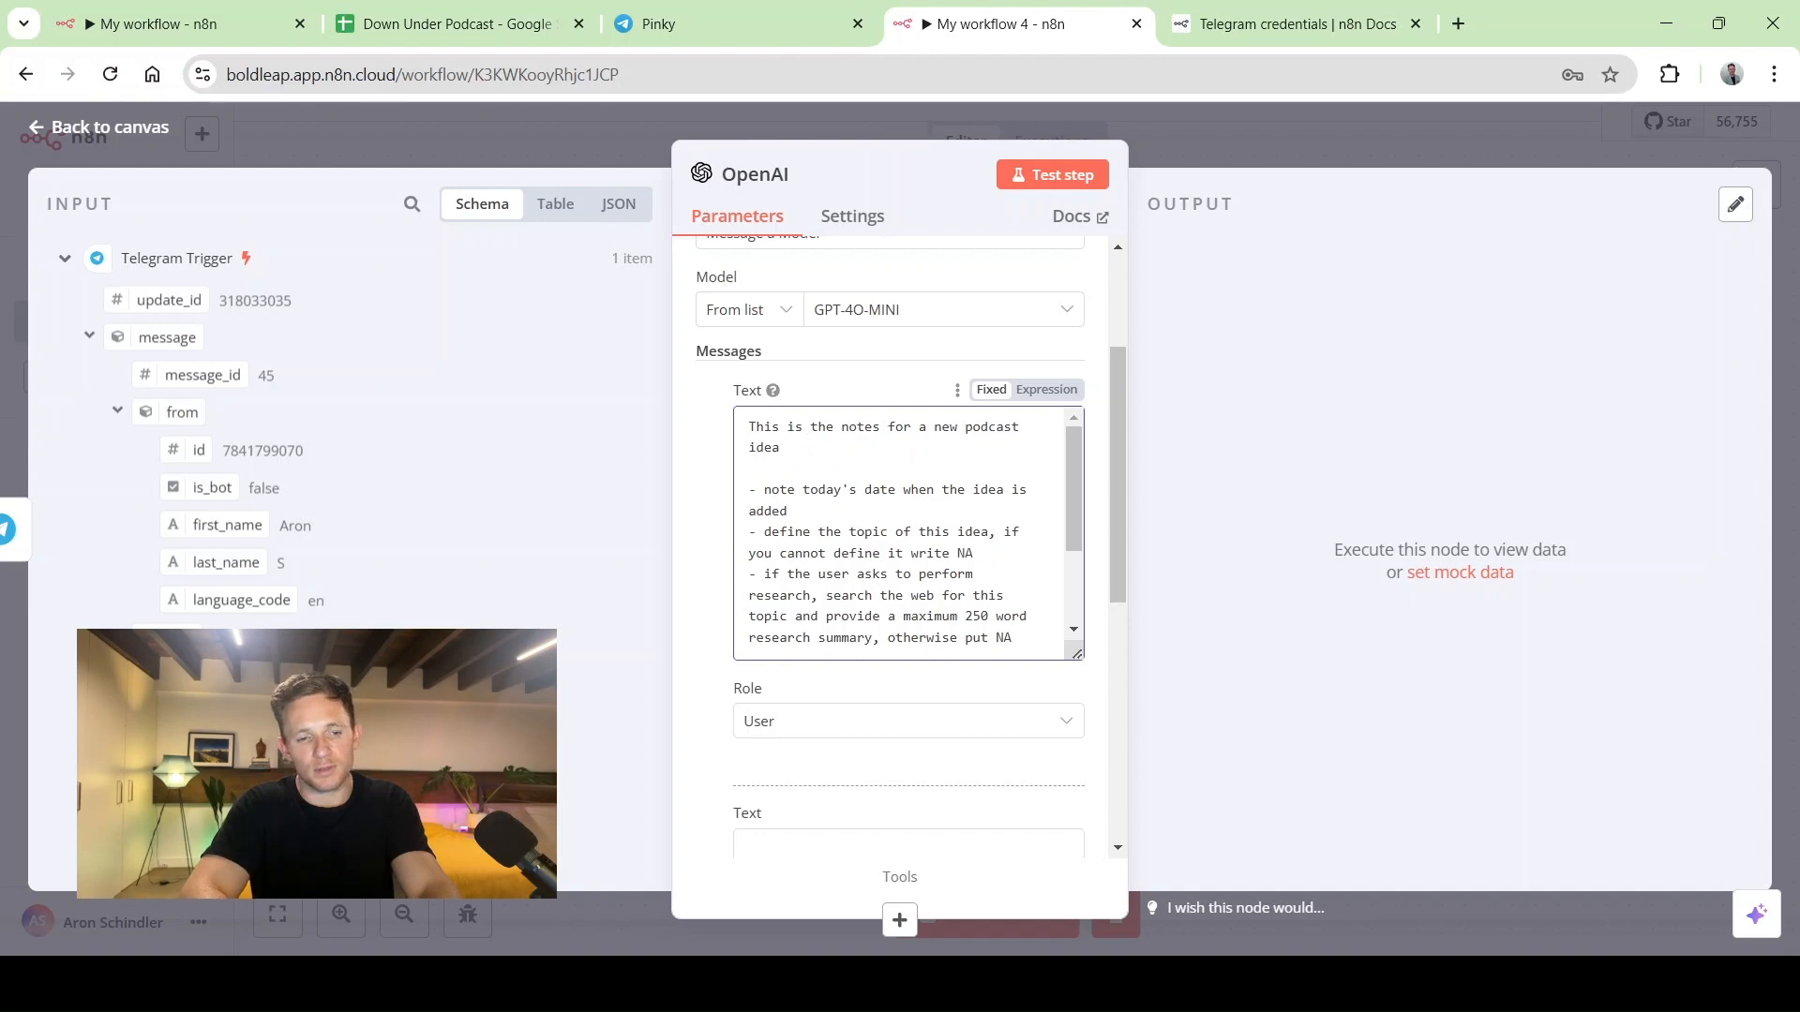
left_click_drag(180, 863, 860, 456)
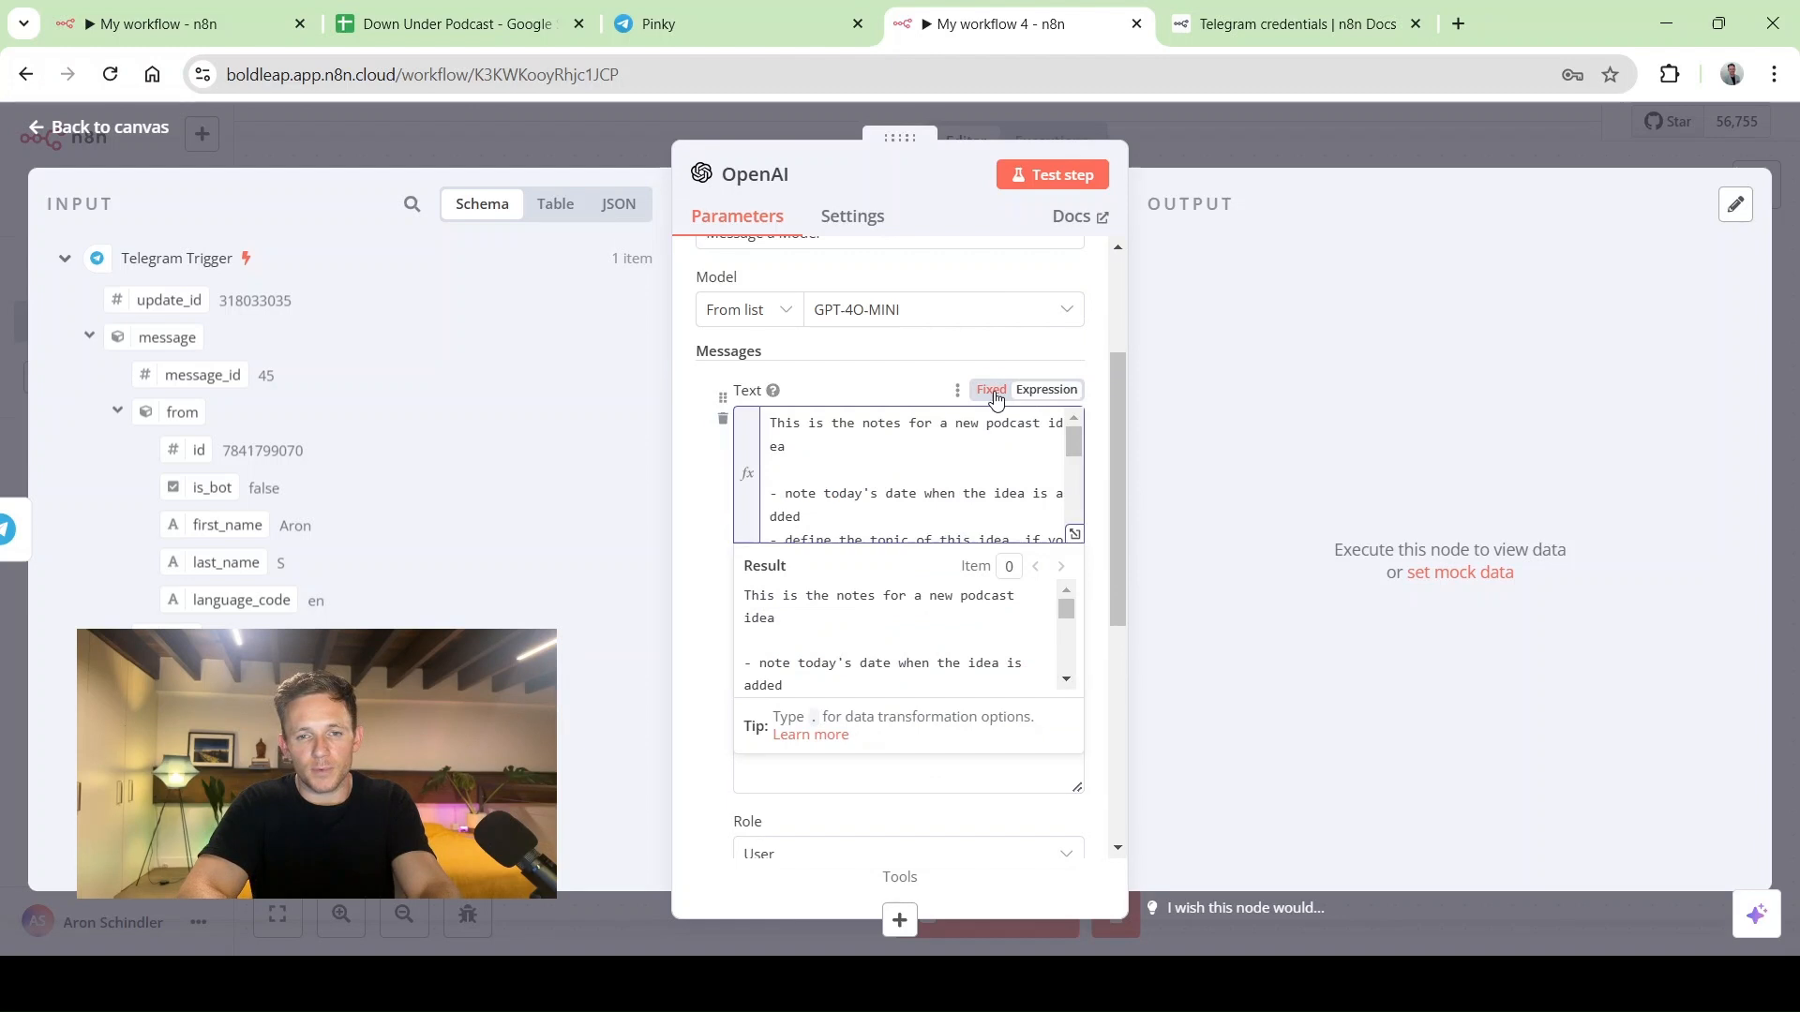
scroll(863, 452, "up", 2)
scroll(864, 453, "down", 1)
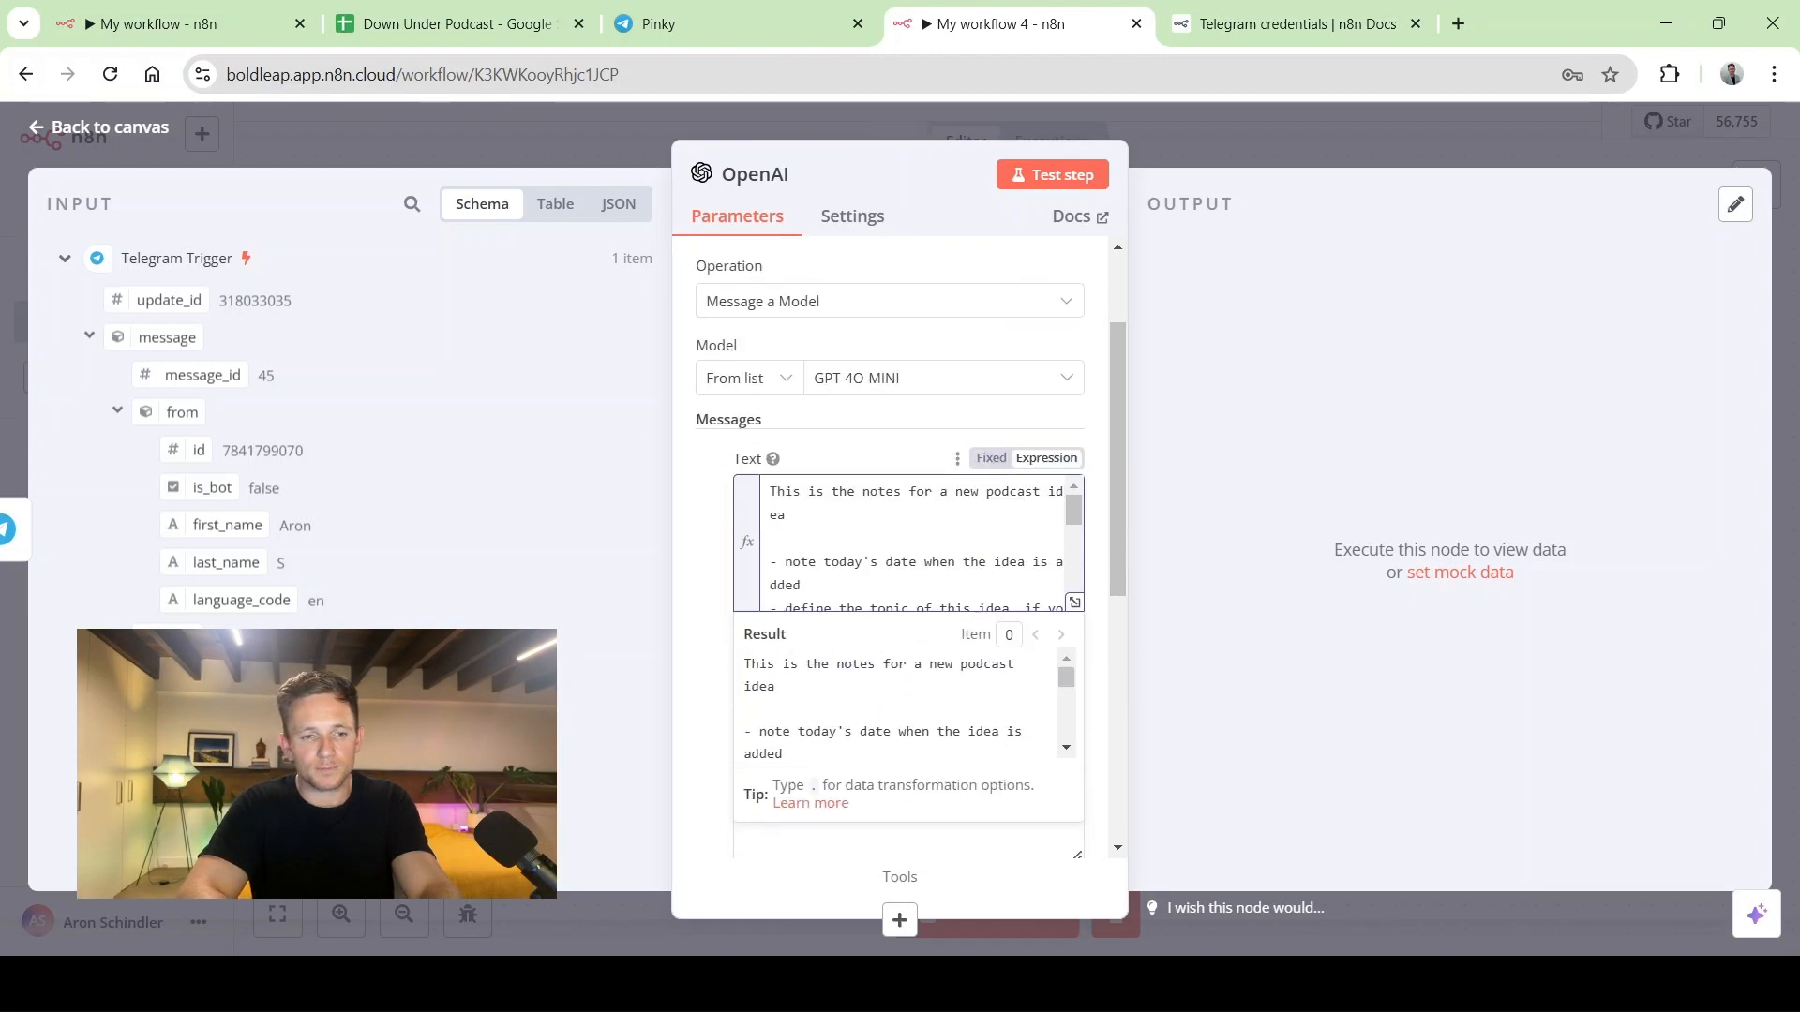
left_click_drag(180, 862, 893, 515)
scroll(813, 543, "down", 1)
scroll(813, 543, "up", 1)
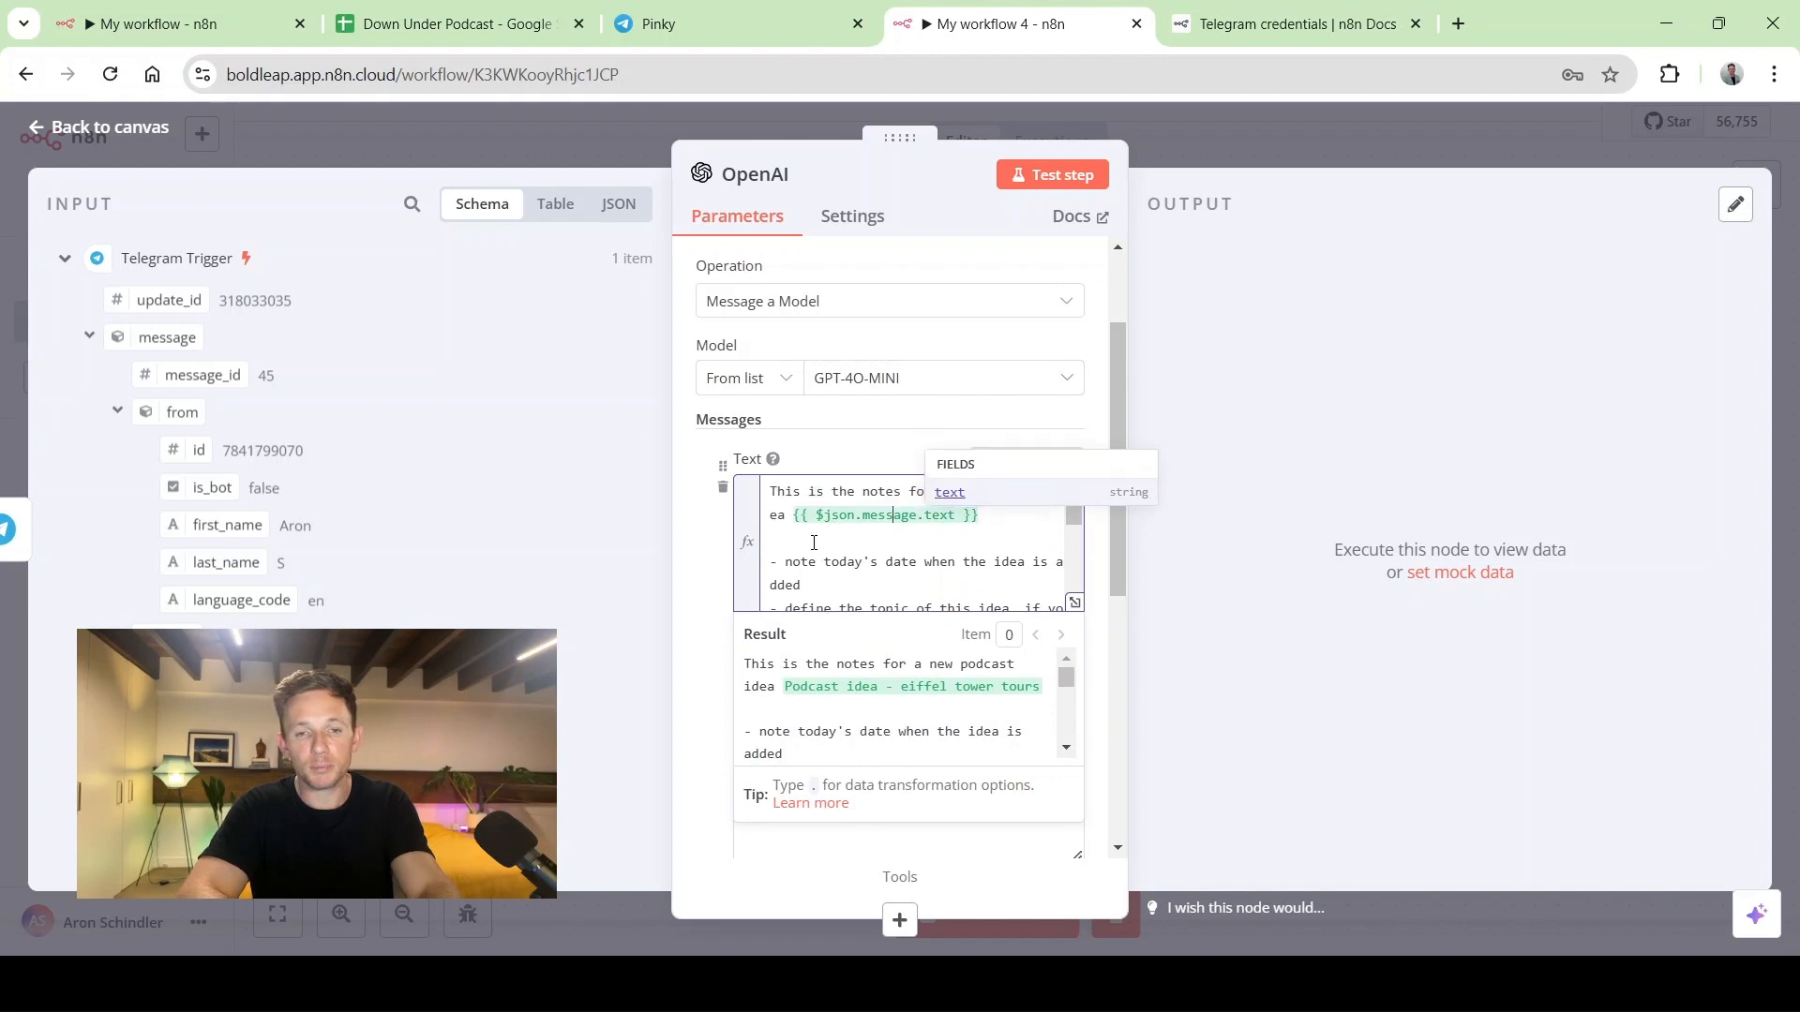
scroll(714, 571, "down", 1)
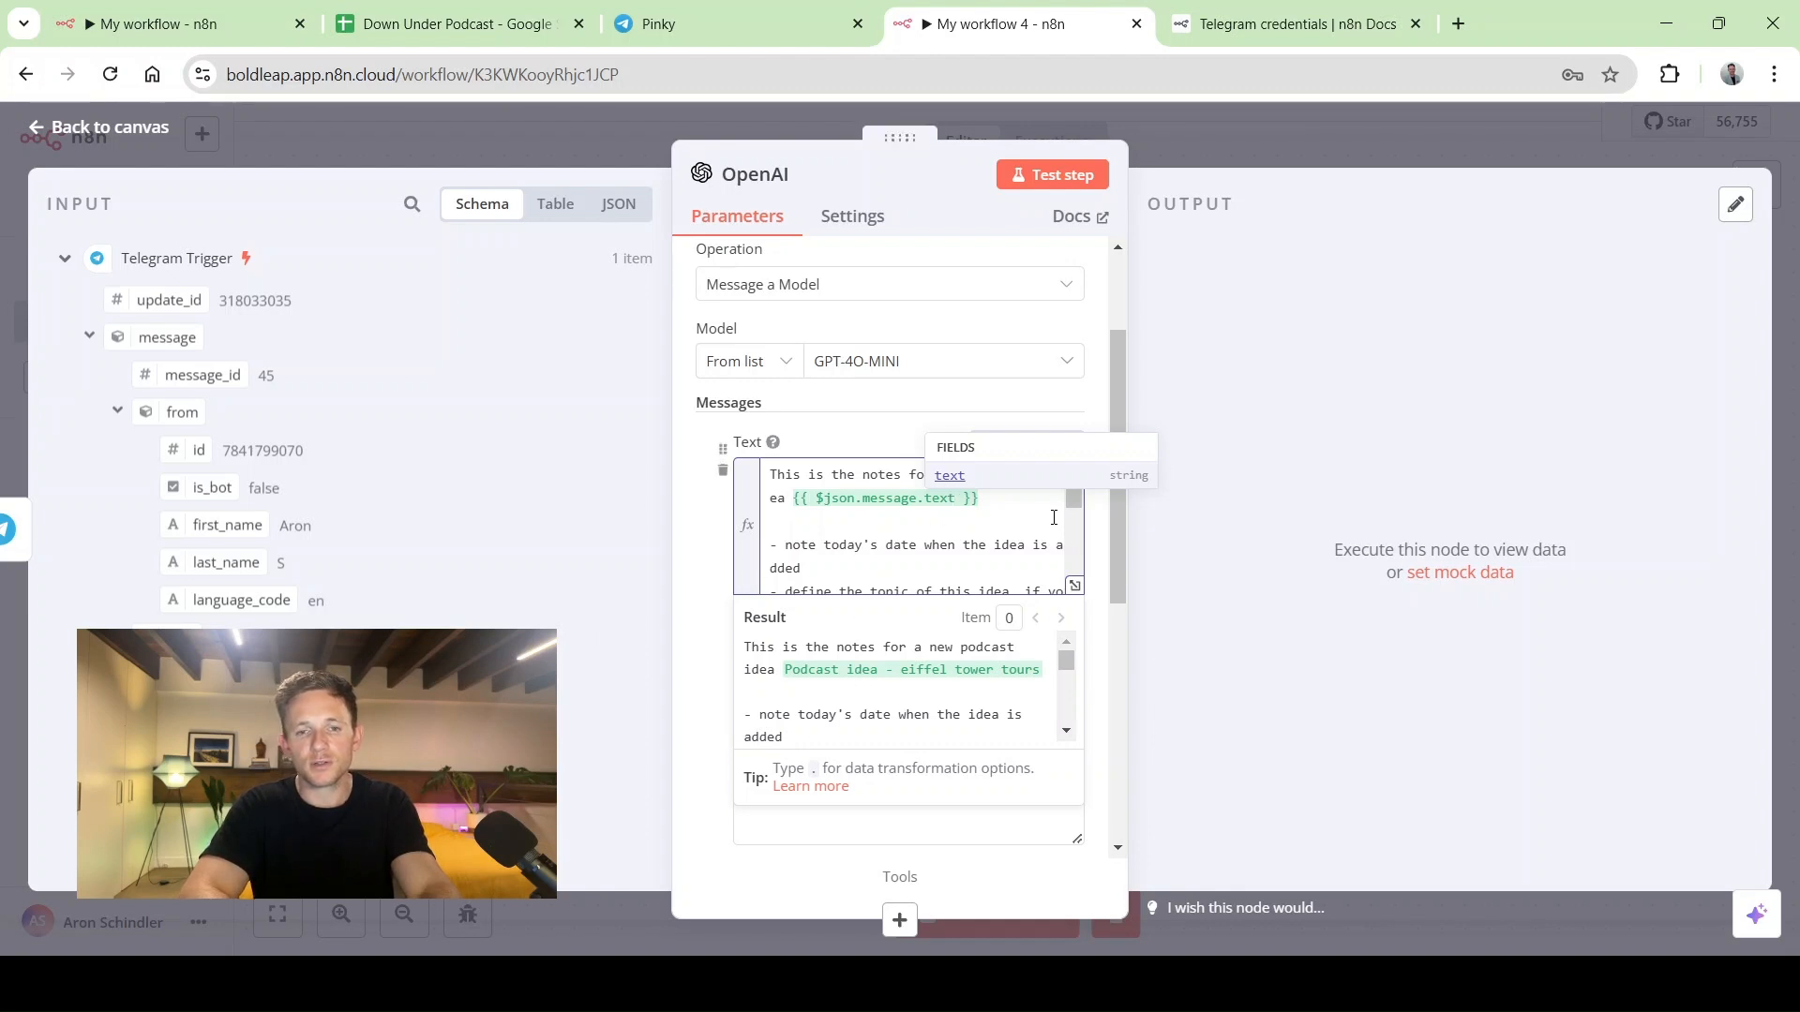
left_click(887, 515)
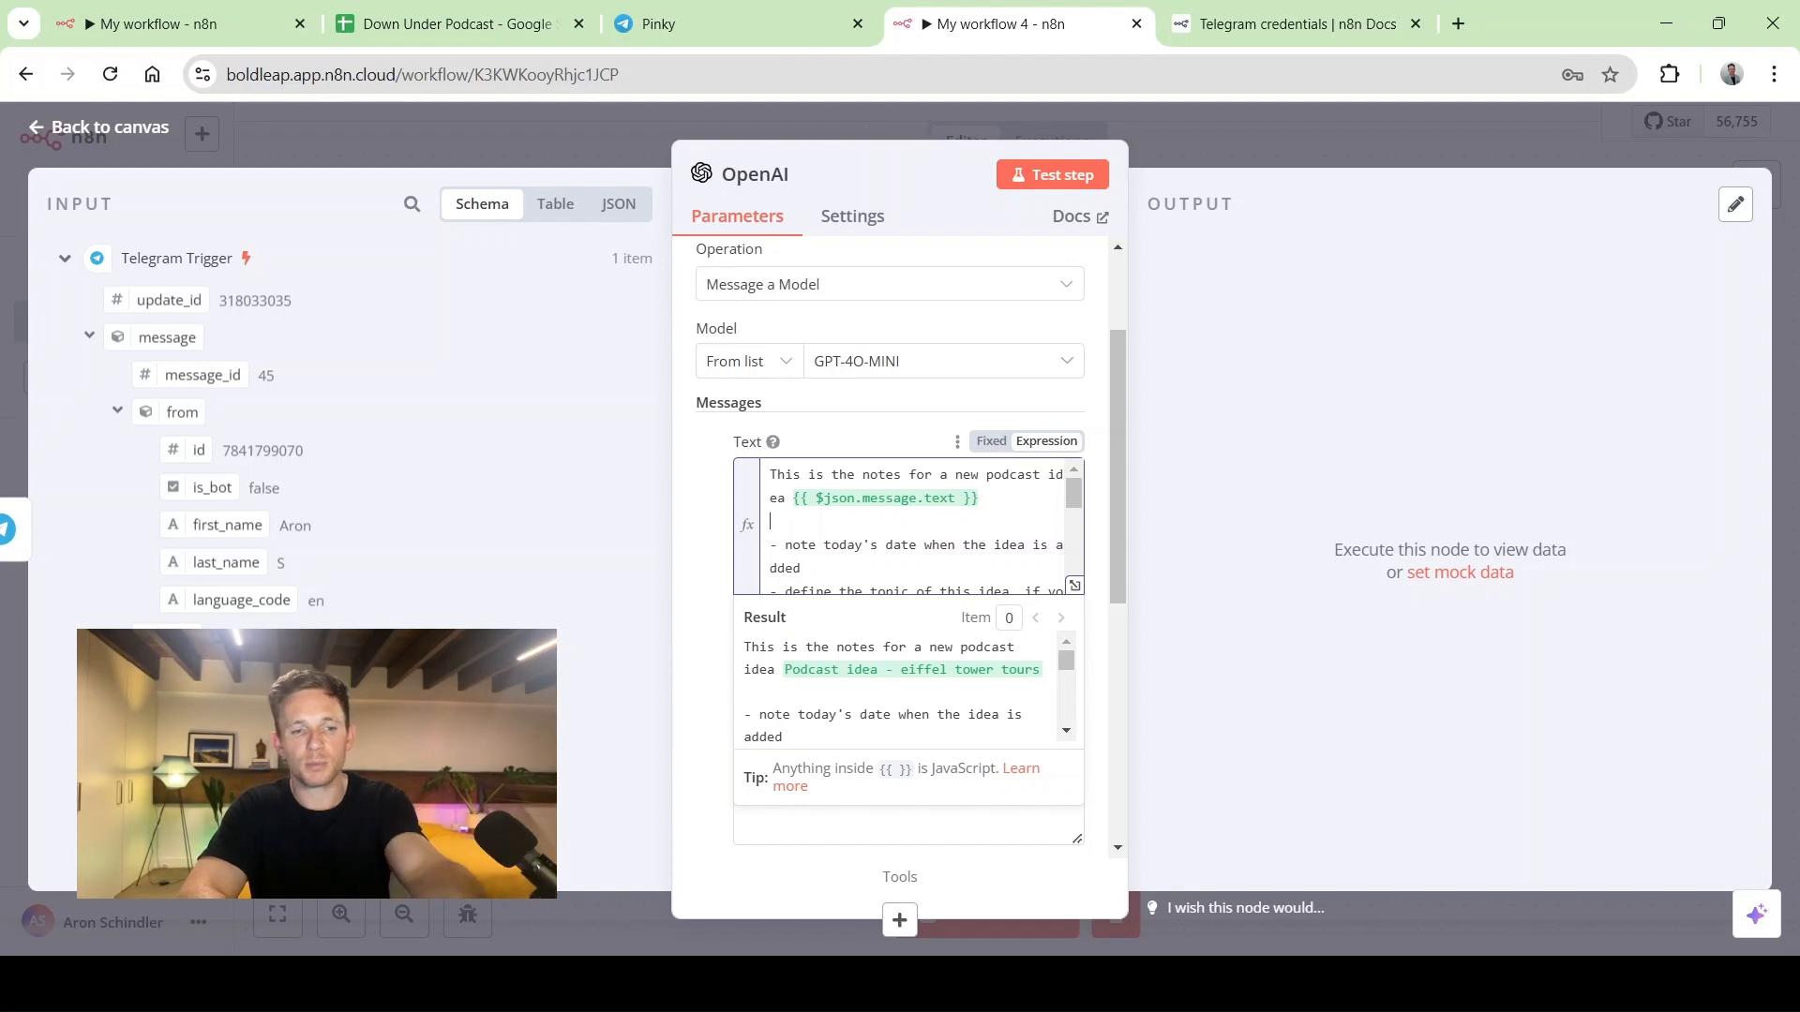
Read through the prompt's instructions on date, topic and research, down to its JSON output format
scroll(850, 567, "down", 1)
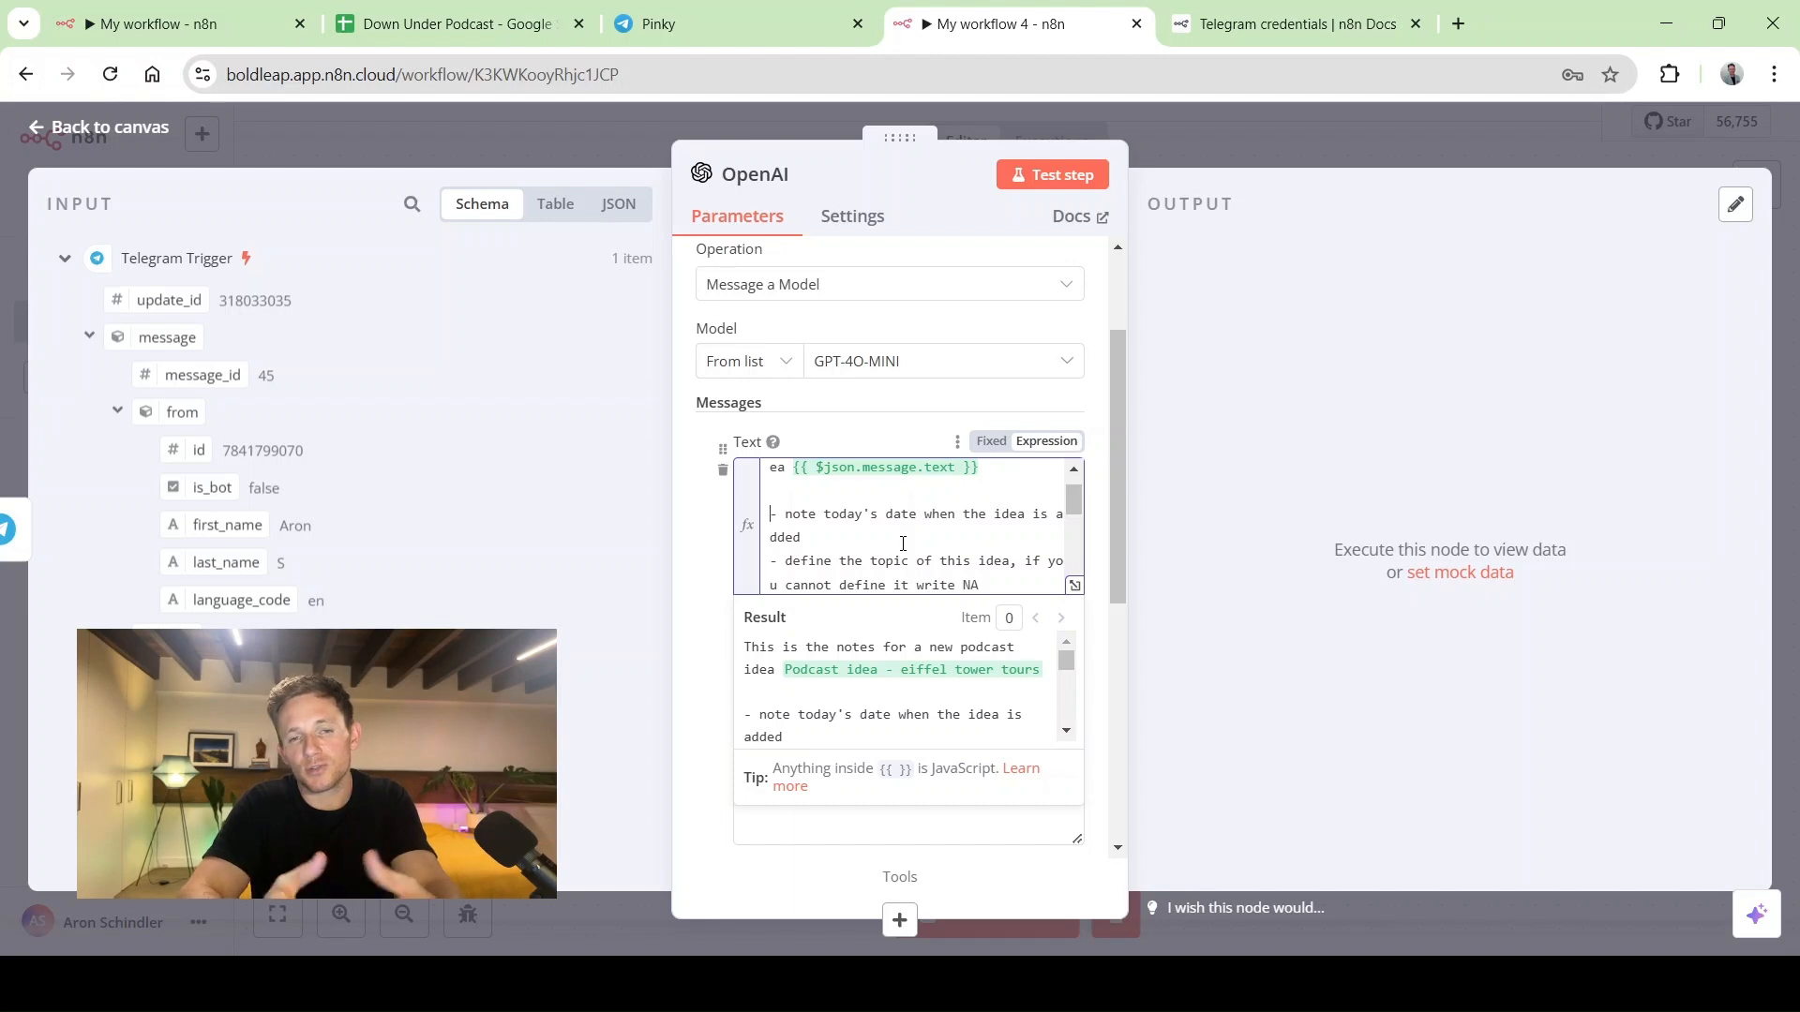
scroll(903, 543, "down", 1)
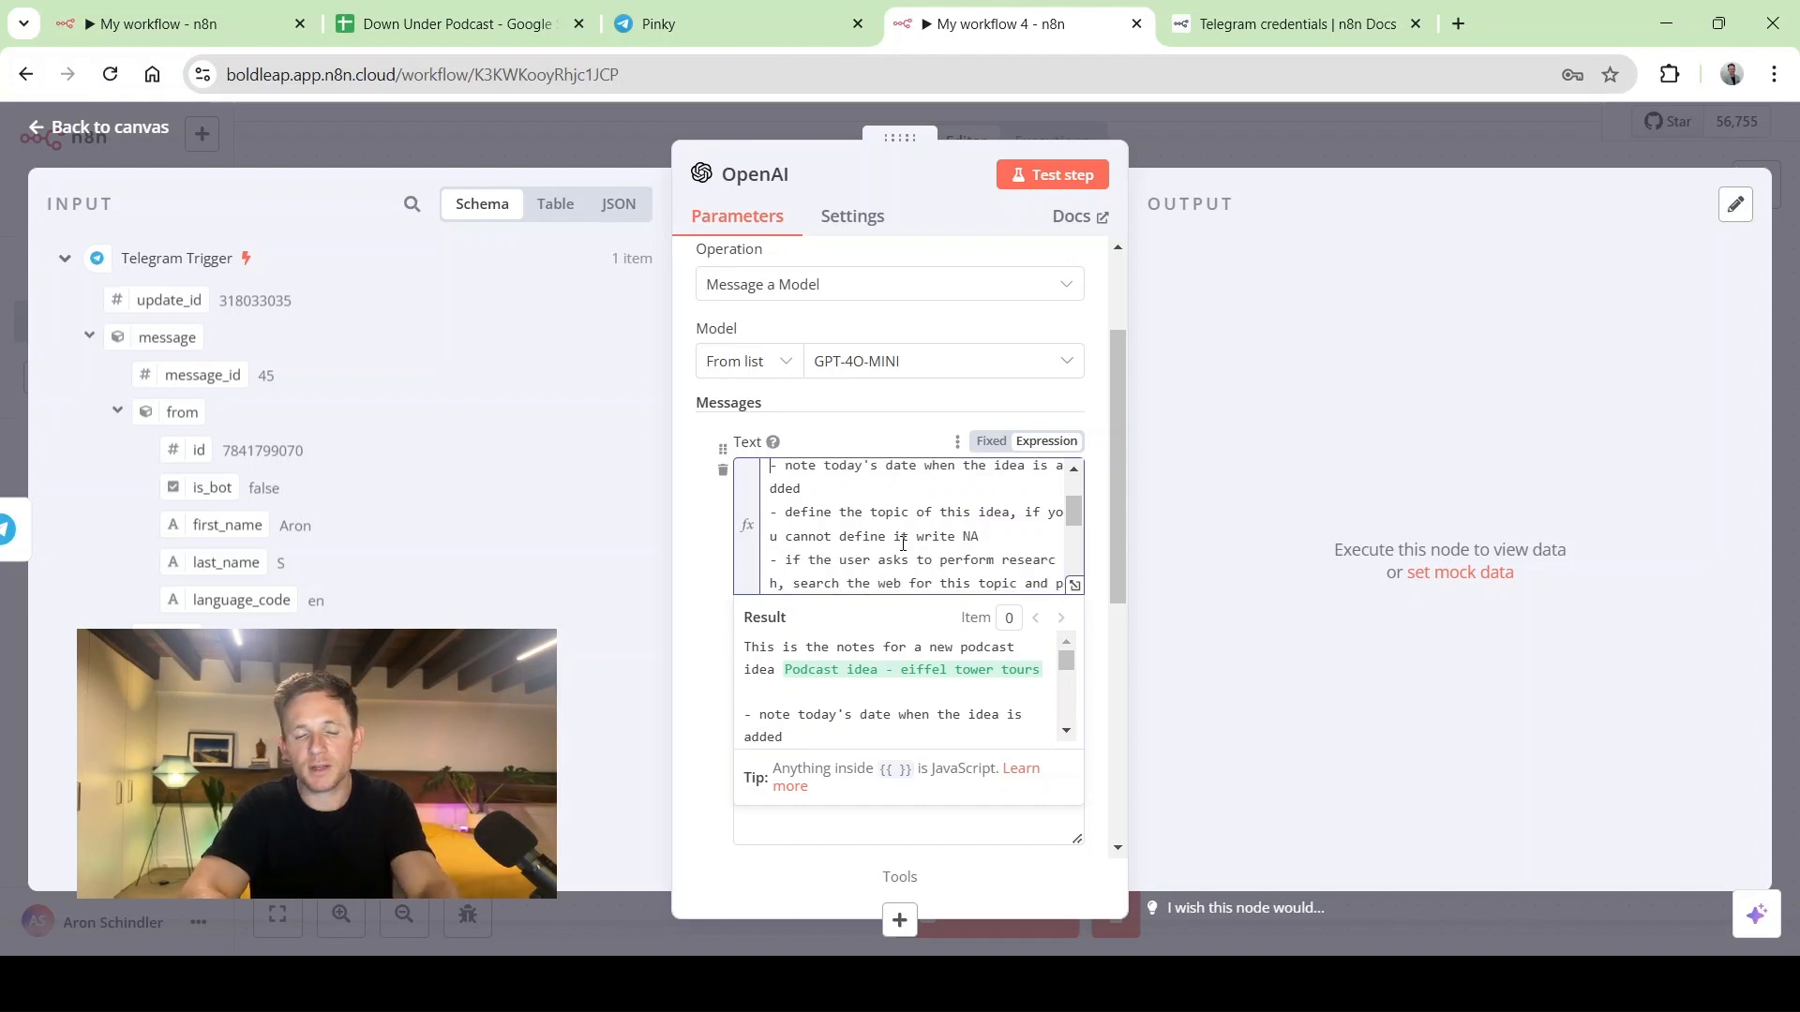
scroll(903, 544, "down", 1)
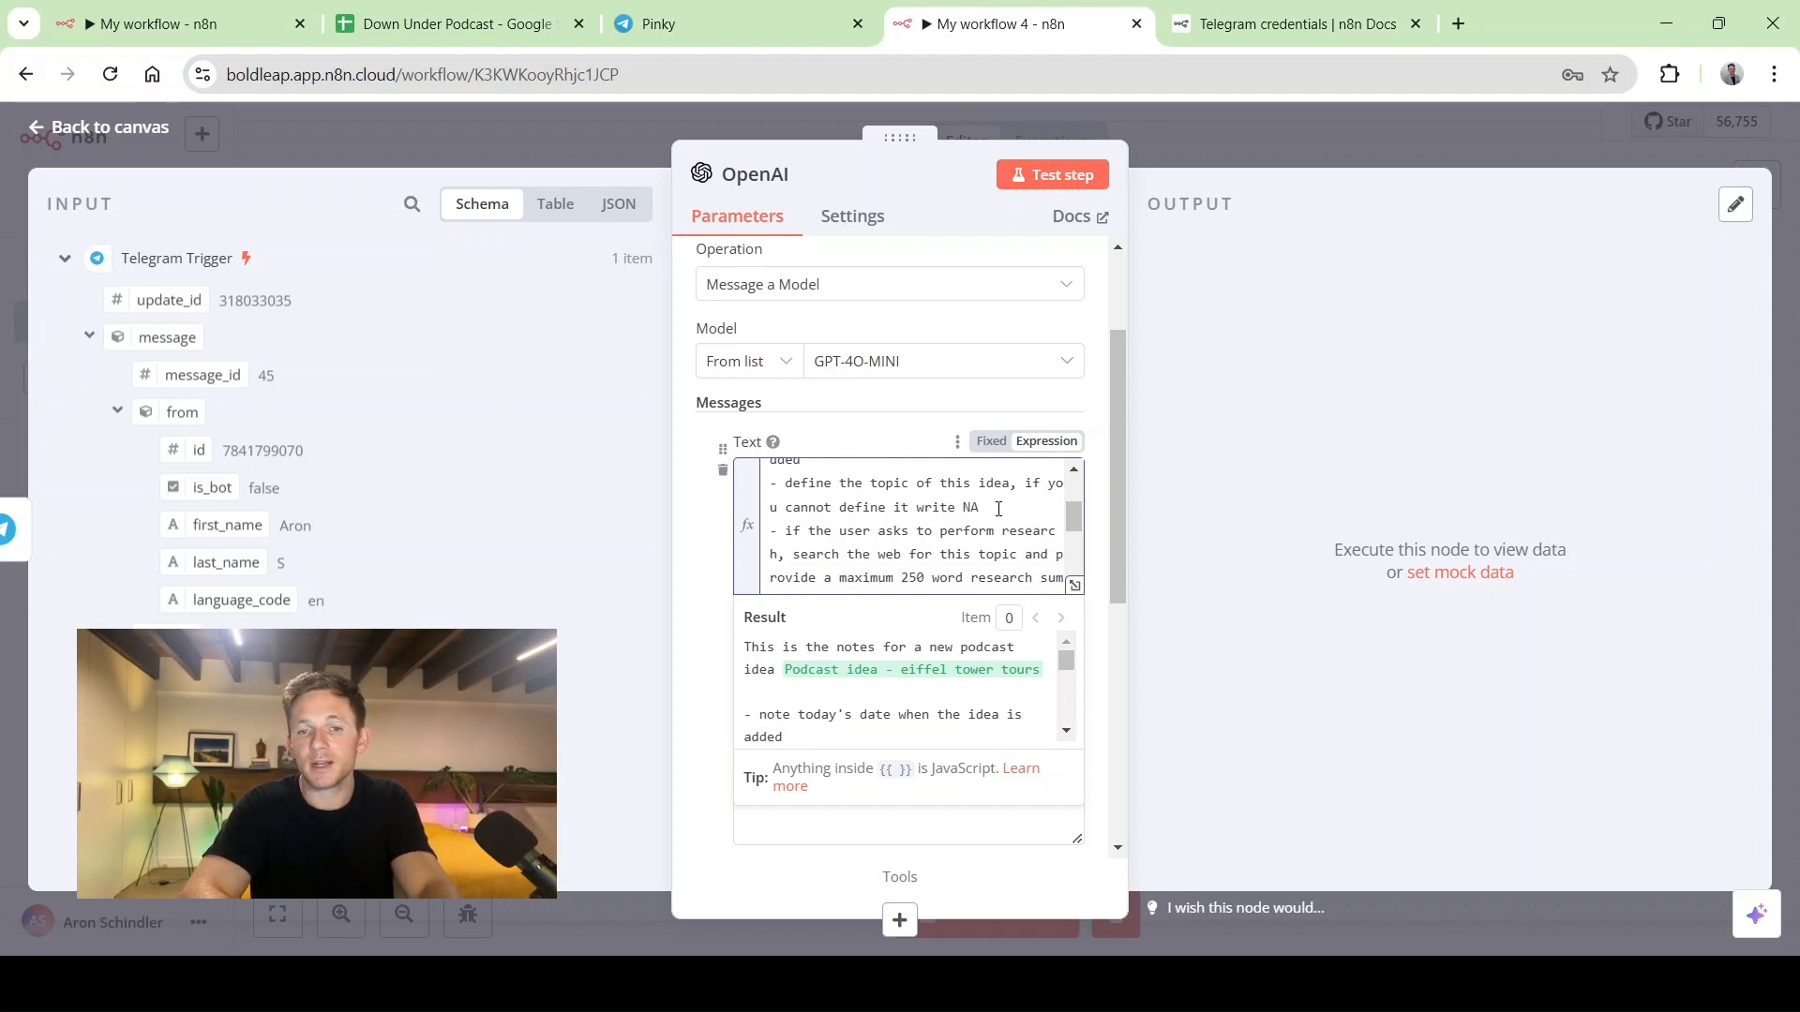
scroll(998, 509, "down", 1)
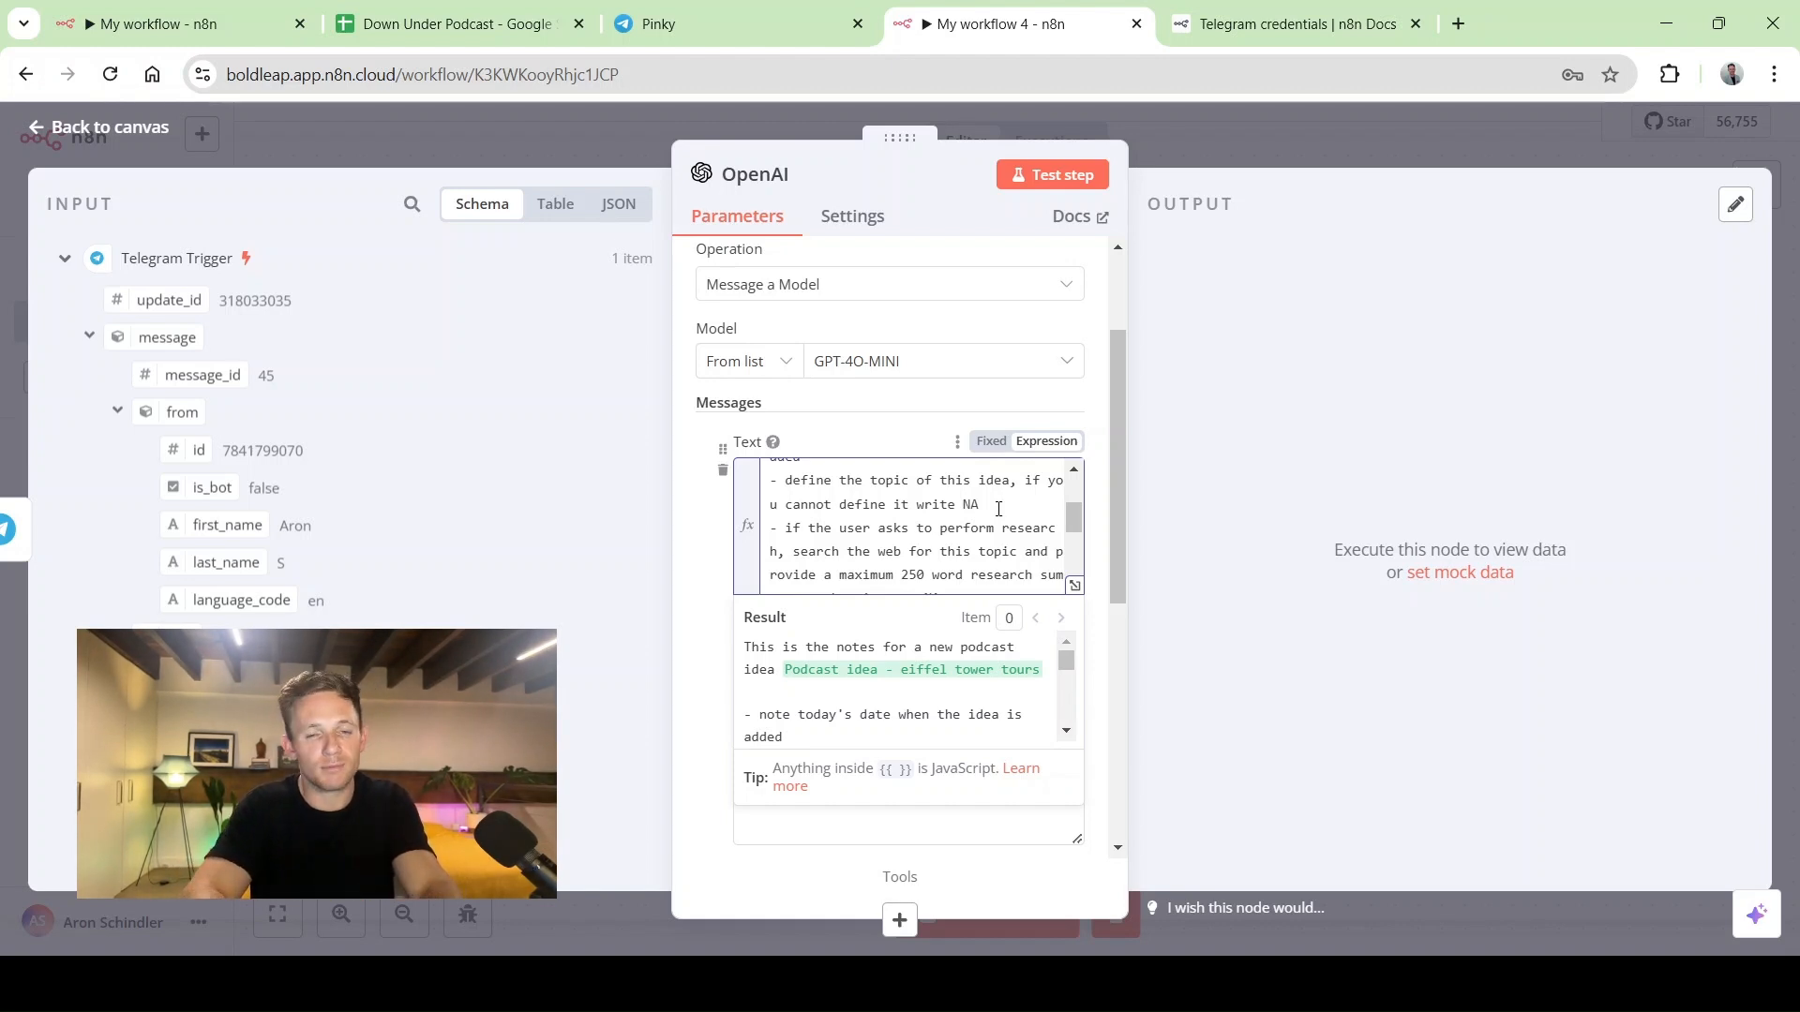
scroll(998, 509, "down", 1)
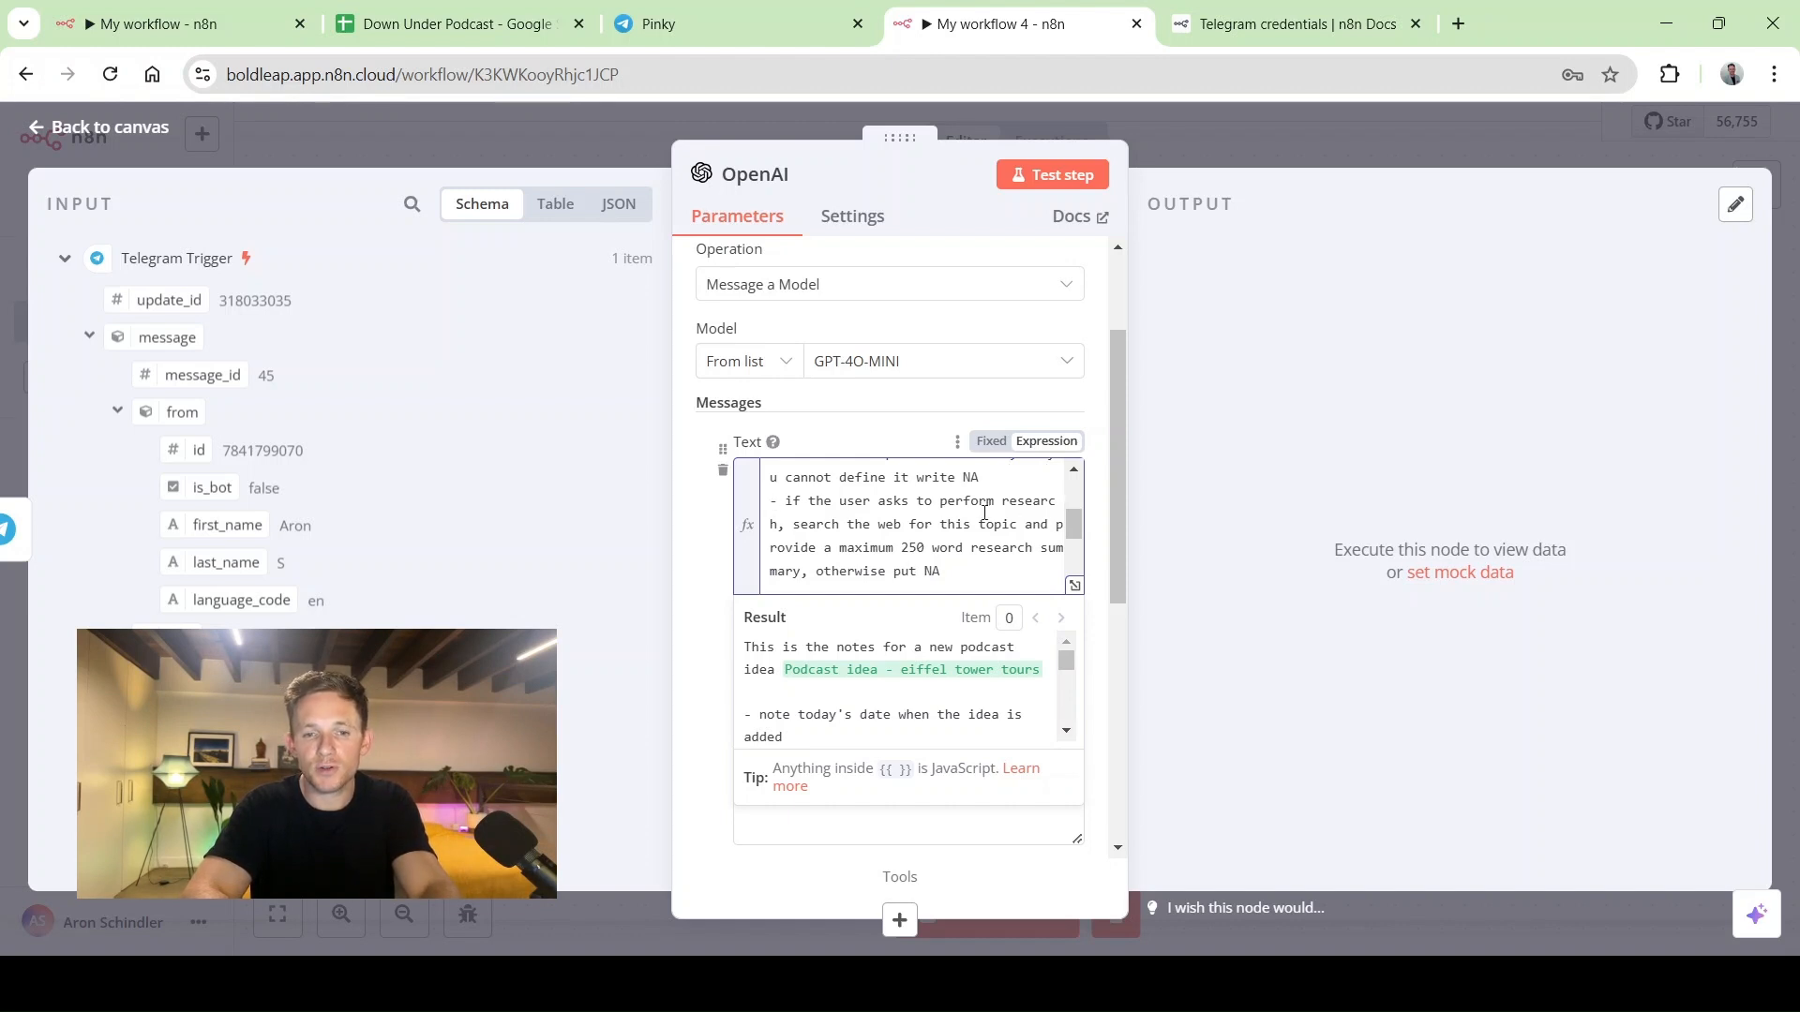
scroll(957, 537, "down", 2)
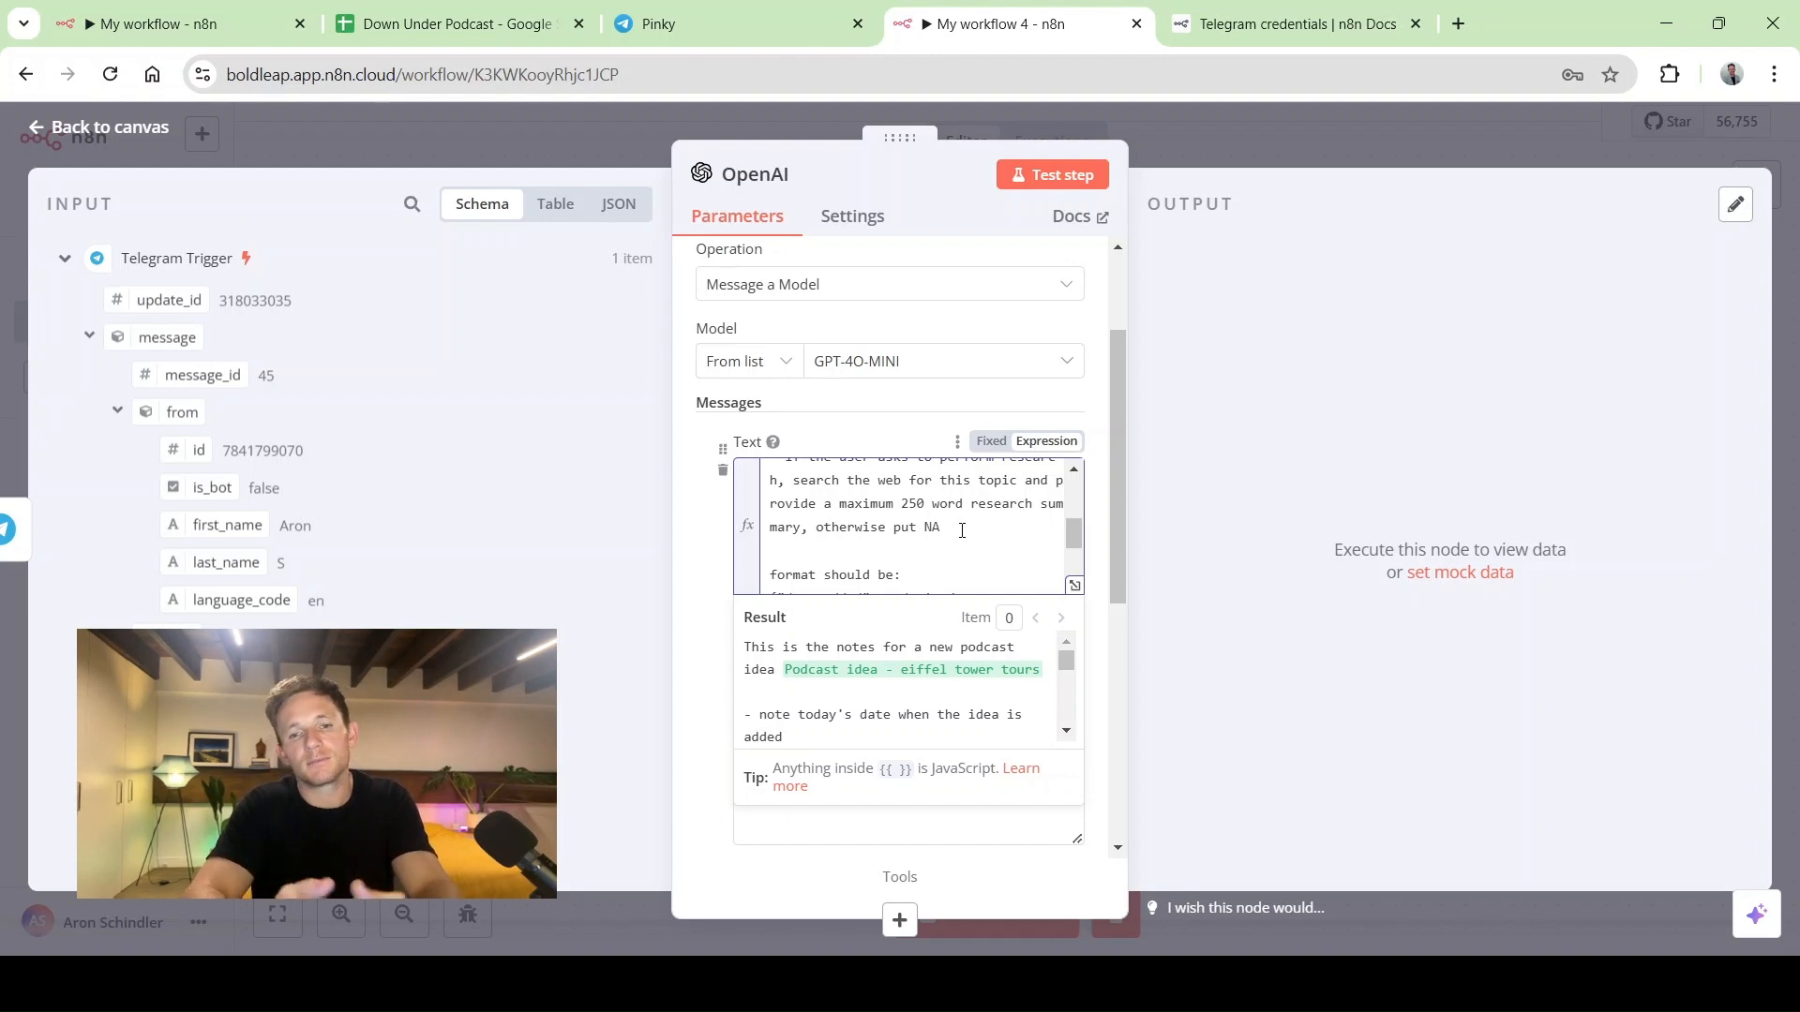
scroll(961, 530, "down", 1)
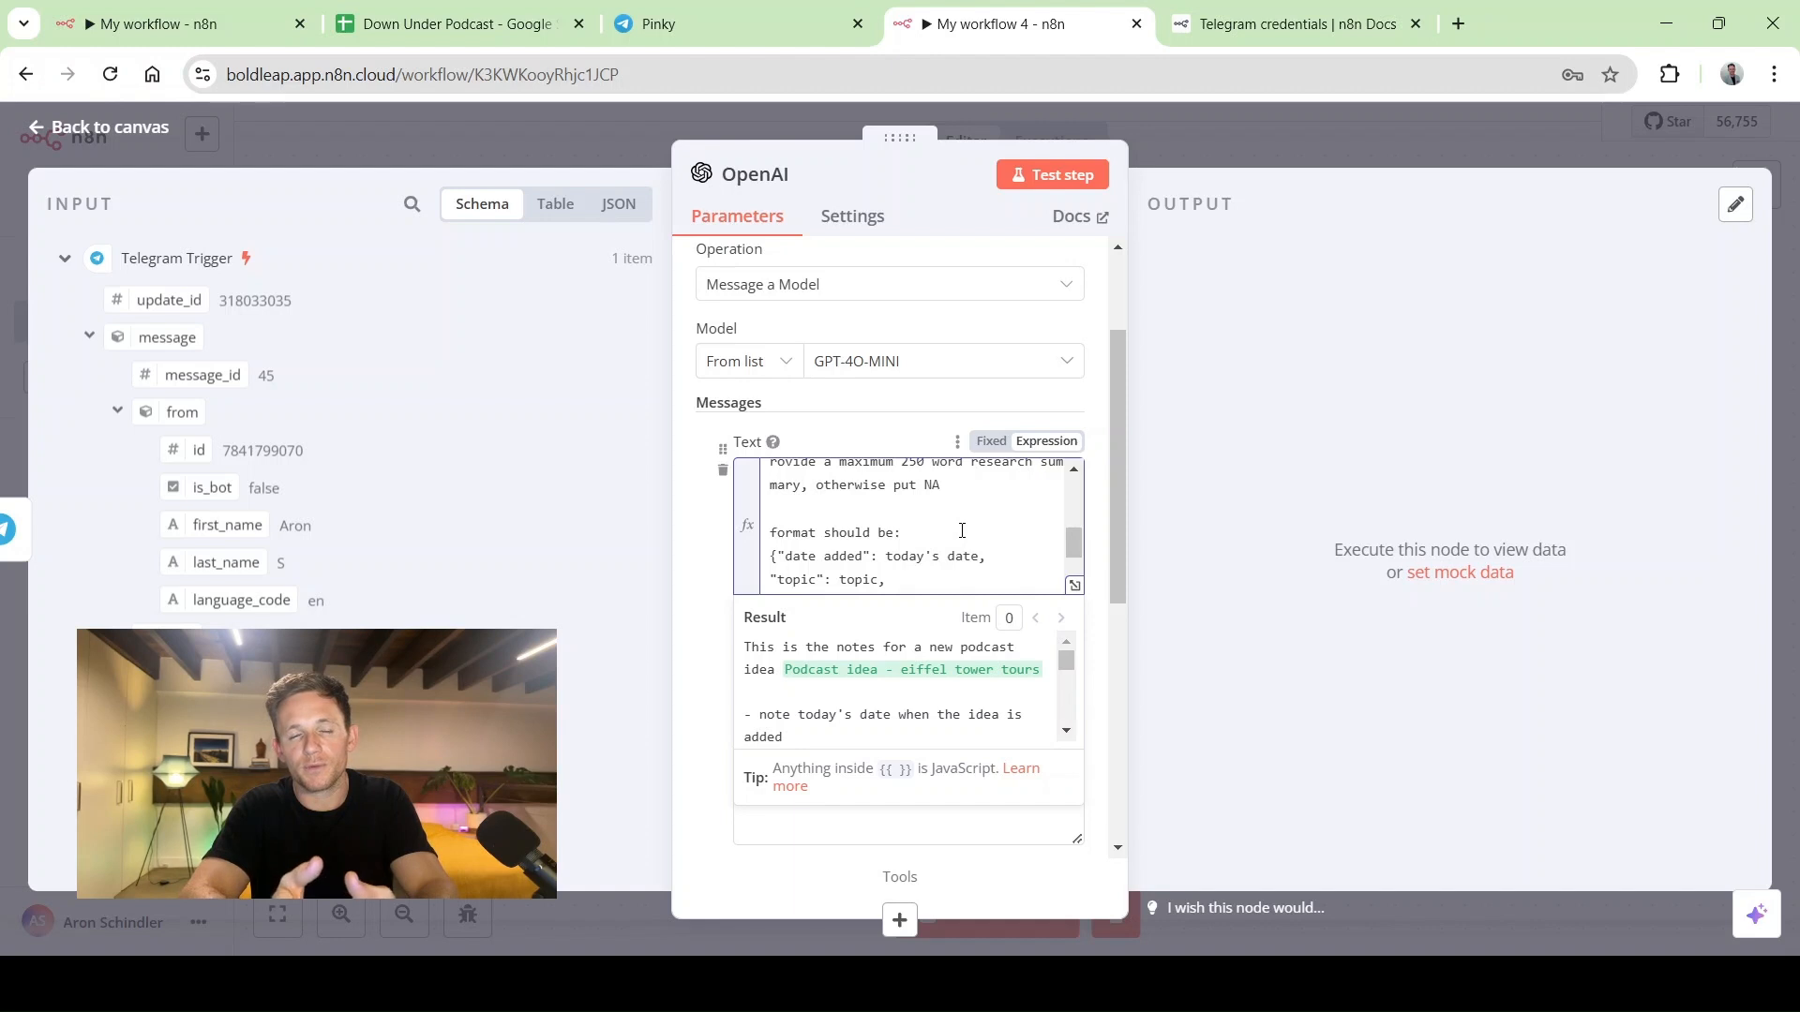
scroll(962, 530, "down", 1)
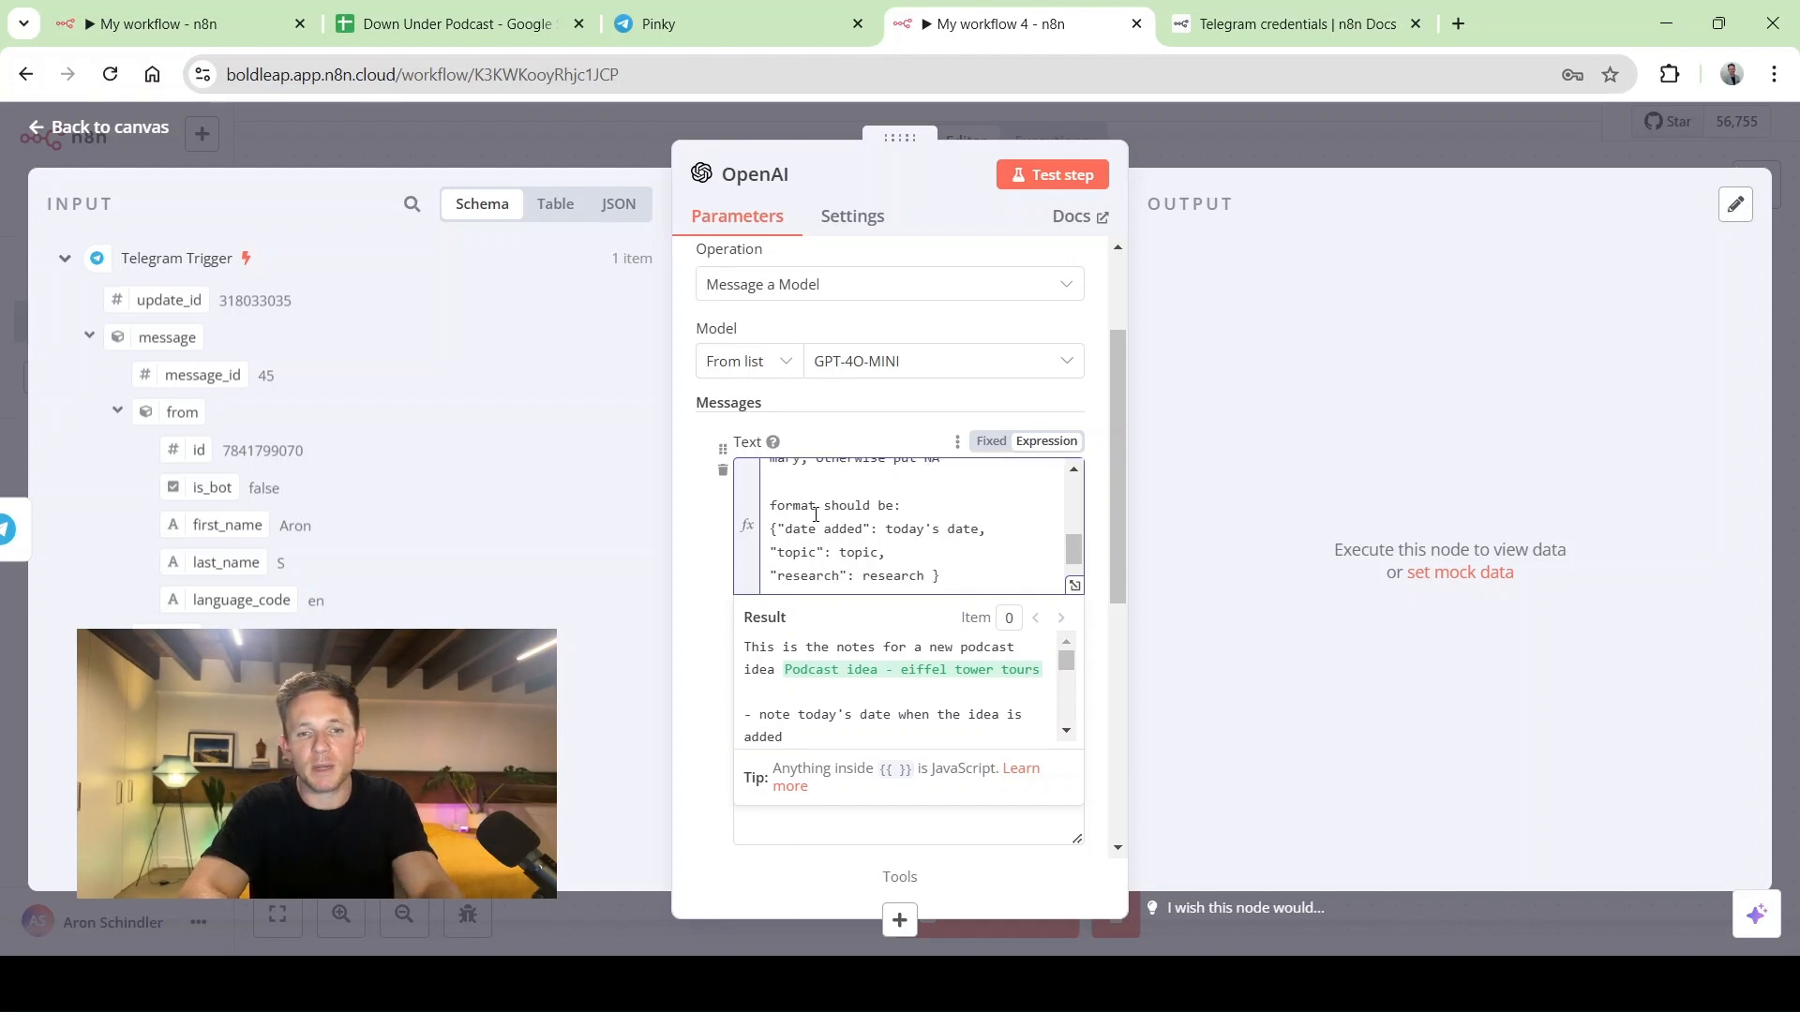
scroll(774, 508, "down", 1)
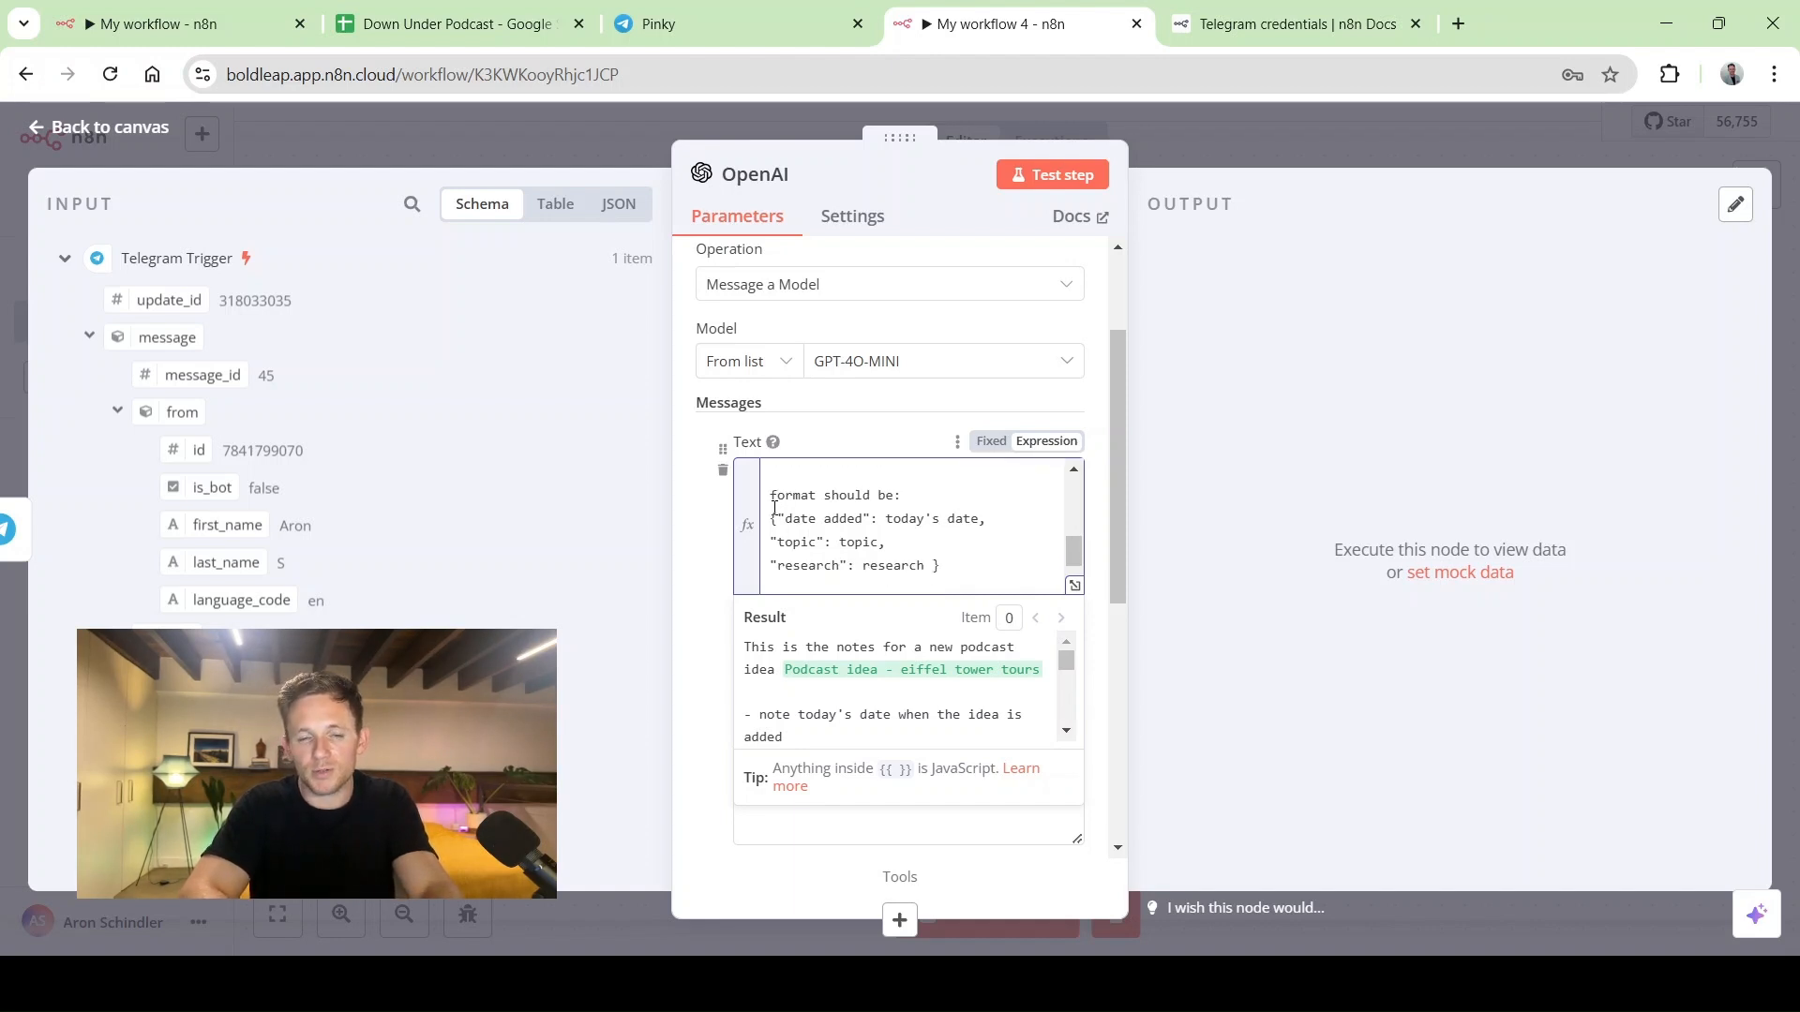
scroll(781, 522, "down", 1)
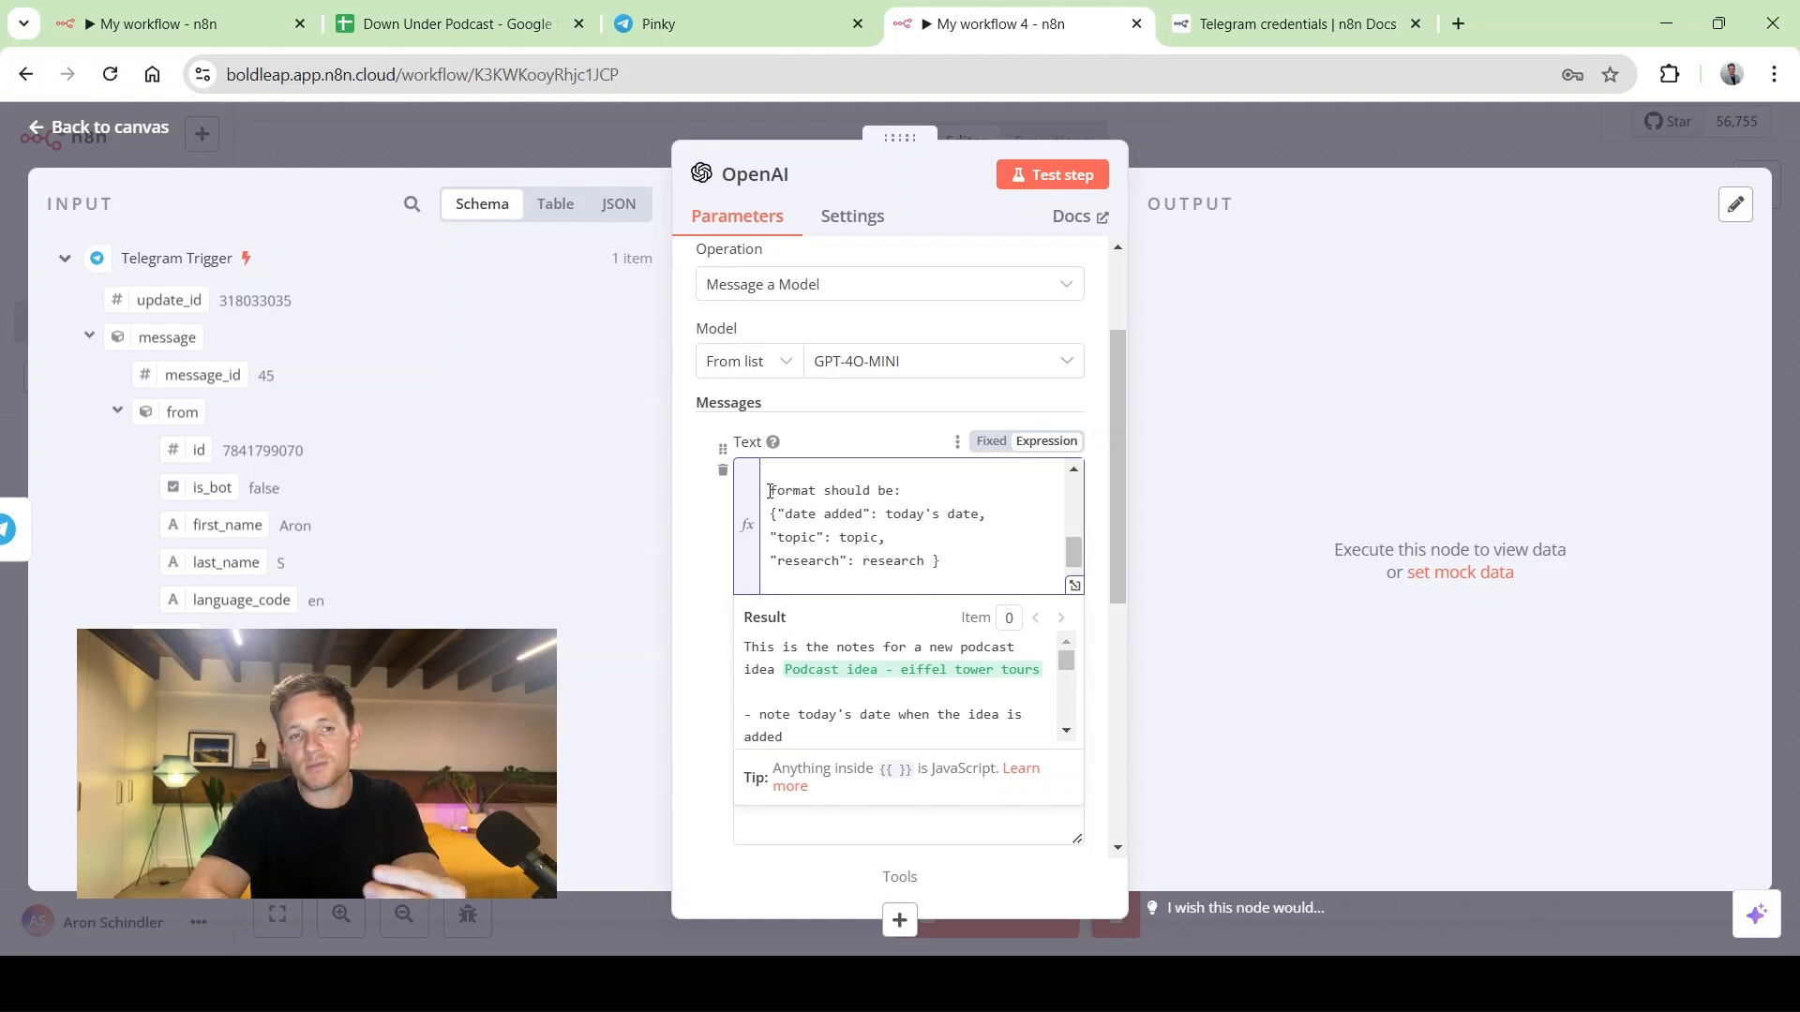
Examine the Date Added, Topic, Research and Status columns in the Down Under Podcast Google Sheet
left_click(474, 36)
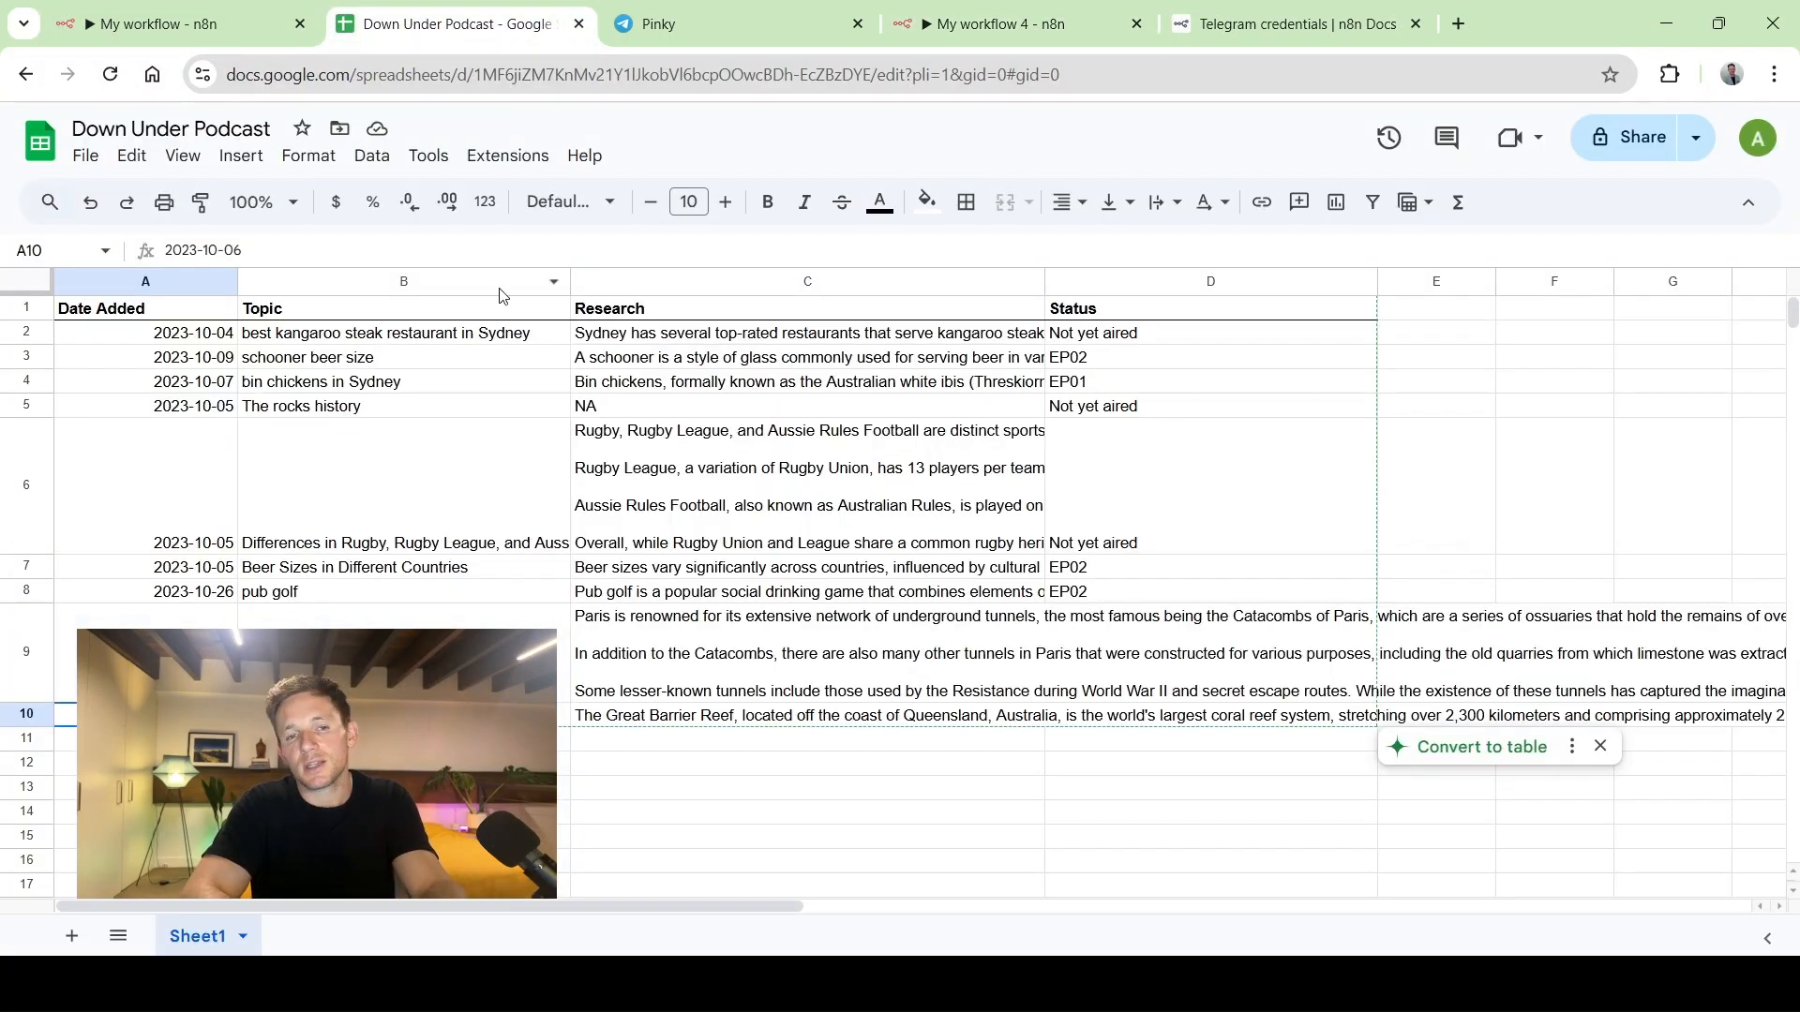
left_click(166, 285)
left_click(367, 285)
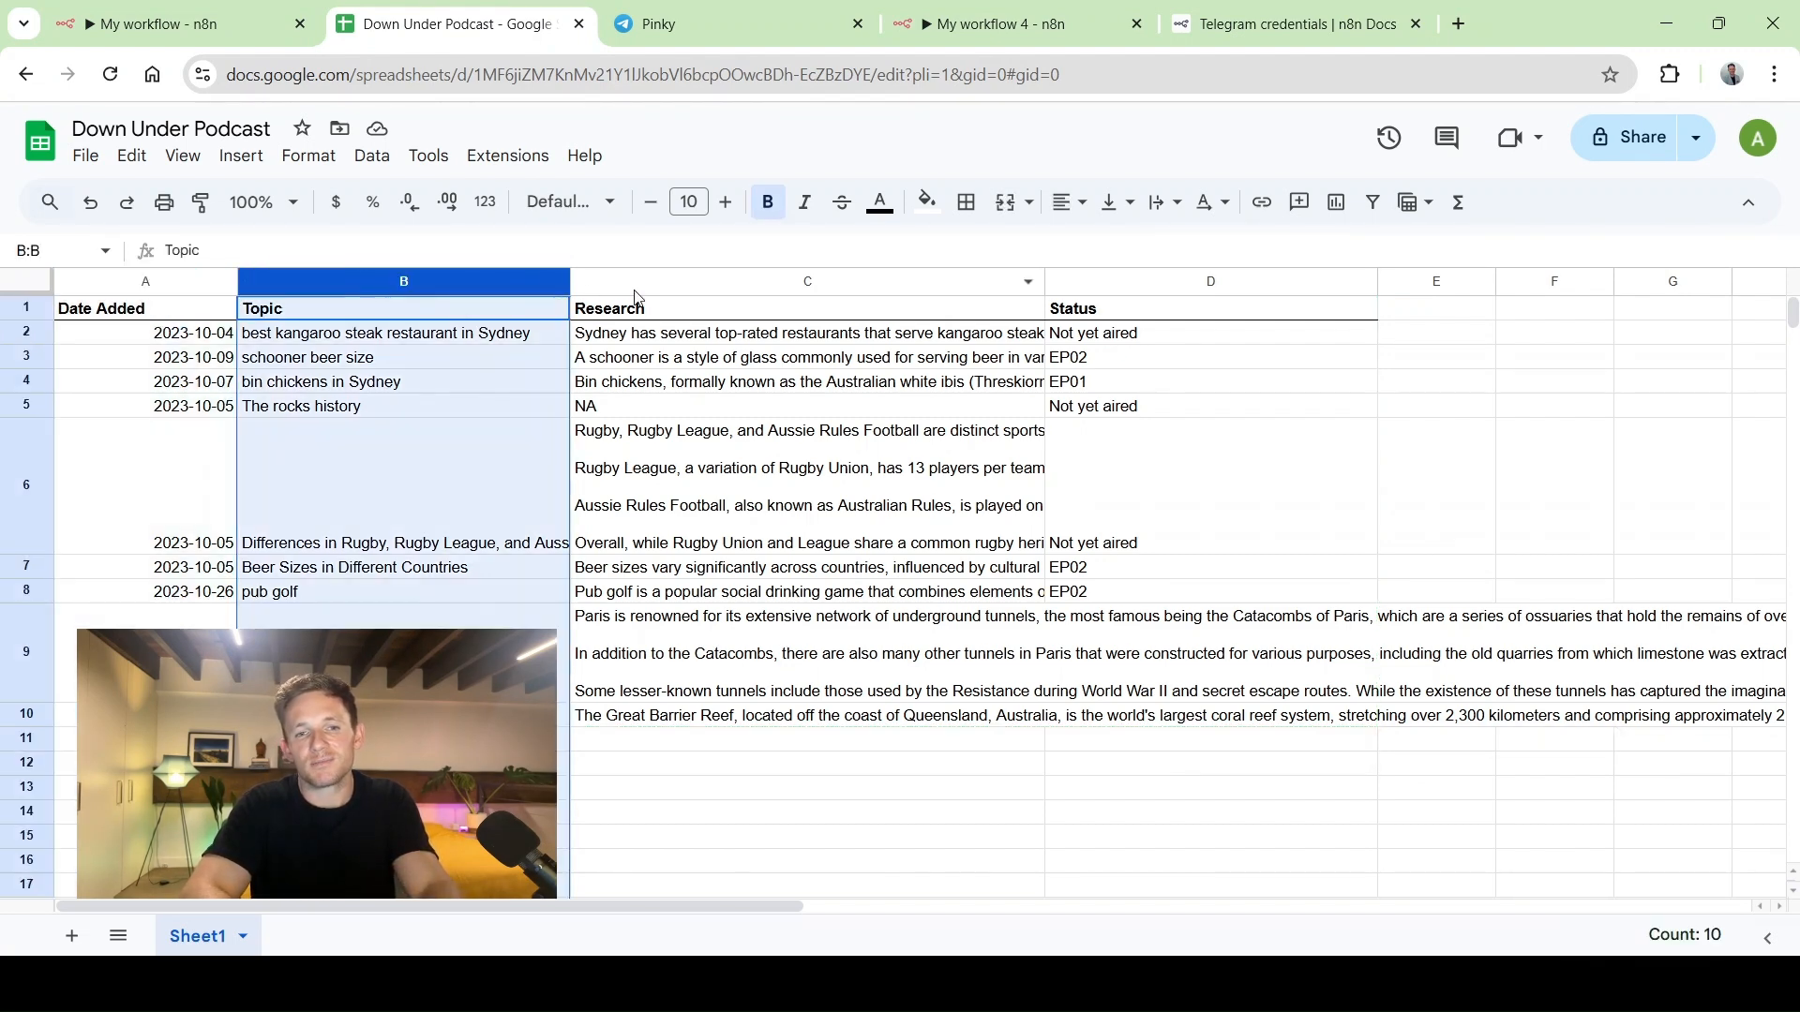
left_click(717, 284)
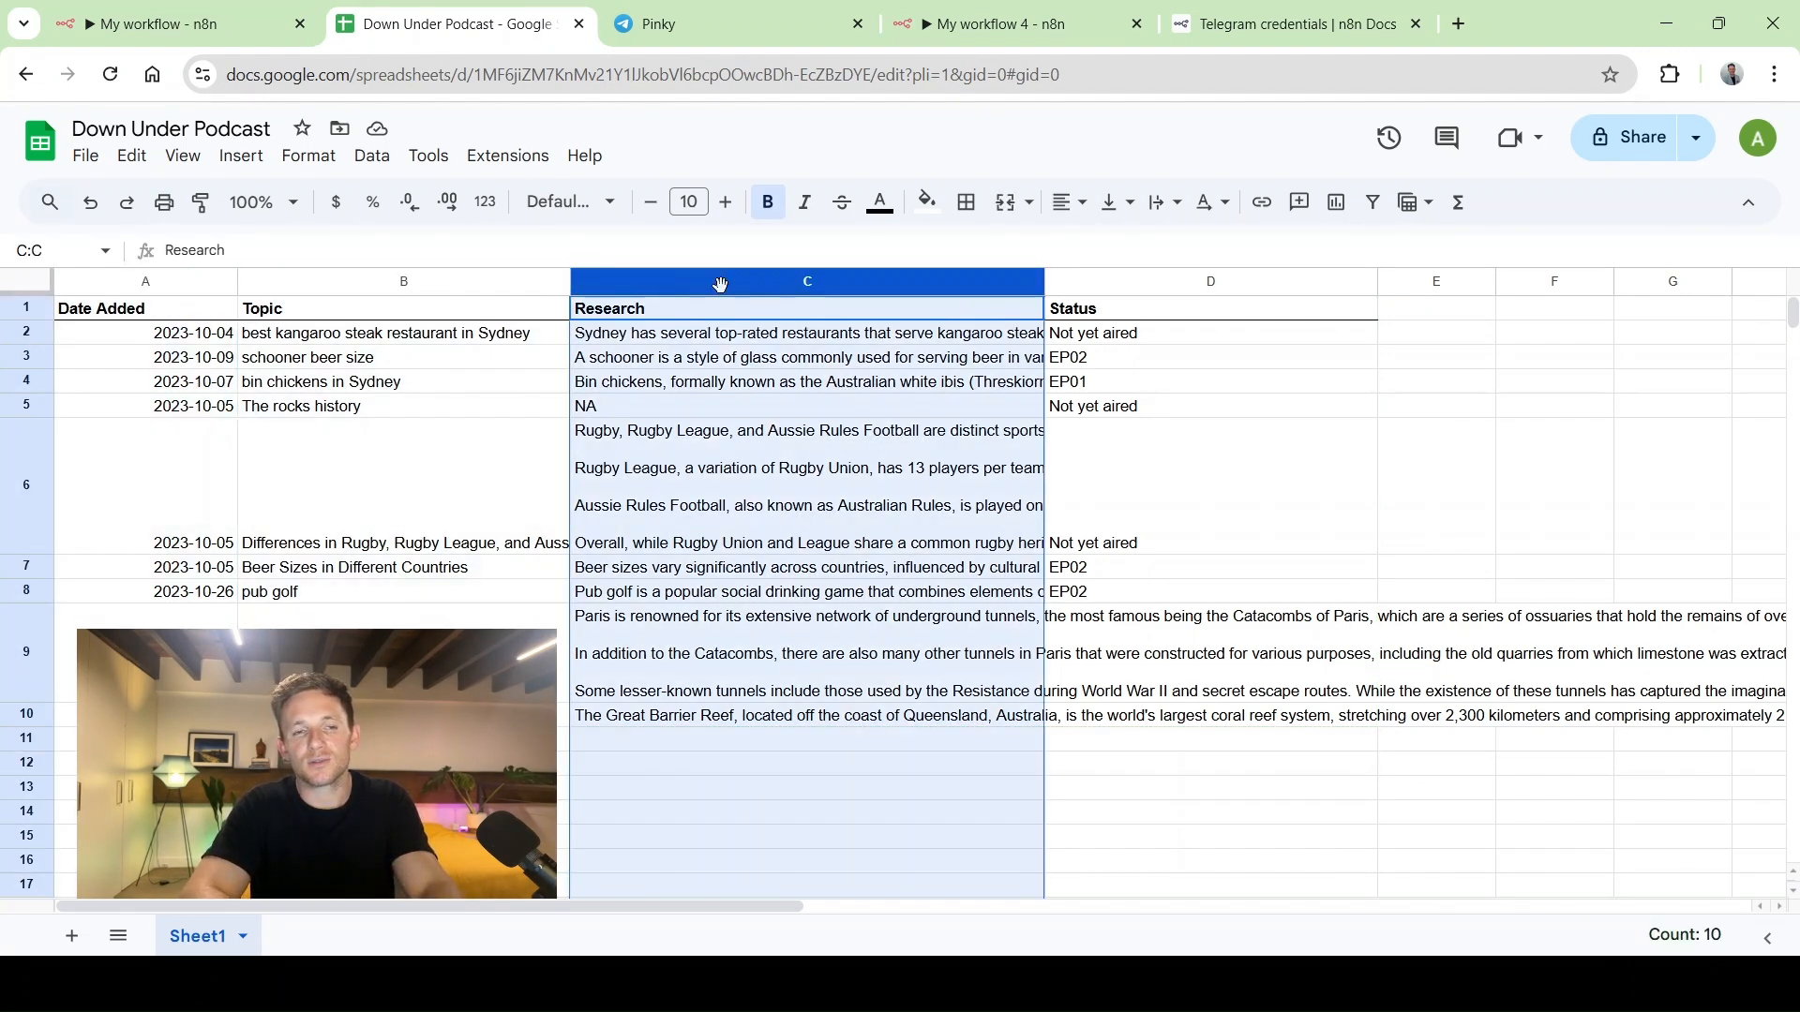
left_click(1131, 283)
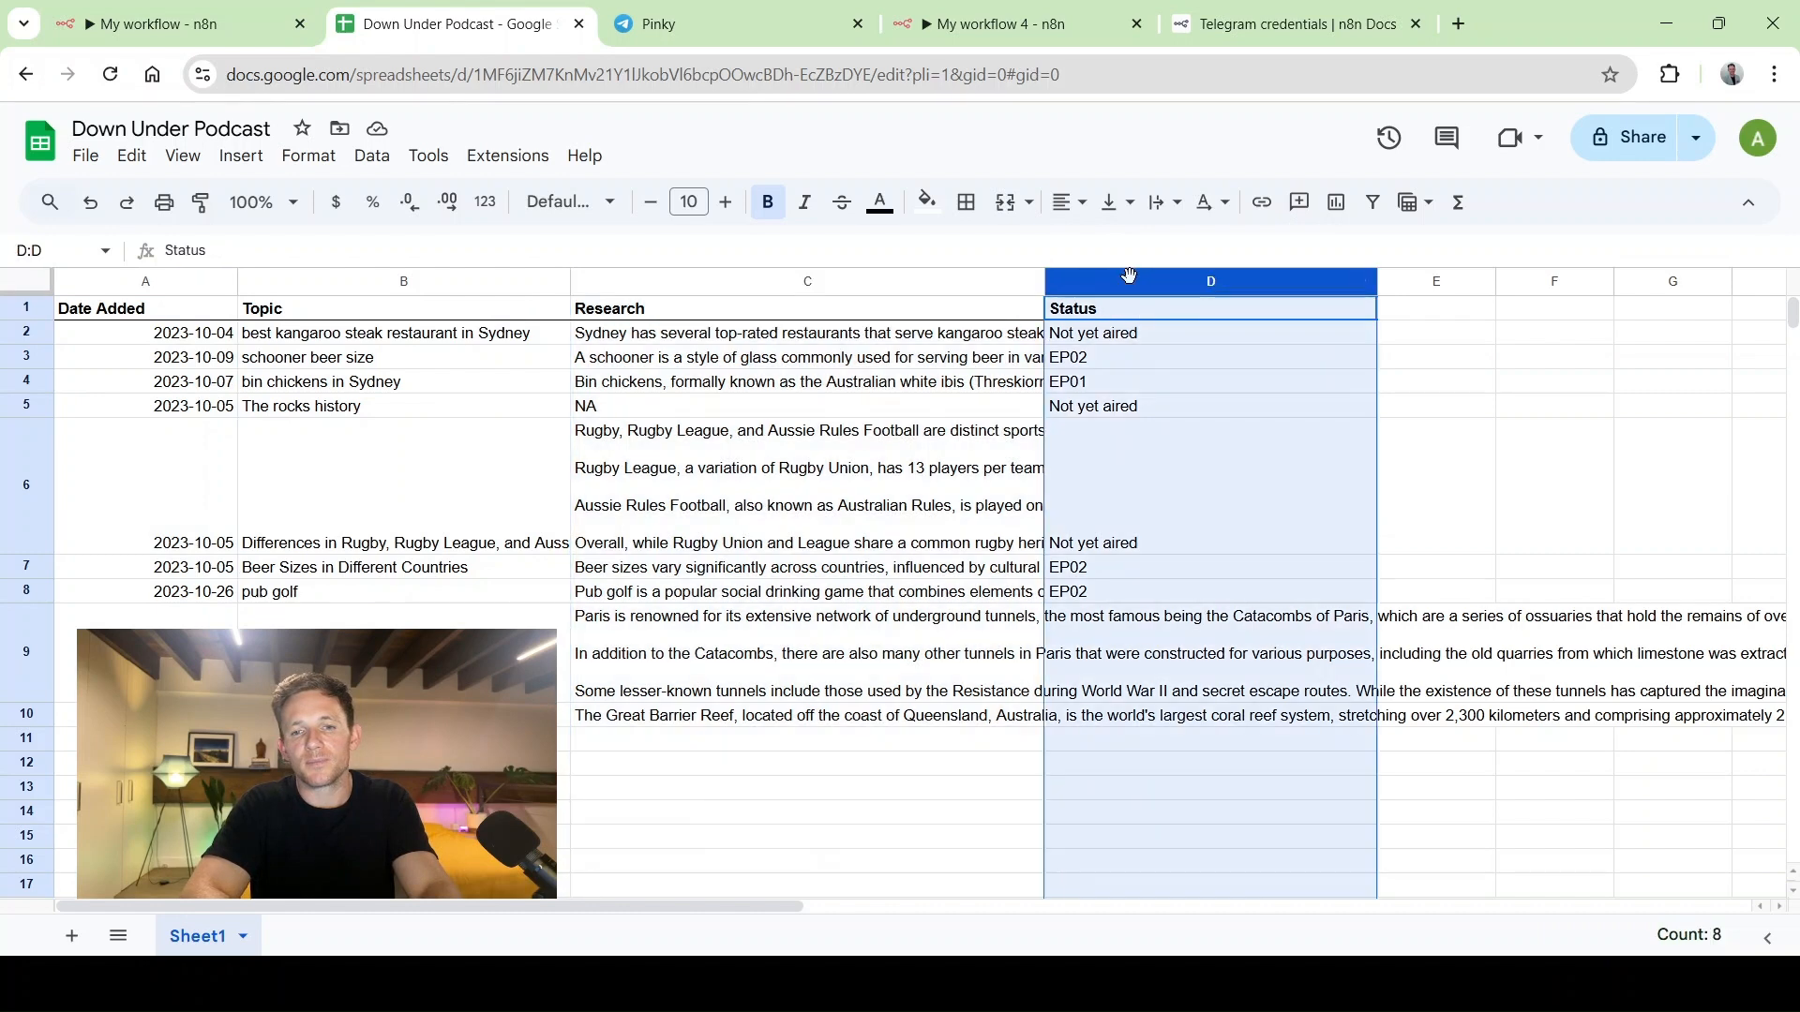
Return to My workflow 4 in n8n and test the OpenAI node
left_click(970, 24)
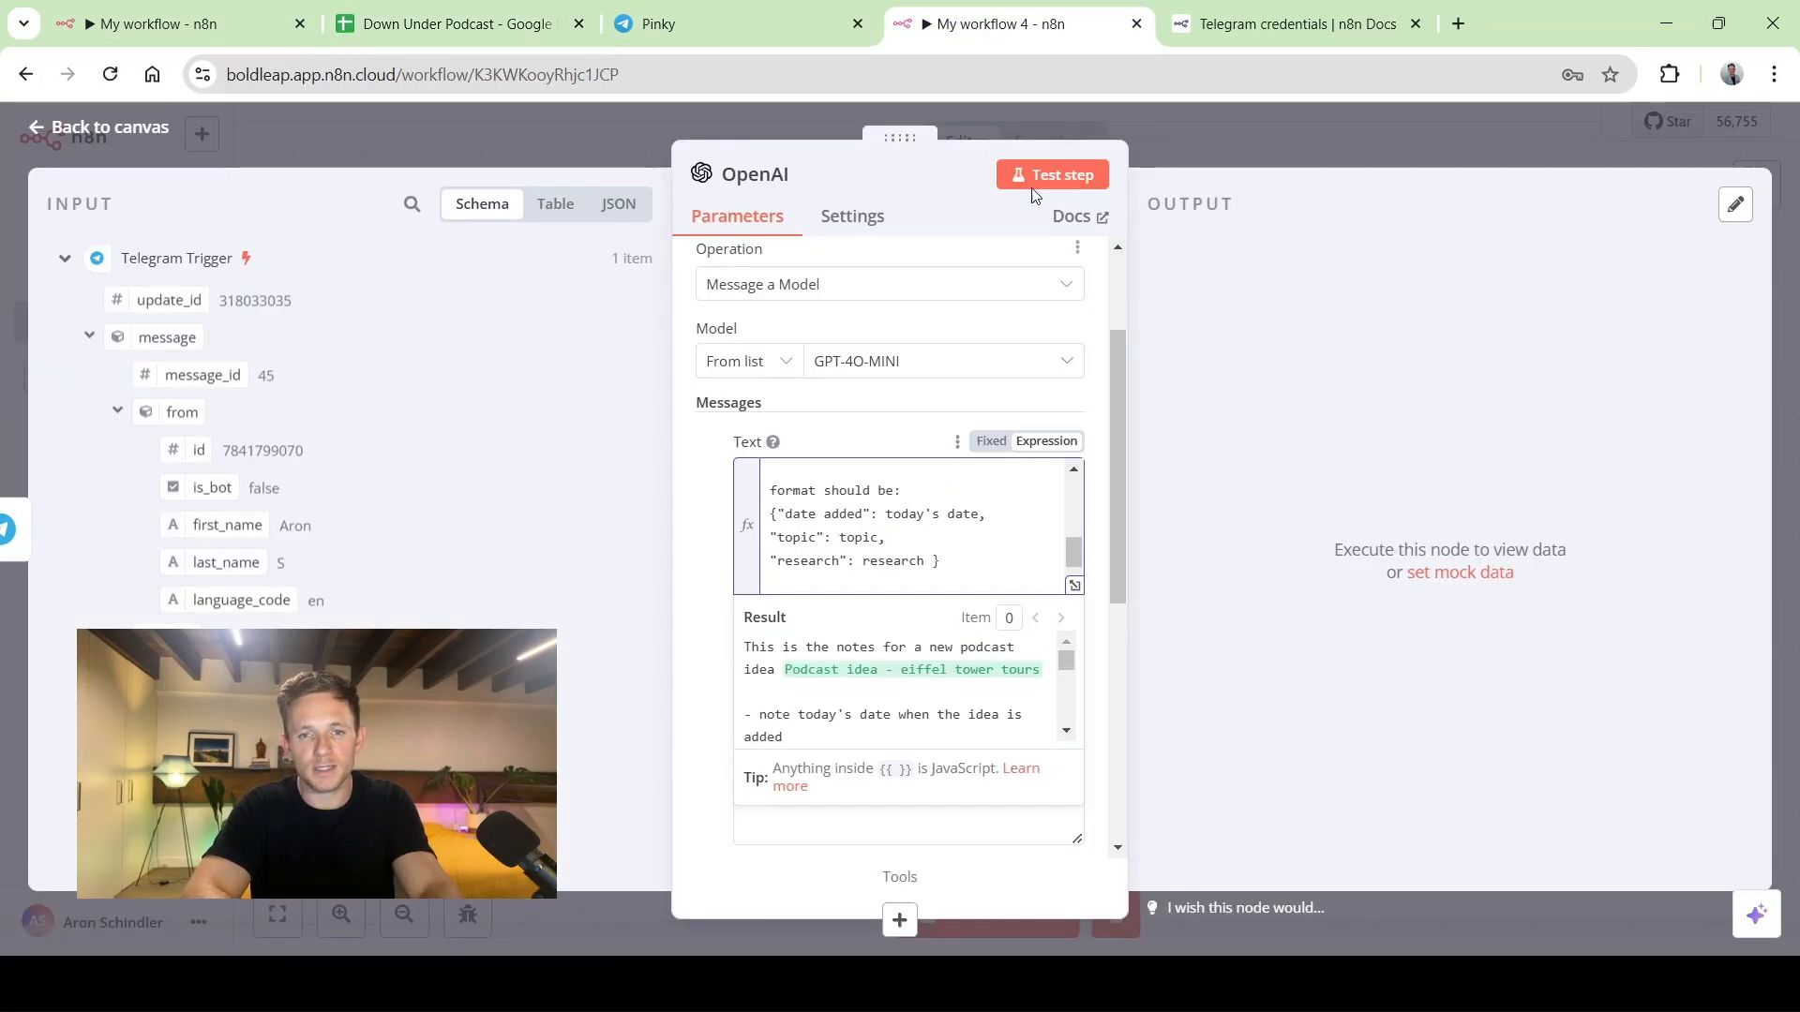
left_click(1037, 175)
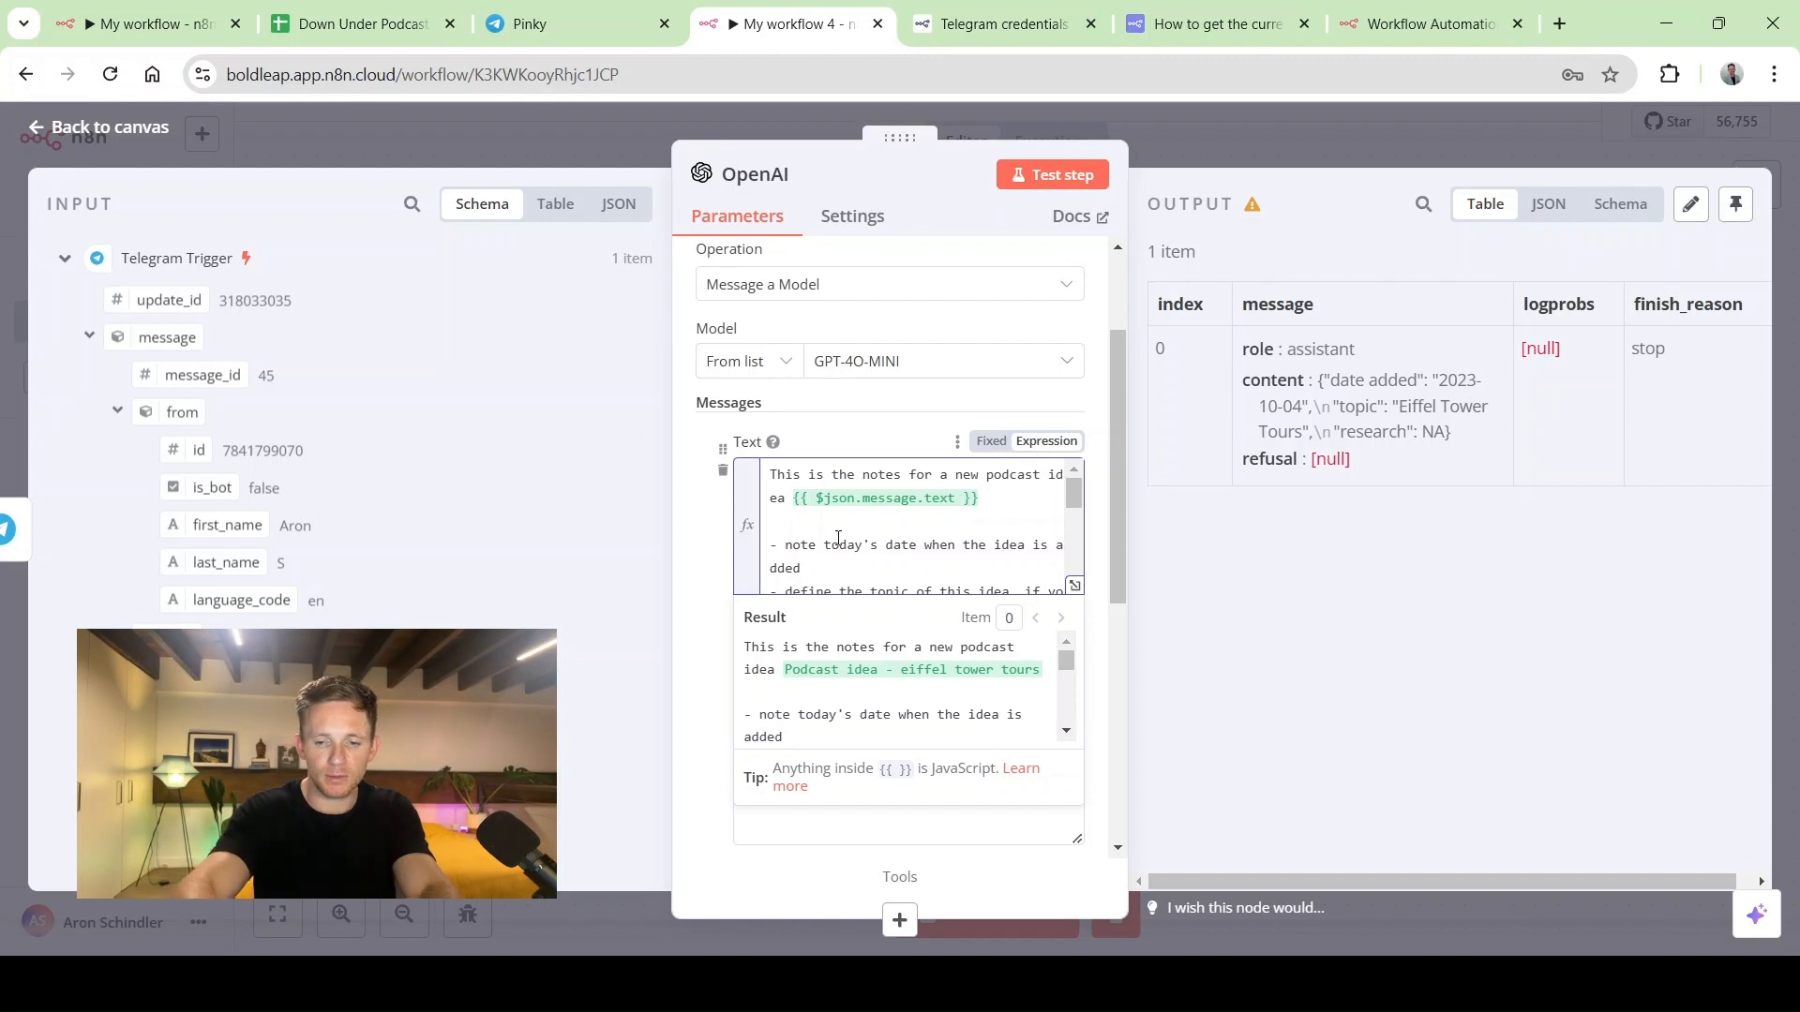
Add the line "- today's date is {{ $now }}" above the date instruction in the first message's prompt
scroll(838, 537, "down", 3)
scroll(838, 537, "up", 3)
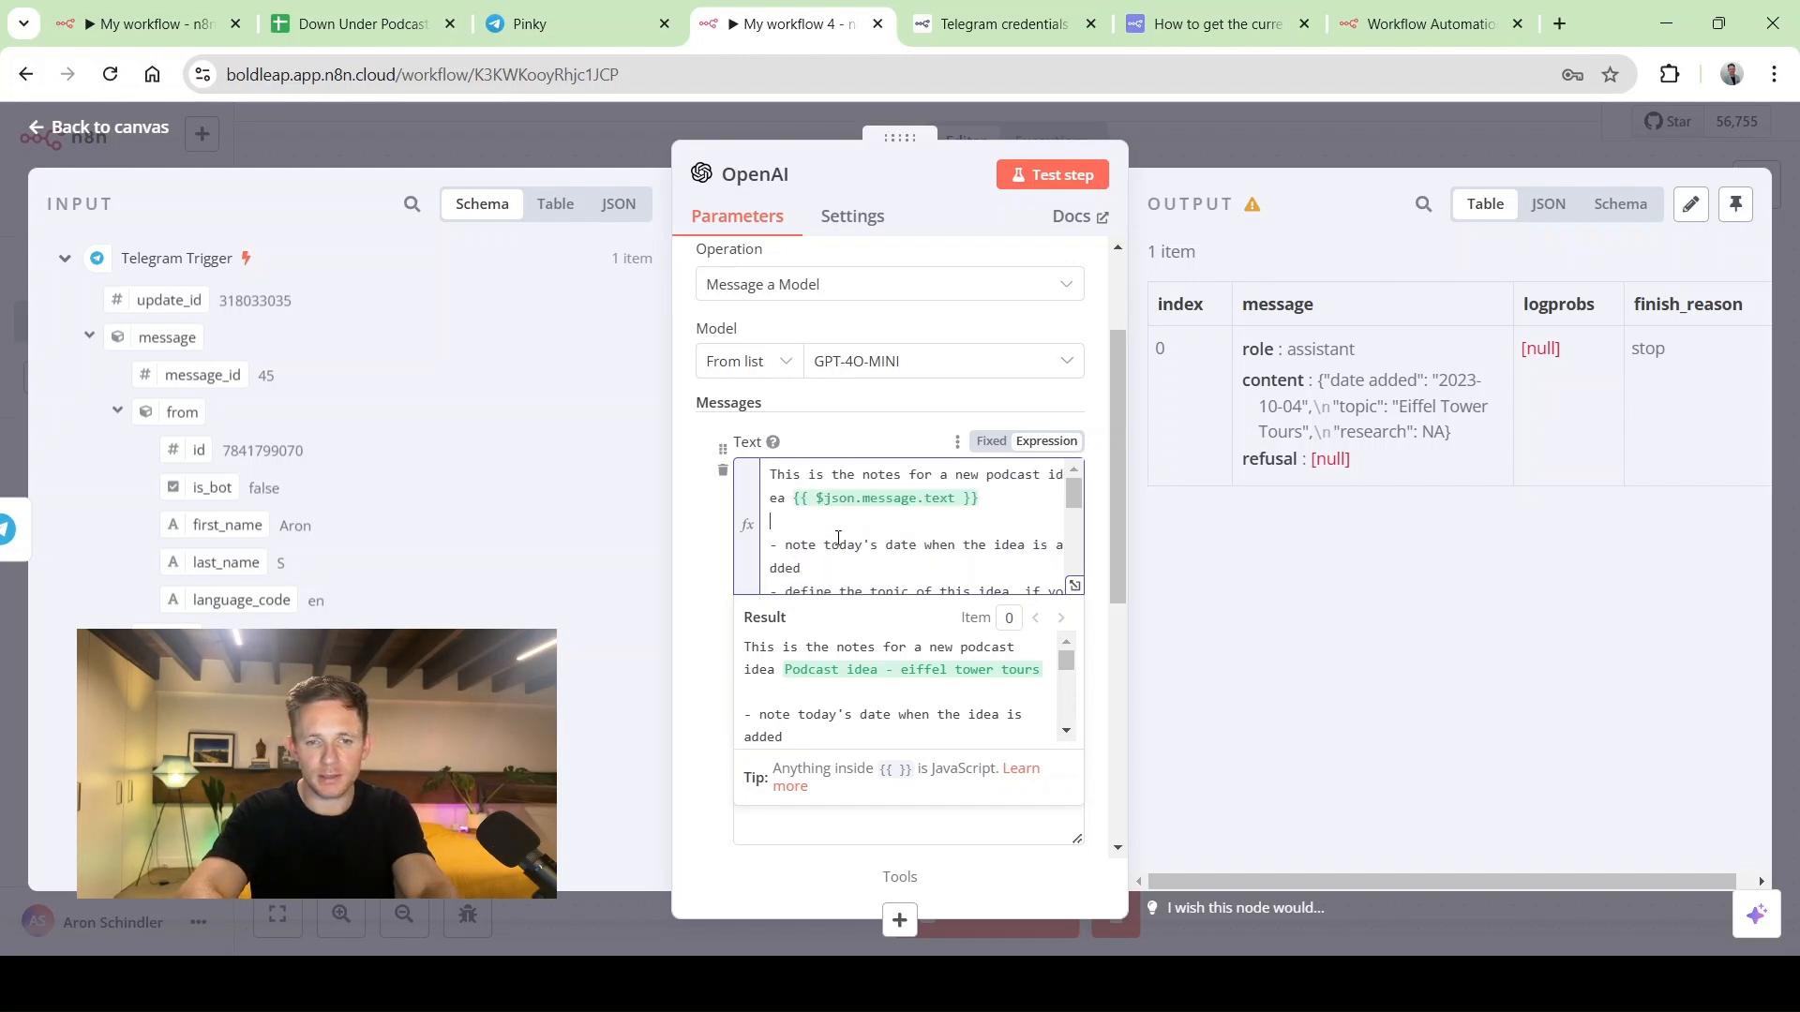
key("Return")
type("- ")
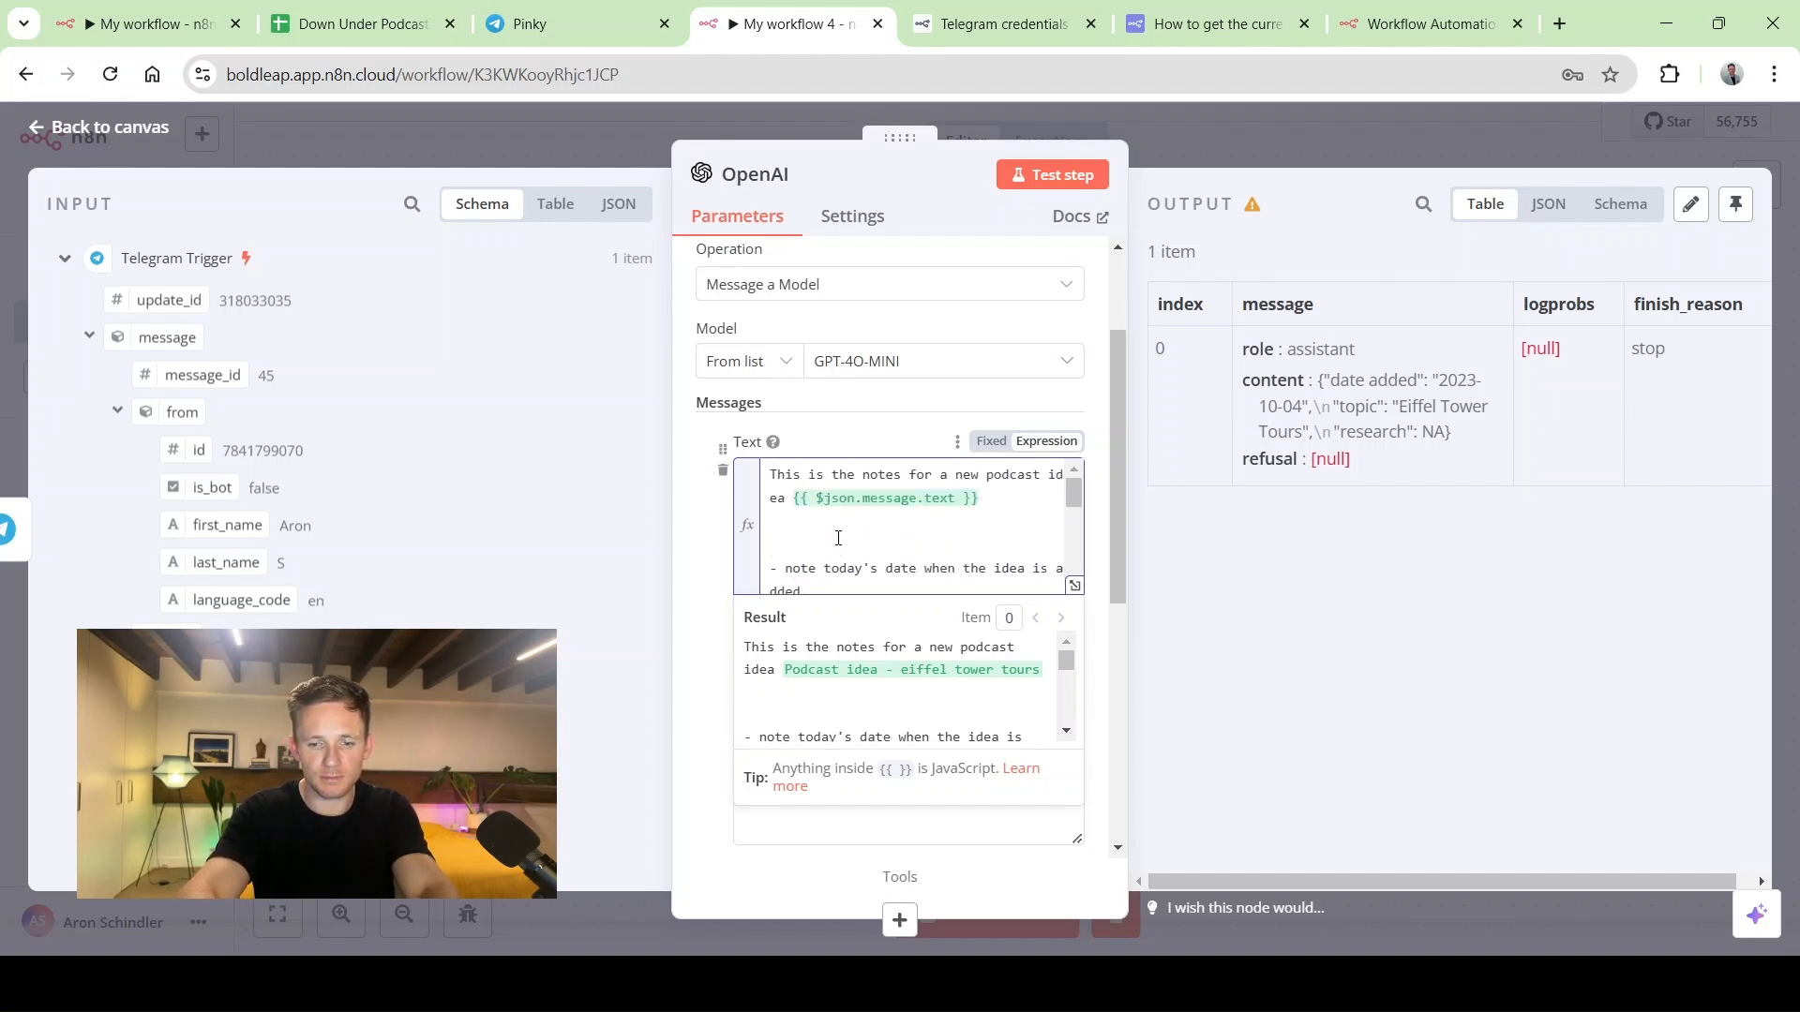
type("toda")
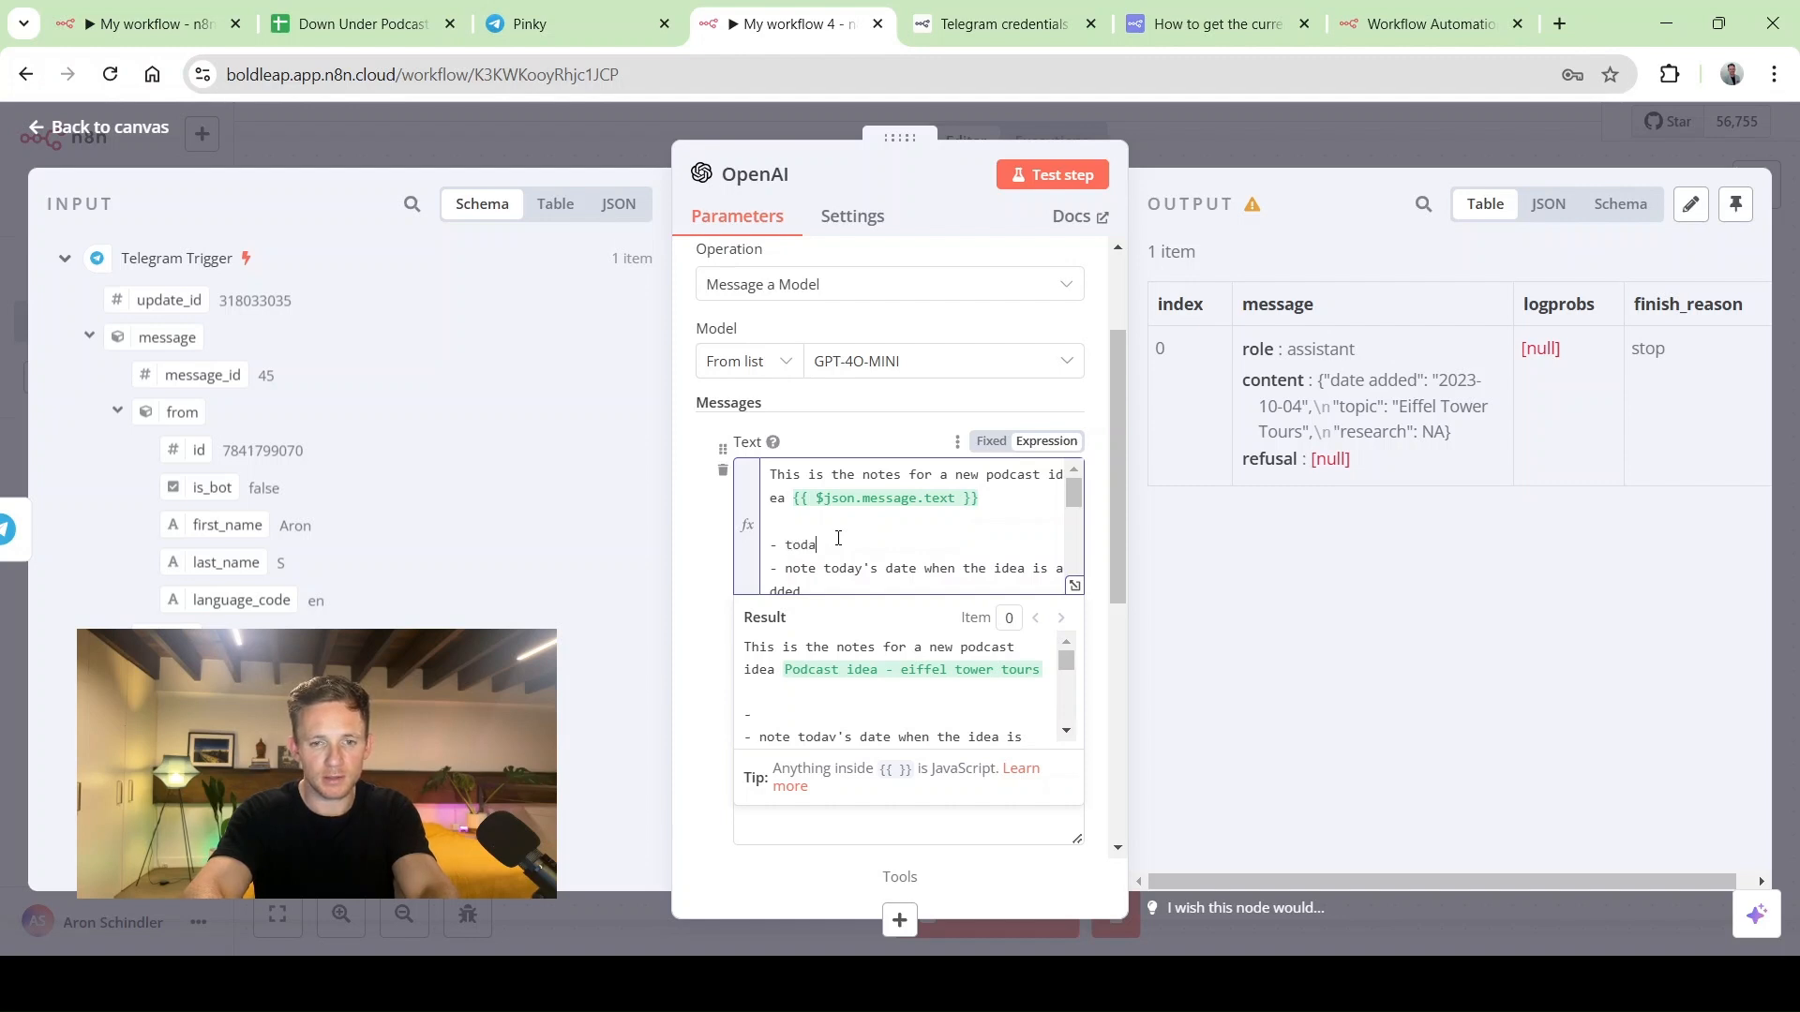
type("y's date")
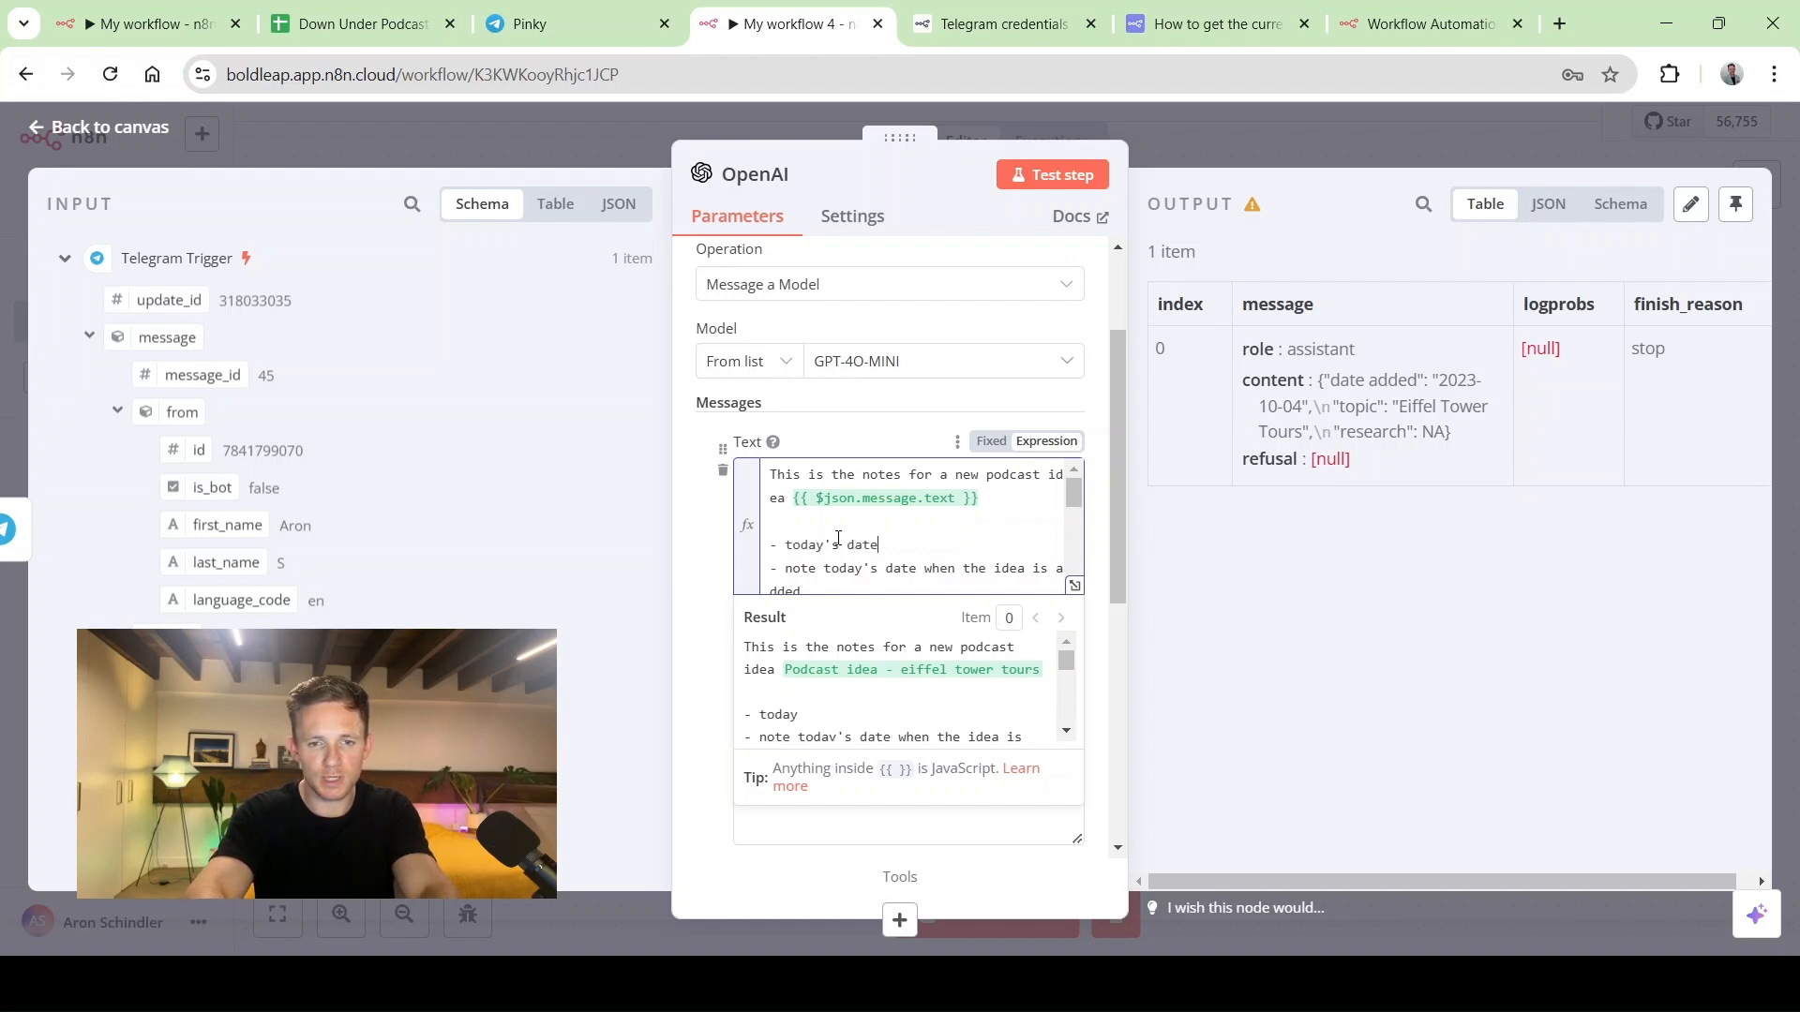
type(" is")
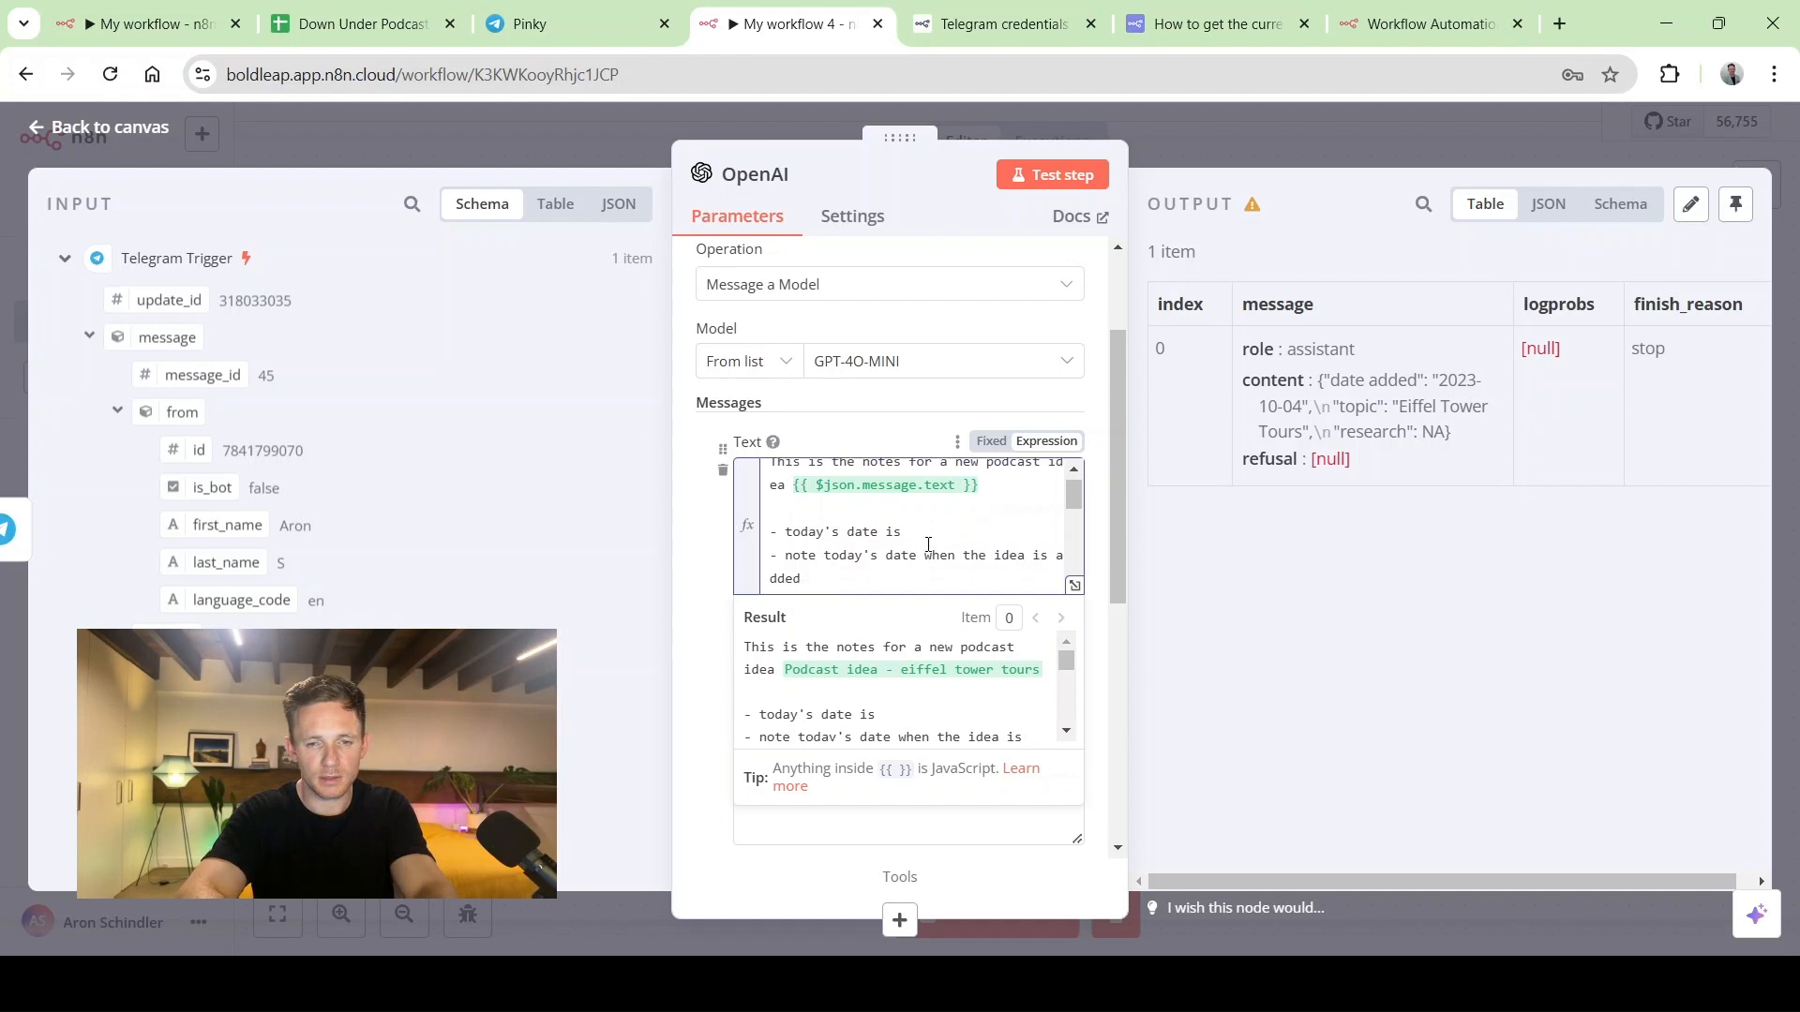
type(" {{ $now }}")
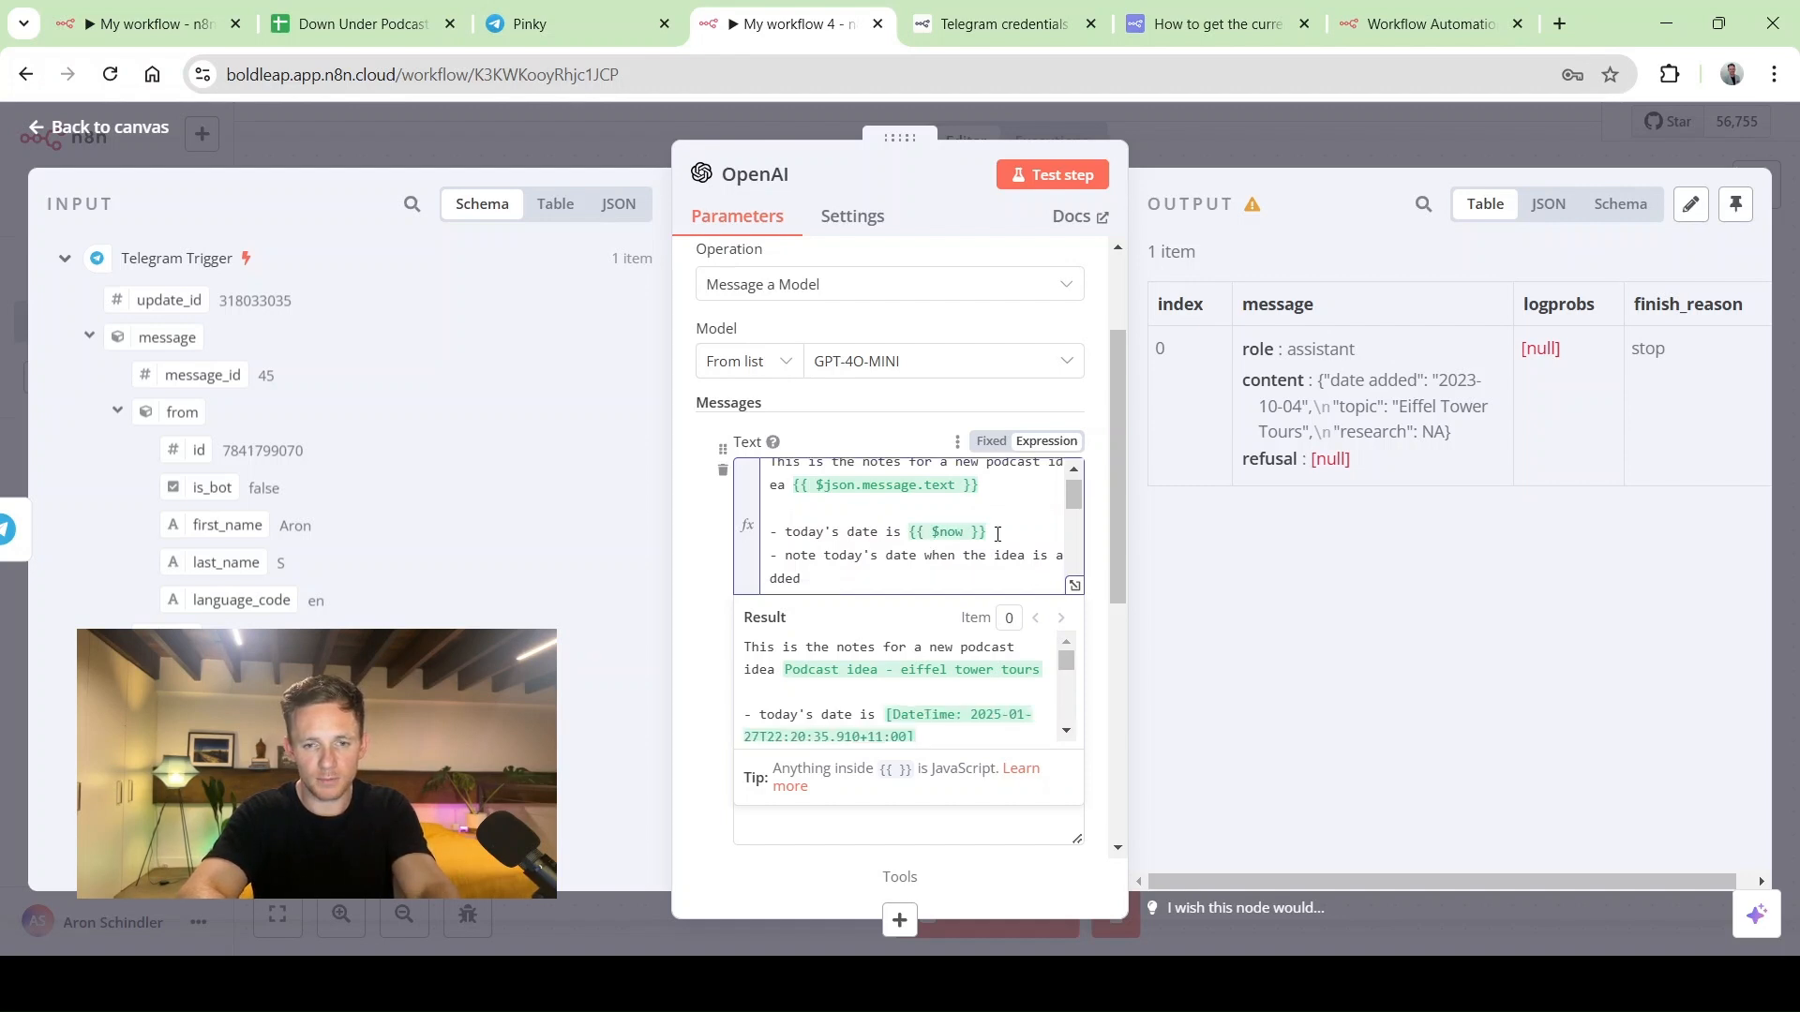
Check the current-date line in the prompt and test the OpenAI node again
scroll(997, 534, "down", 1)
scroll(961, 731, "down", 1)
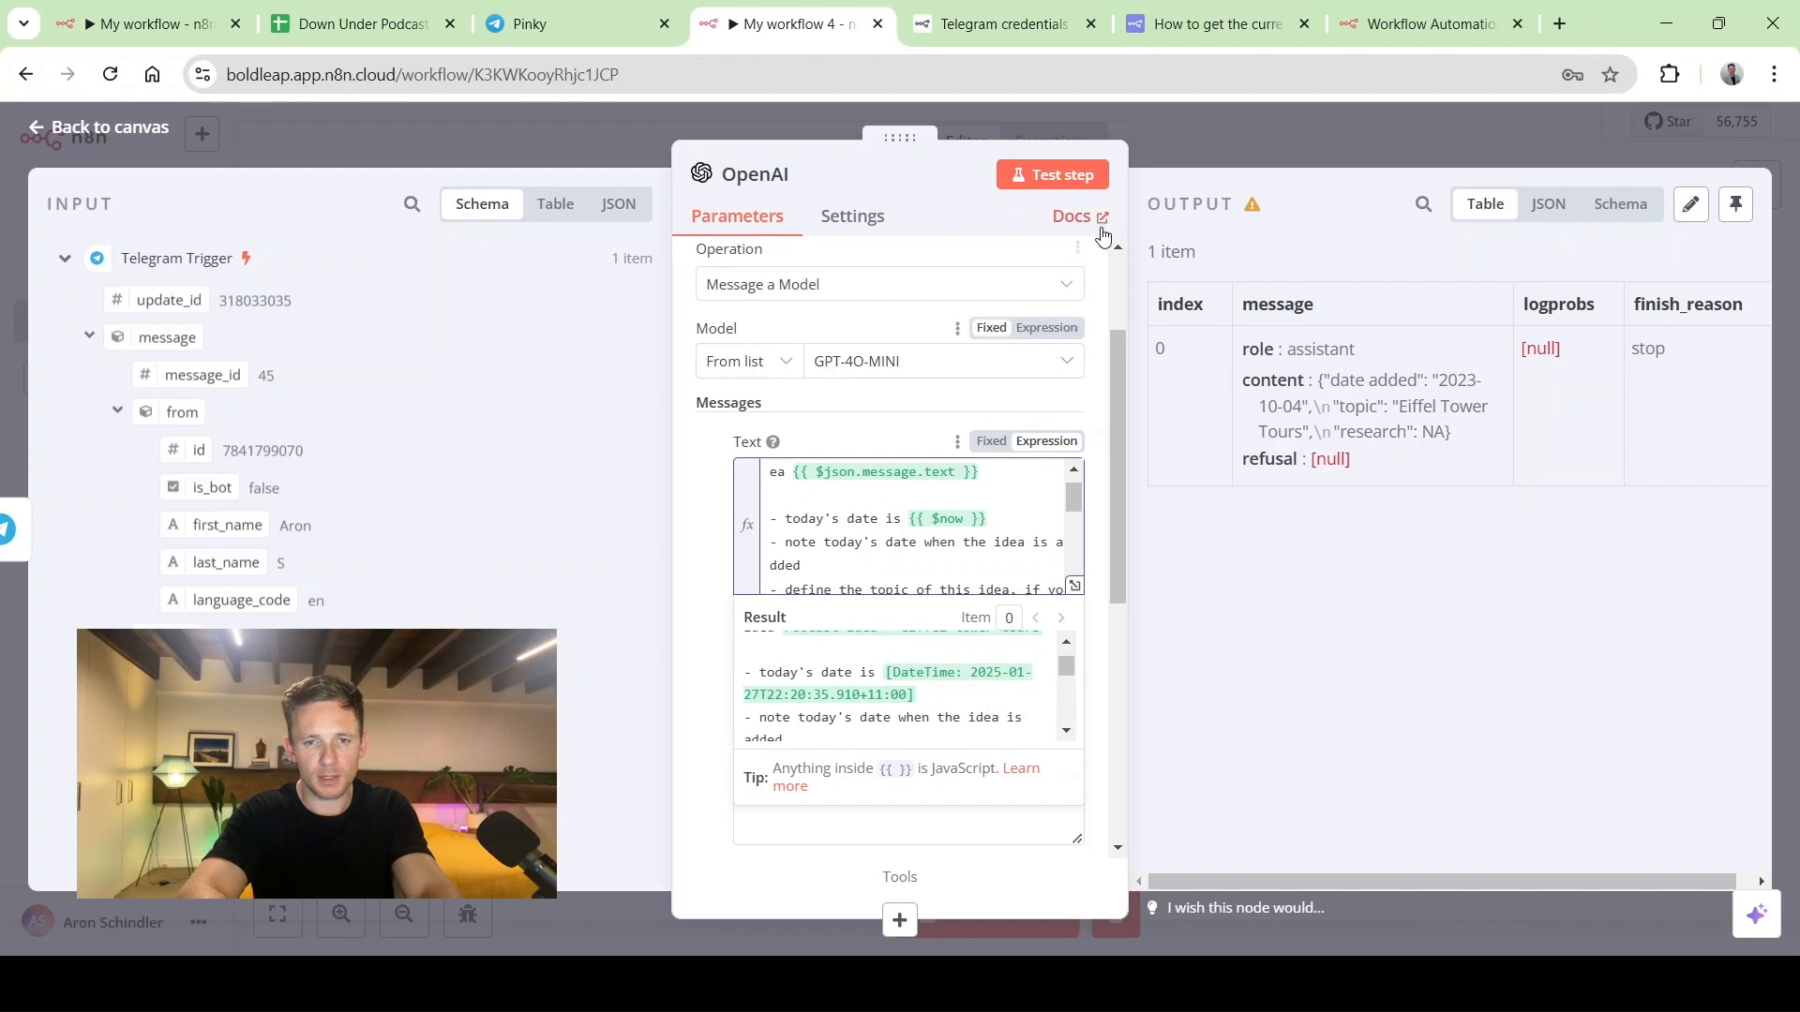
left_click(1066, 178)
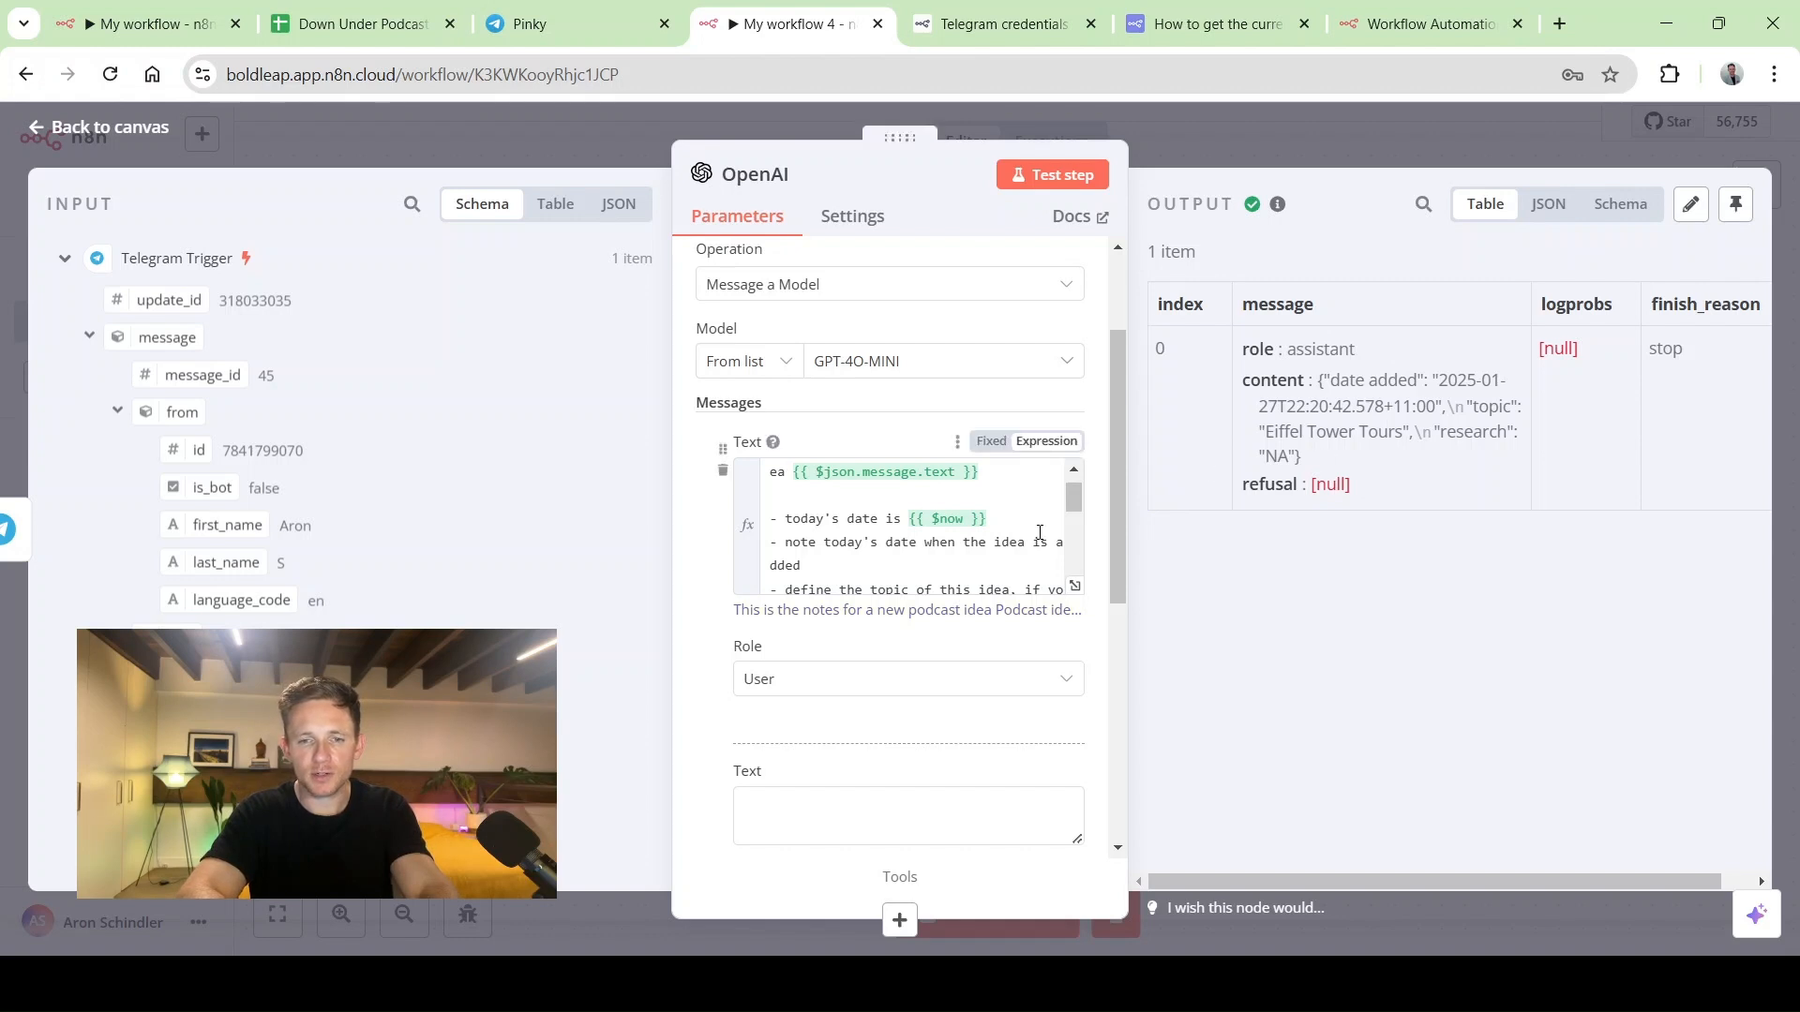
Add the line "- Please format the date as YYYY-MM-DD" above the format section of the prompt, then test the node and check the date
scroll(1038, 533, "down", 2)
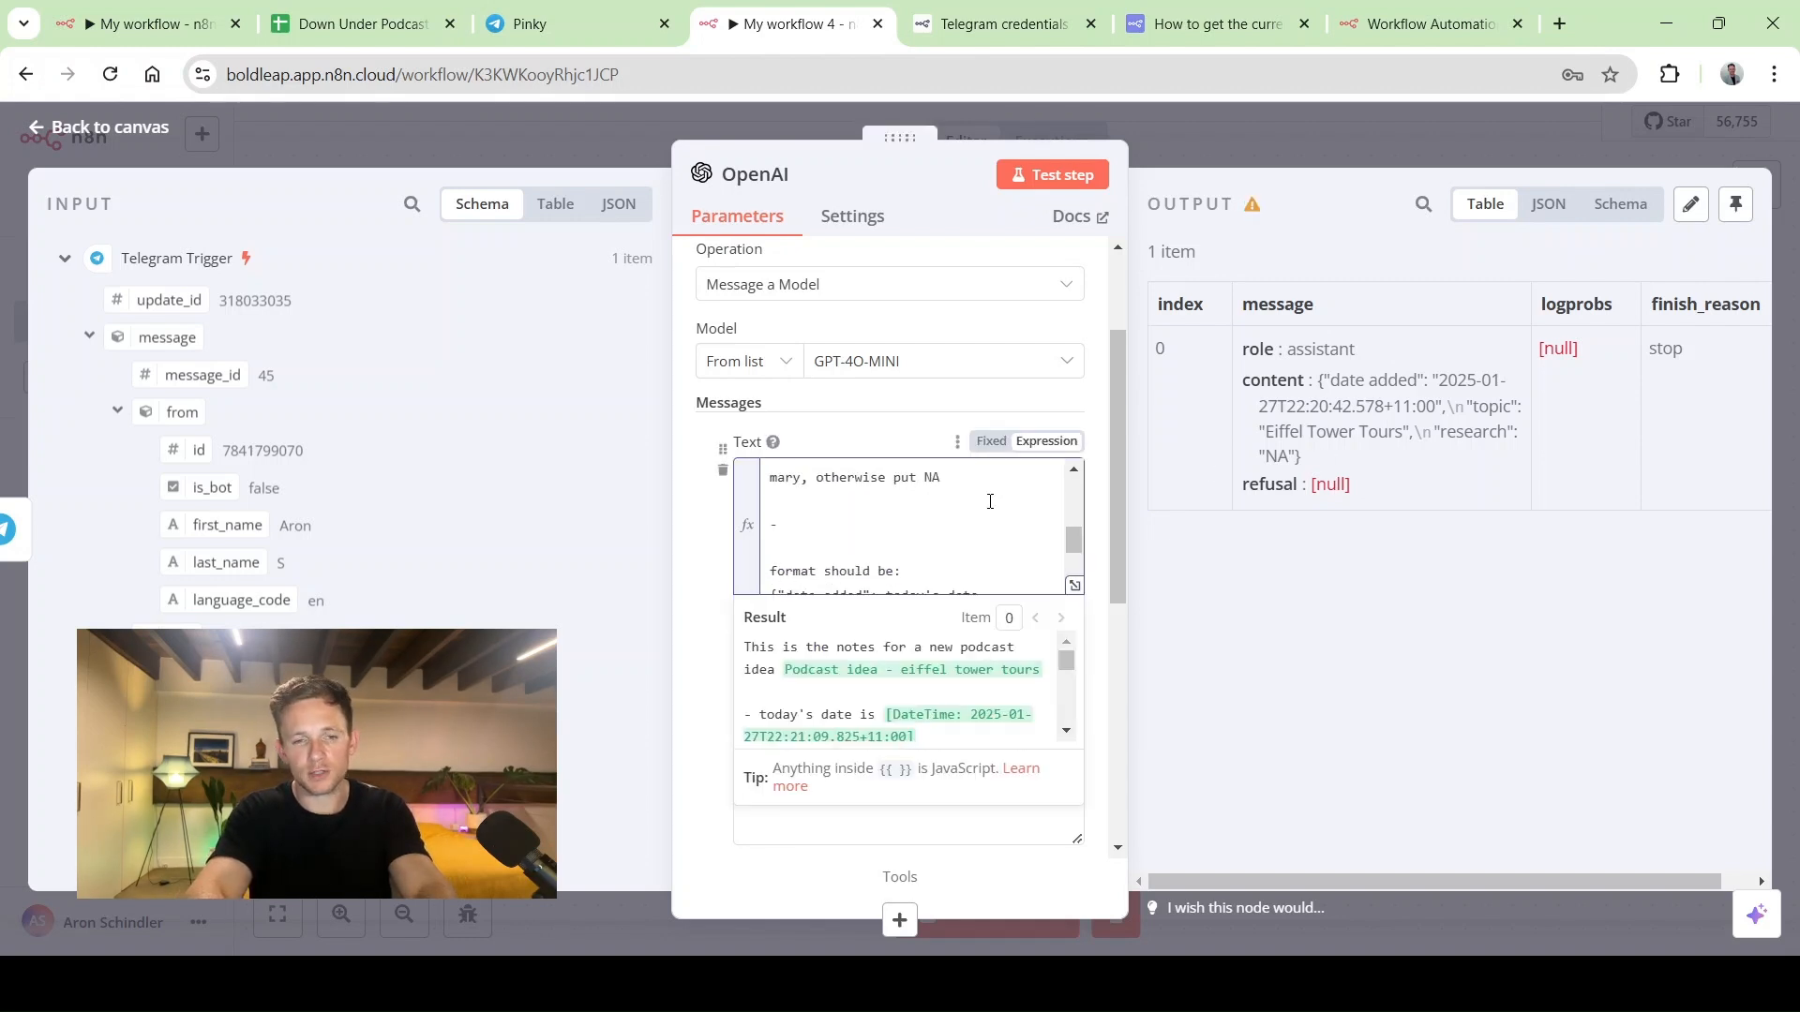
type("Plea")
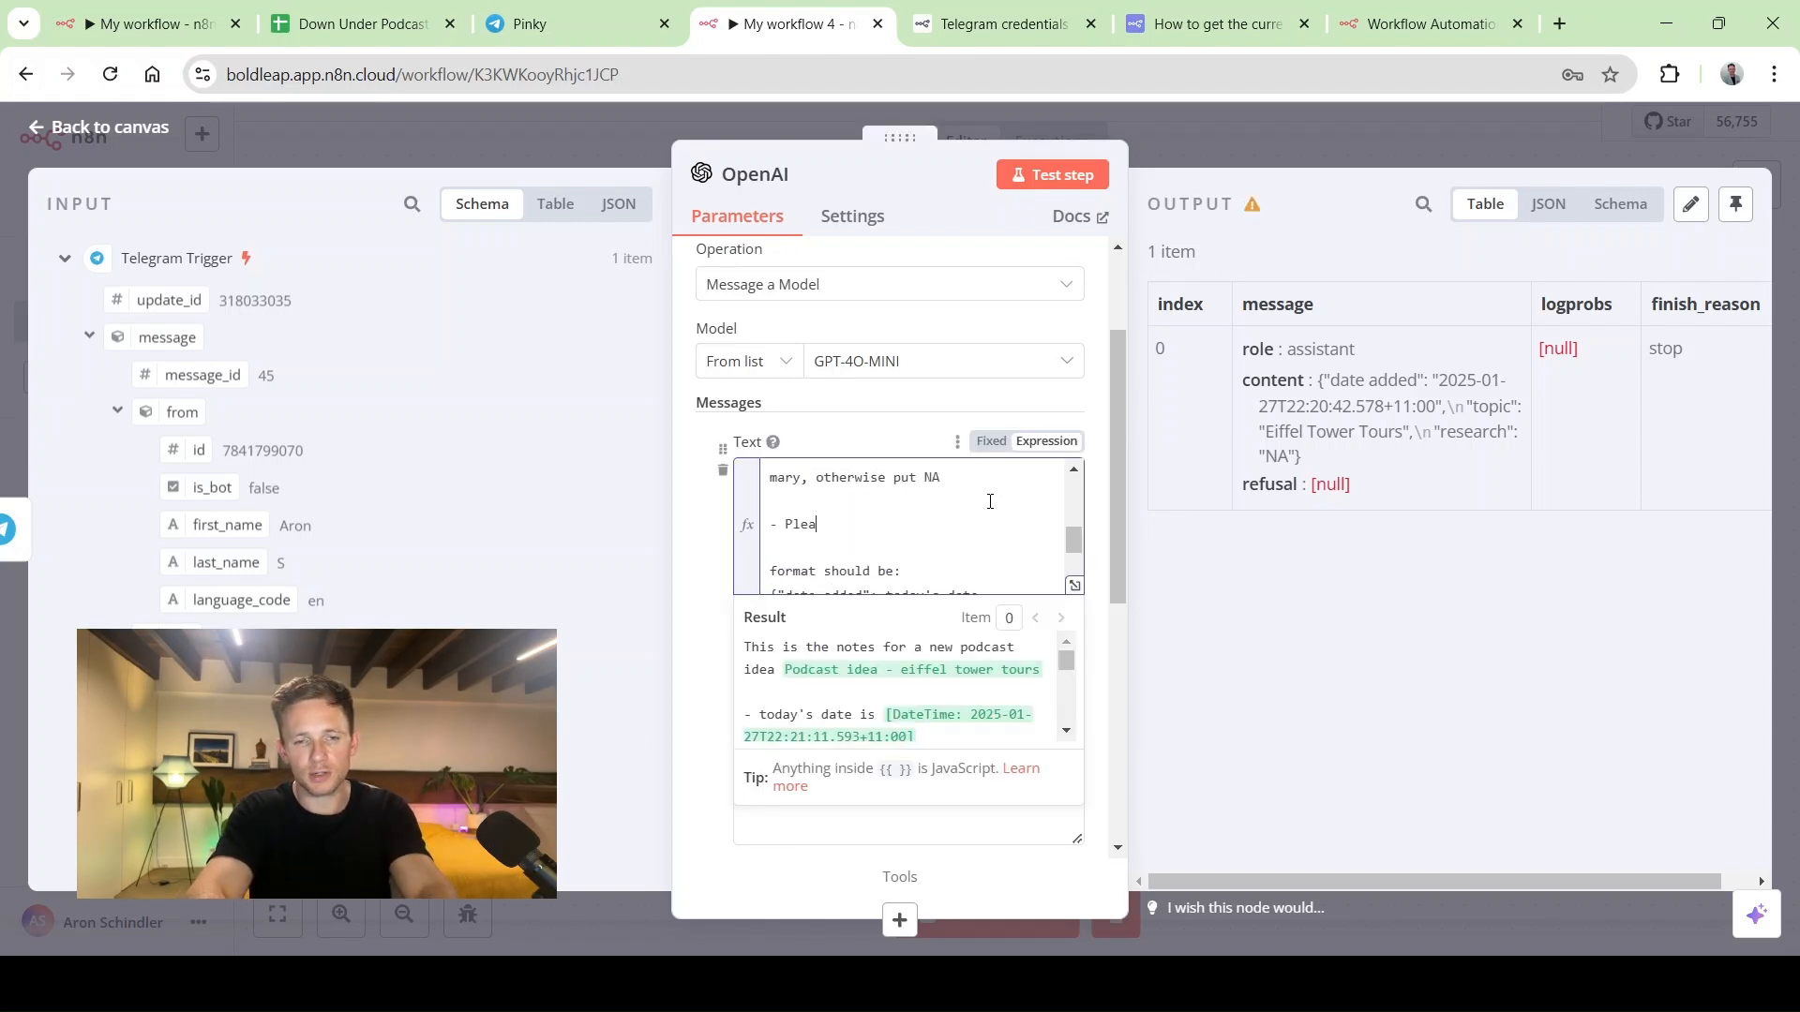
type("se format the date as ")
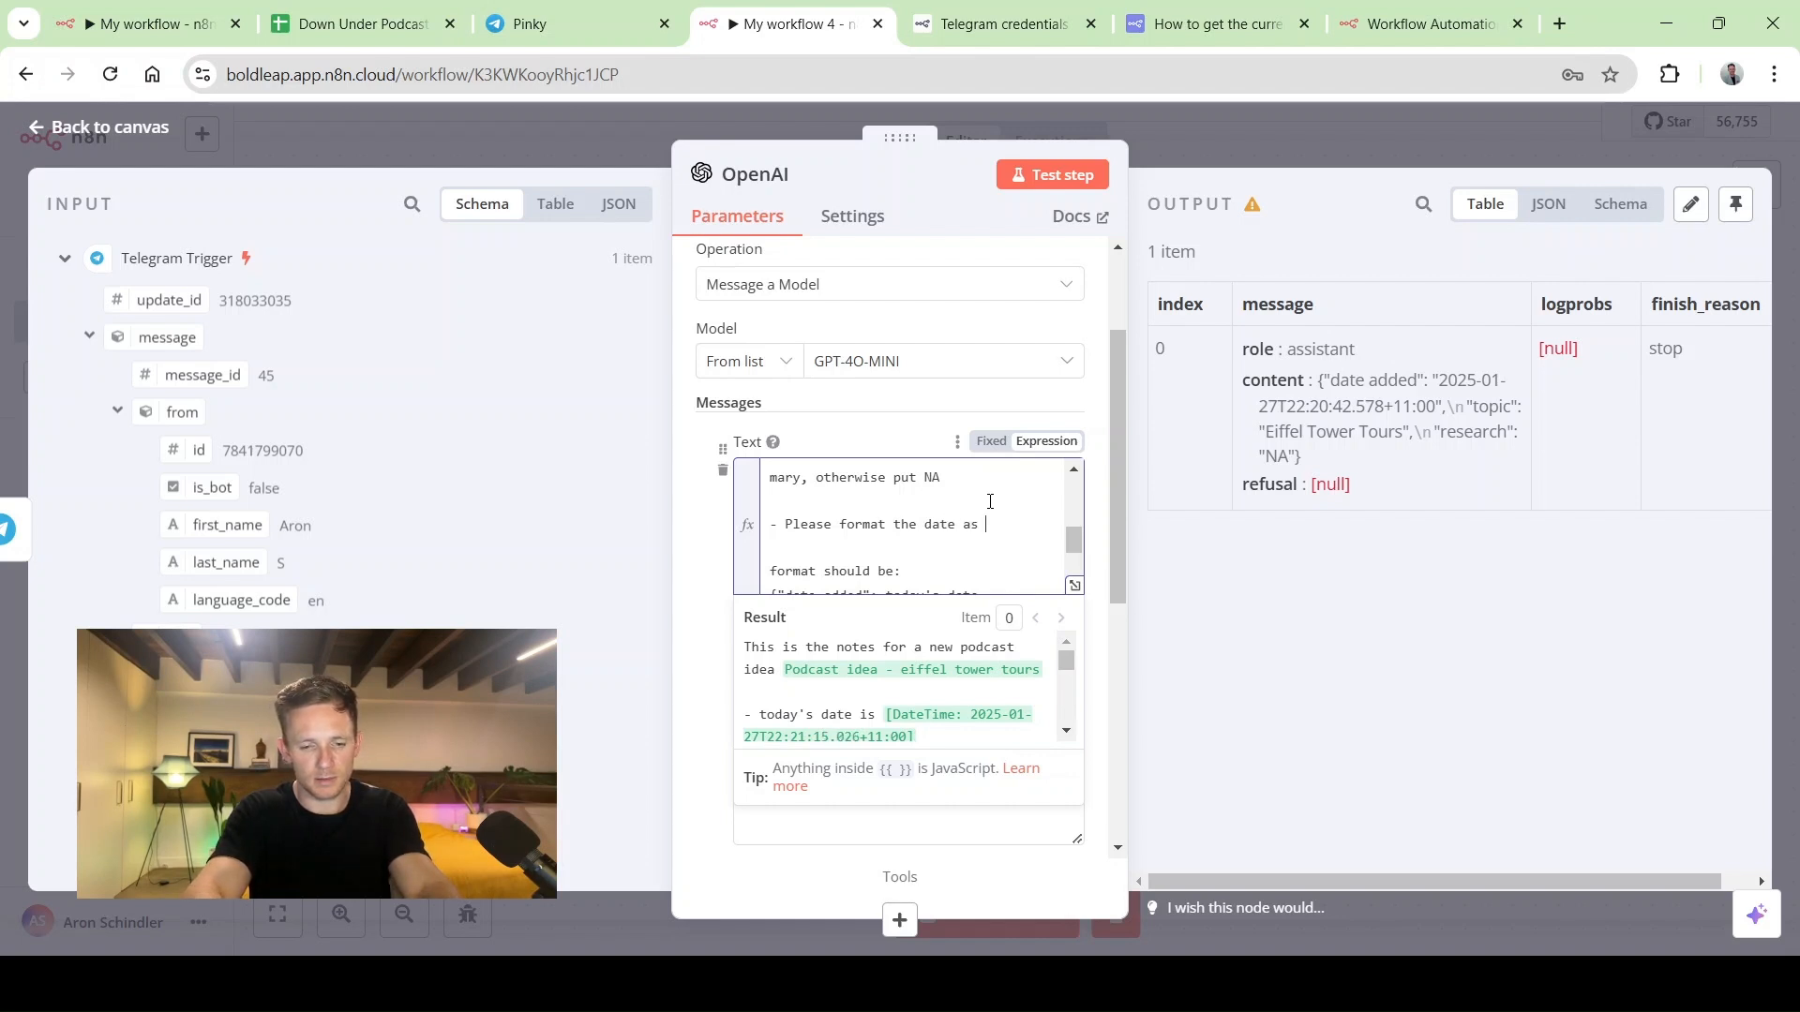
type("YYYY-MM-DD")
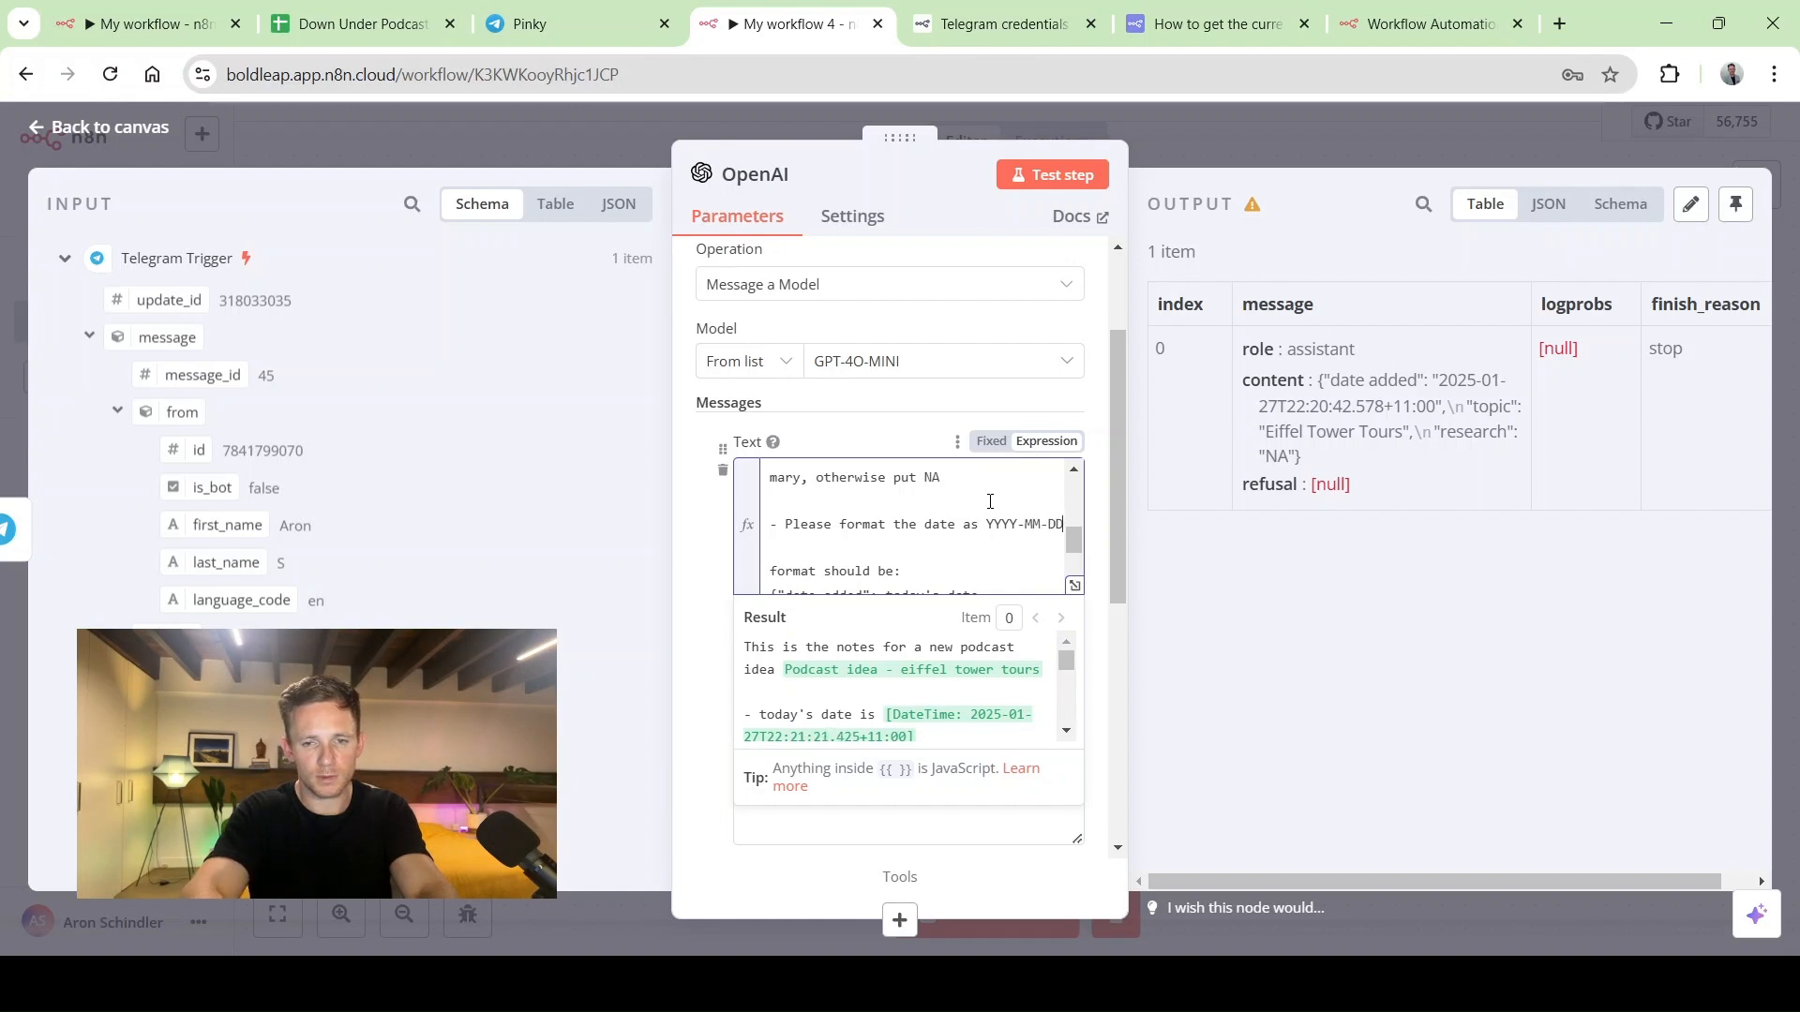
left_click(1055, 175)
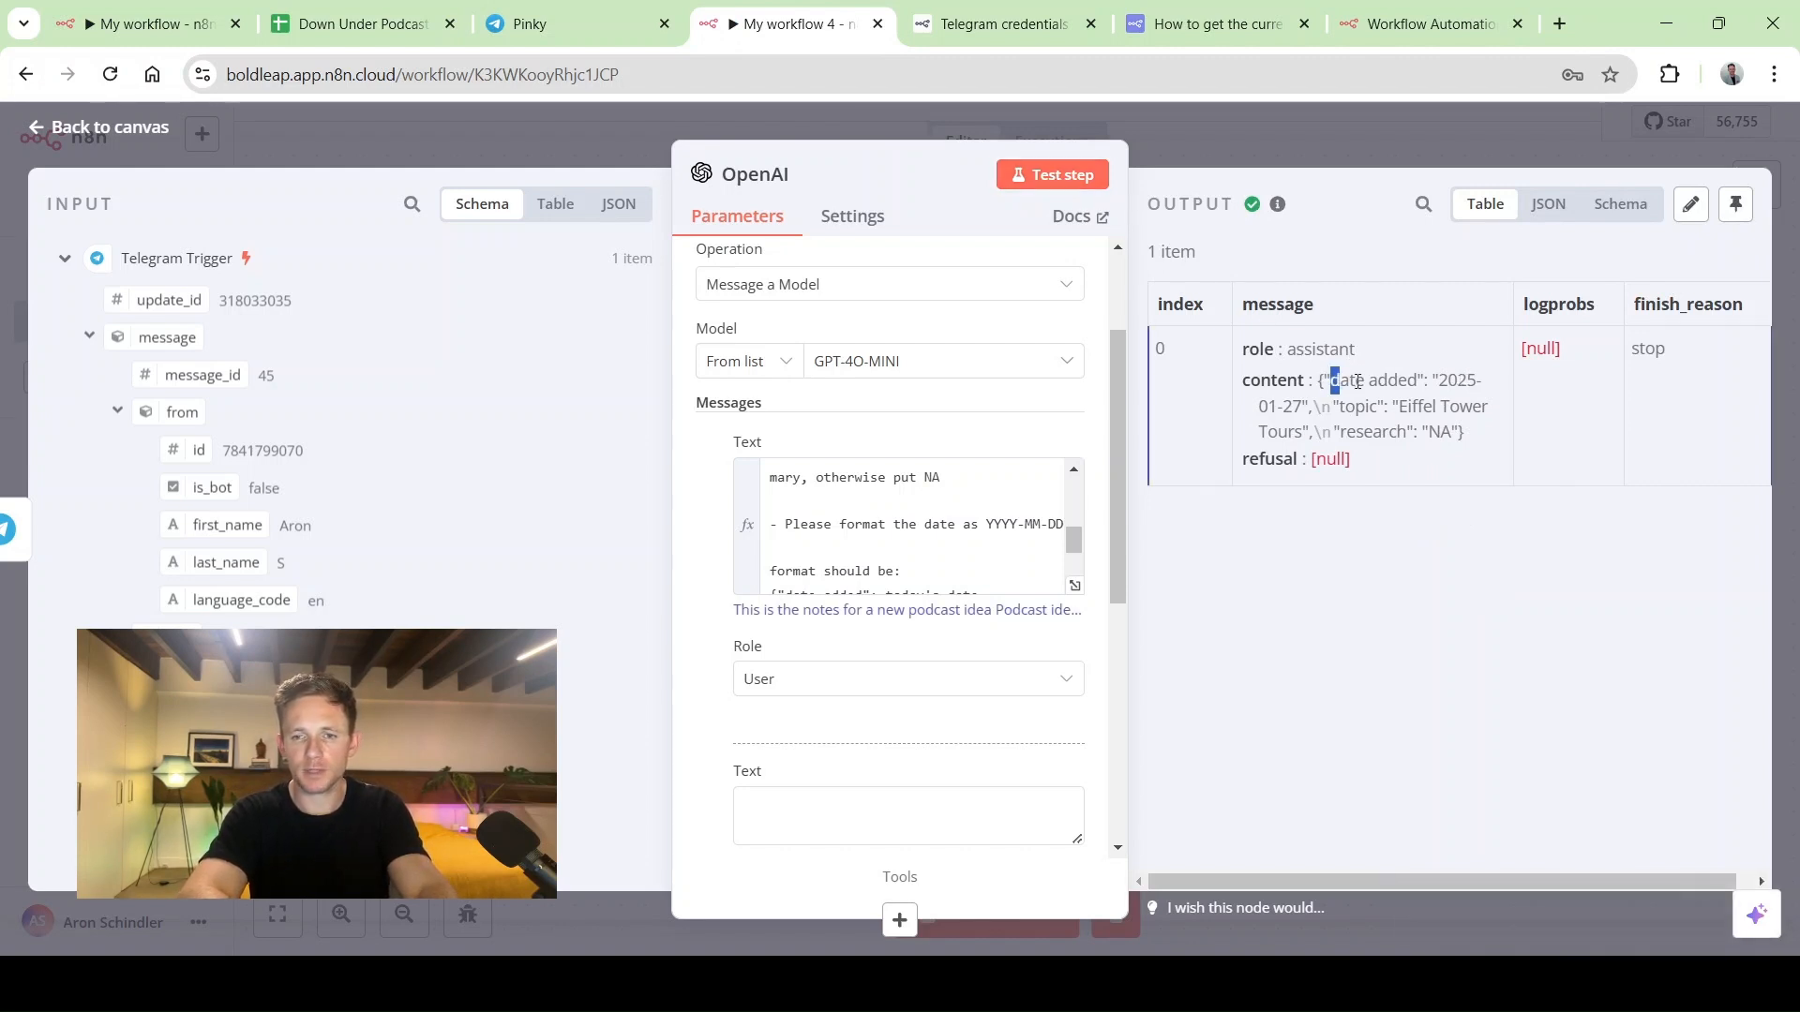
mouse_move(1329, 380)
left_mouse_down()
mouse_move(1354, 406)
mouse_move(1313, 404)
left_mouse_up()
left_click(1351, 402)
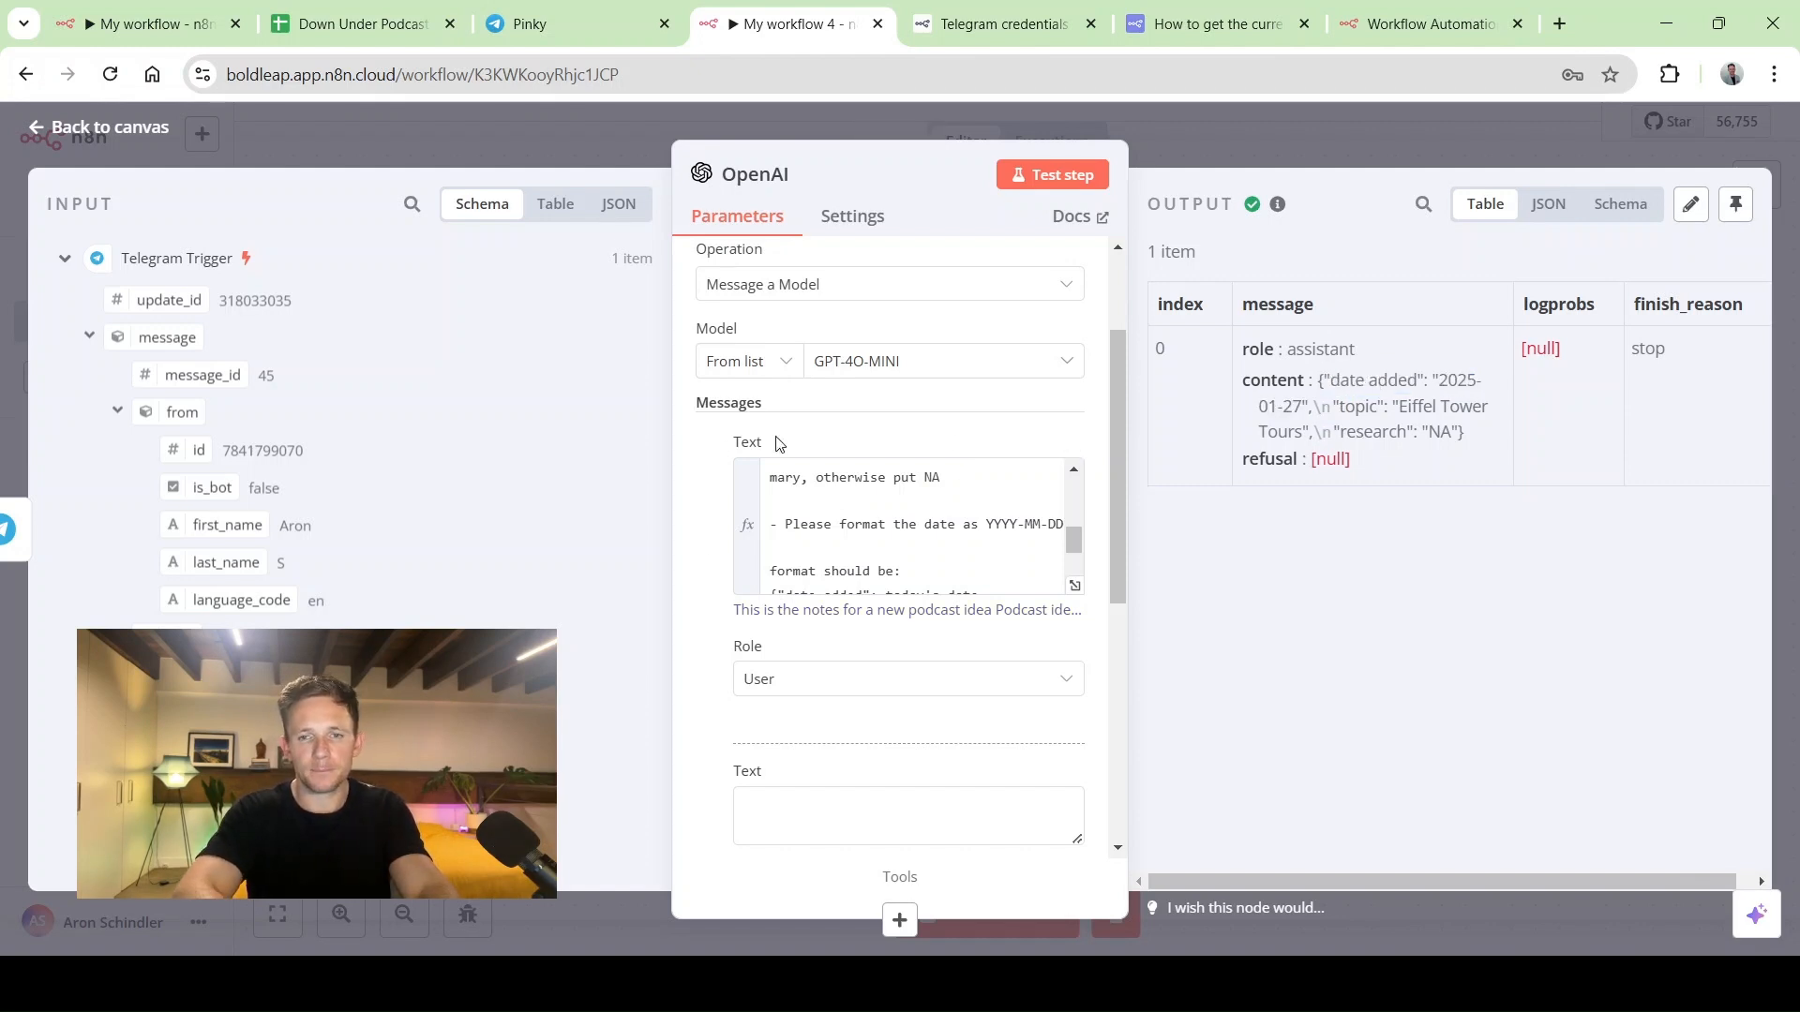
Return to the canvas and add a Google Sheets node with the Append row in sheet action after the OpenAI node
left_click(1167, 133)
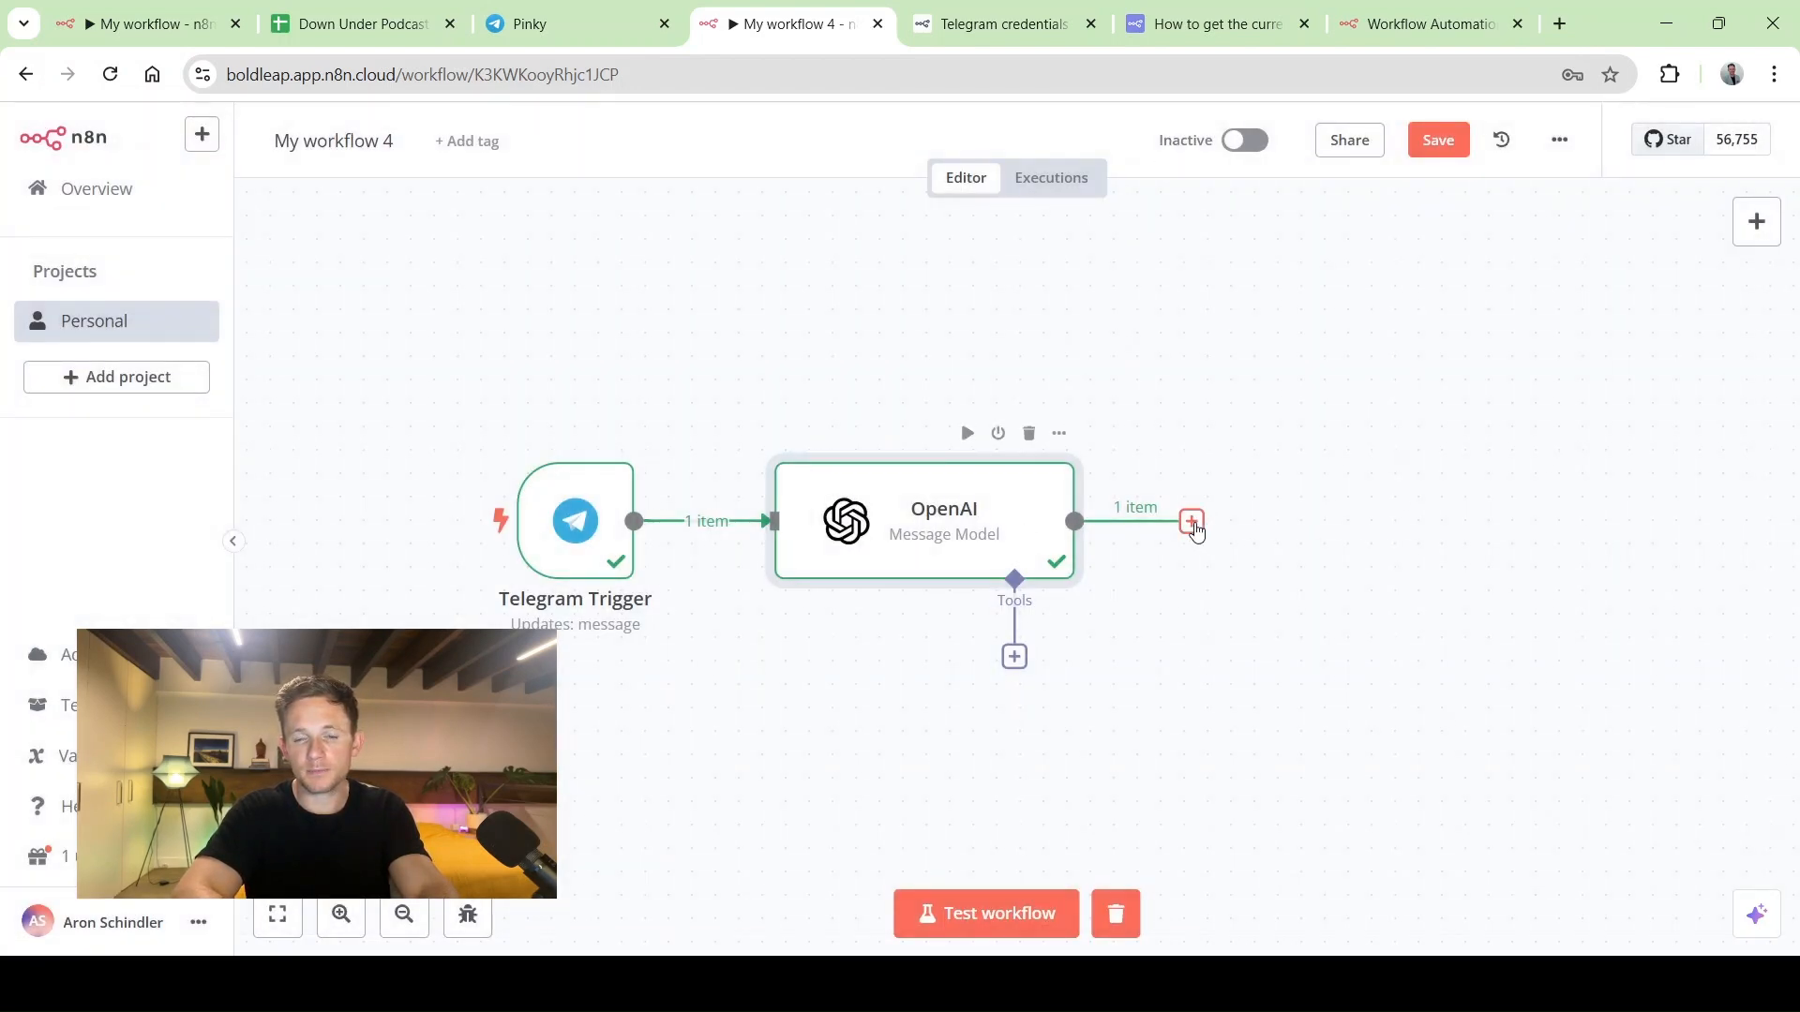
left_click(1192, 522)
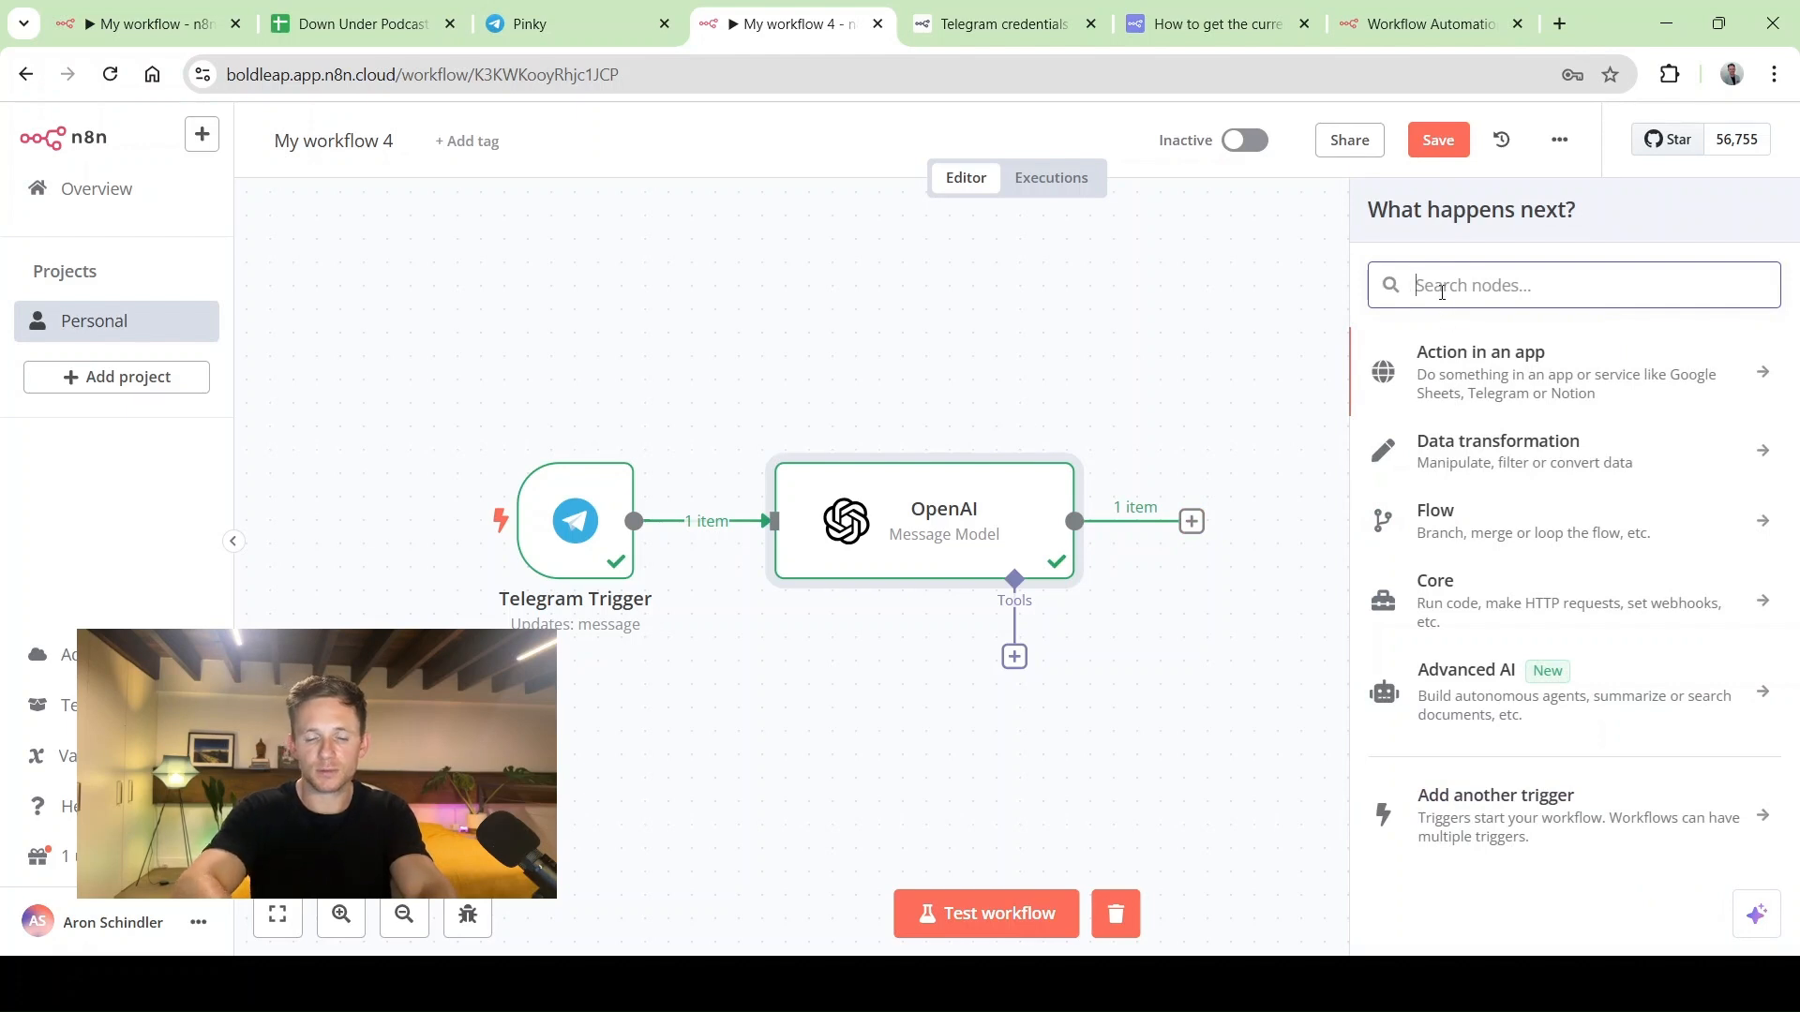
type("google")
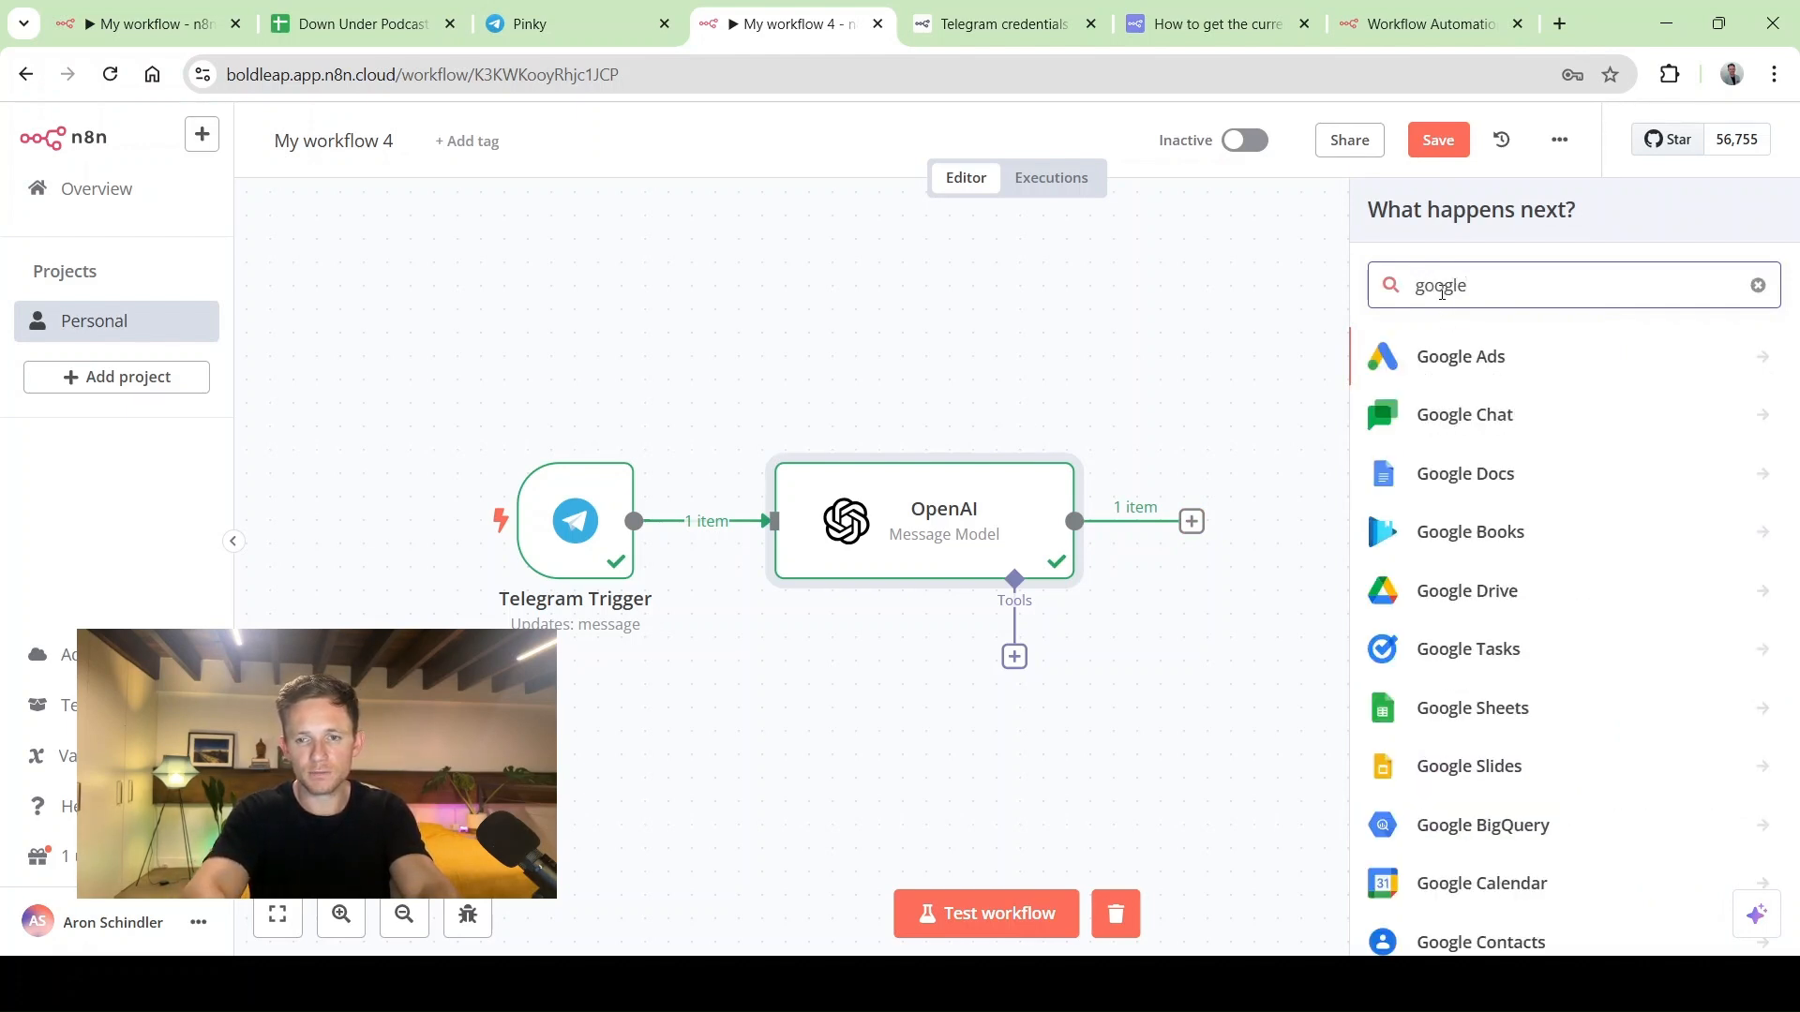
left_click(1505, 710)
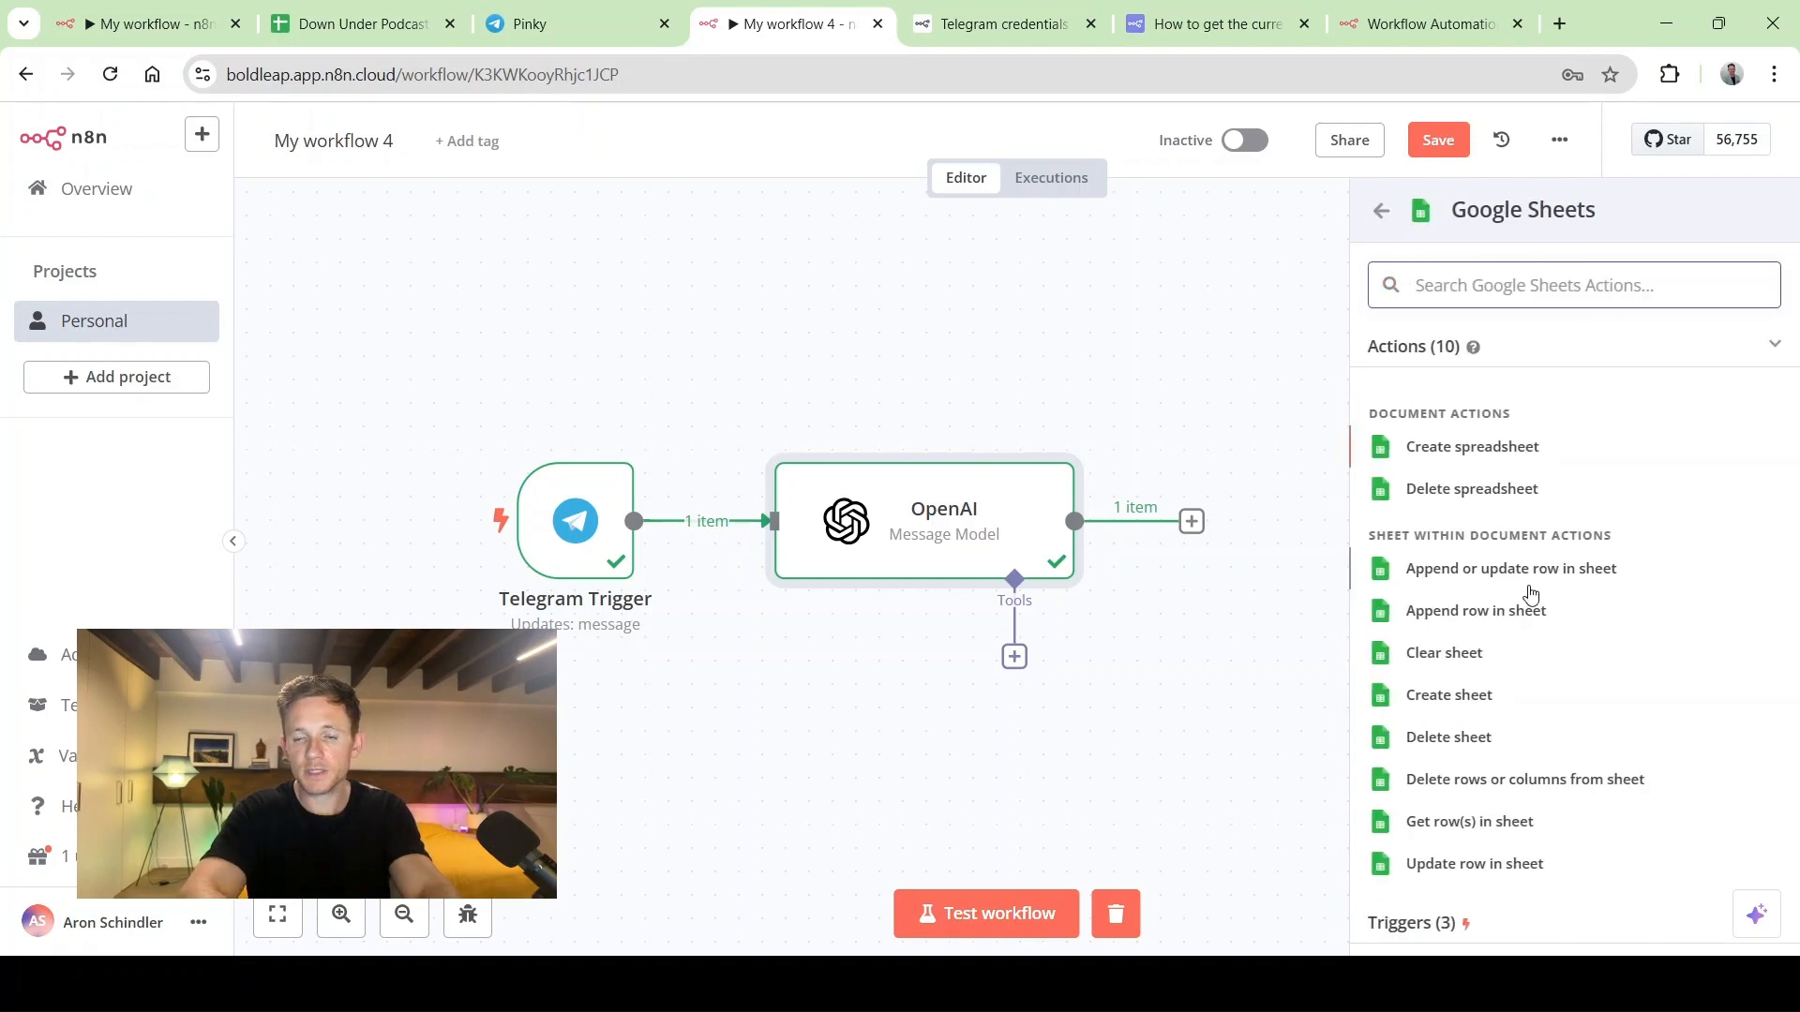
scroll(1528, 598, "down", 1)
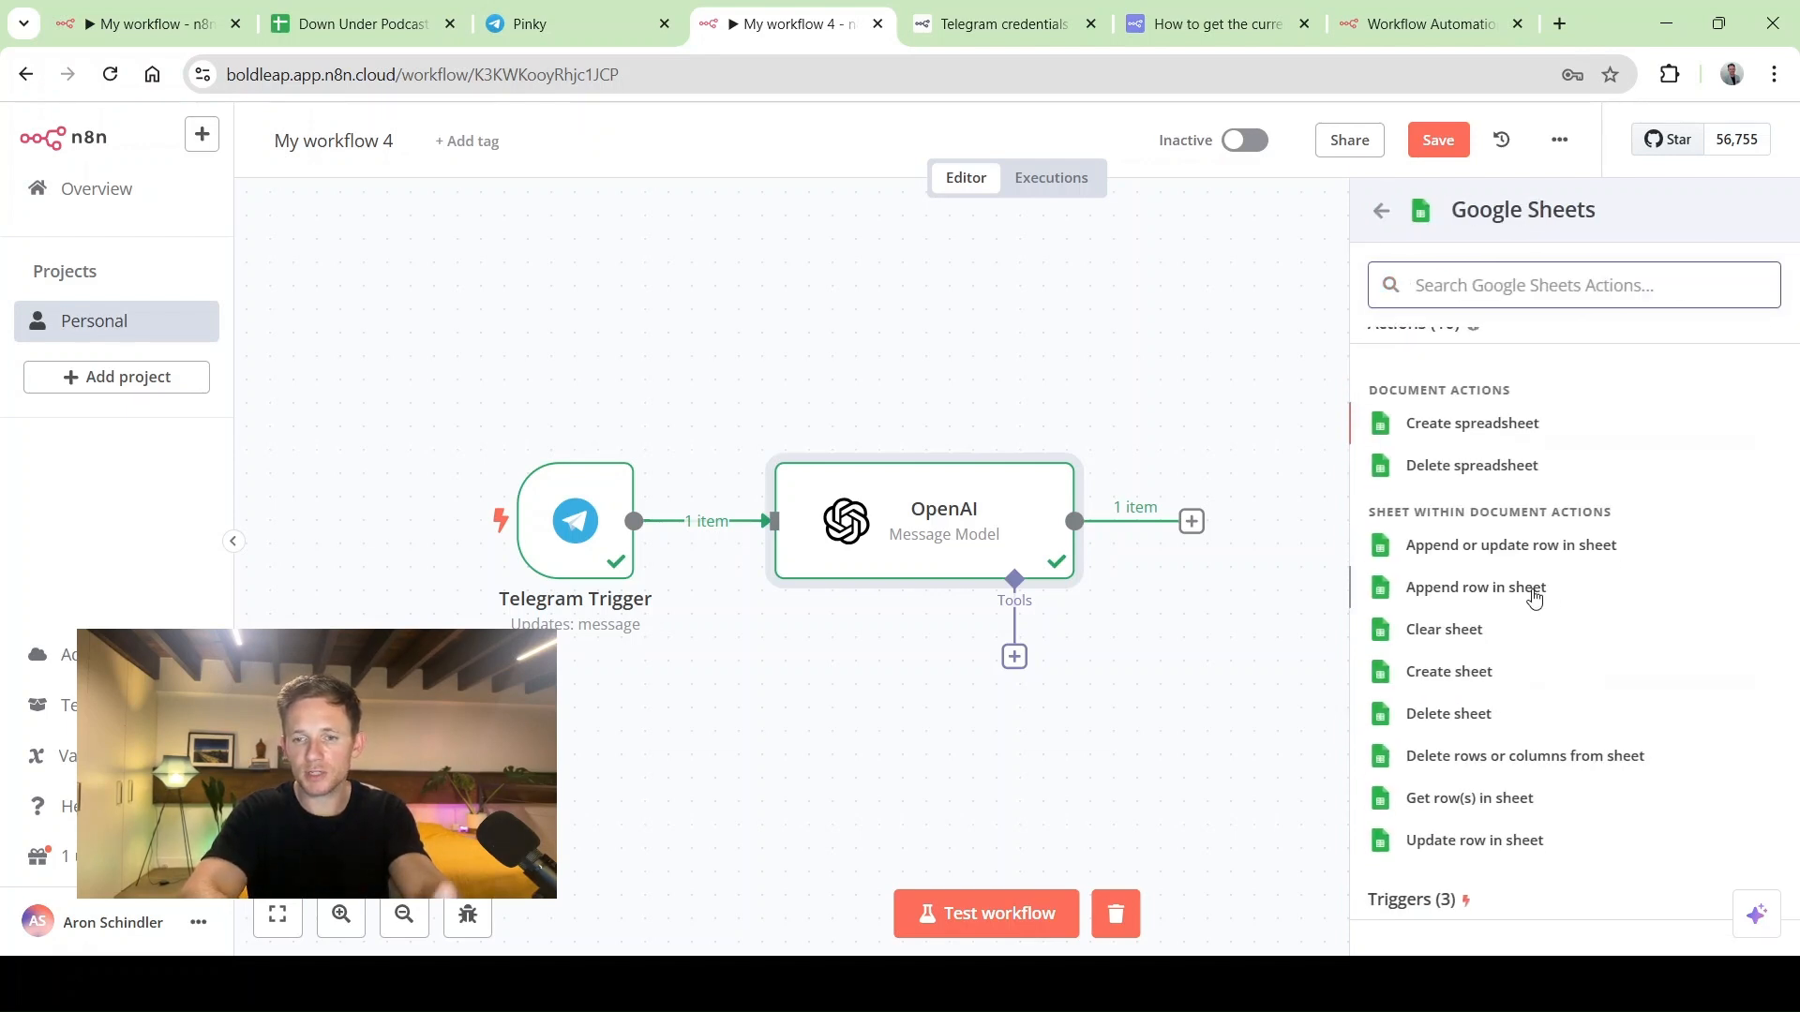
left_click(1533, 590)
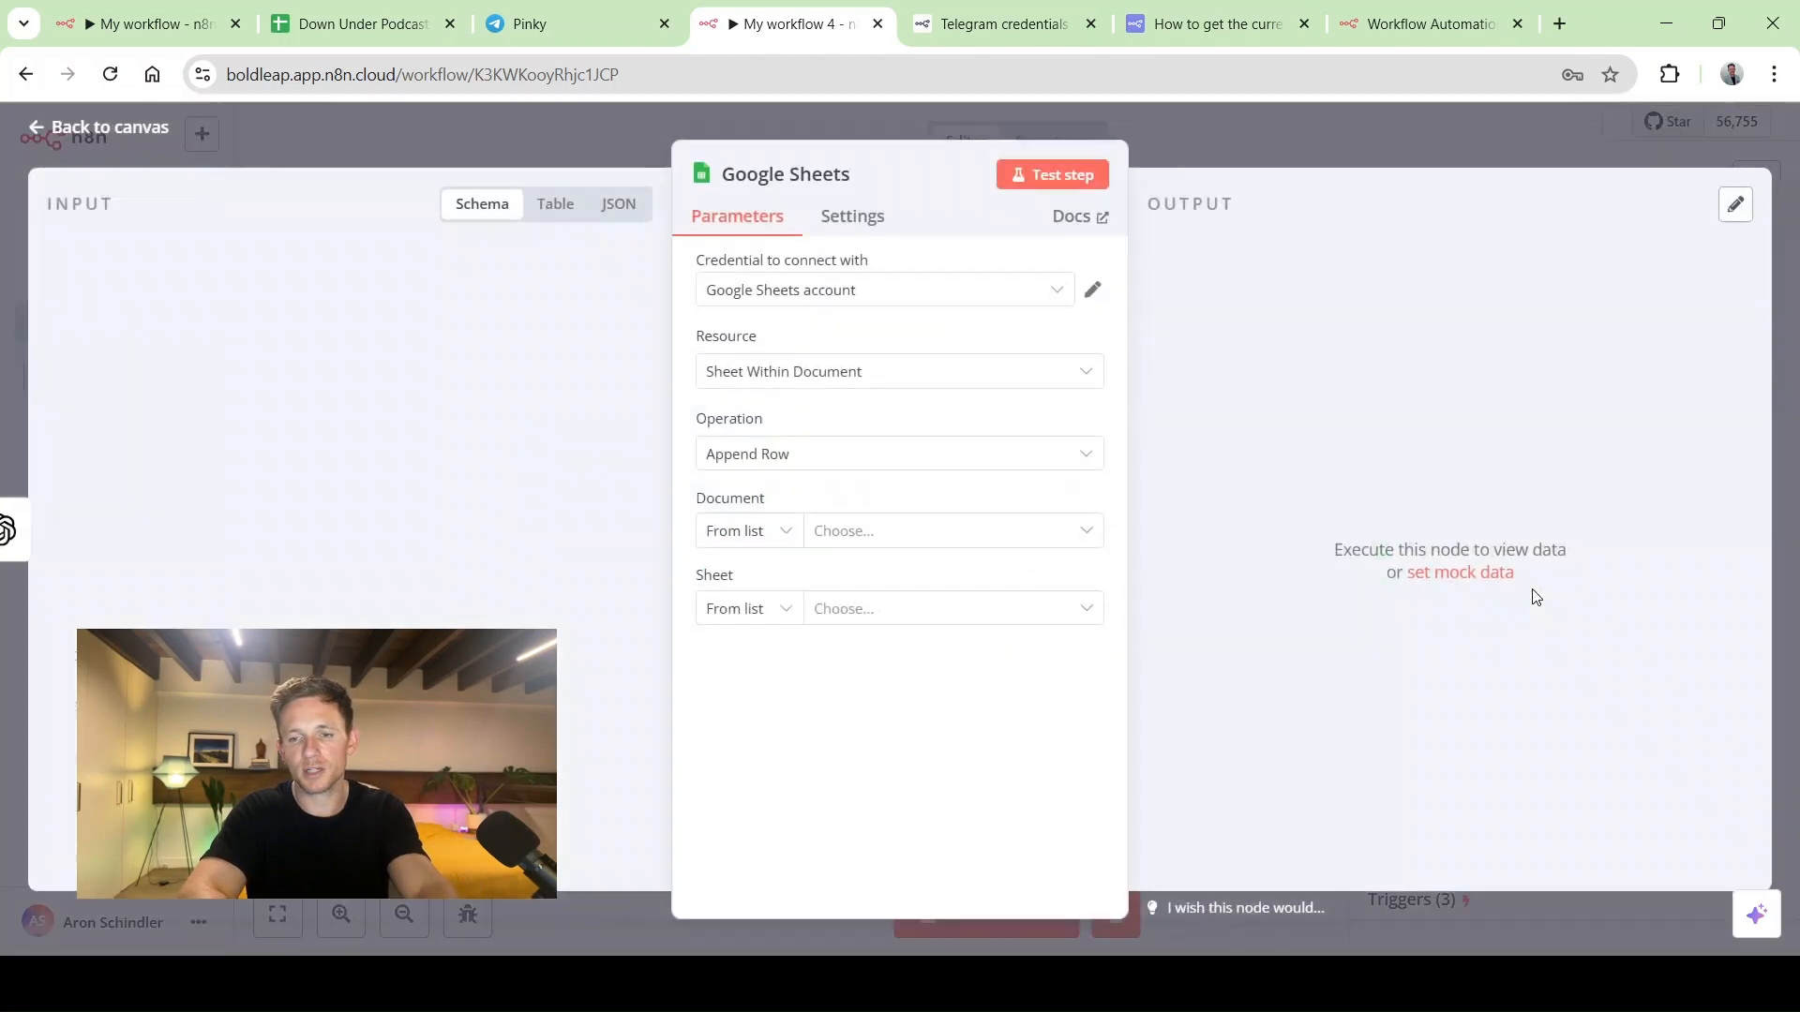
left_click(881, 292)
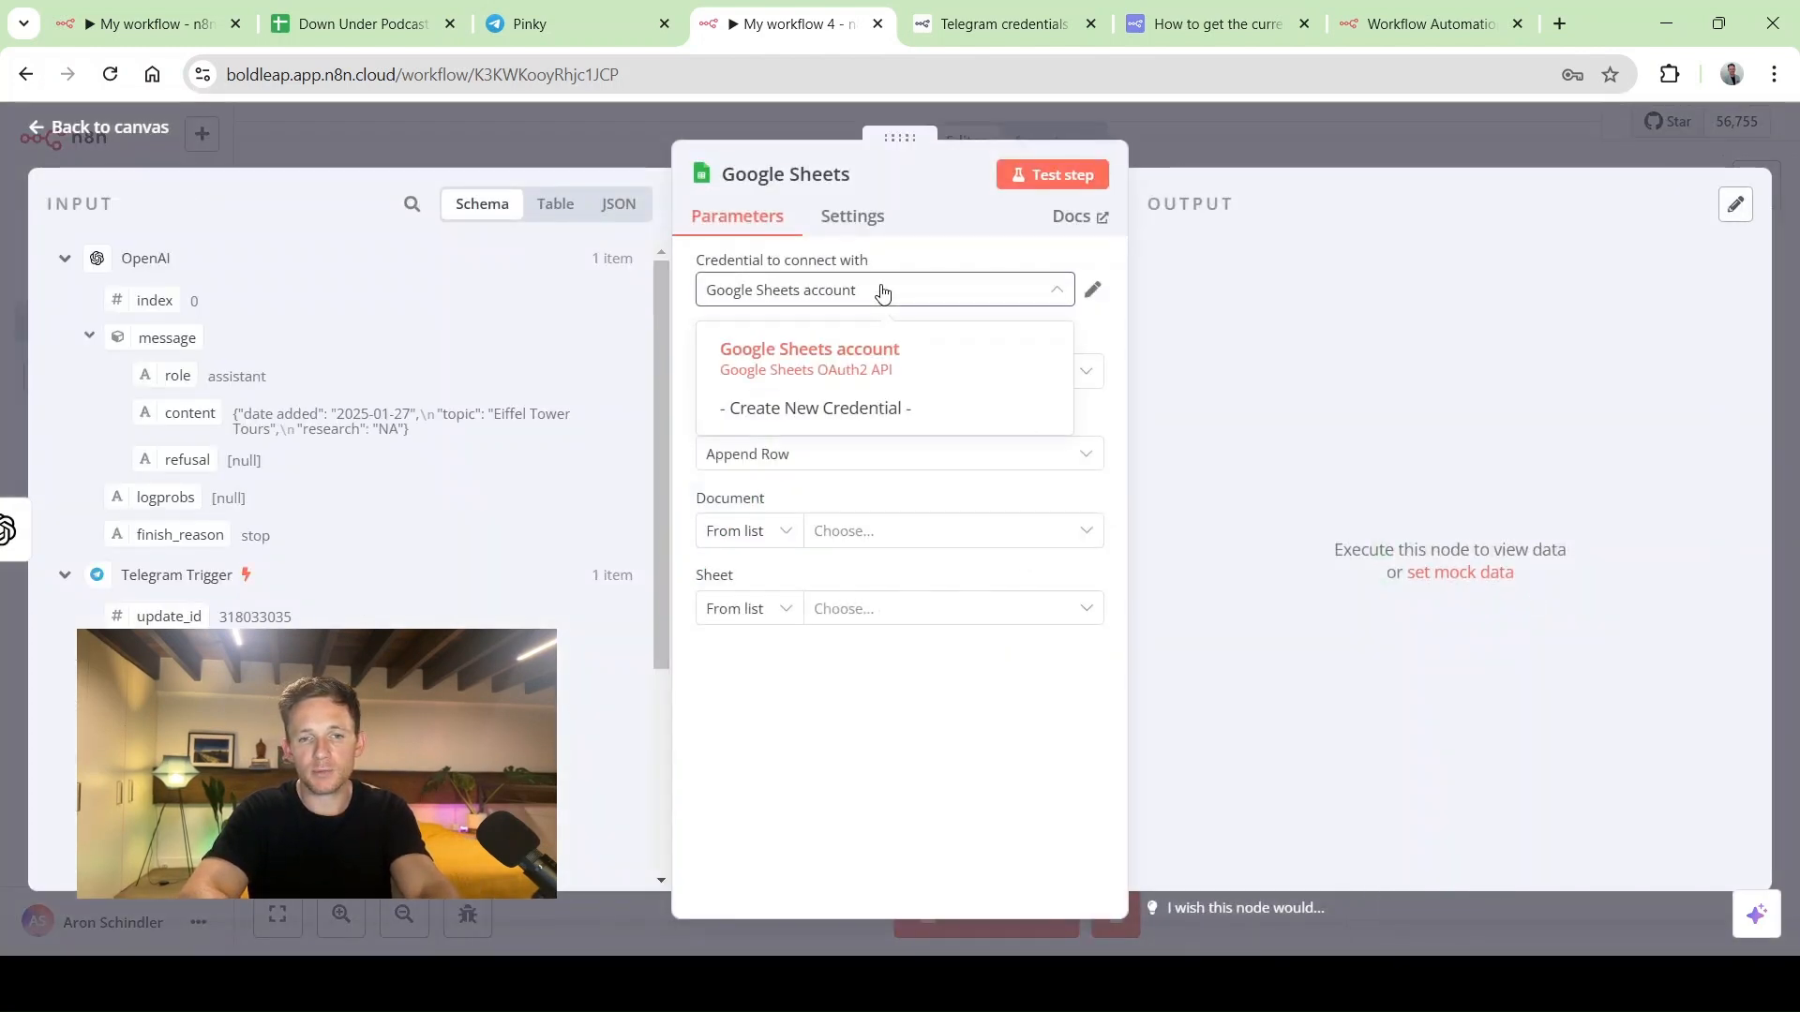
left_click(853, 416)
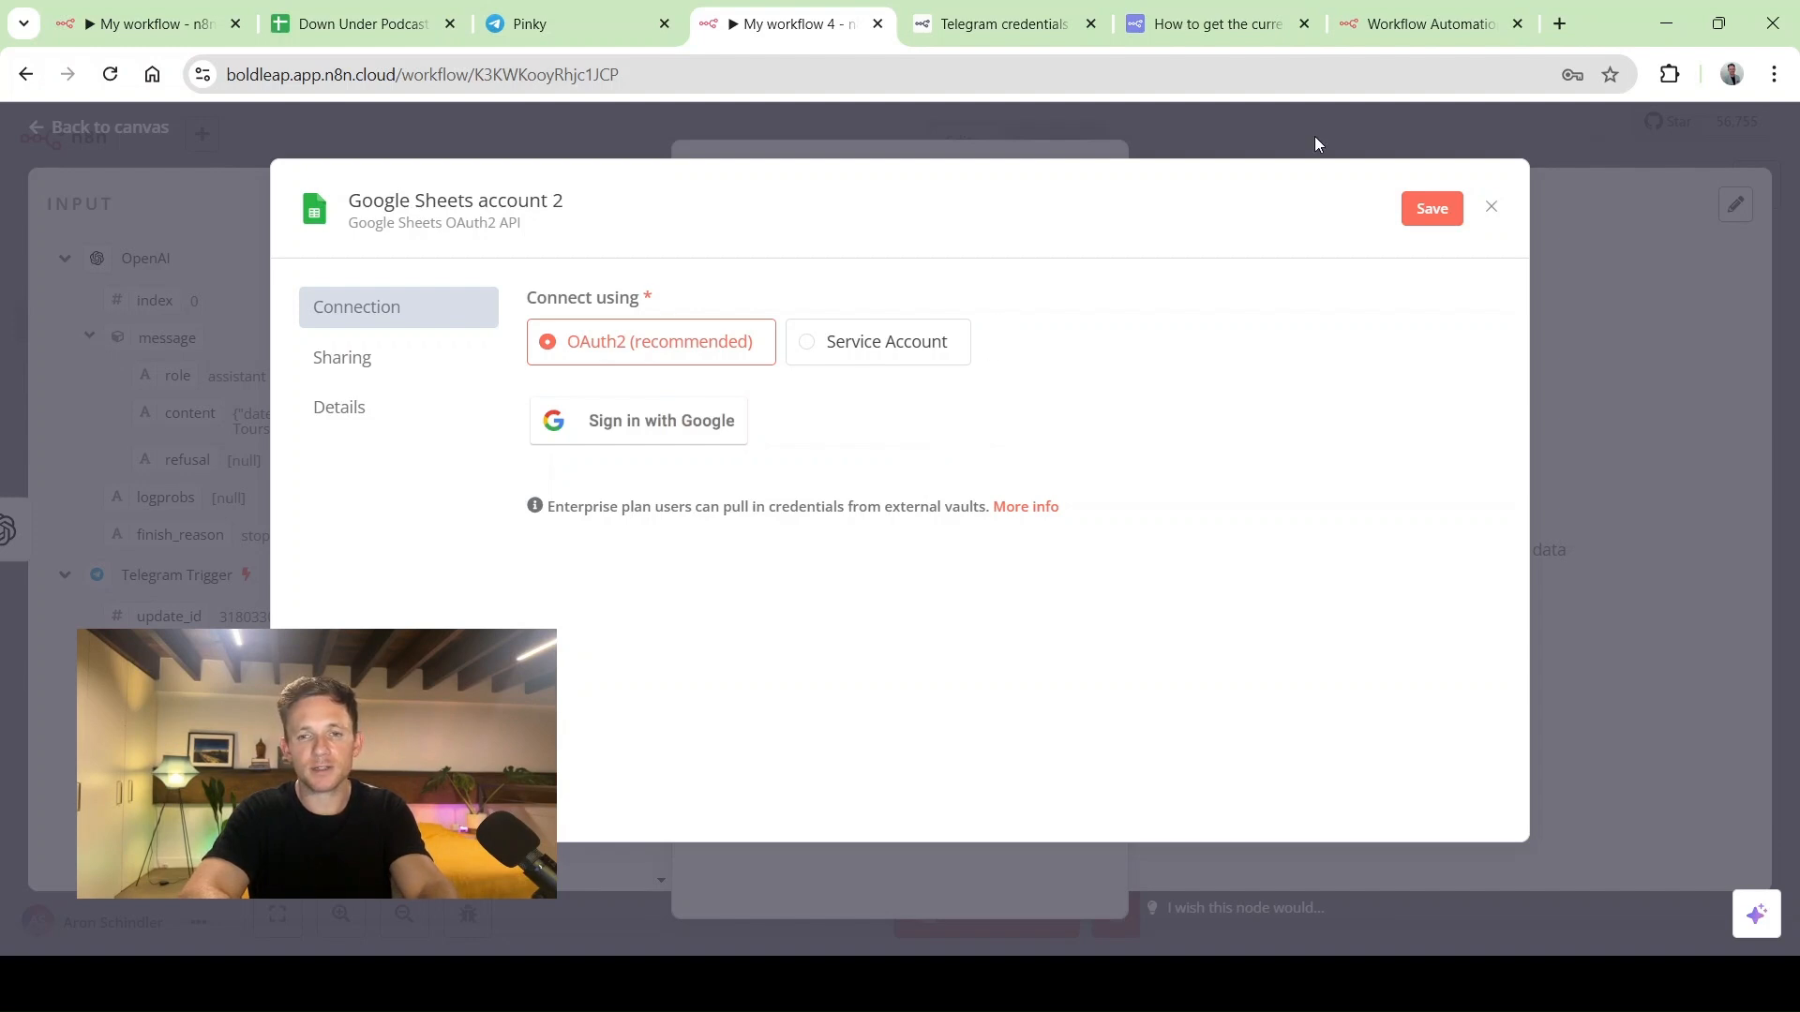
left_click(1491, 206)
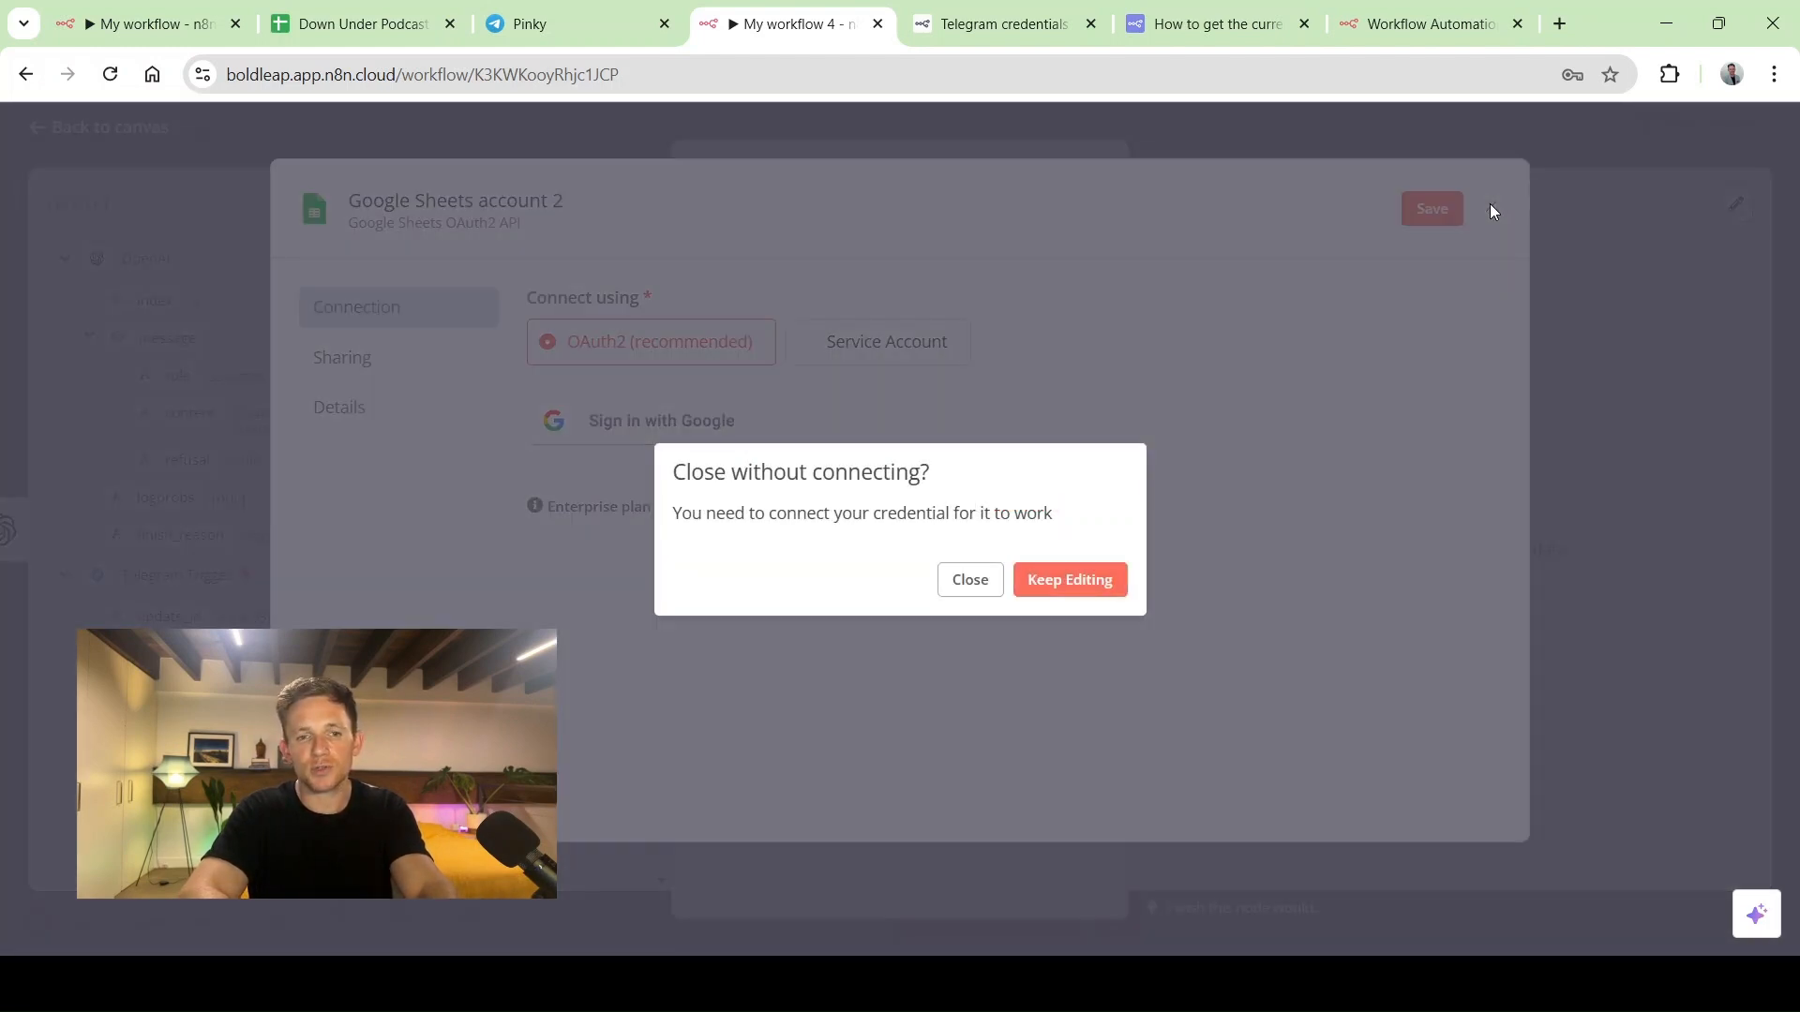
left_click(968, 581)
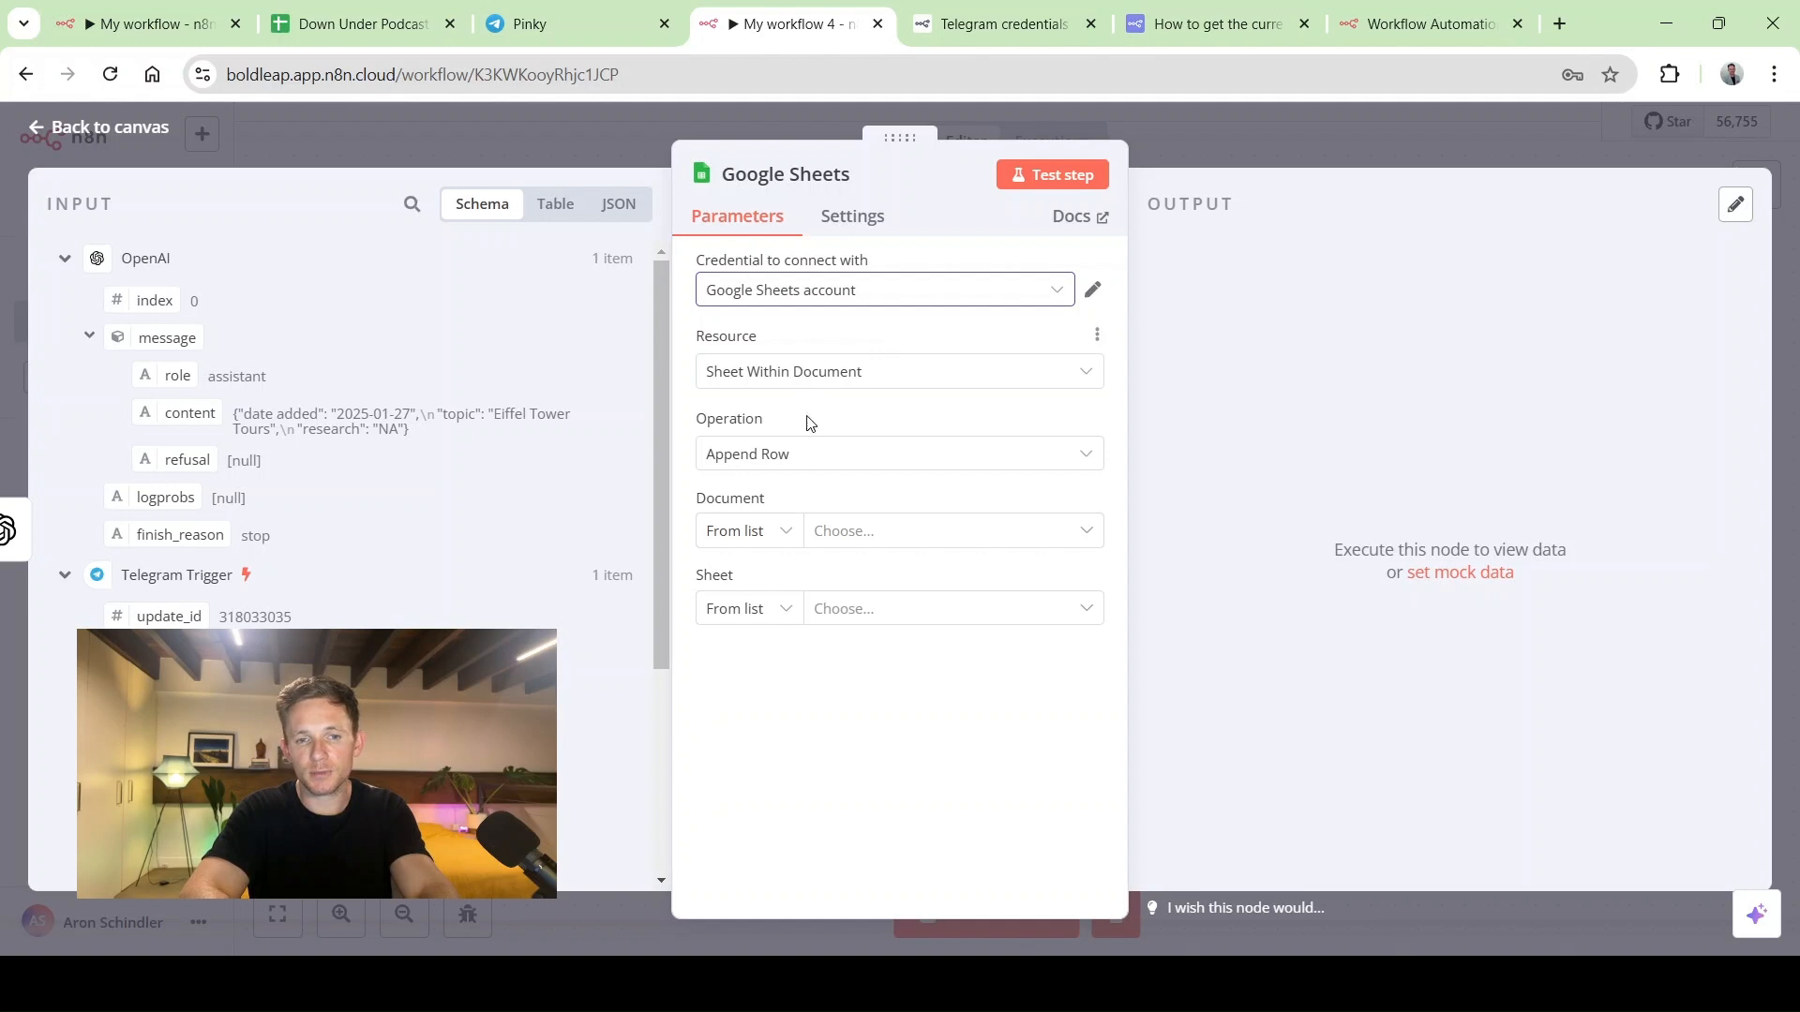
Try to choose the Google Sheets node's target document from the list of available spreadsheets
left_click(773, 530)
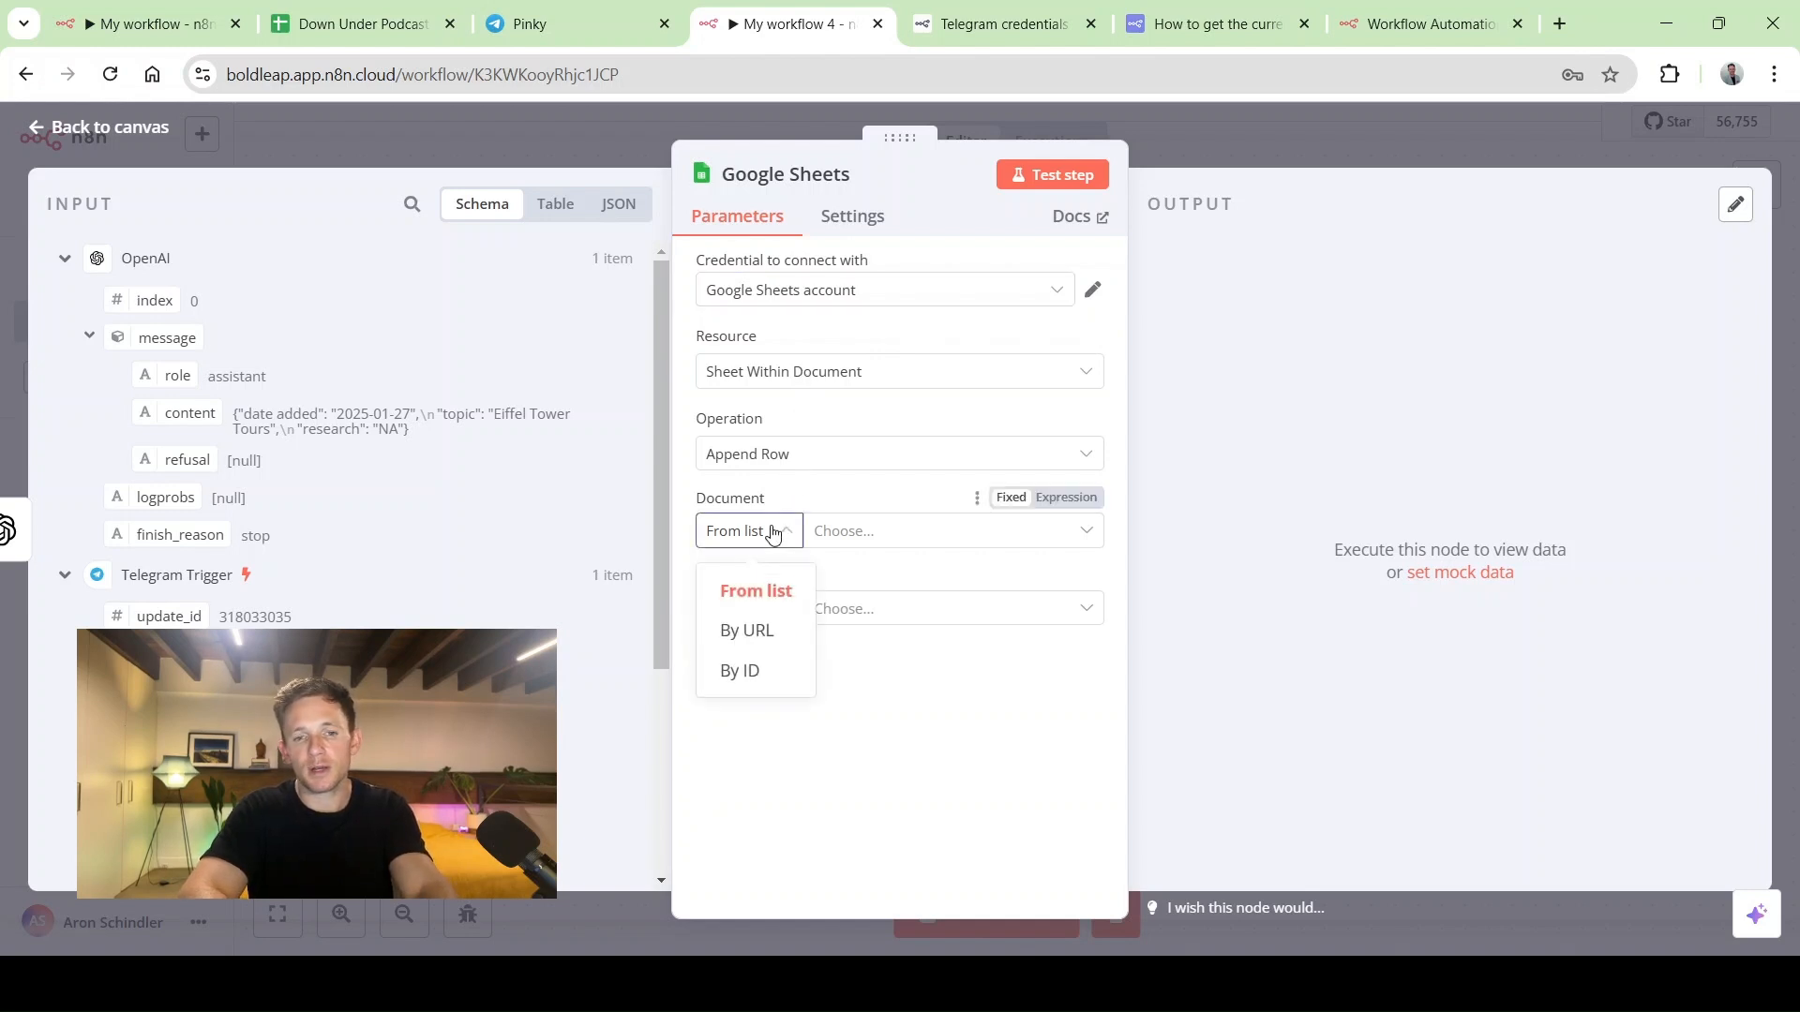
left_click(866, 540)
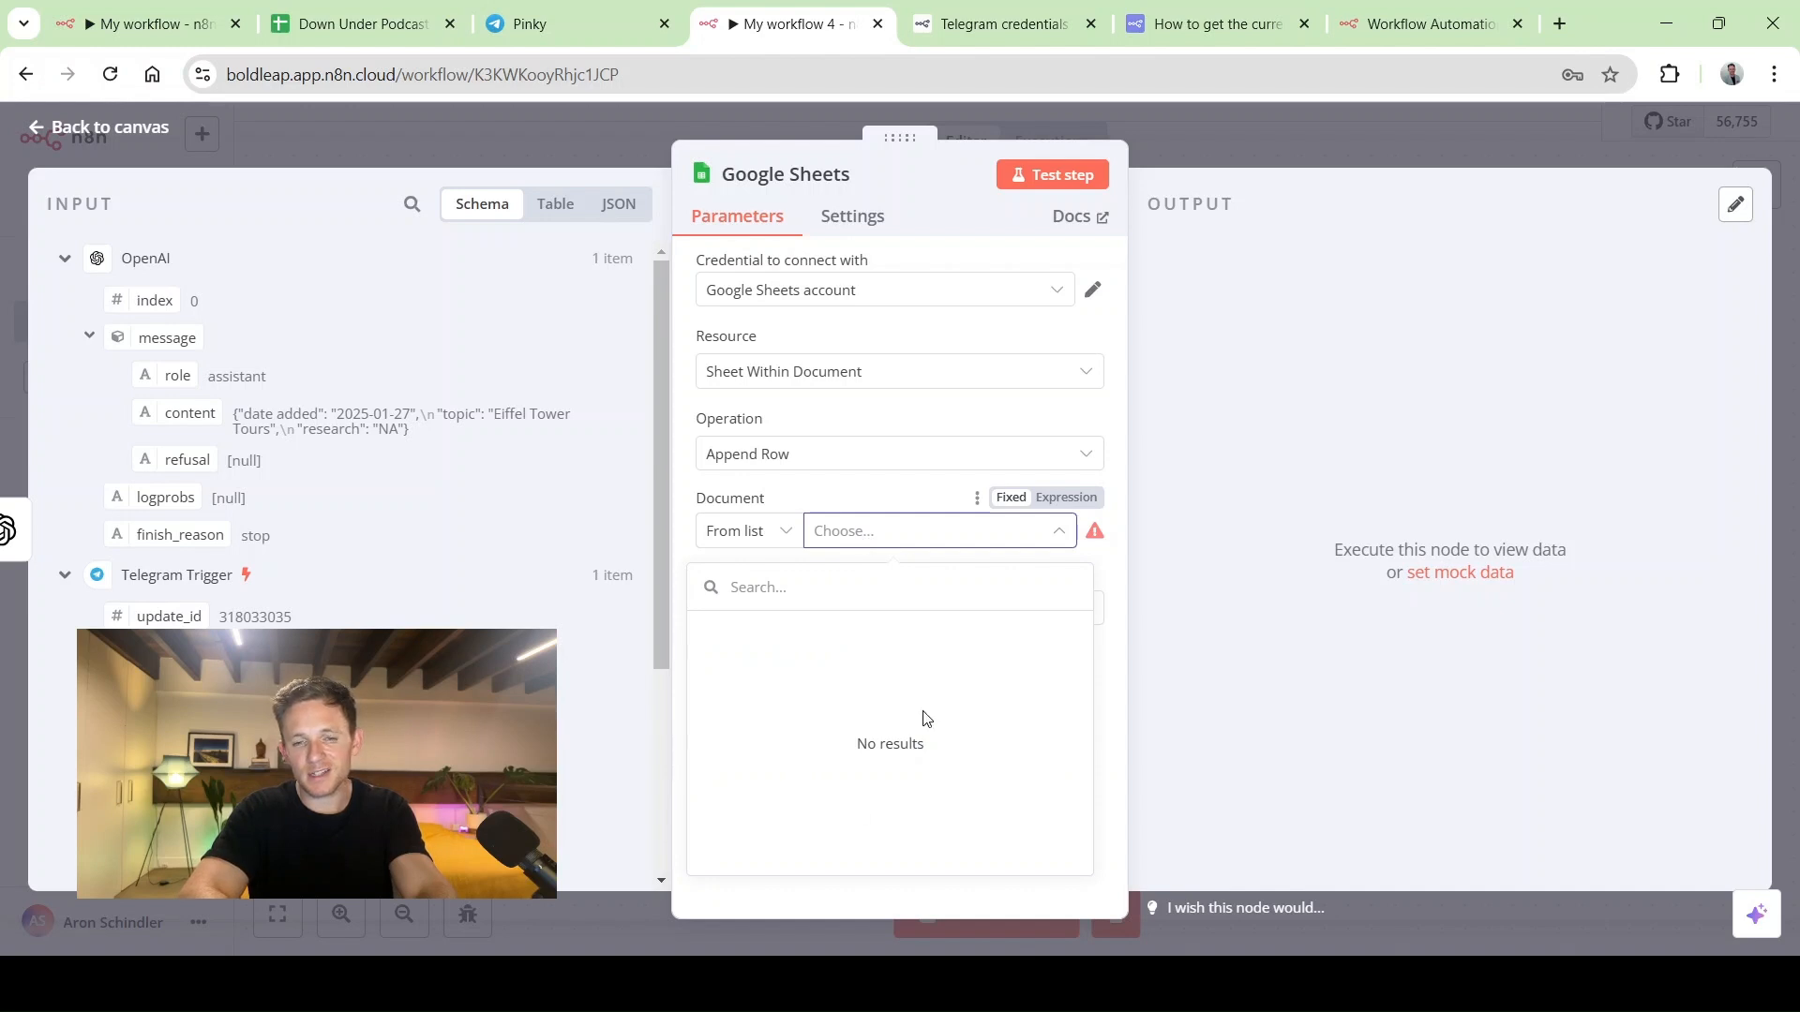
left_click(858, 495)
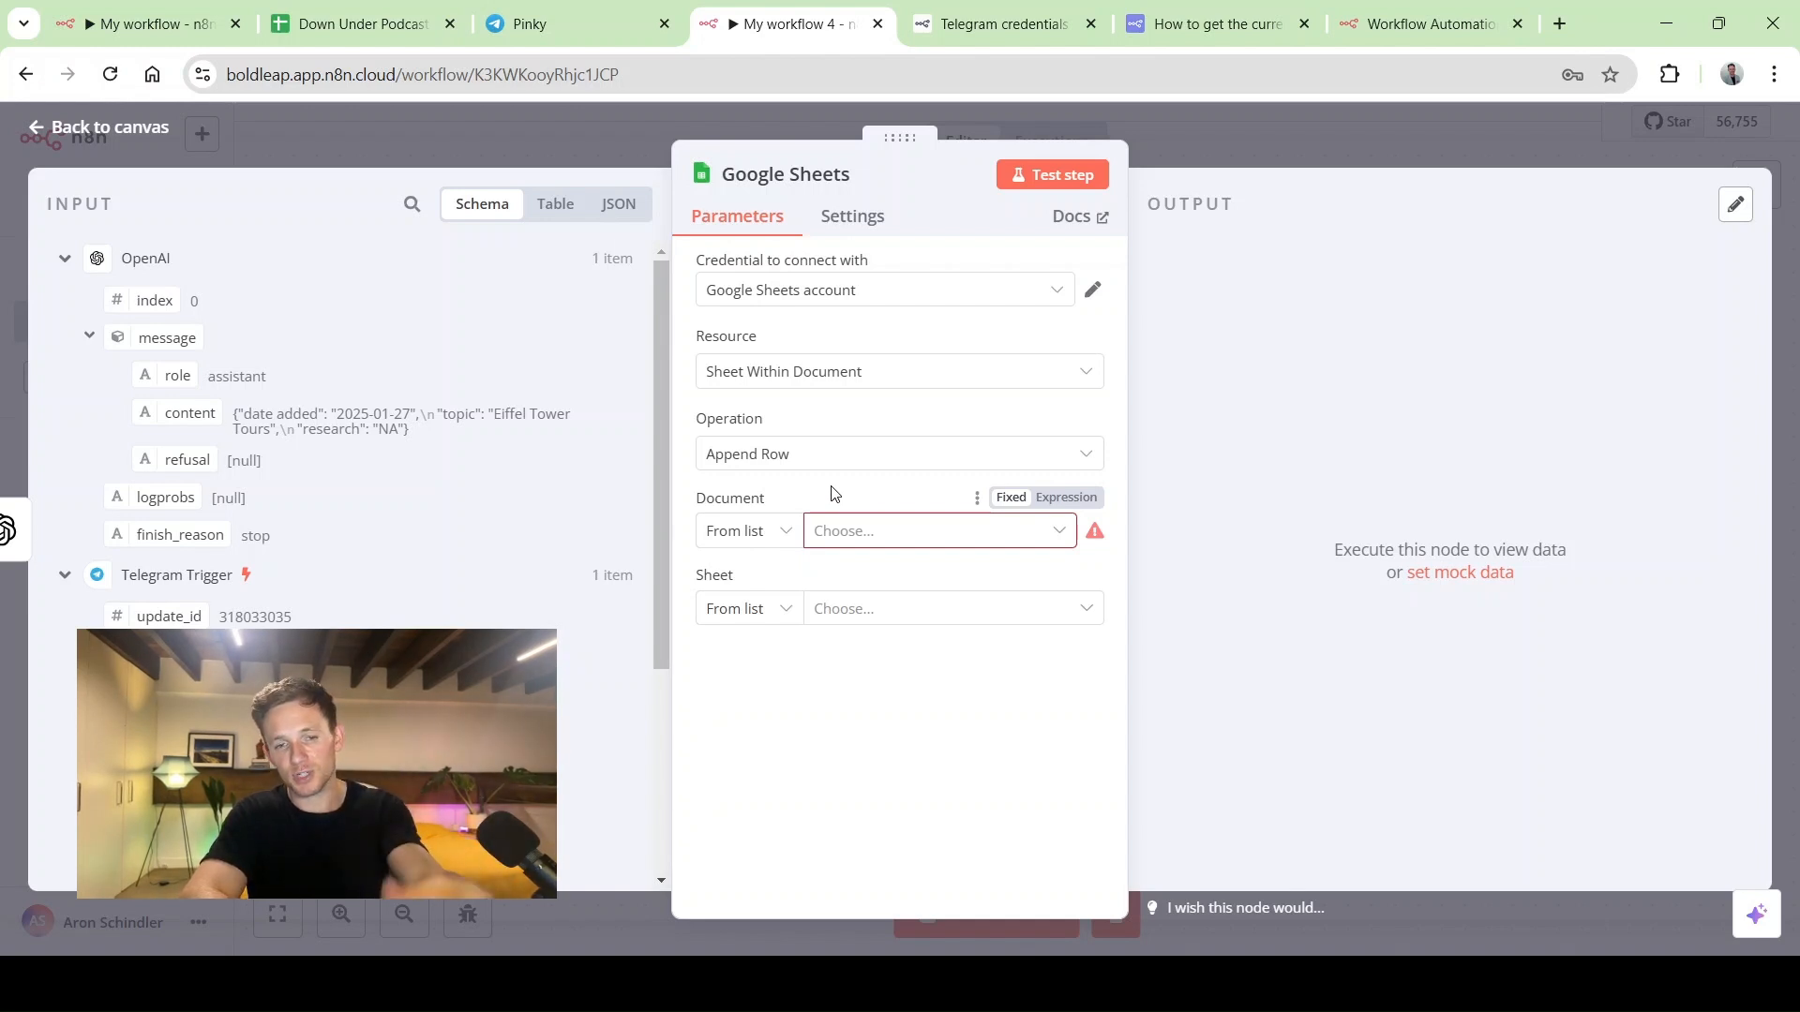
Set the Google Sheets node's document By URL, using the address copied from the Down Under Podcast spreadsheet
left_click(366, 23)
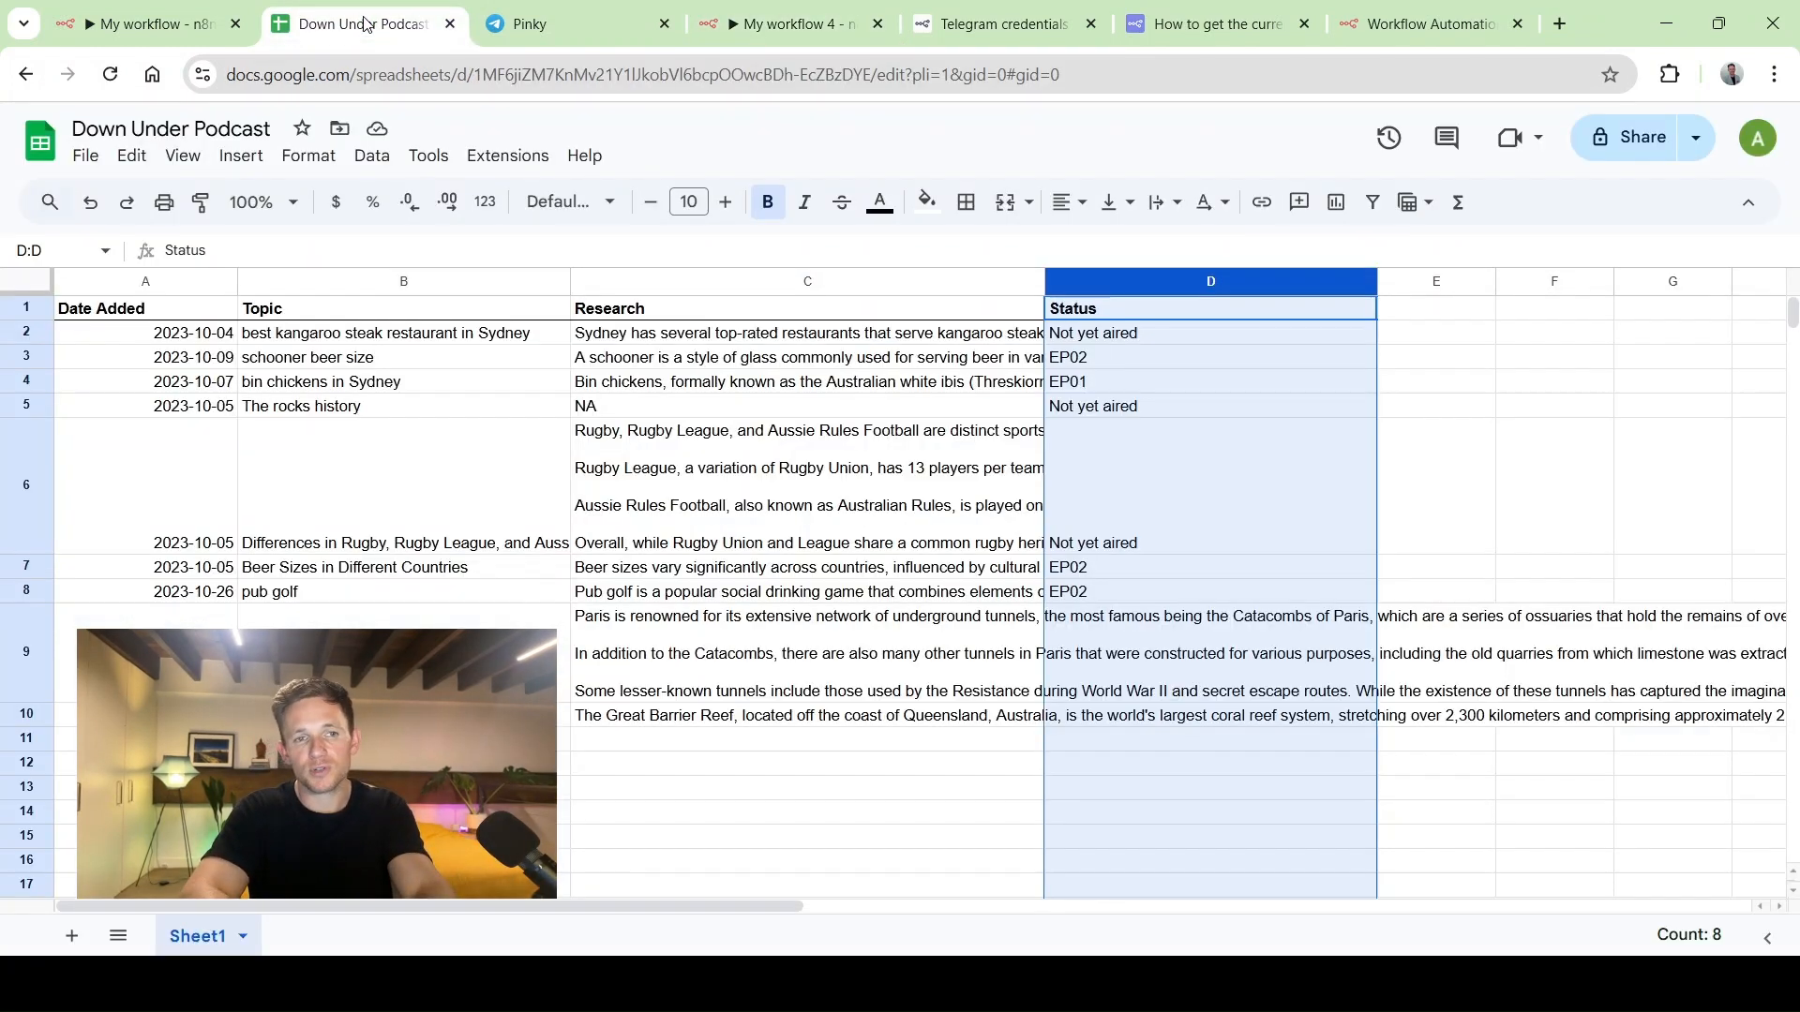
left_click(405, 63)
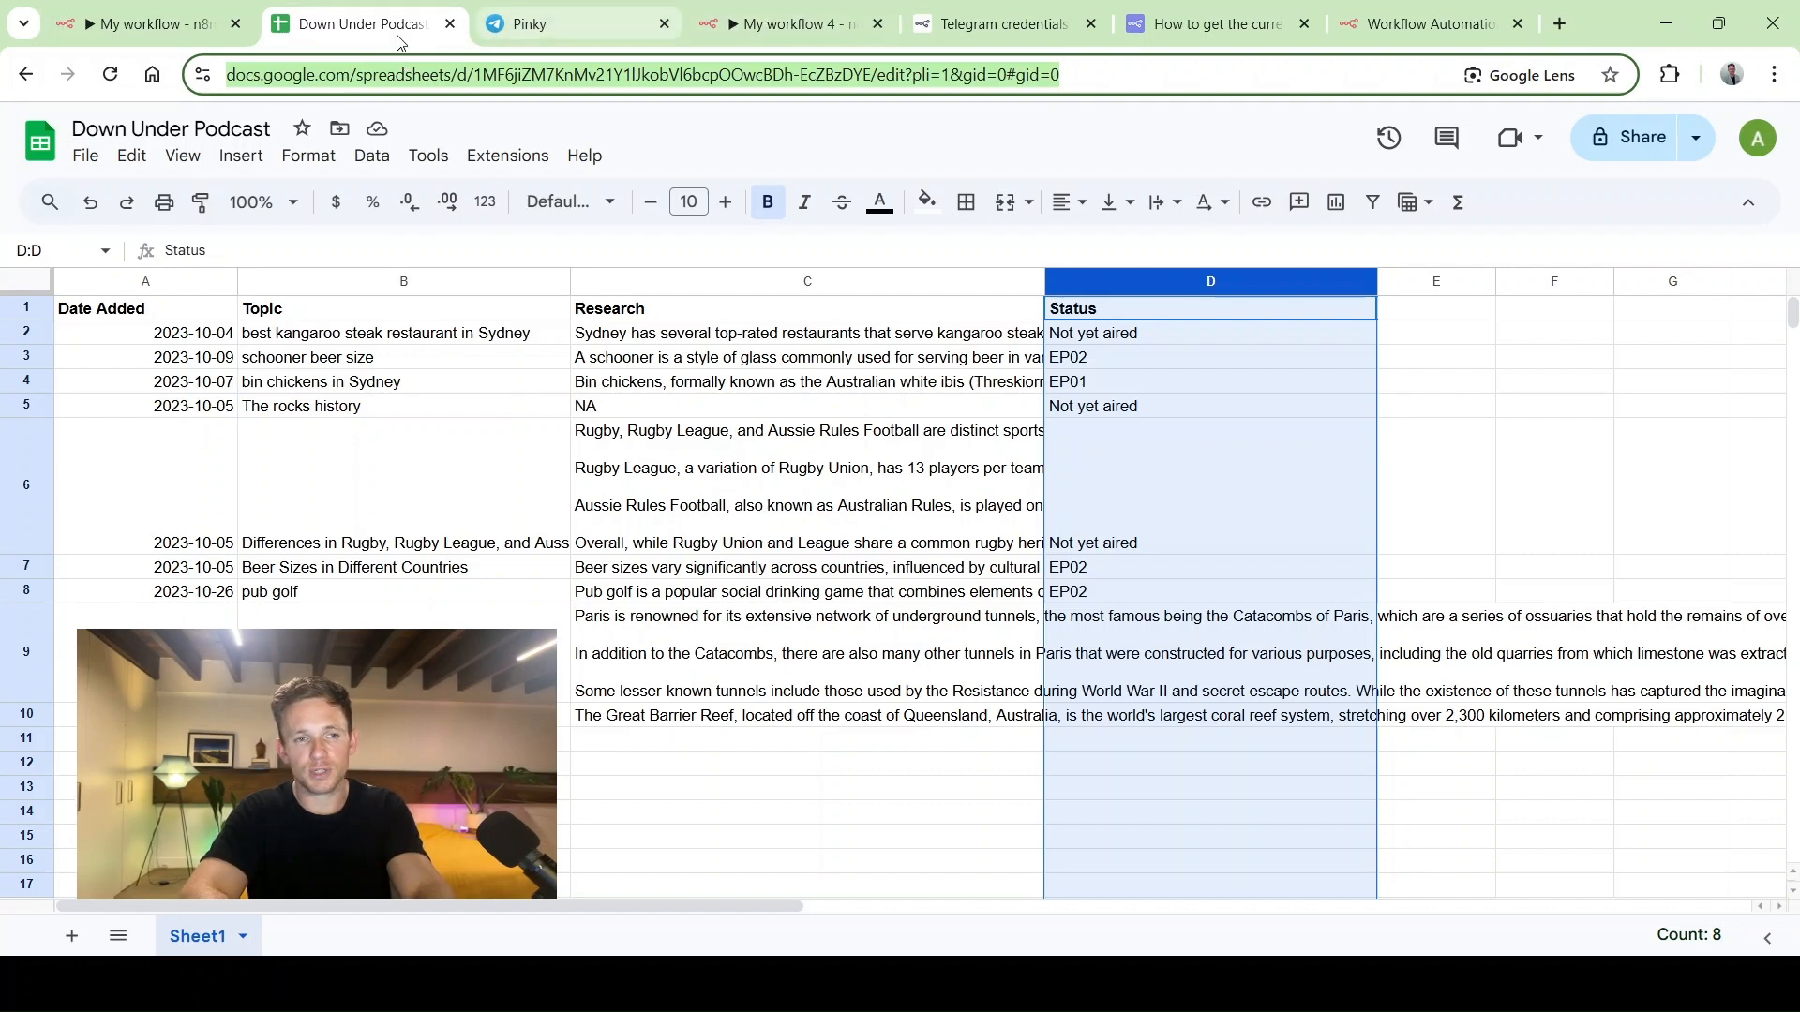
left_click(795, 23)
left_click(774, 535)
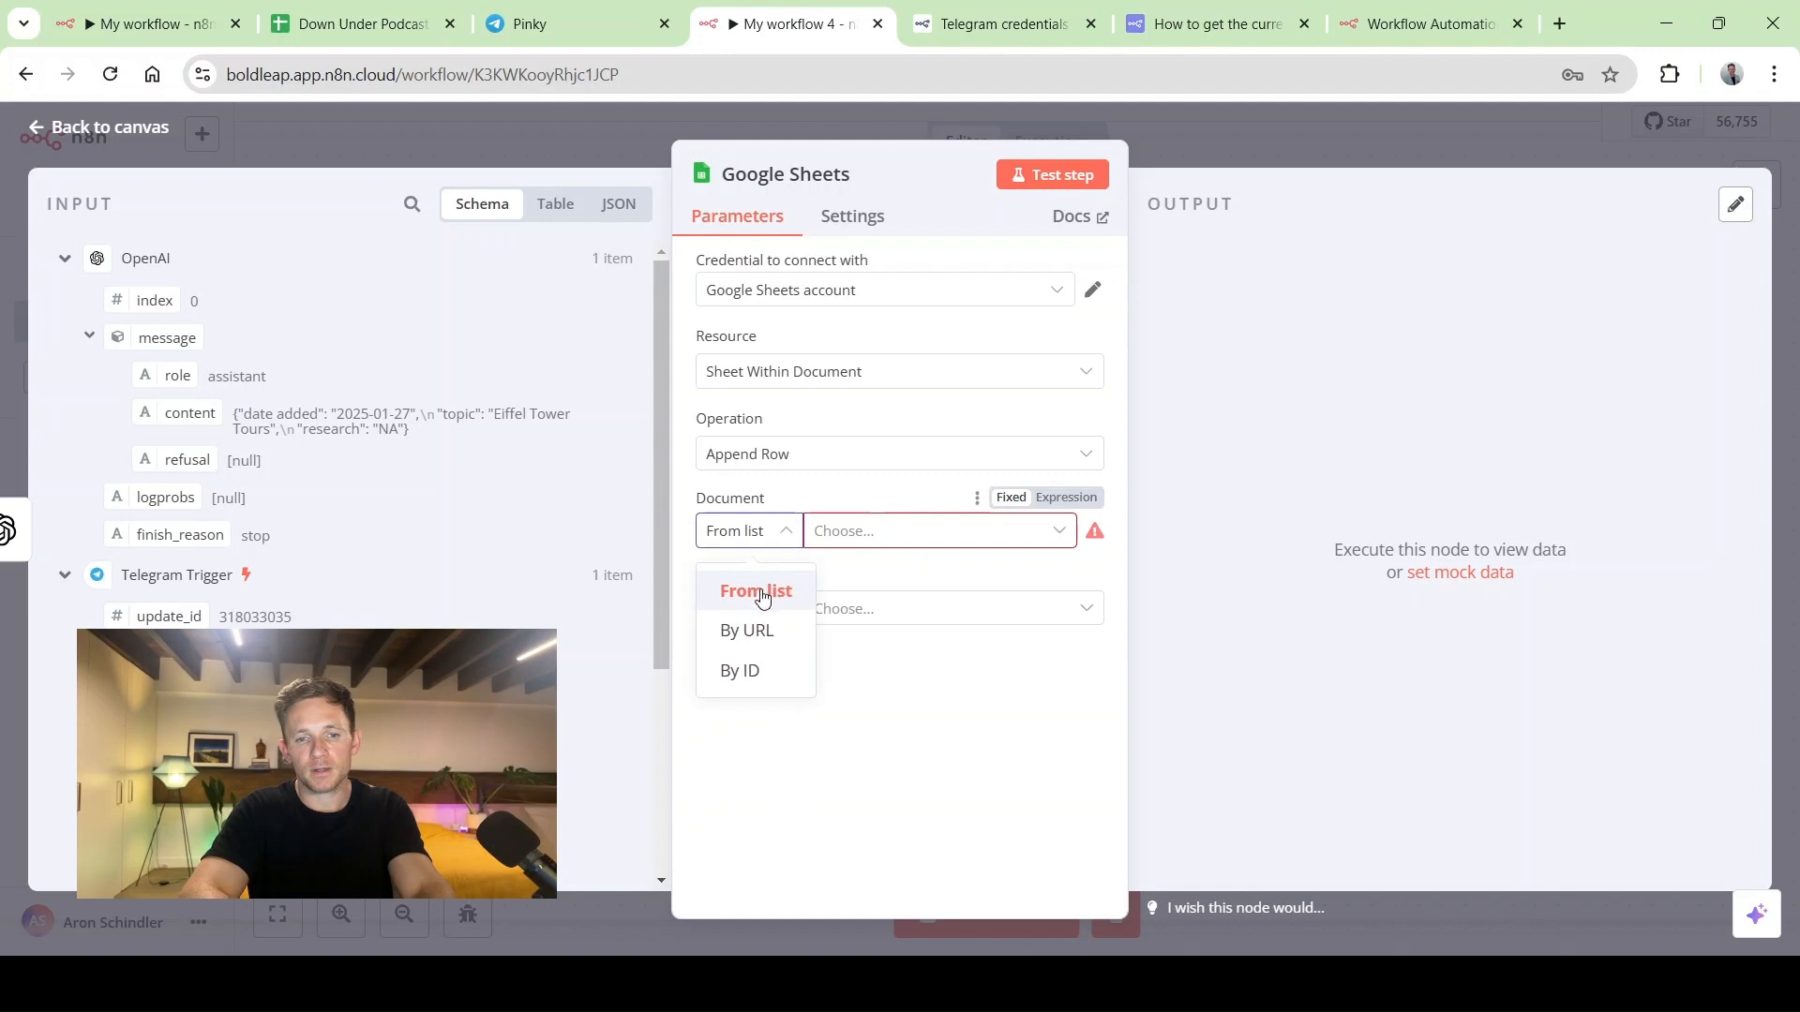
left_click(755, 629)
left_click(855, 541)
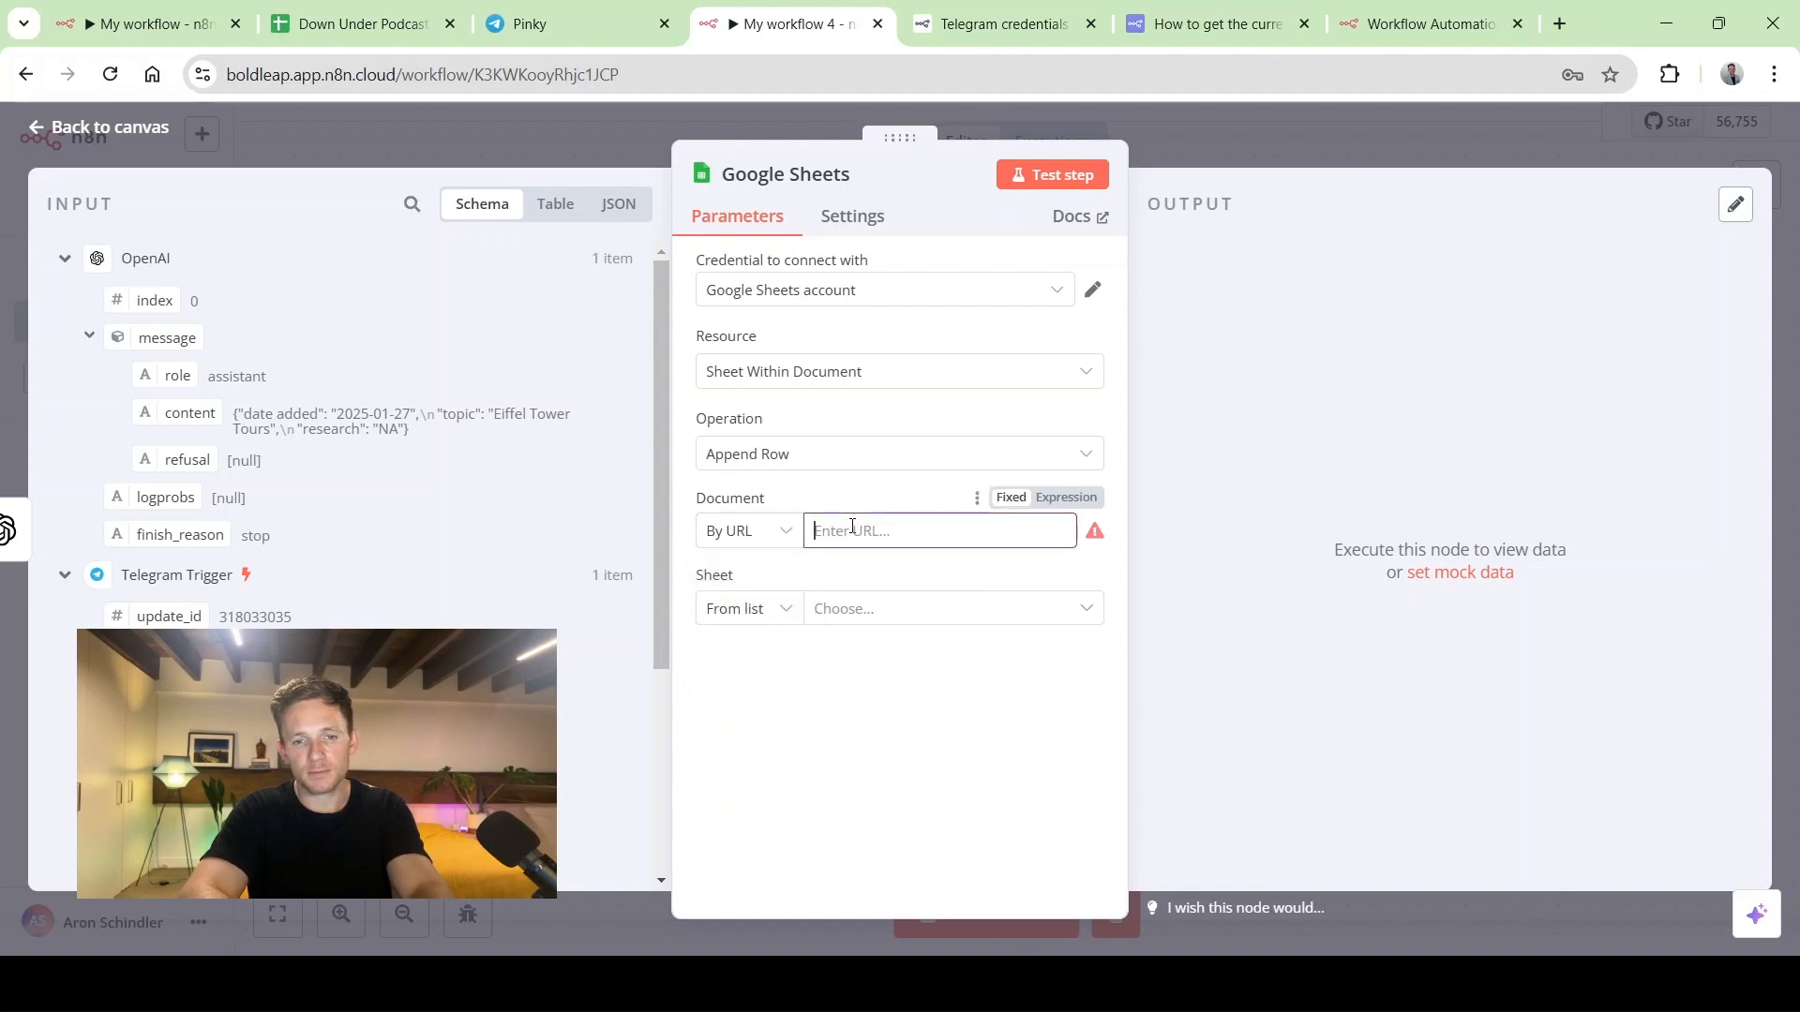
key("ctrl+v")
left_click(843, 502)
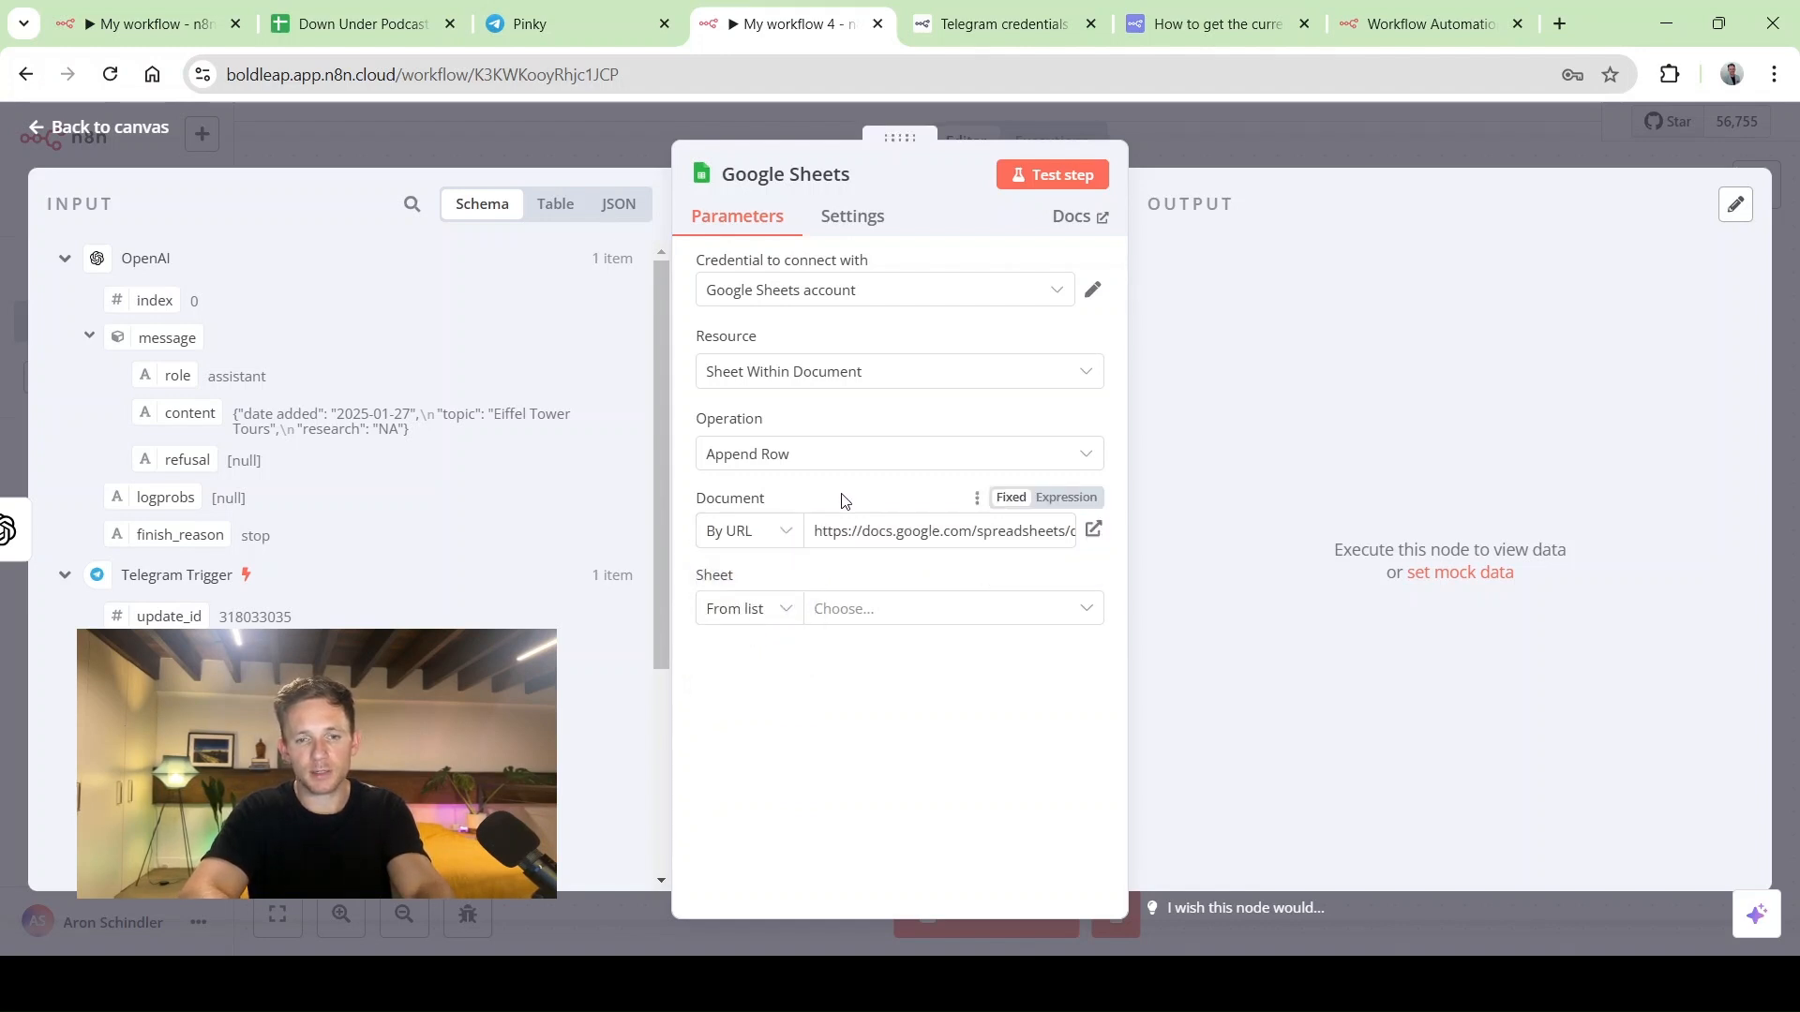
Select Sheet1 as the target sheet and review the Date Added, Topic, Research and Status values to send
left_click(767, 607)
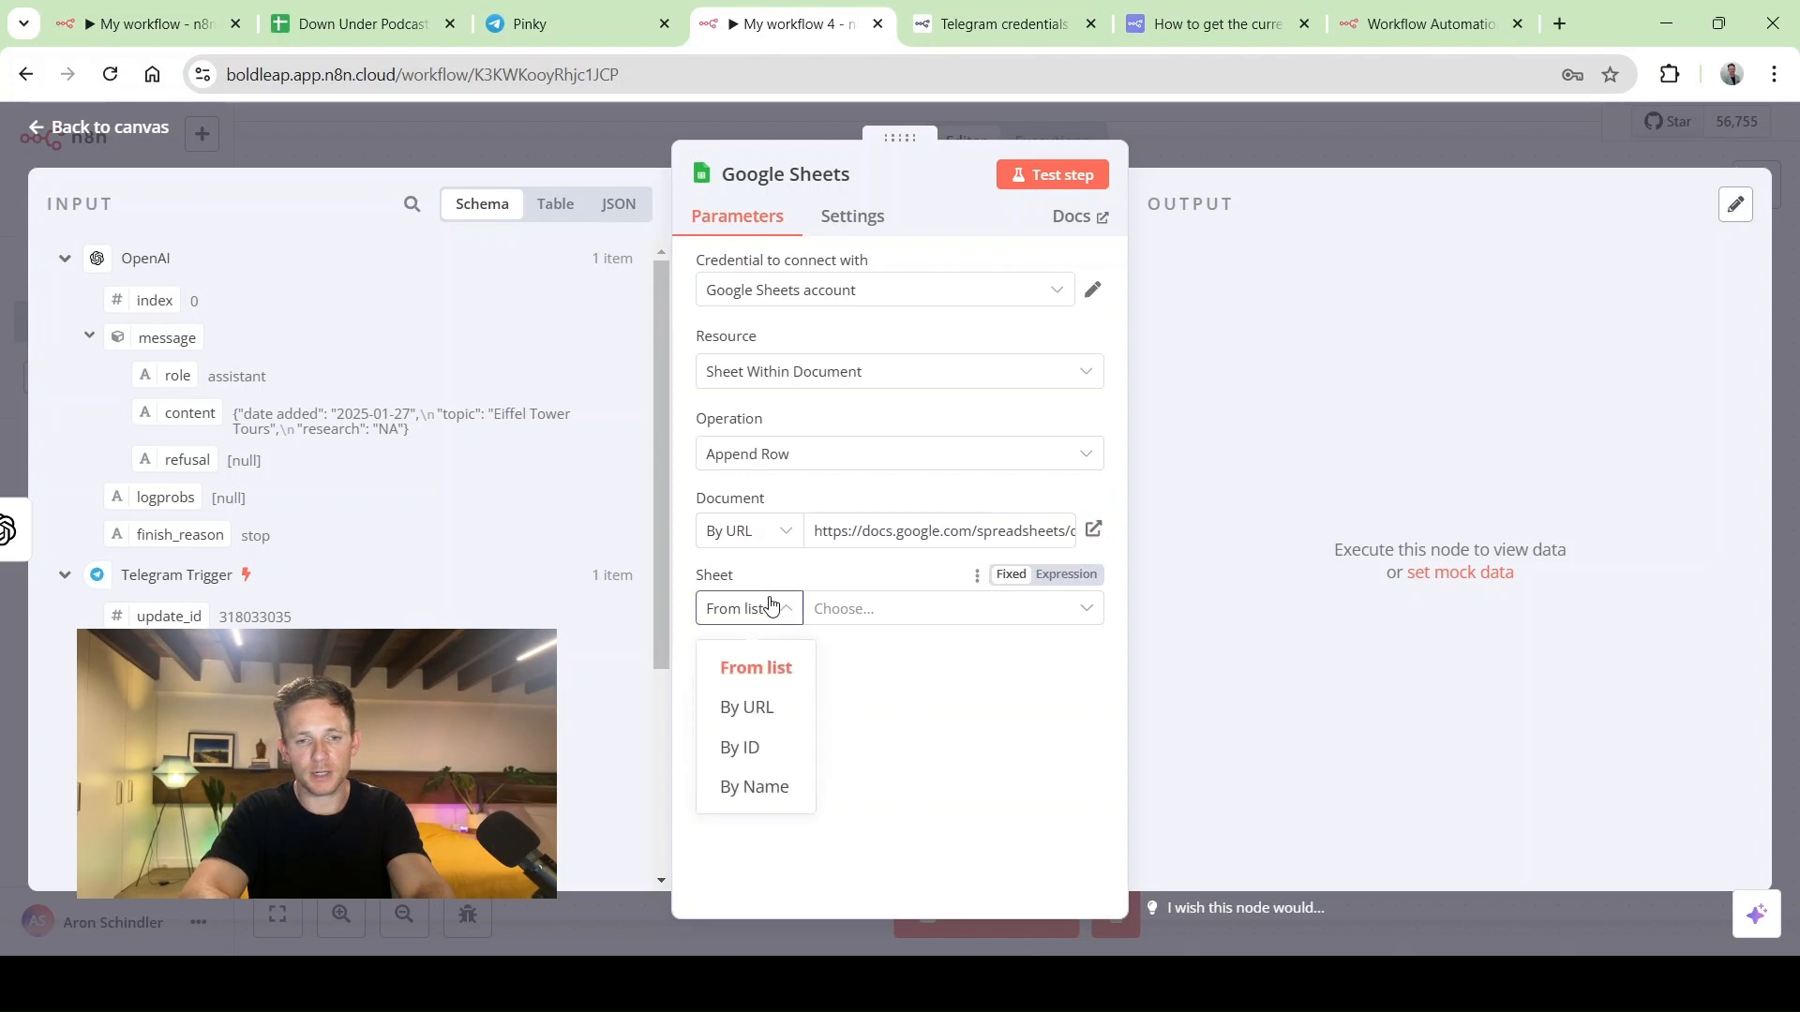
left_click(870, 620)
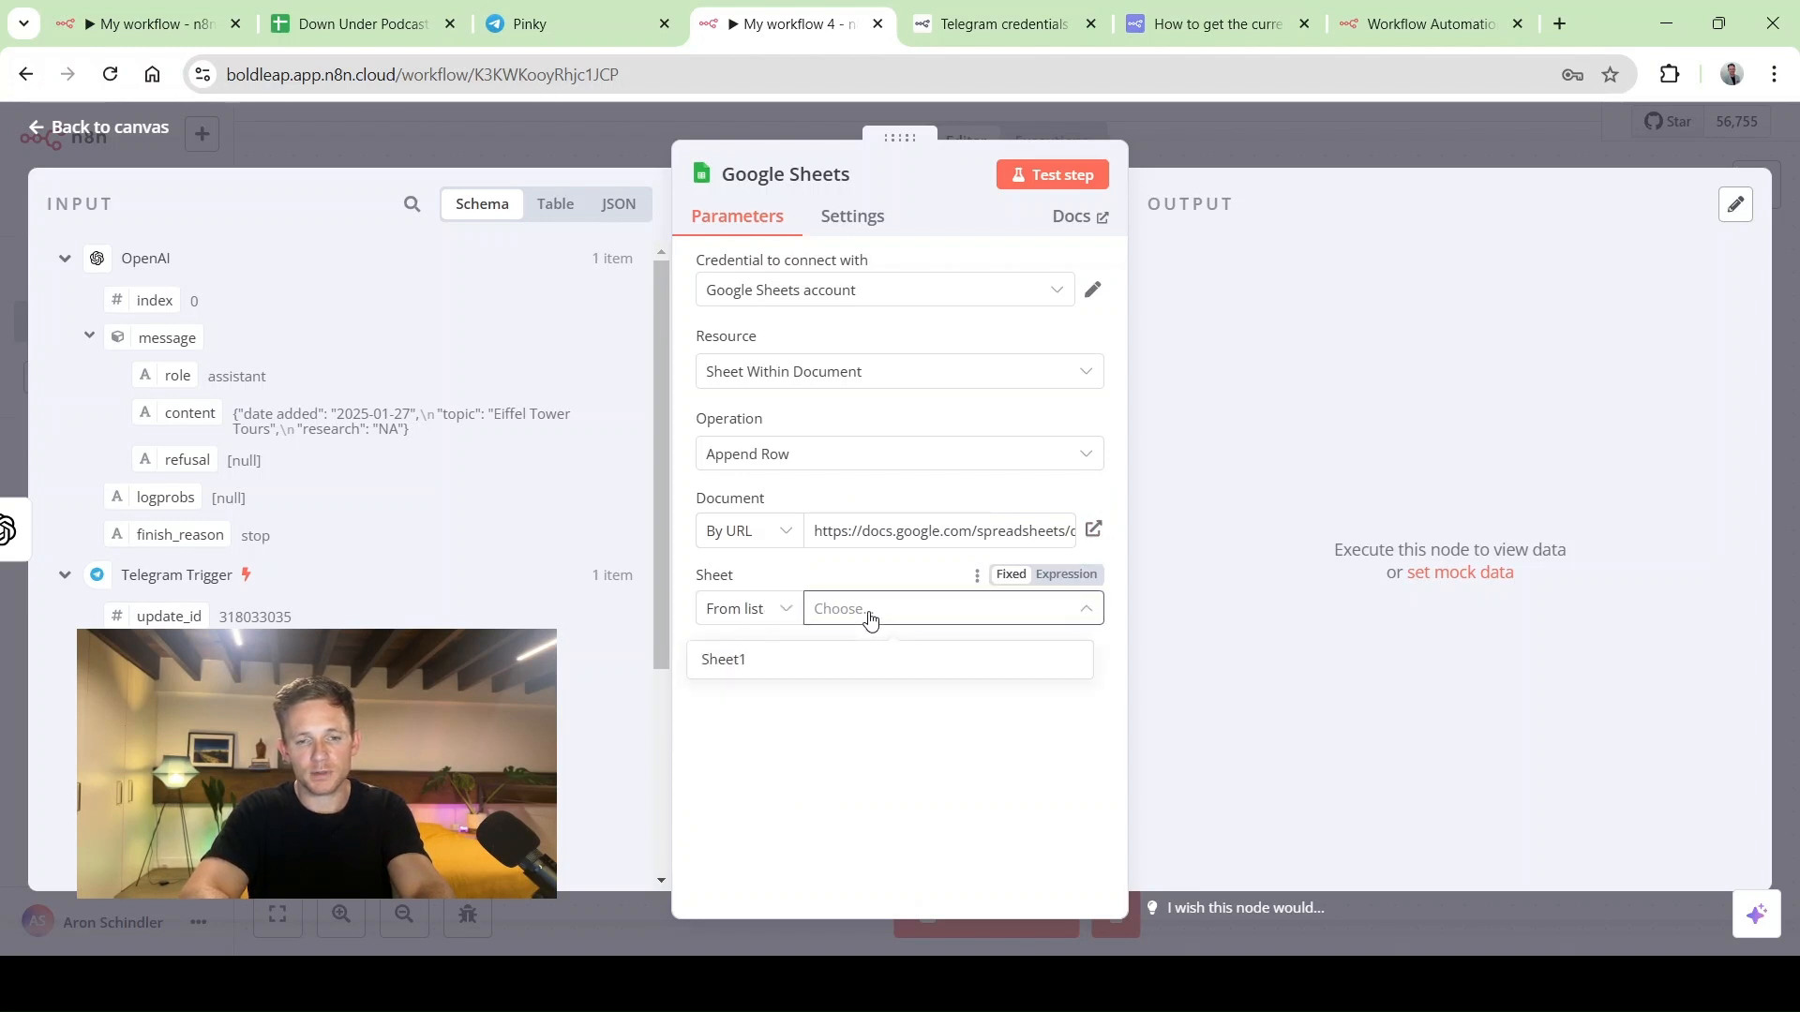
left_click(756, 656)
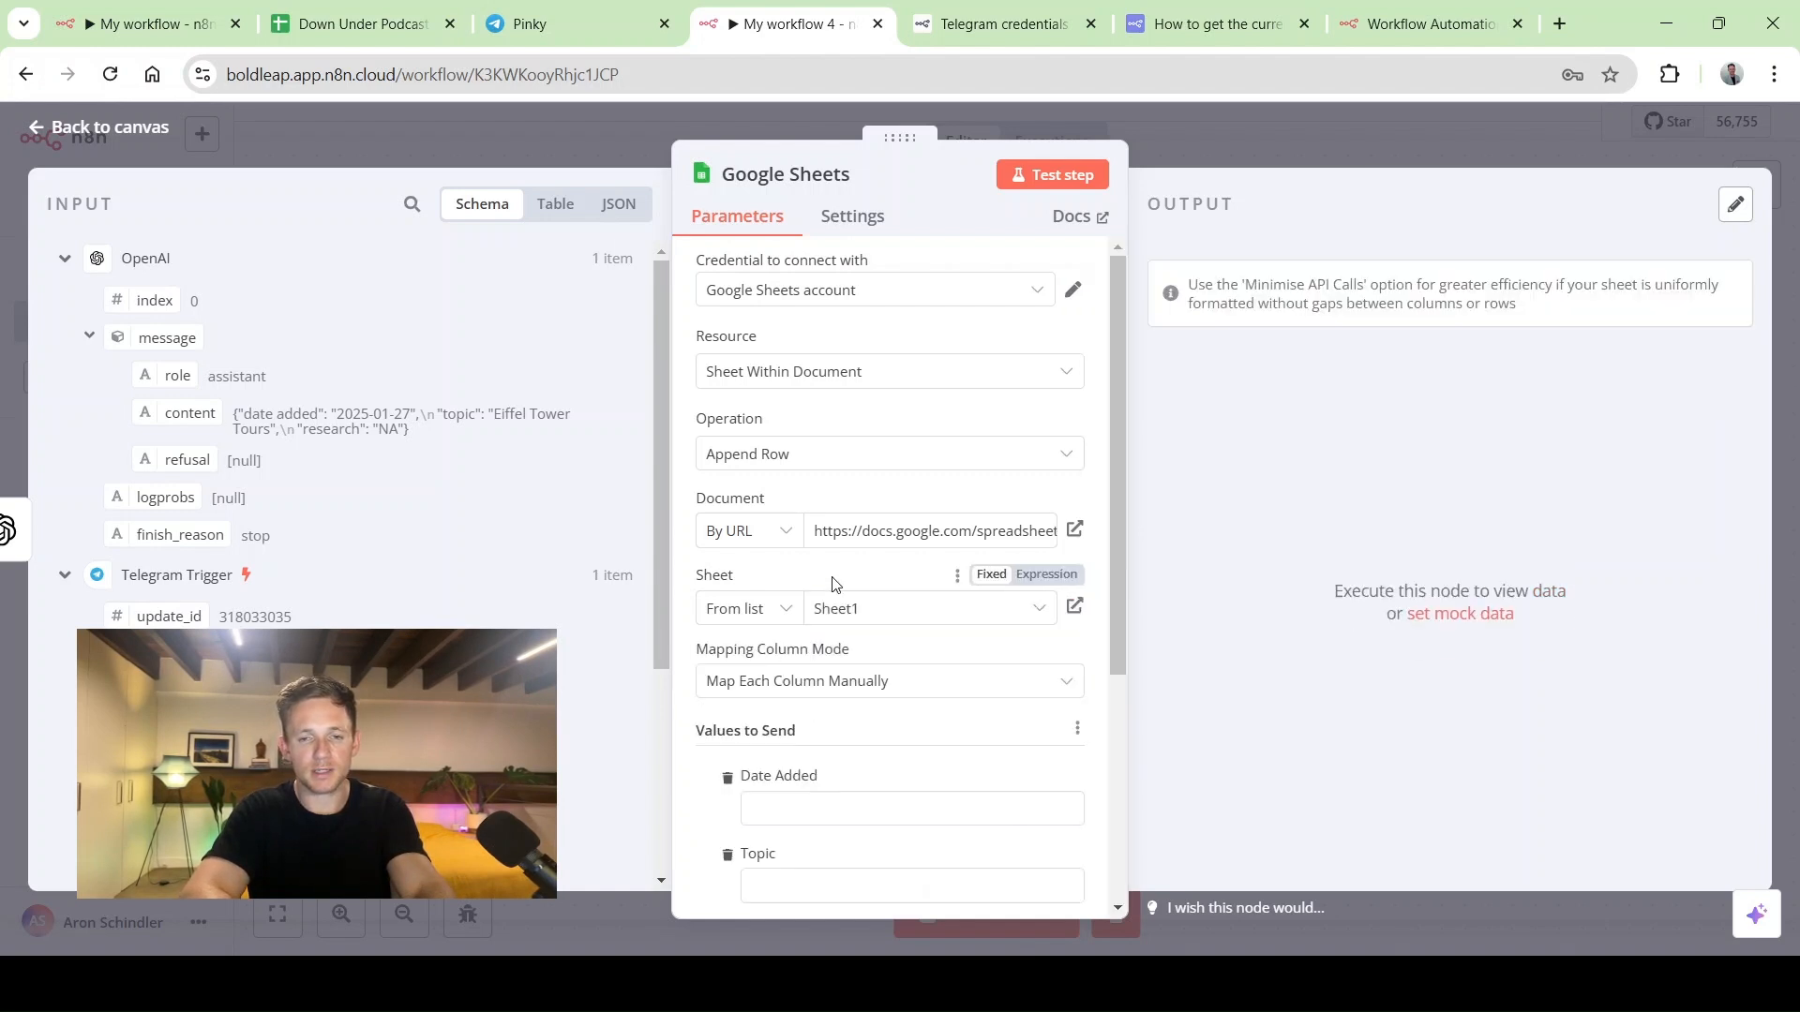
scroll(924, 663, "down", 3)
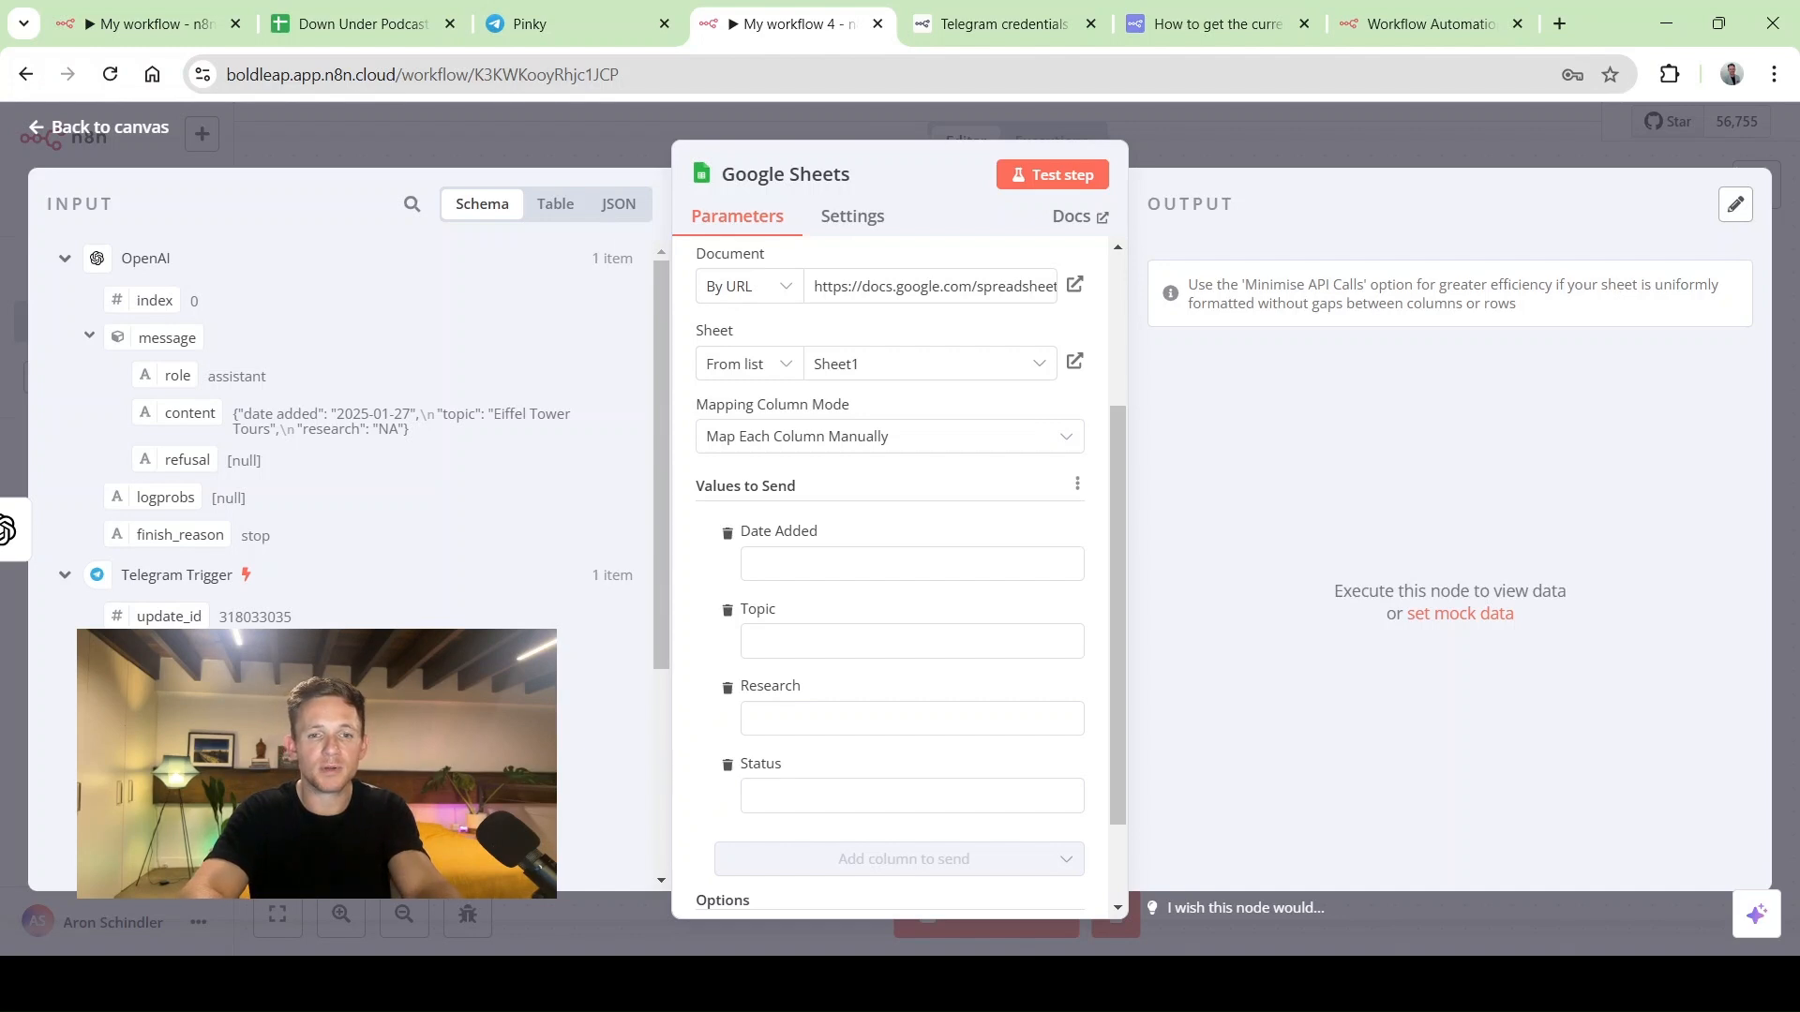
scroll(750, 611, "down", 1)
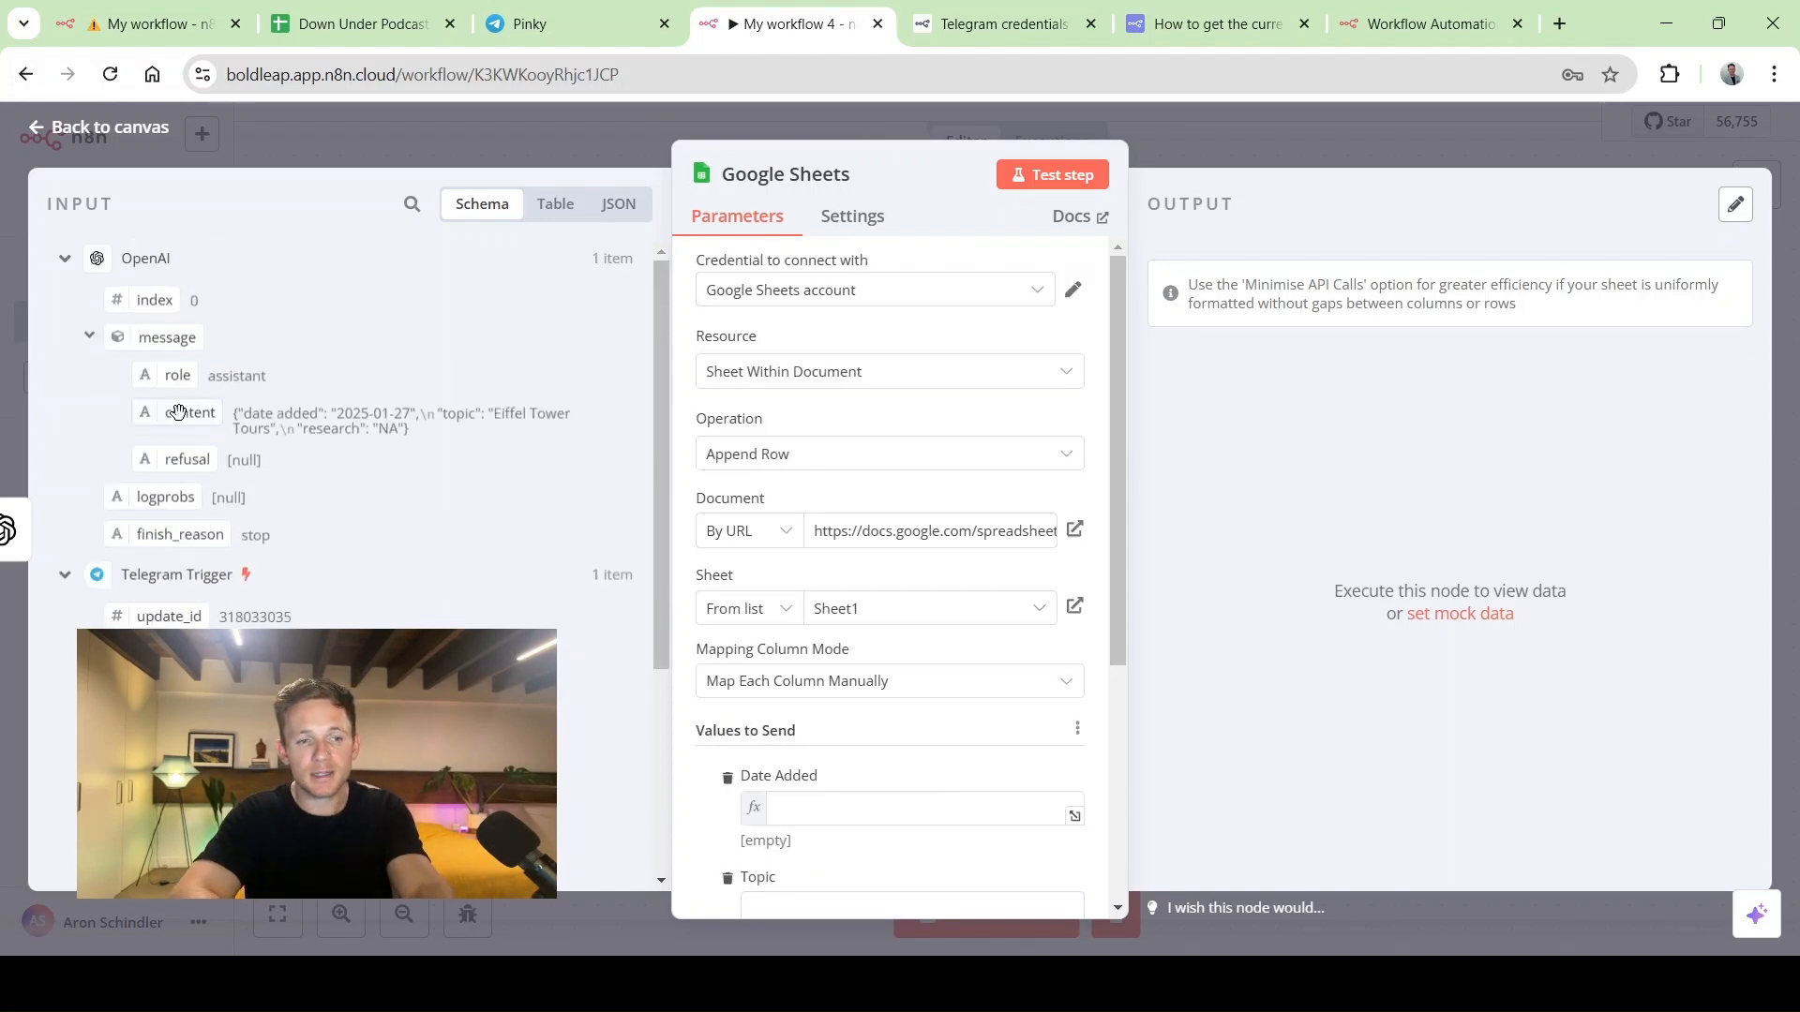
scroll(759, 480, "down", 3)
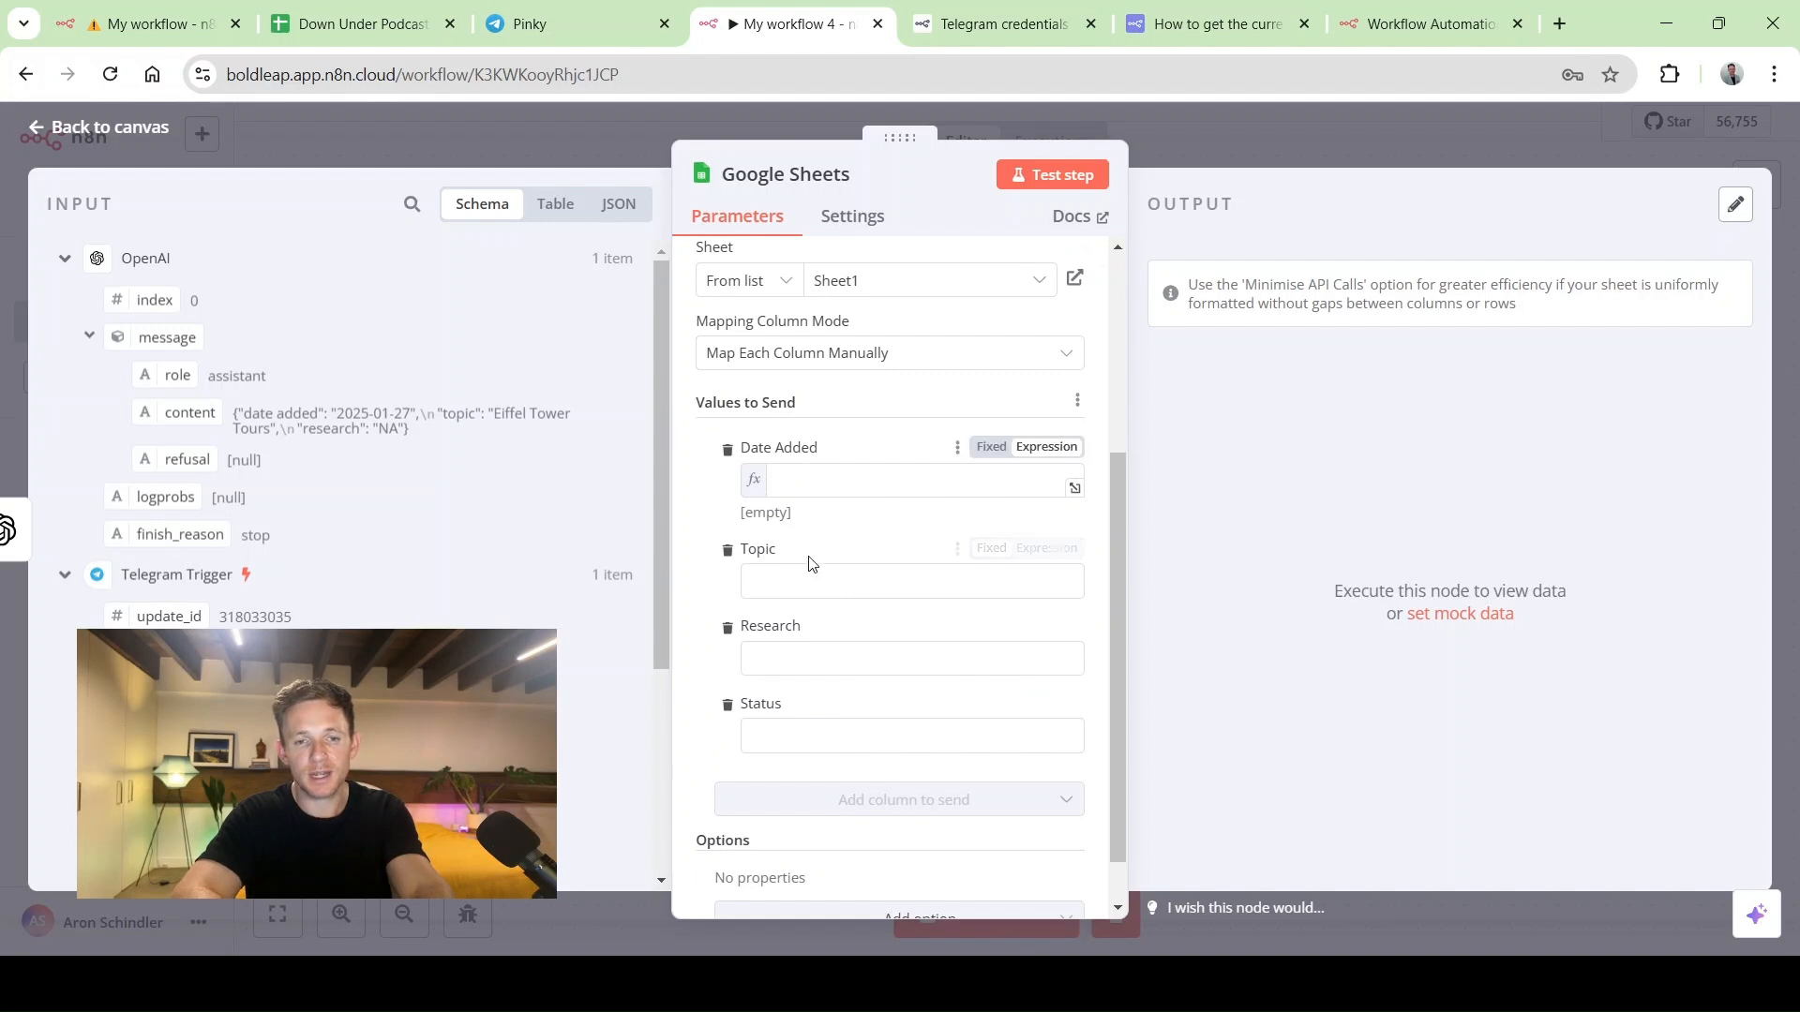
scroll(810, 634, "up", 1)
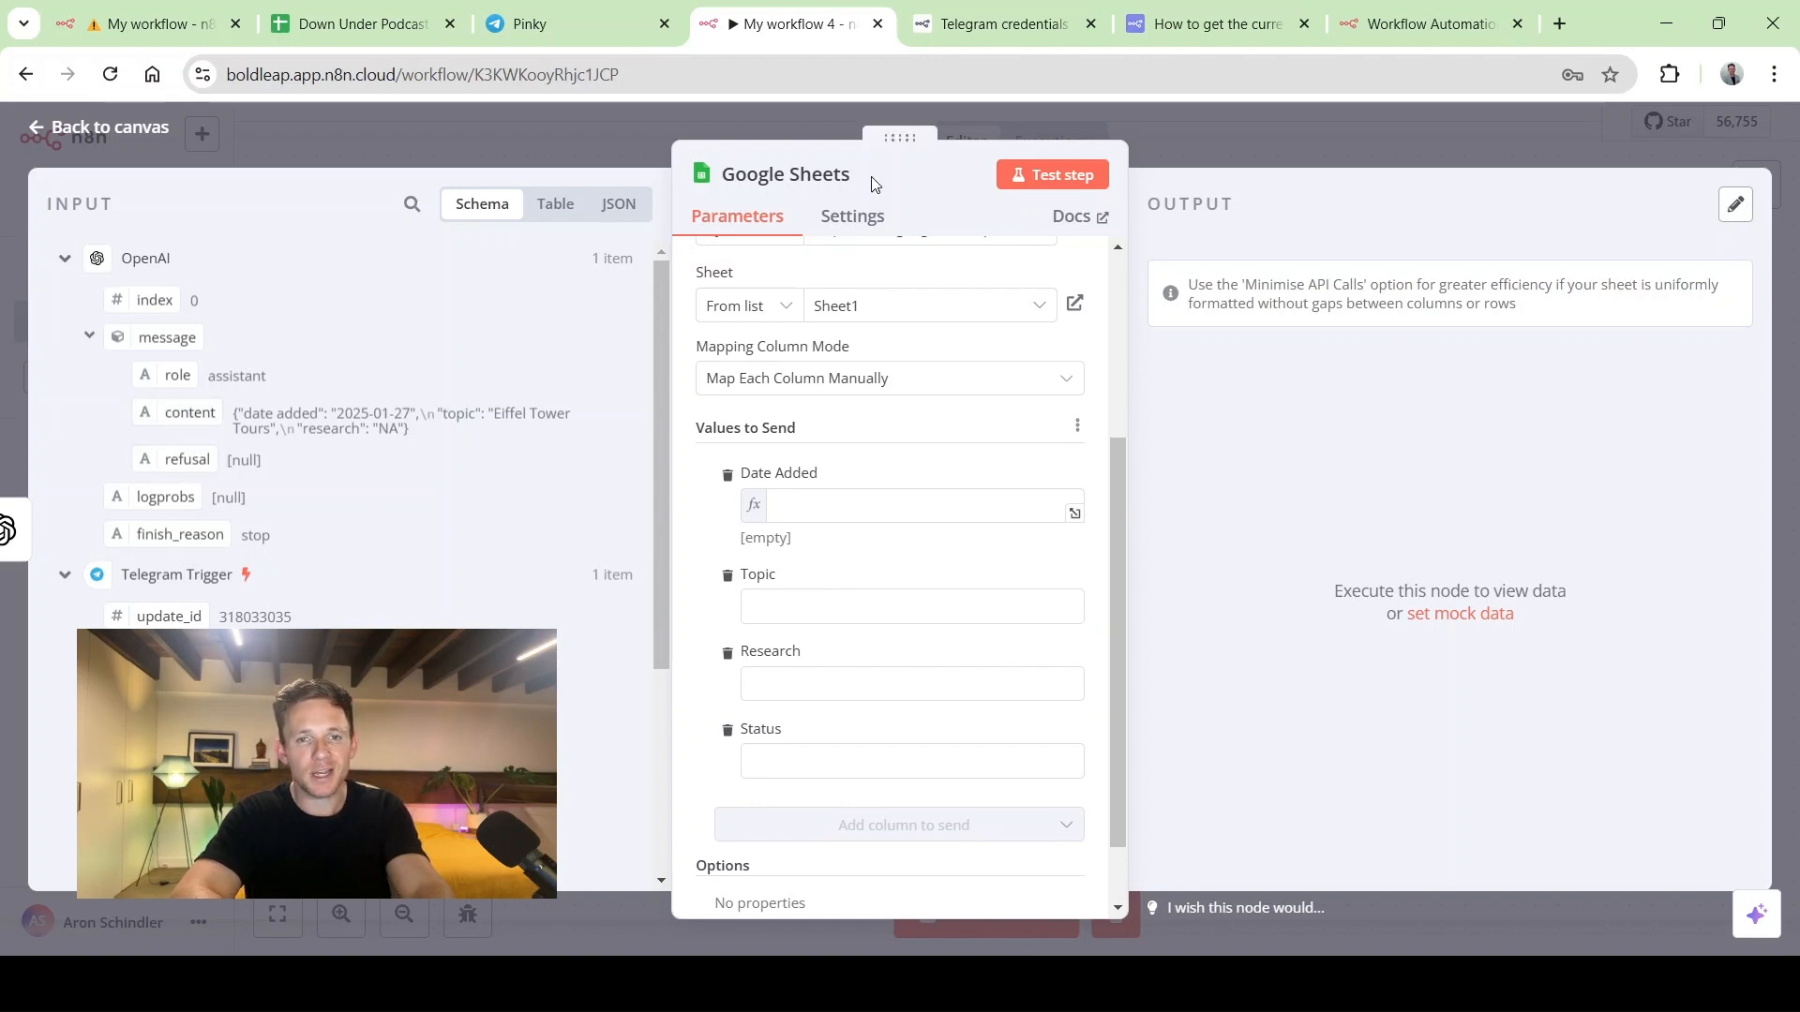
Reopen the OpenAI node from the canvas, check the JSON format section of its prompt and test the node again
left_click(1224, 136)
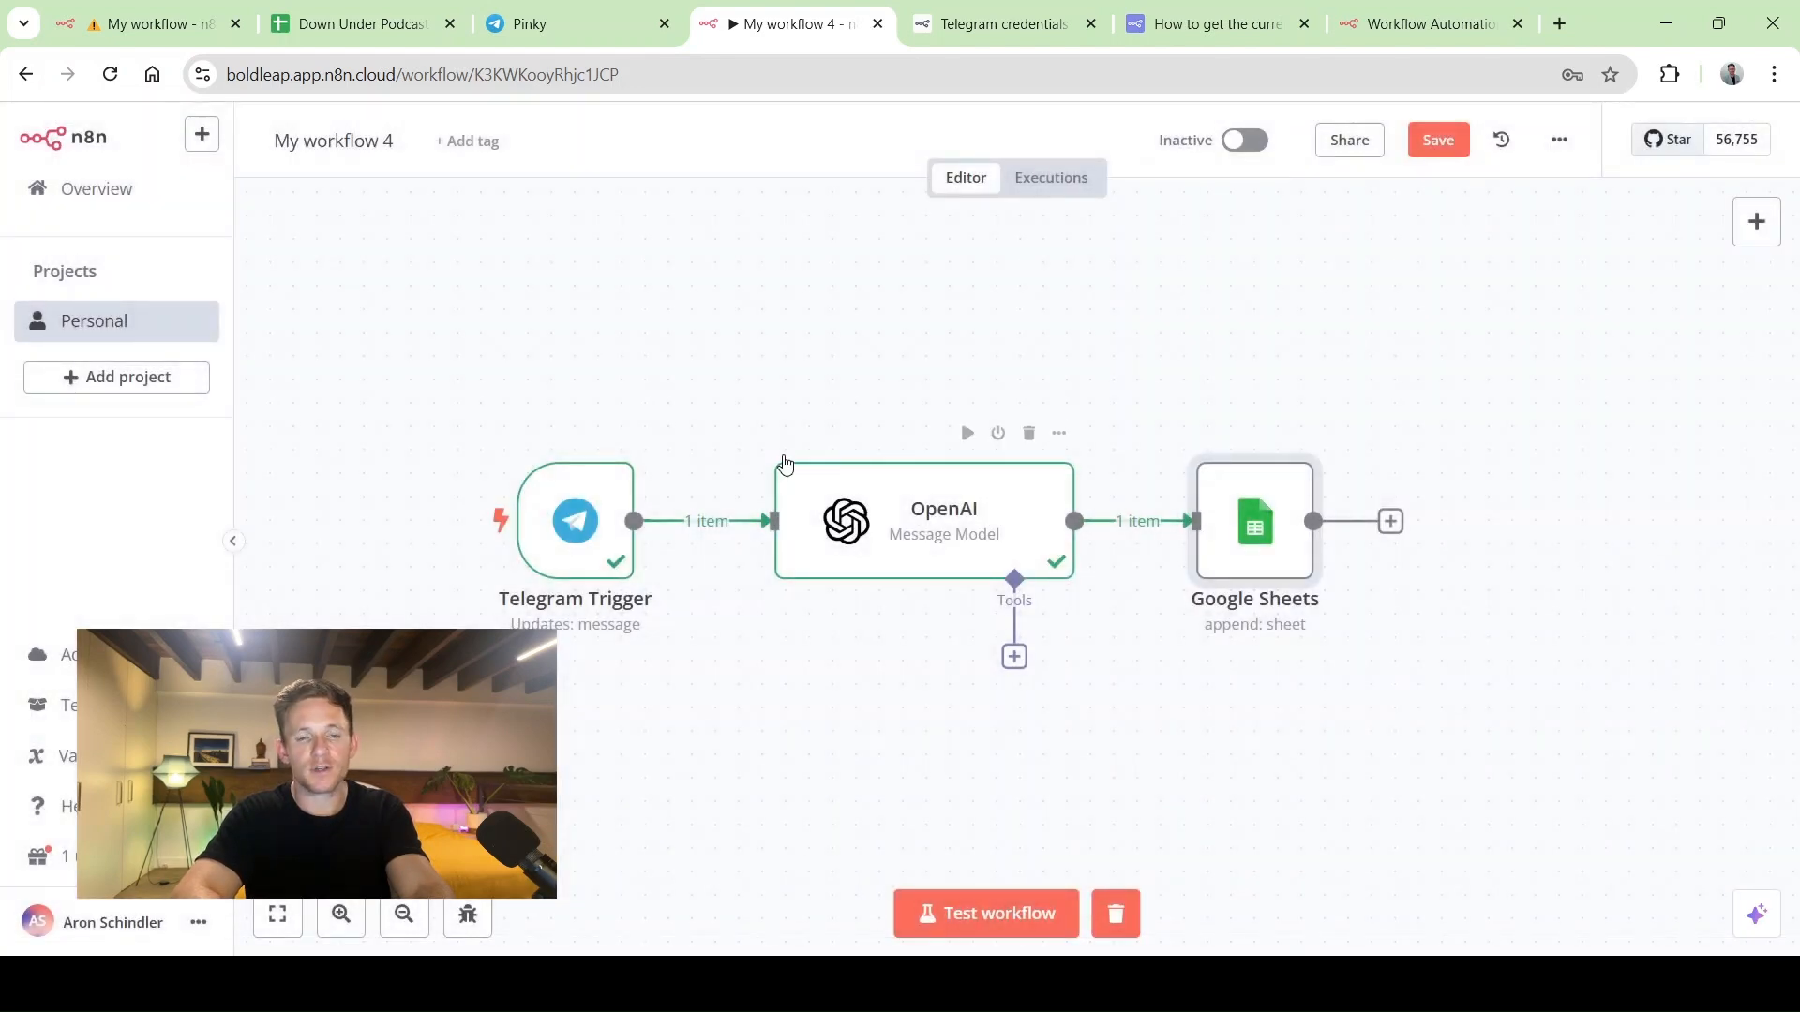
double_click(923, 488)
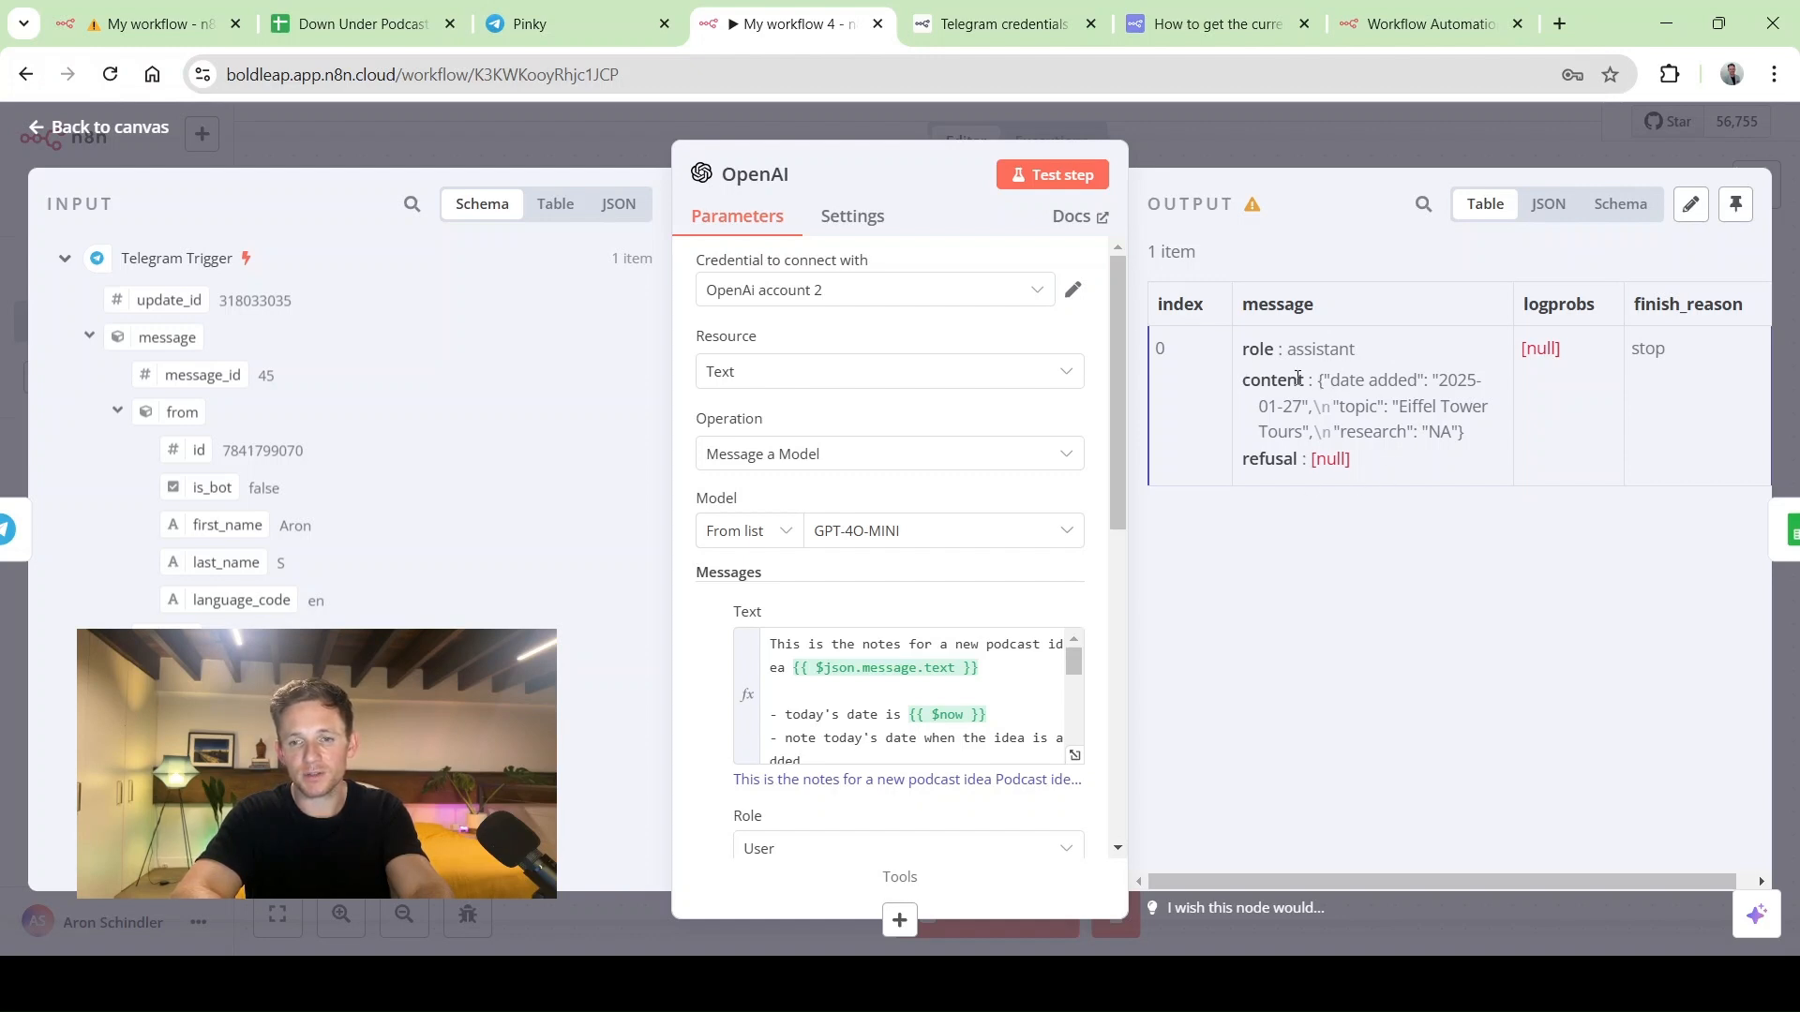
scroll(908, 696, "down", 5)
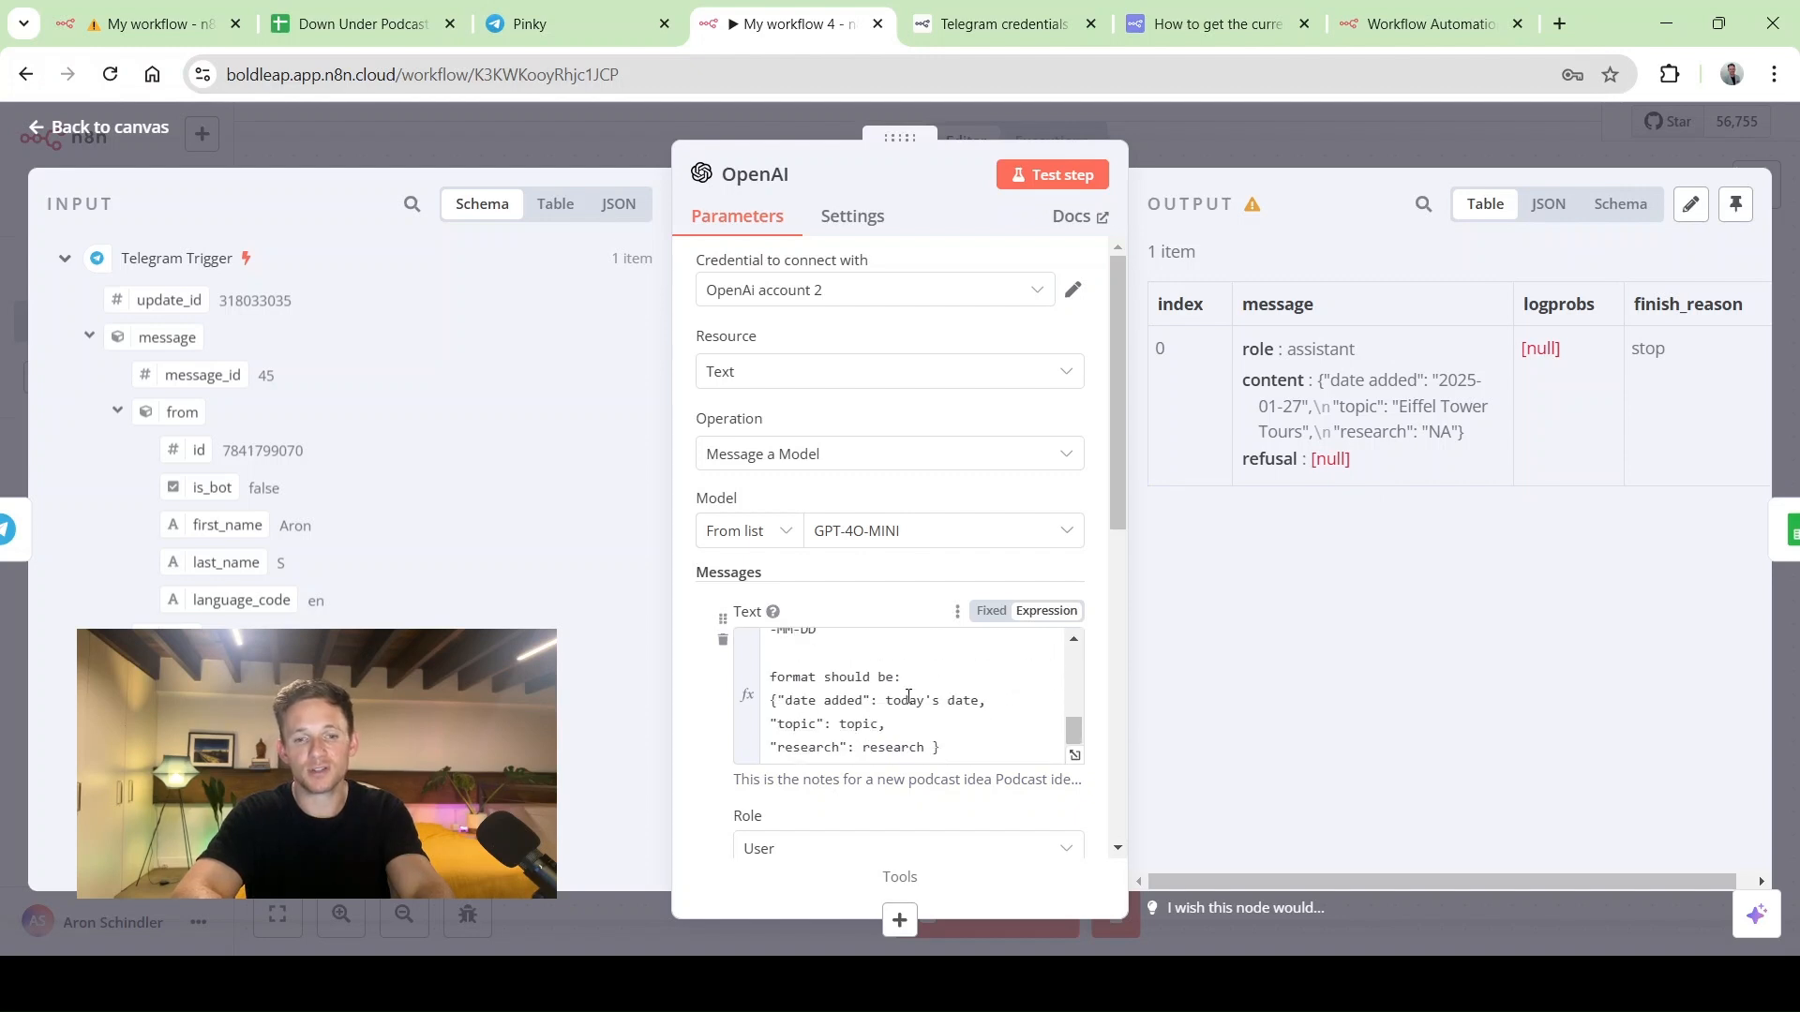
left_click(1041, 165)
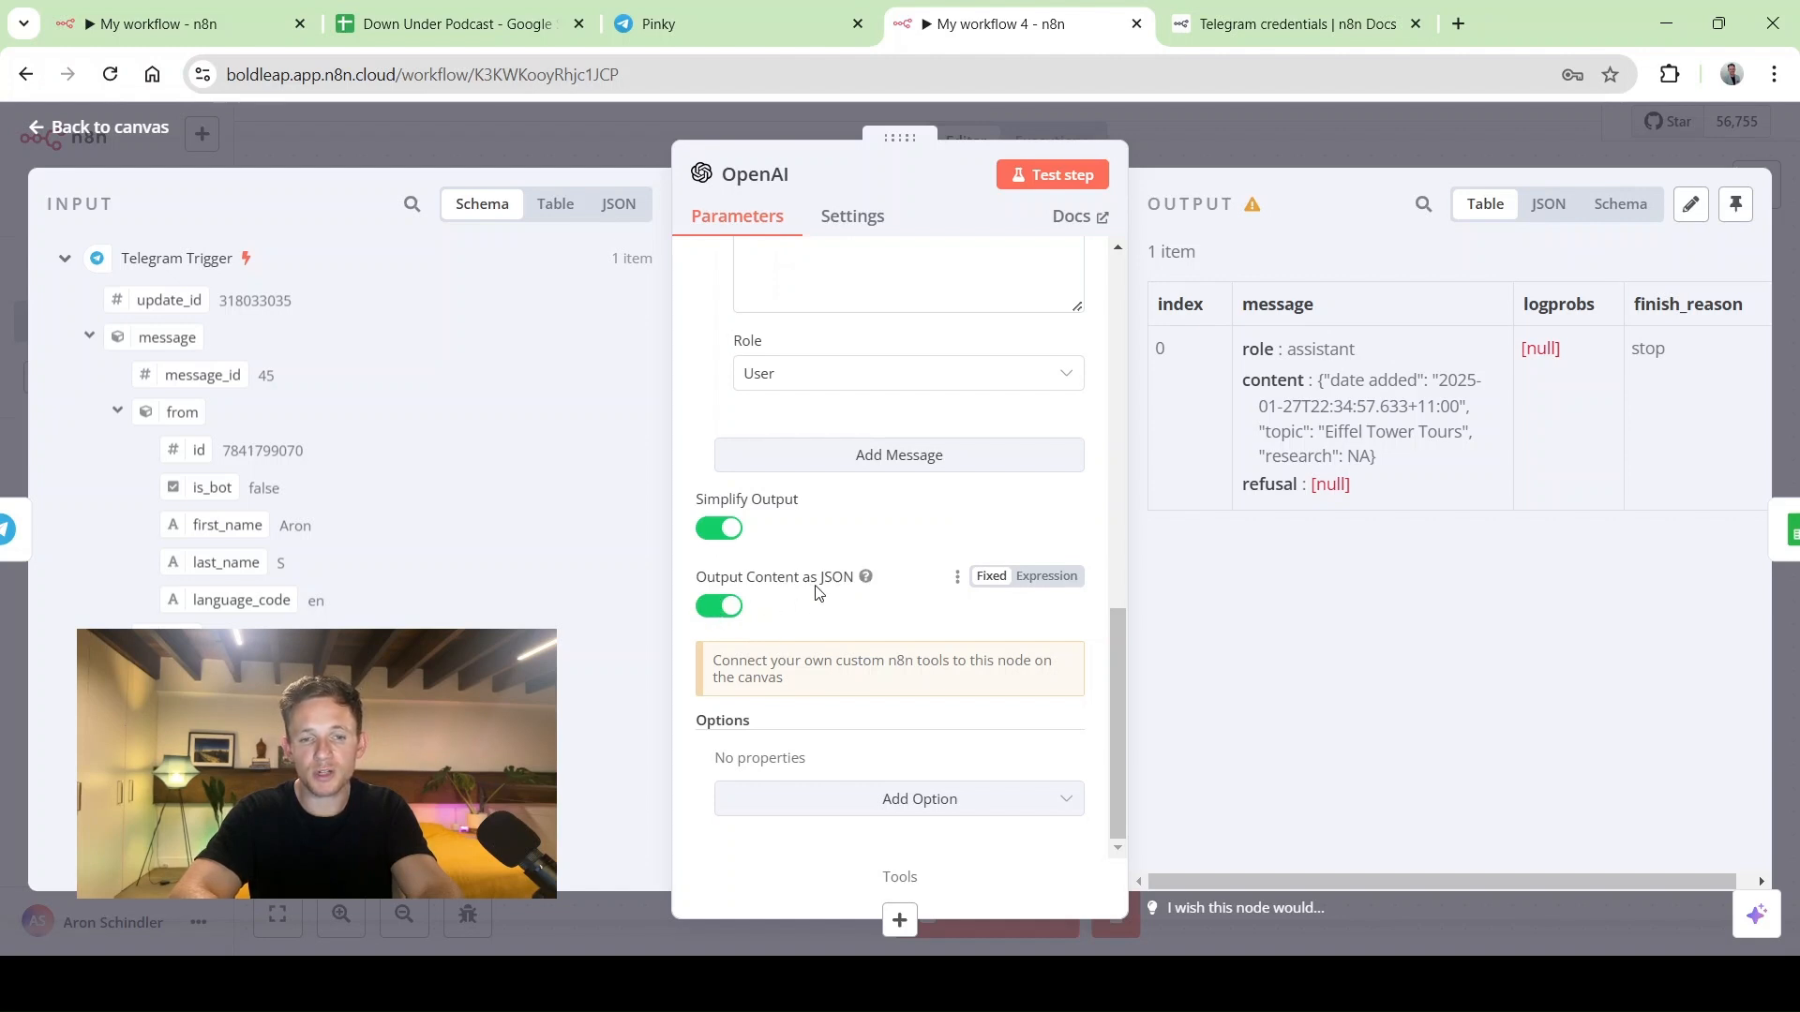
Rerun the OpenAI node with content output as JSON, check the date added field and return to the canvas
scroll(891, 602, "up", 10)
left_click(1066, 182)
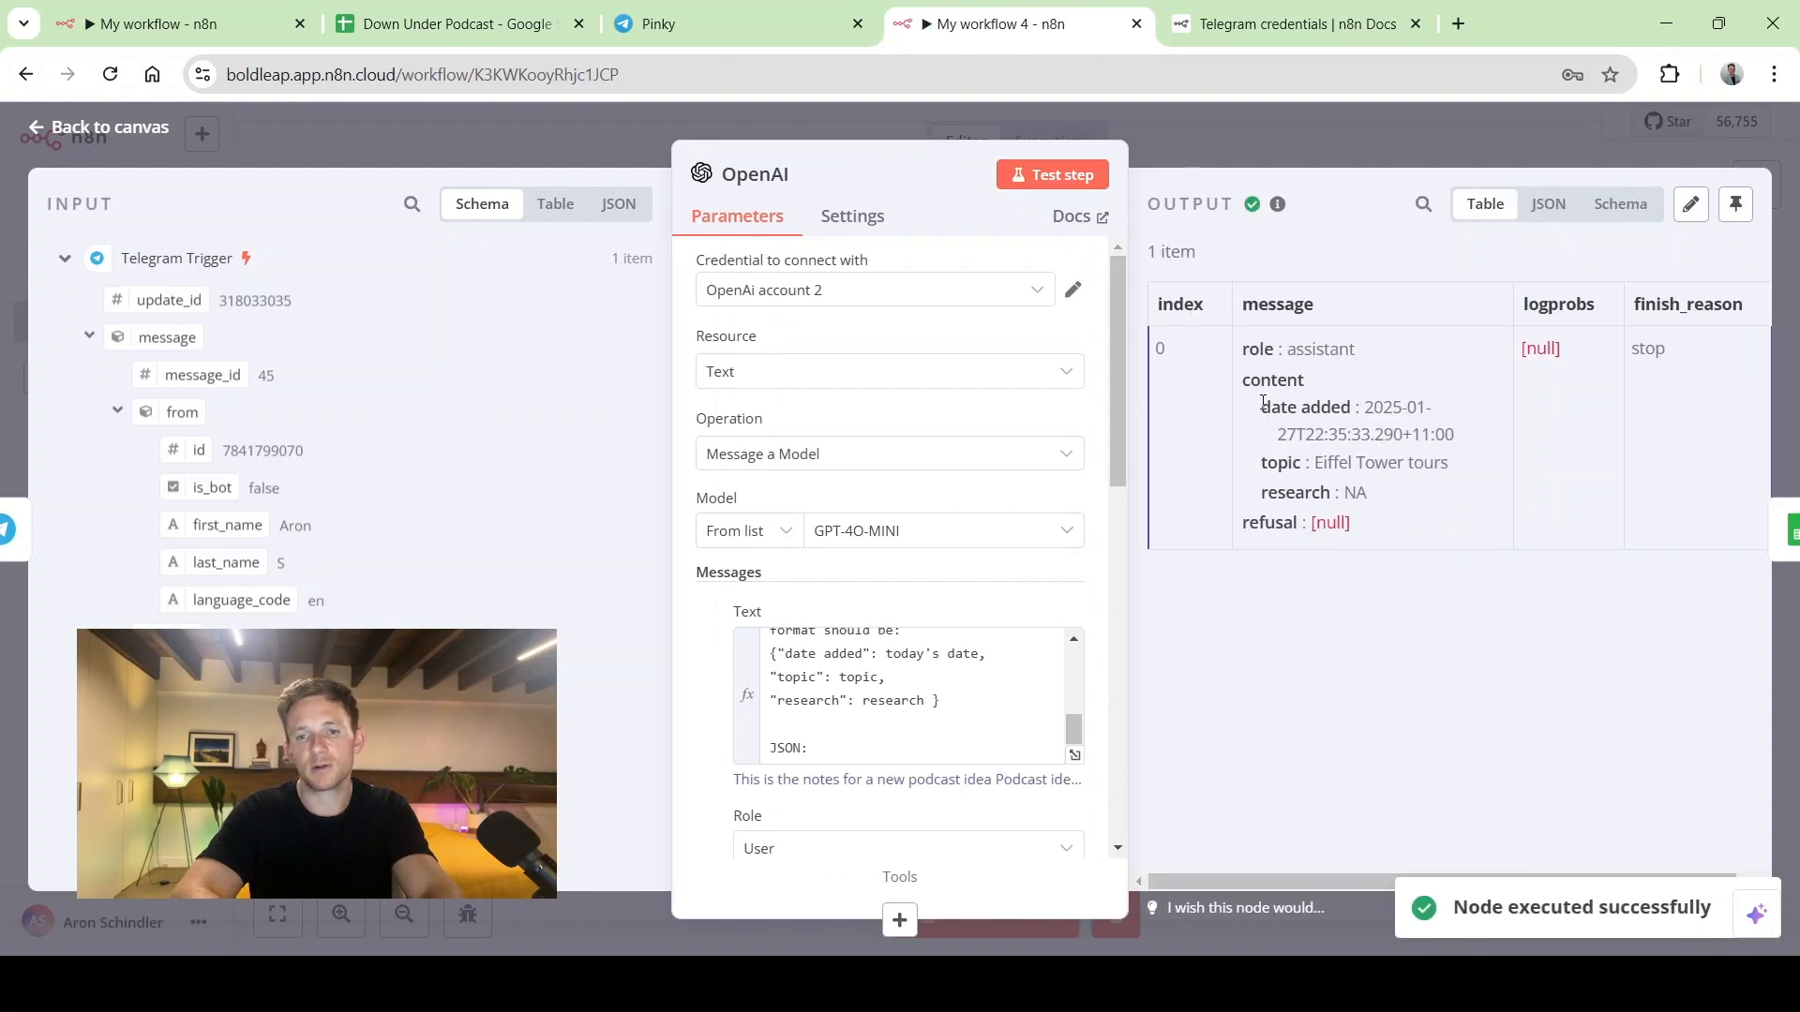
left_click_drag(1267, 414, 1458, 443)
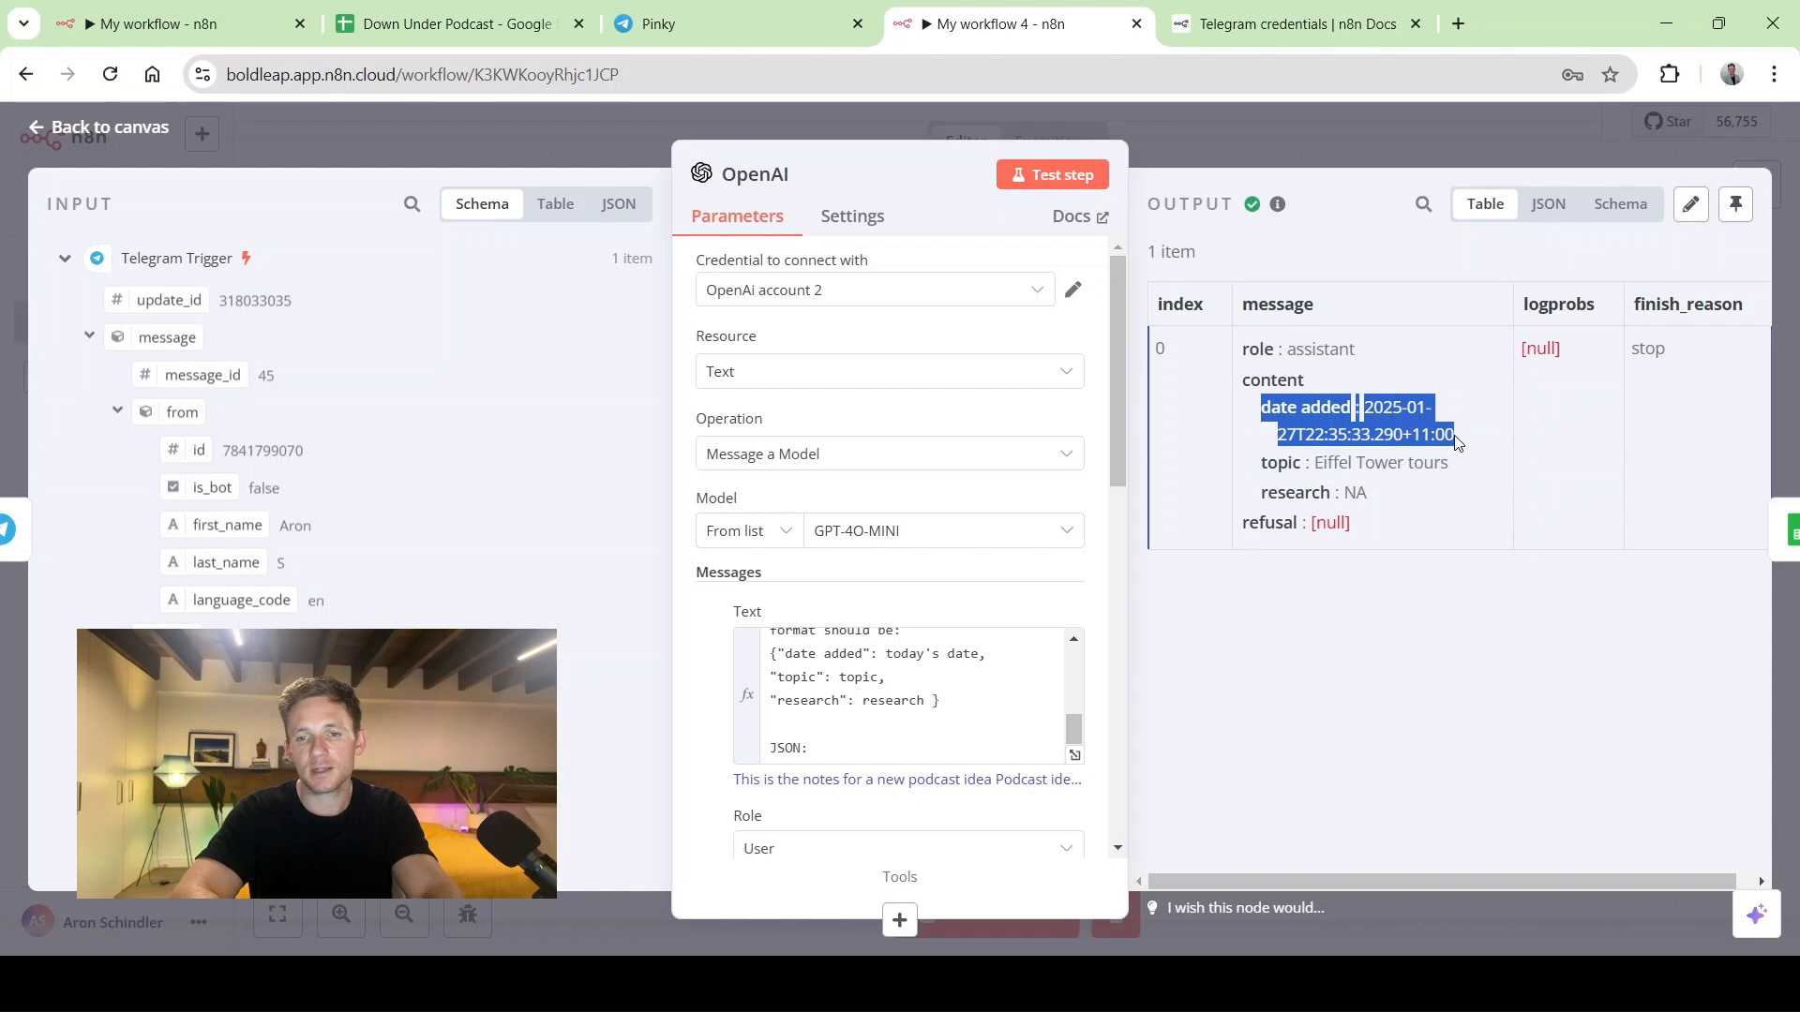
left_click(1458, 443)
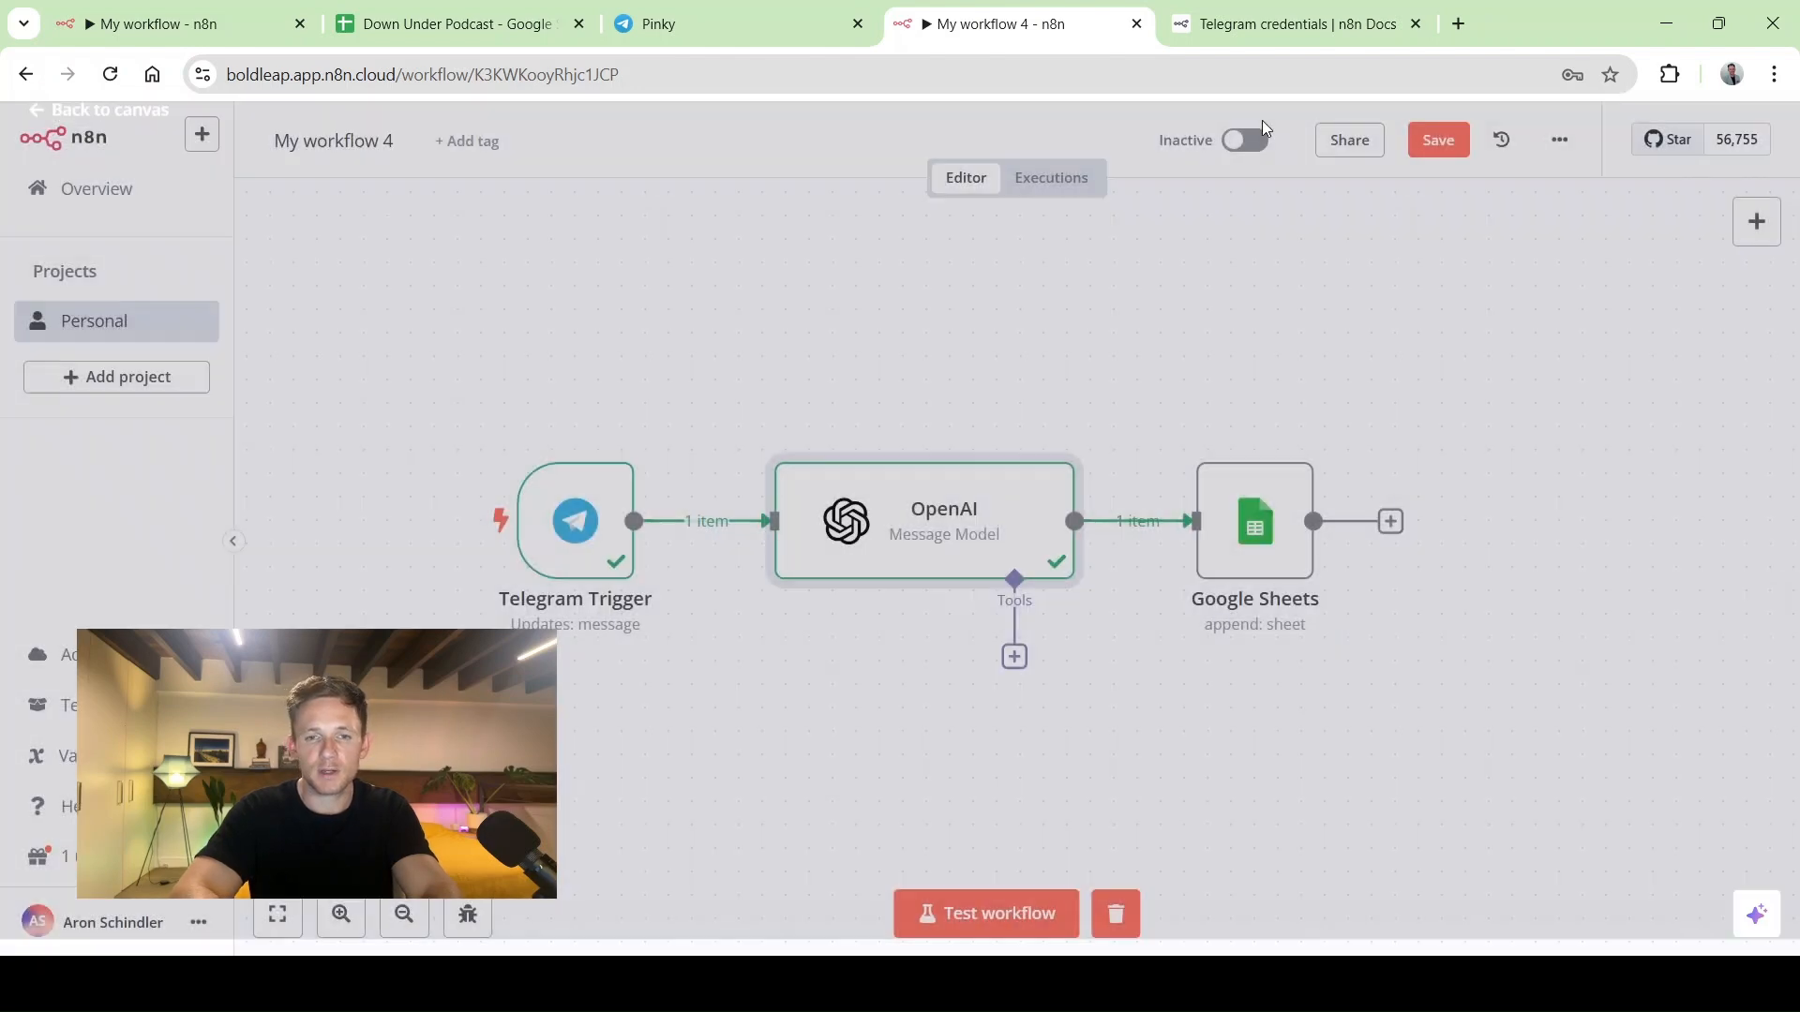
left_click(1262, 120)
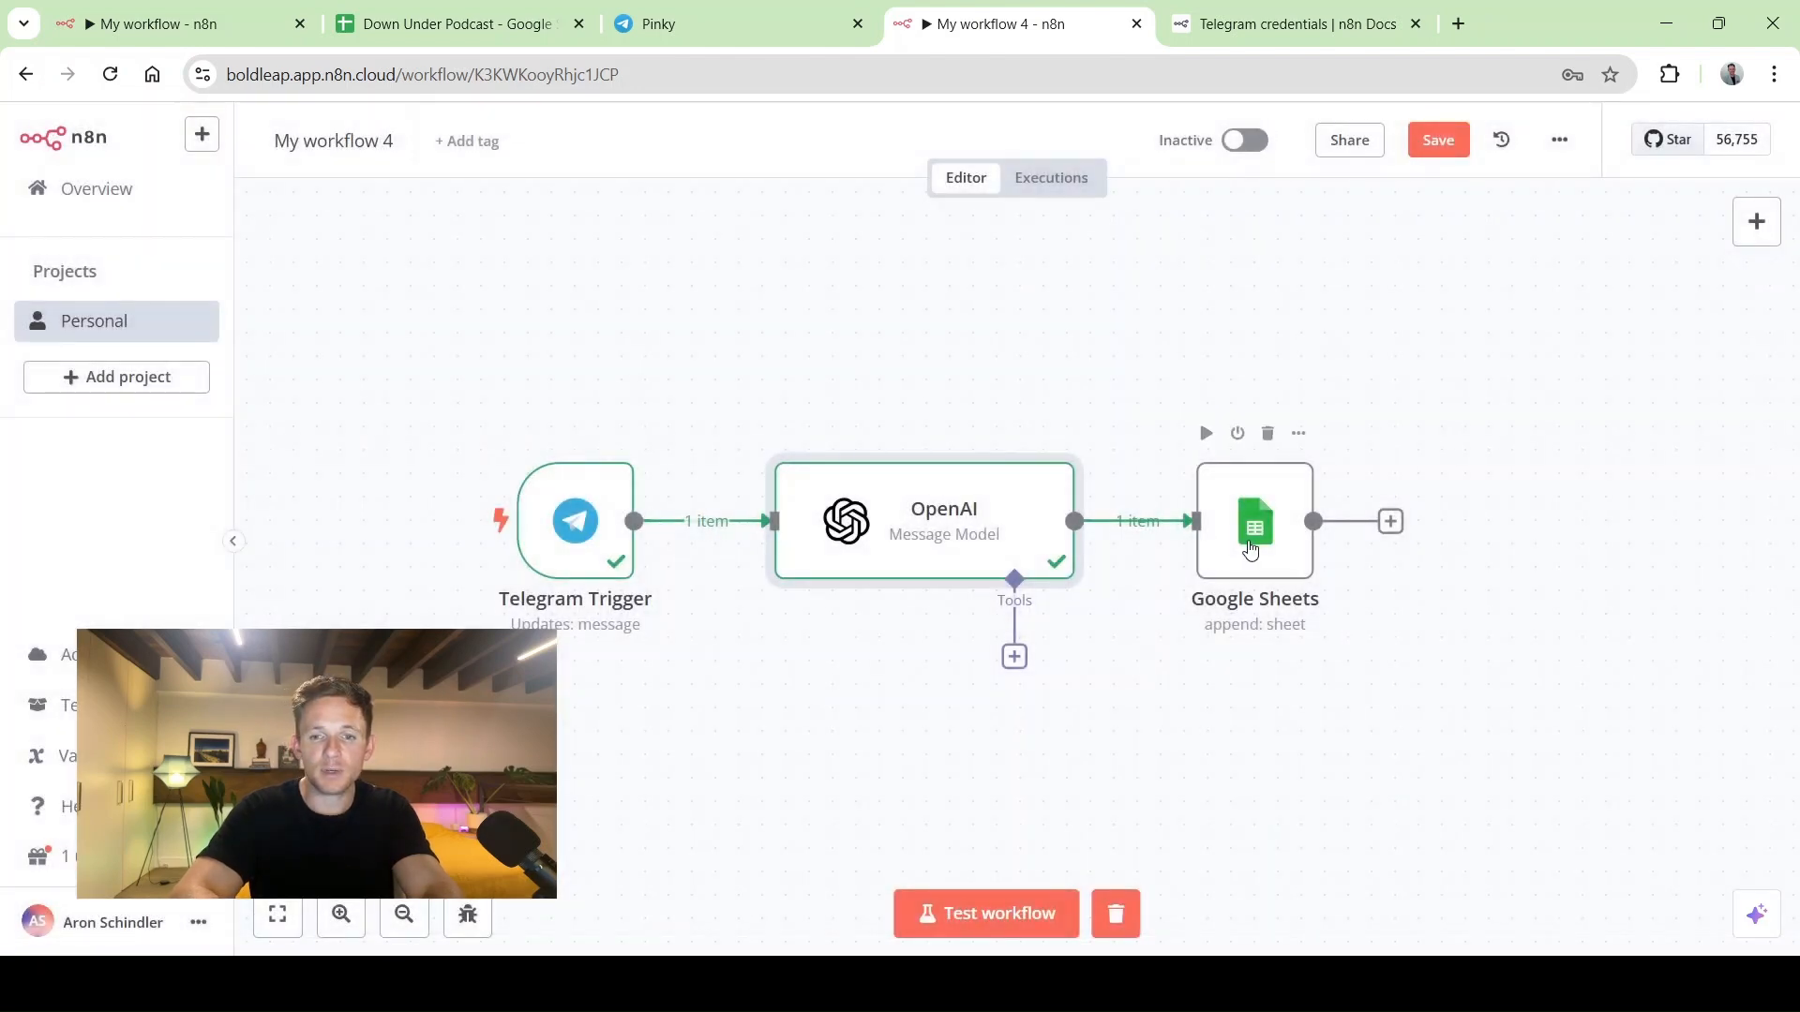
Map OpenAI's date added, topic and research fields to the matching Google Sheets columns and test the node
double_click(1256, 548)
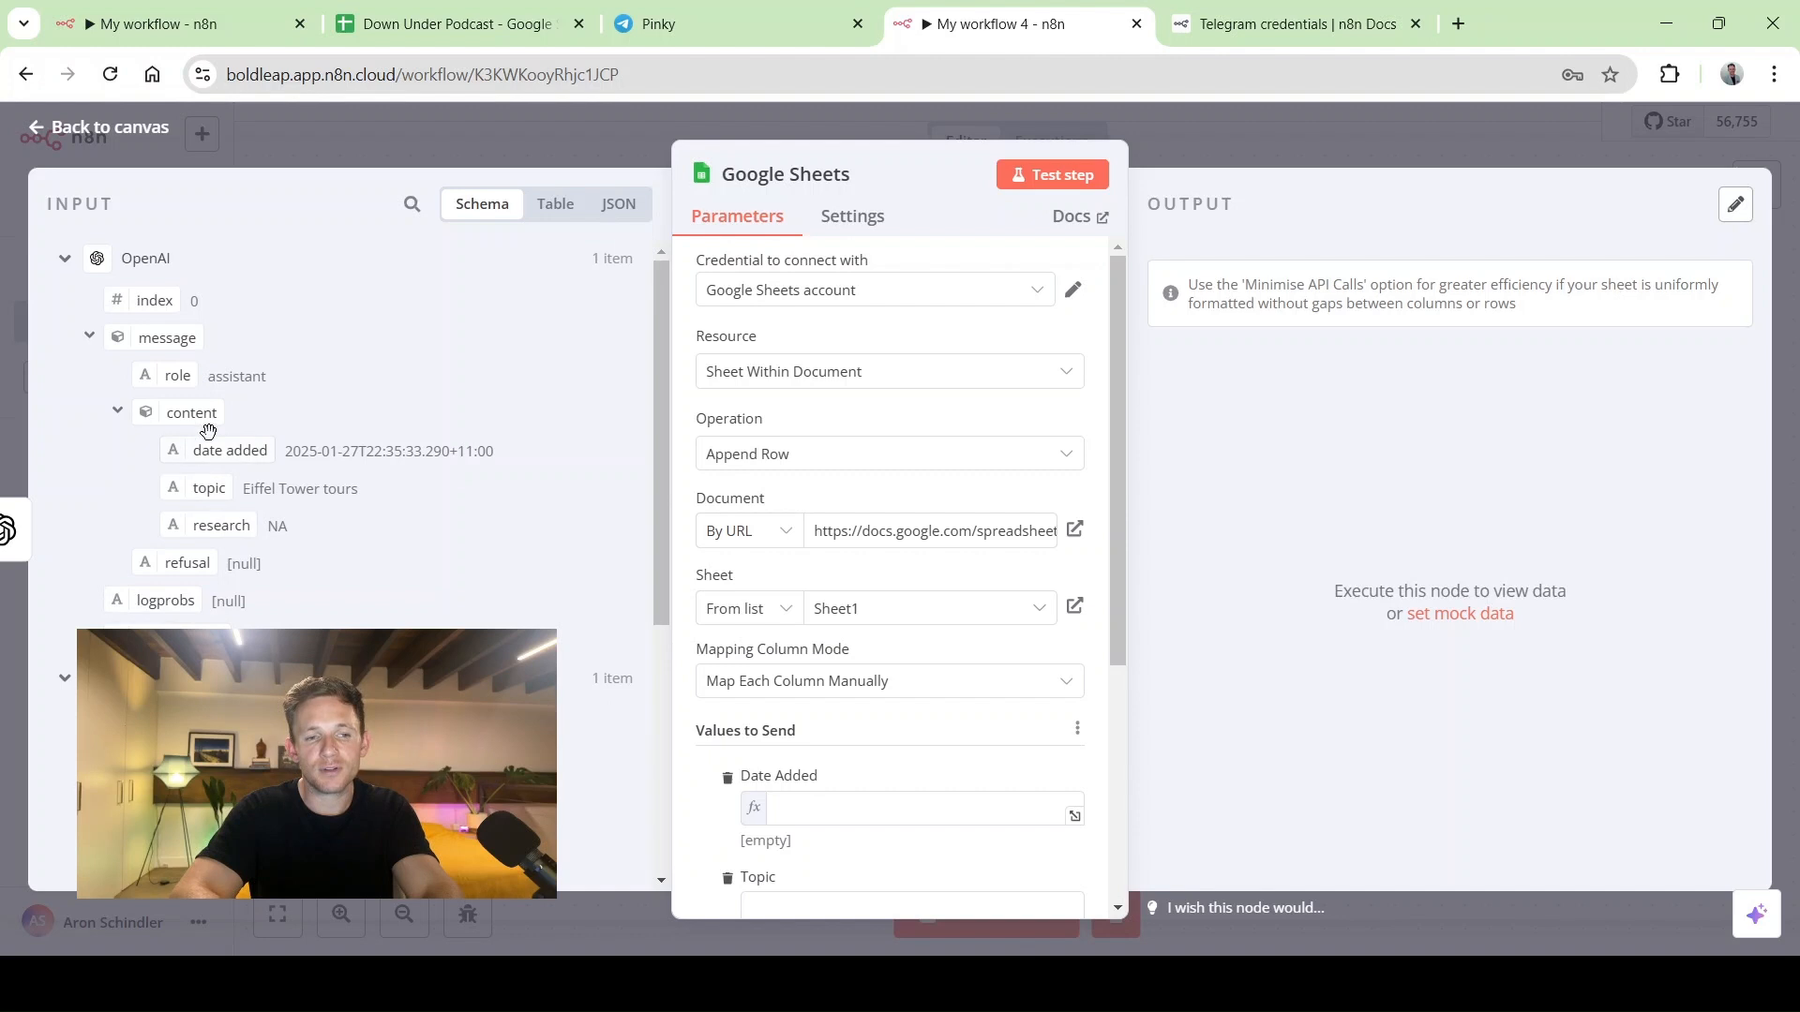
scroll(932, 625, "down", 3)
scroll(933, 625, "down", 1)
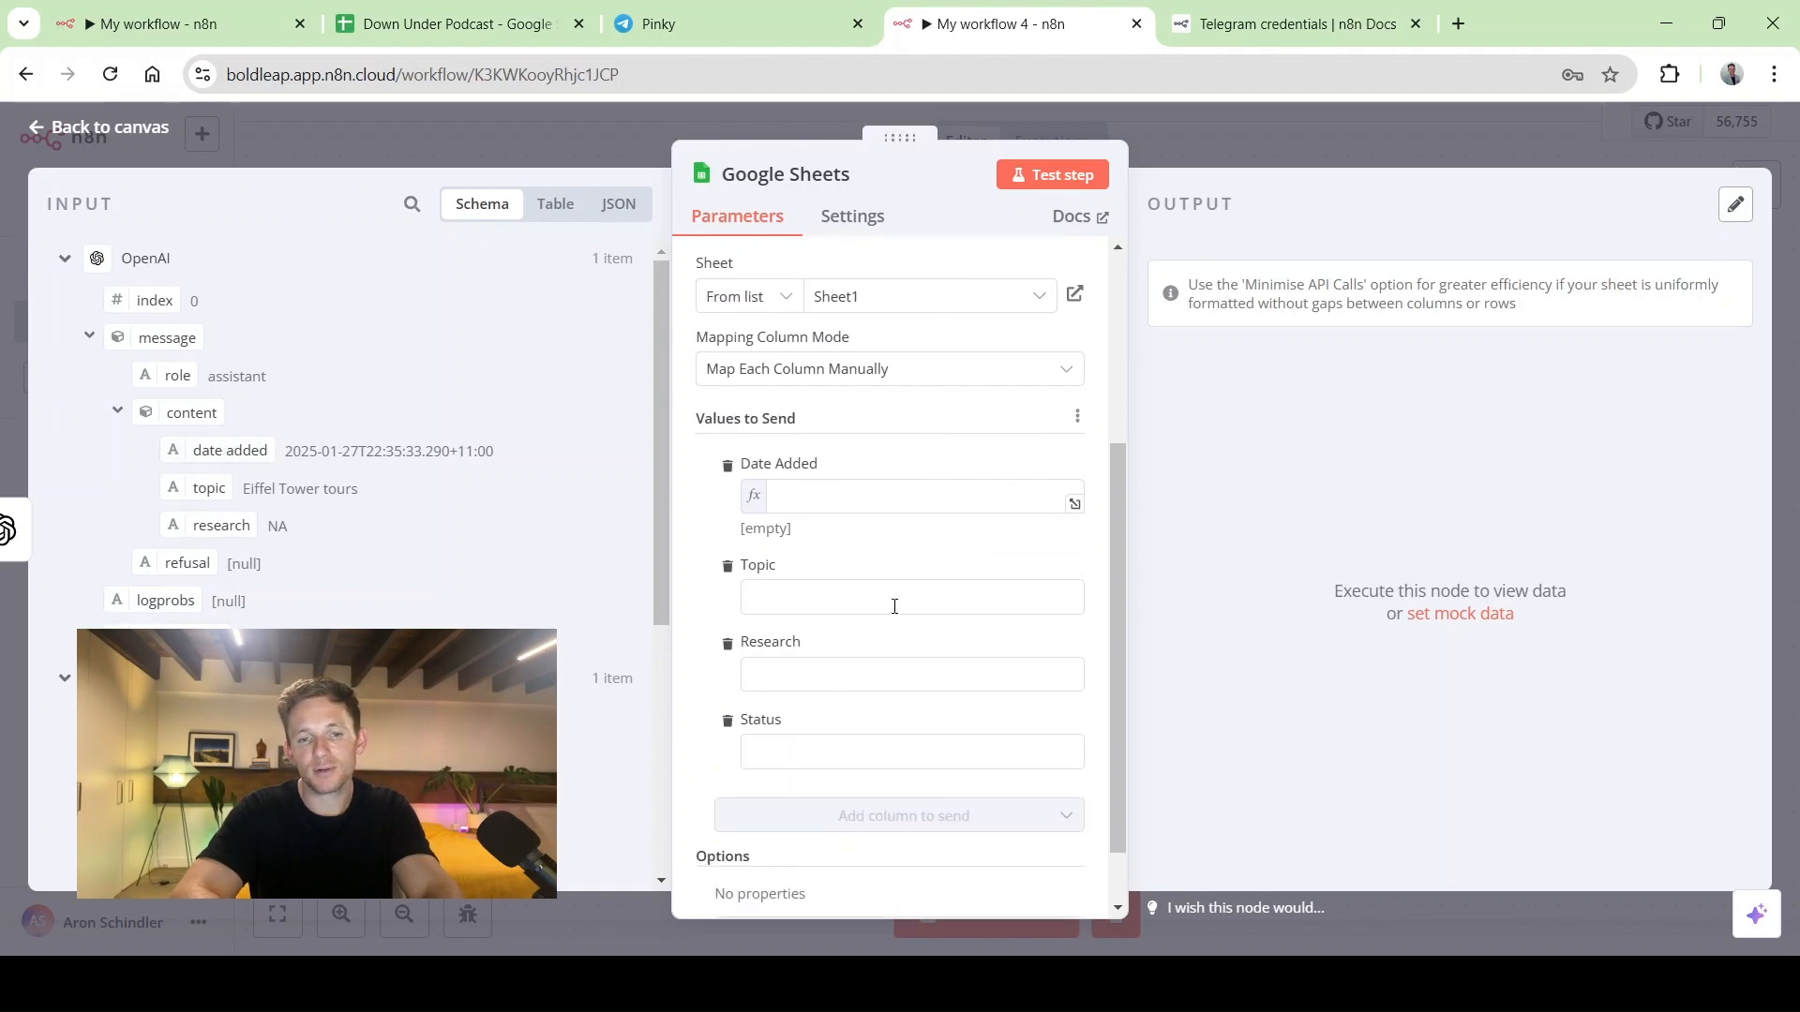
left_click_drag(194, 441, 820, 511)
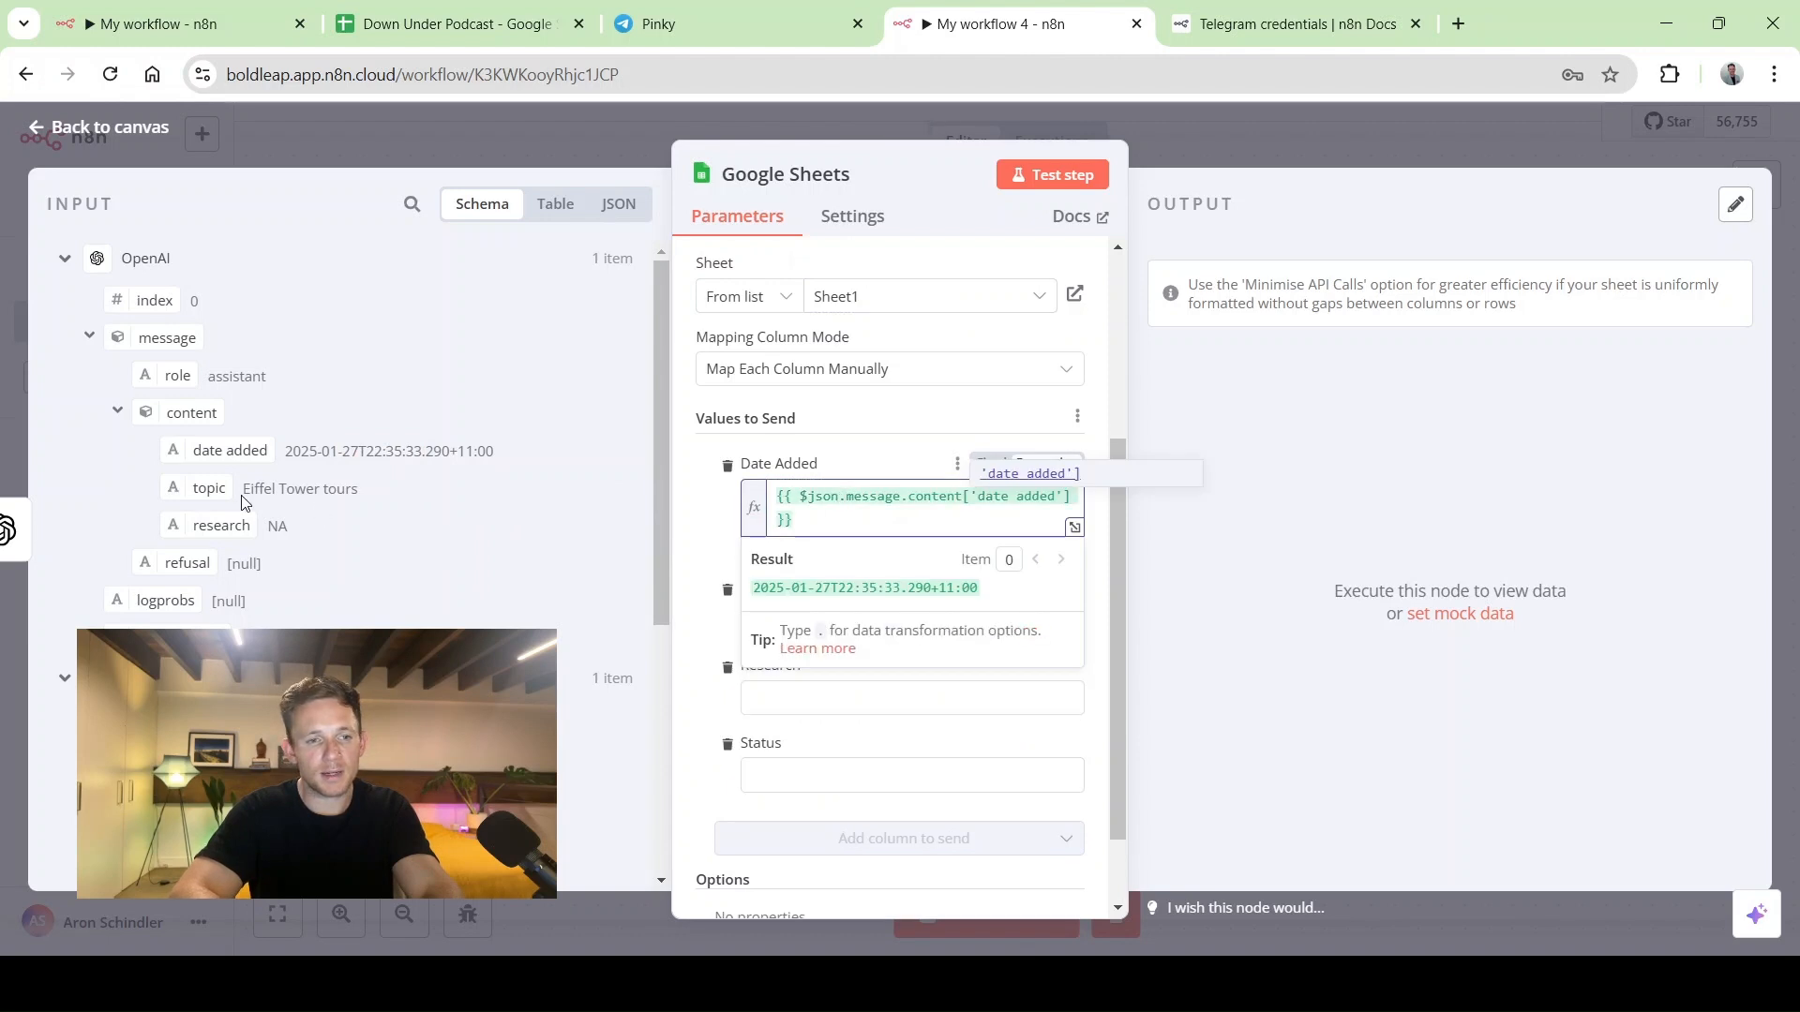
left_click_drag(198, 485, 786, 620)
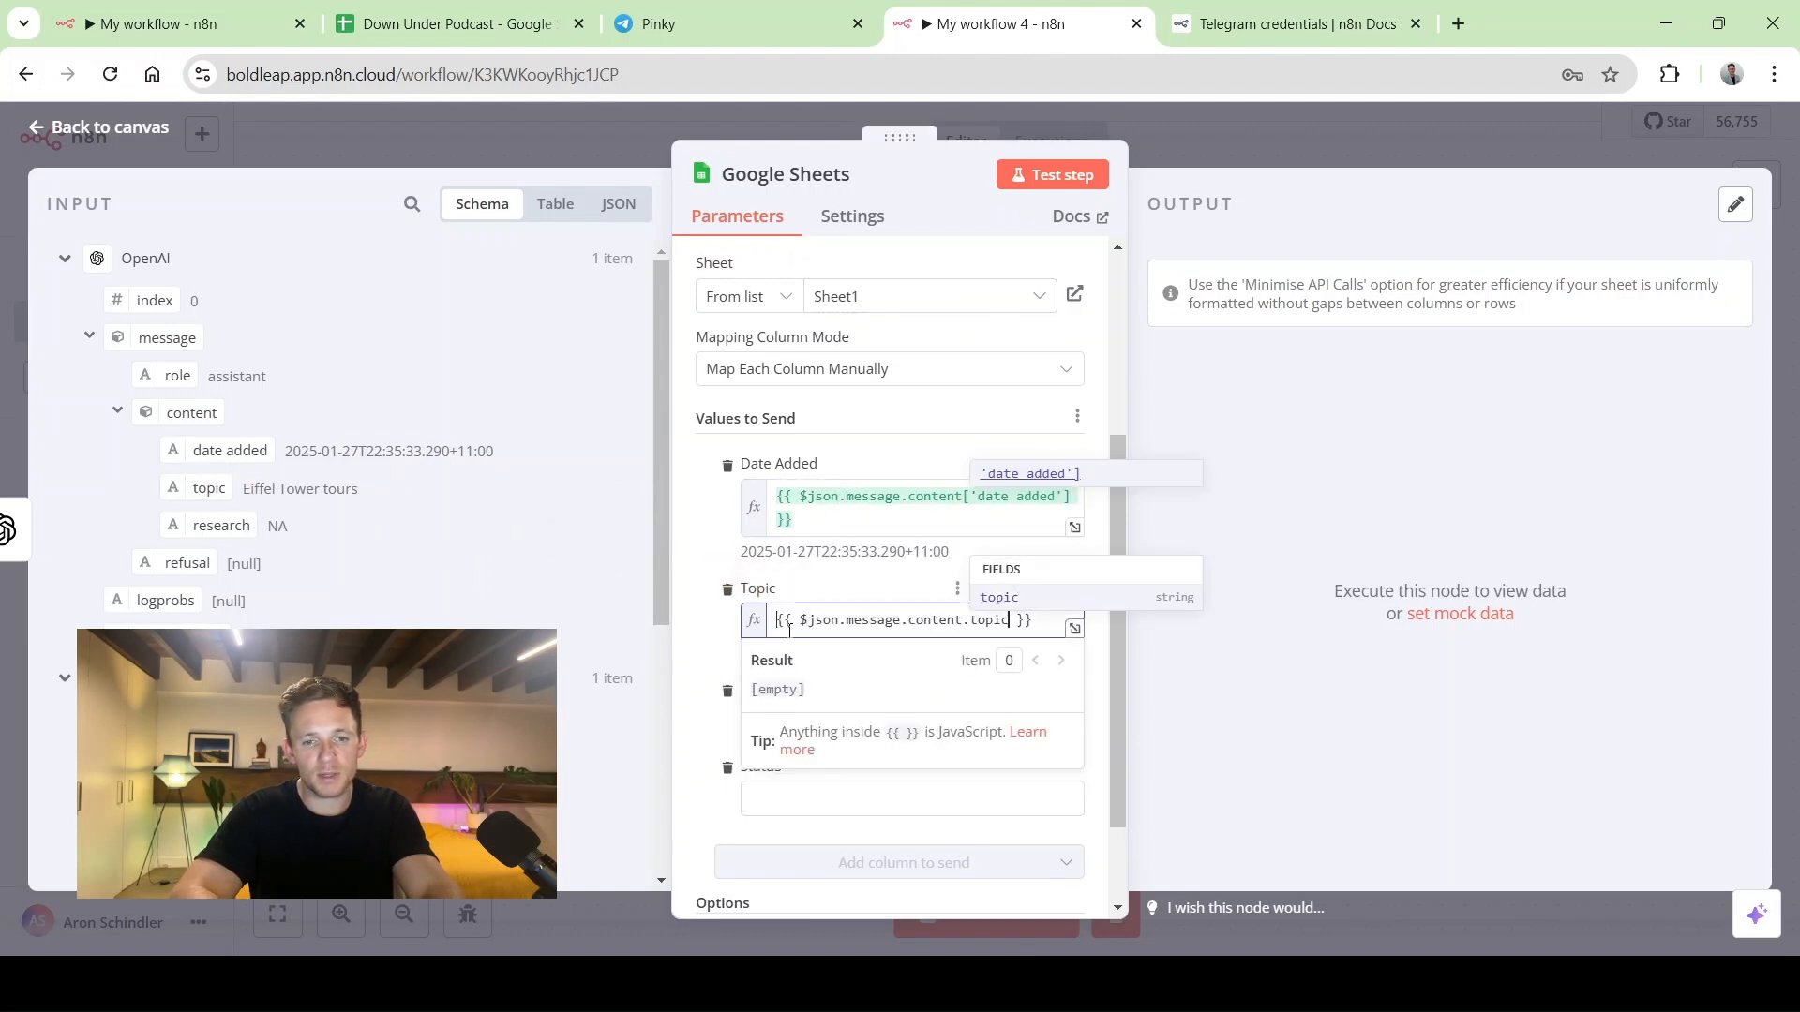
scroll(772, 675, "down", 1)
left_click(702, 696)
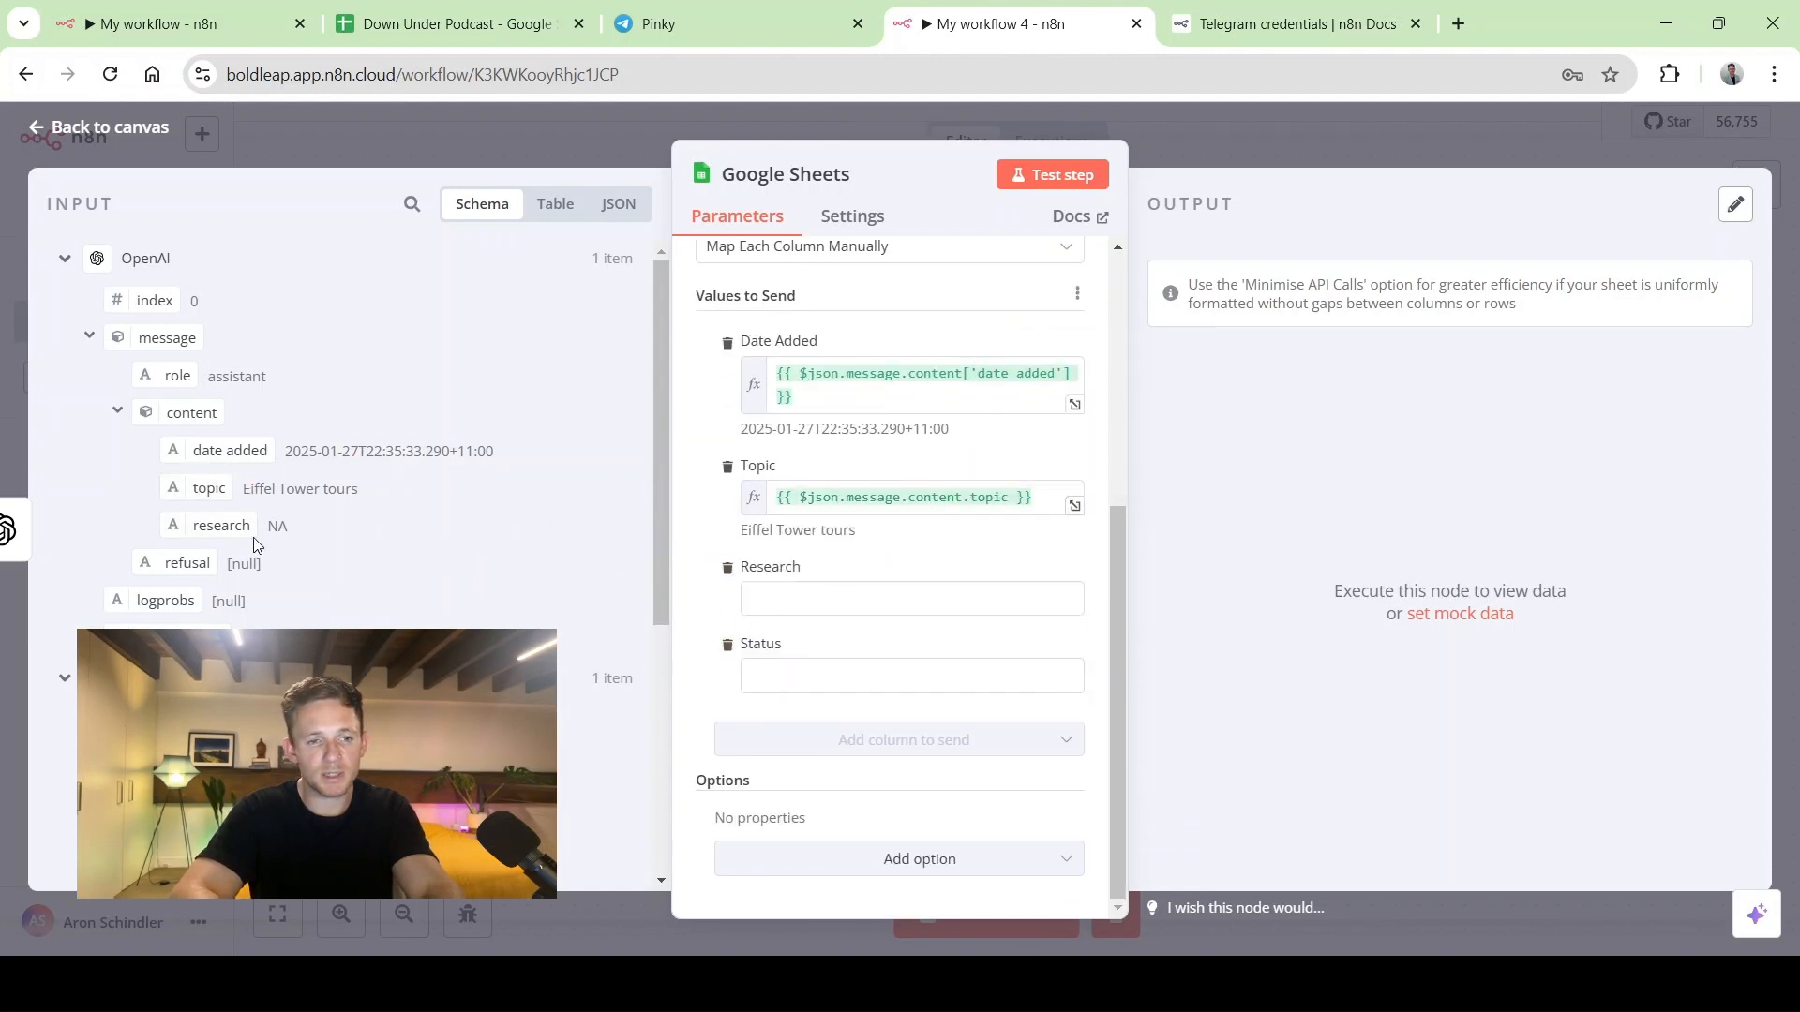
left_click_drag(205, 525, 849, 607)
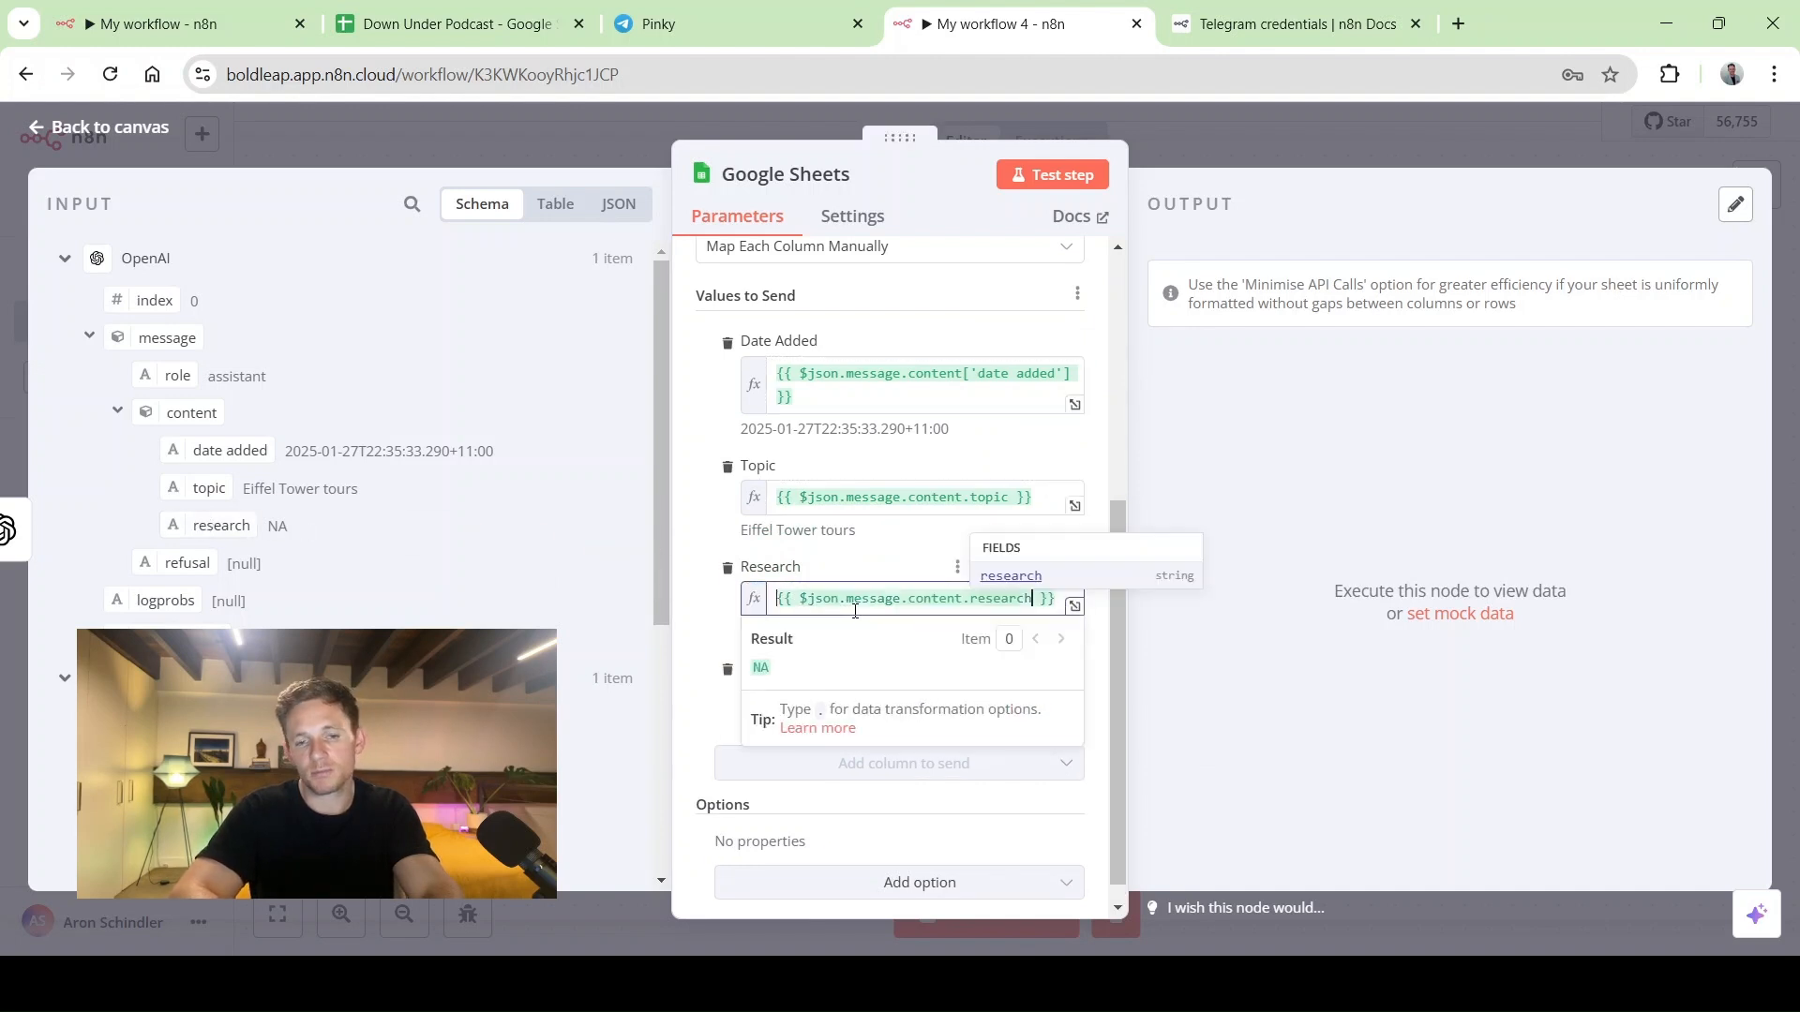
left_click(1051, 189)
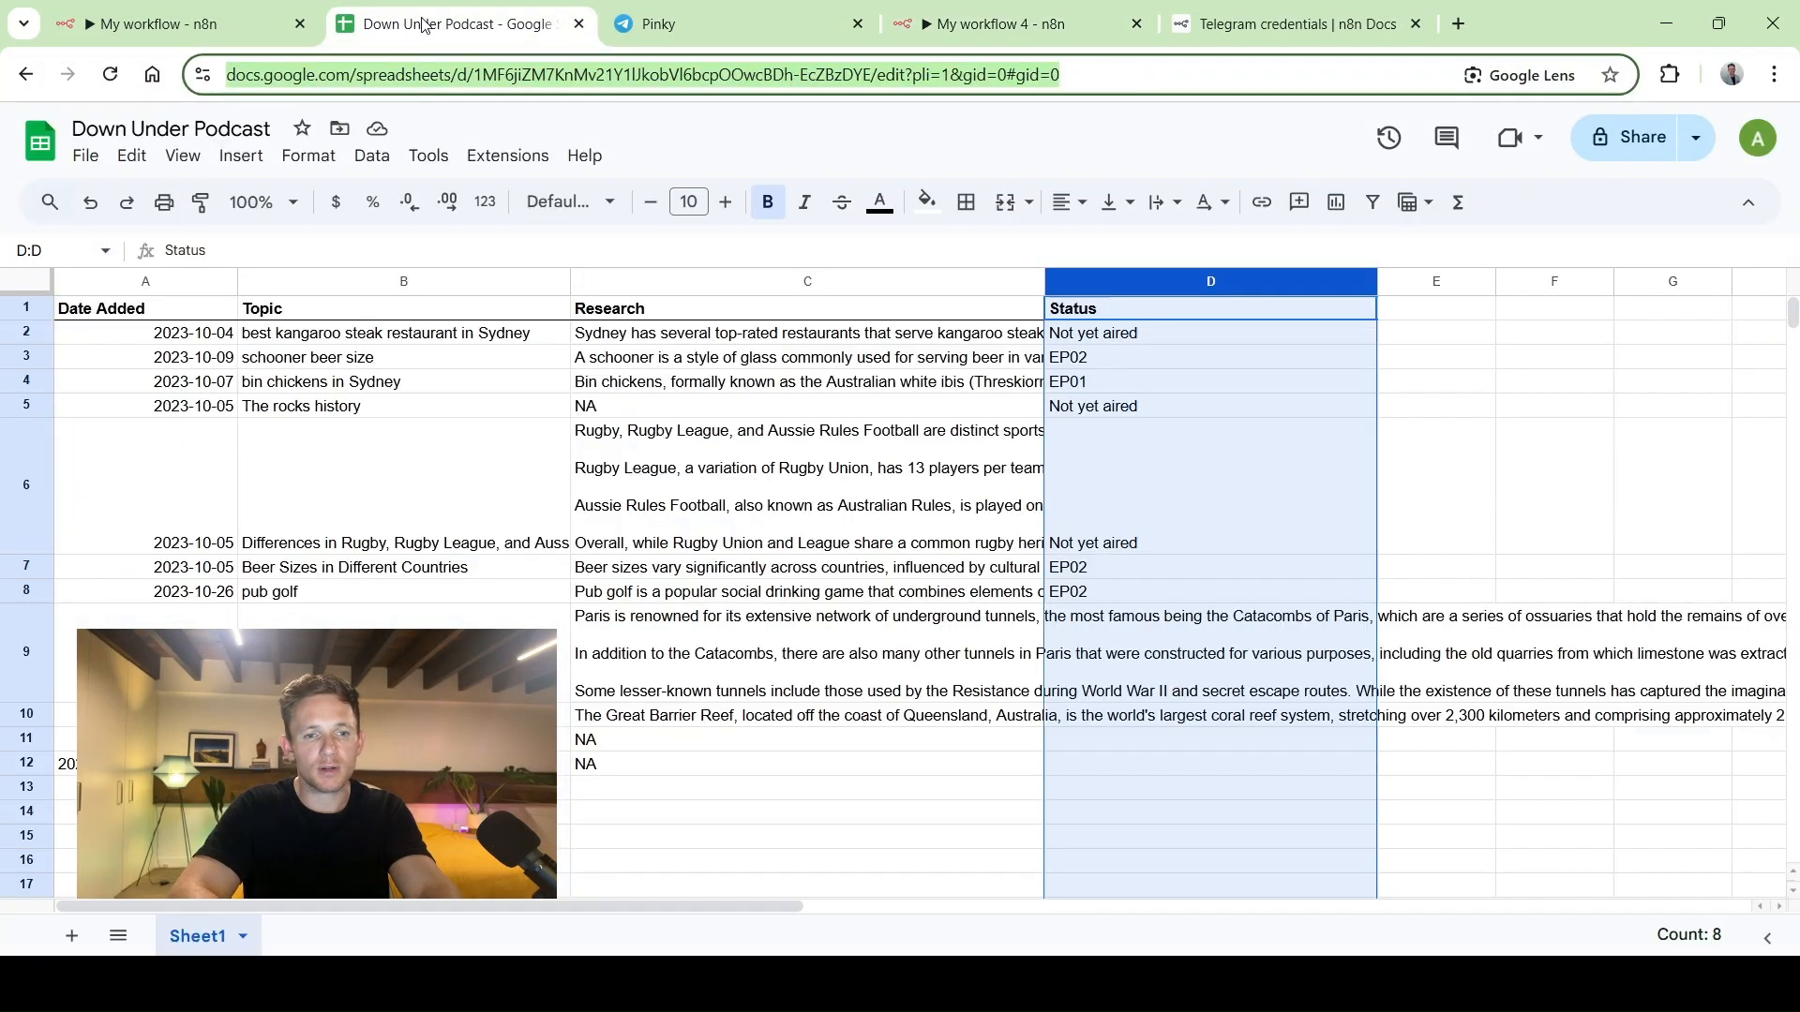
Switch to the Down Under Podcast spreadsheet and examine row 12's topic and research cells and the date format in A12
left_click(427, 26)
scroll(584, 750, "down", 2)
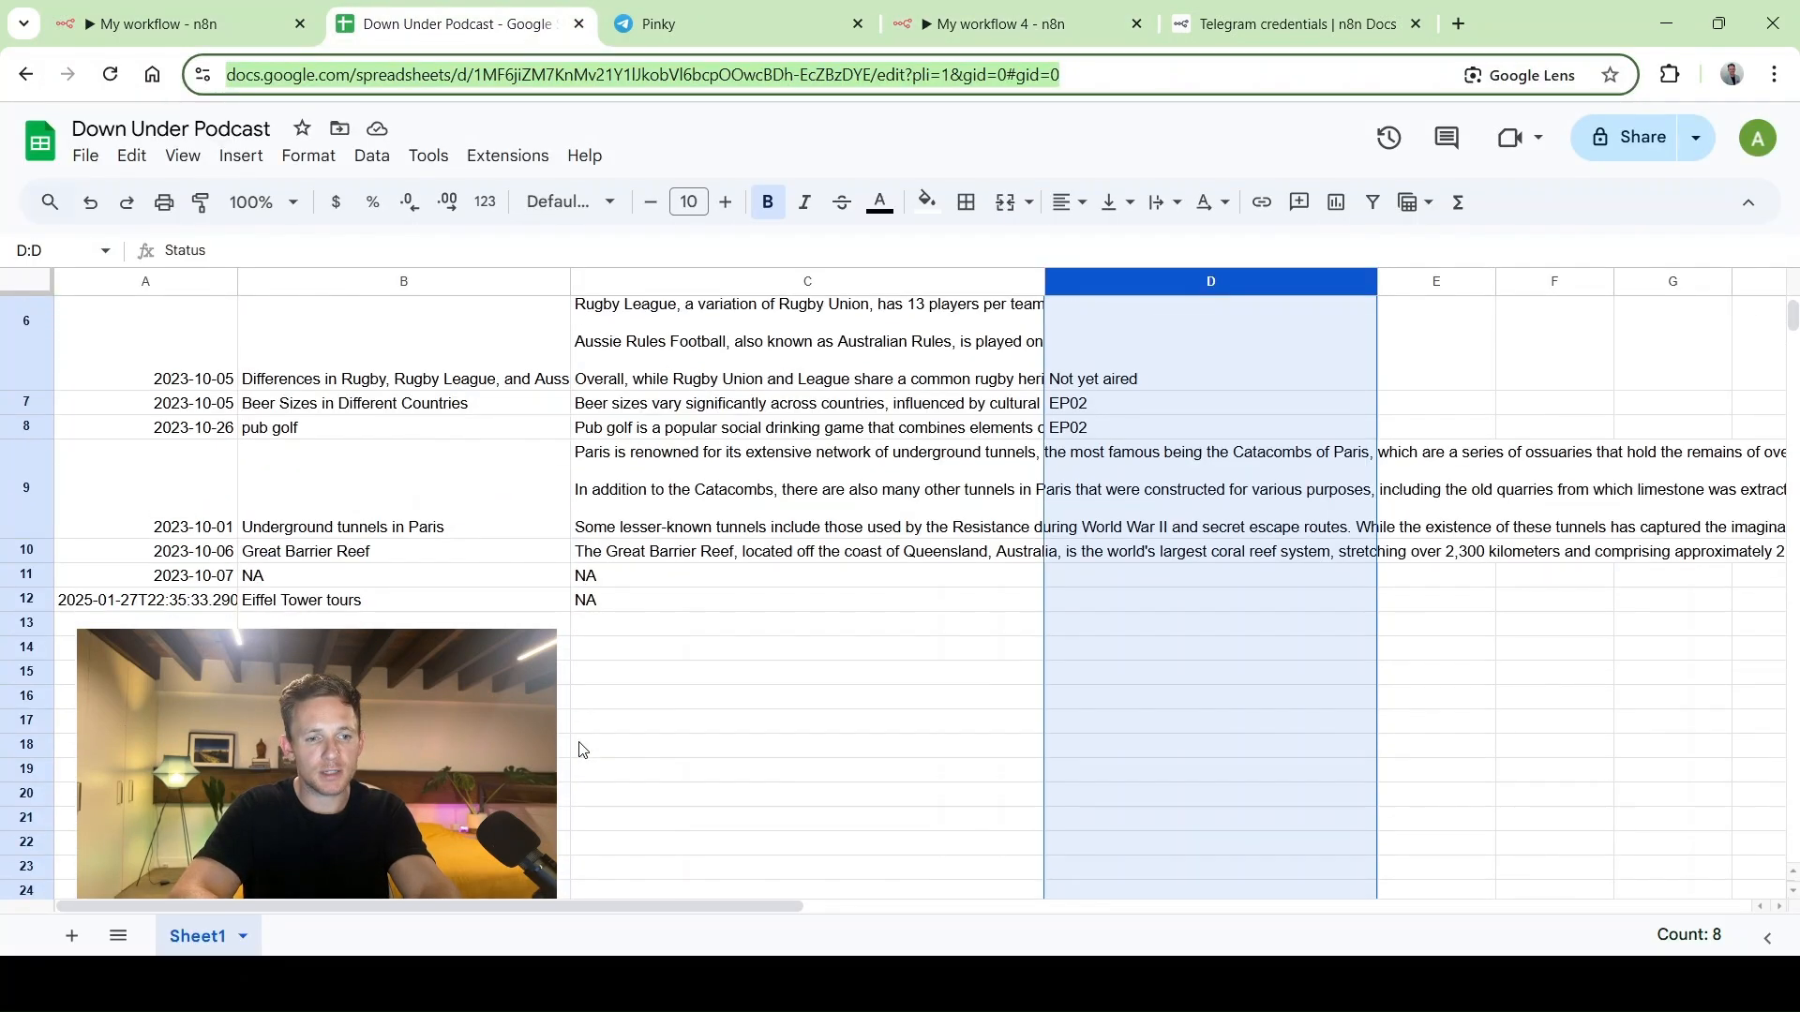
left_click(199, 603)
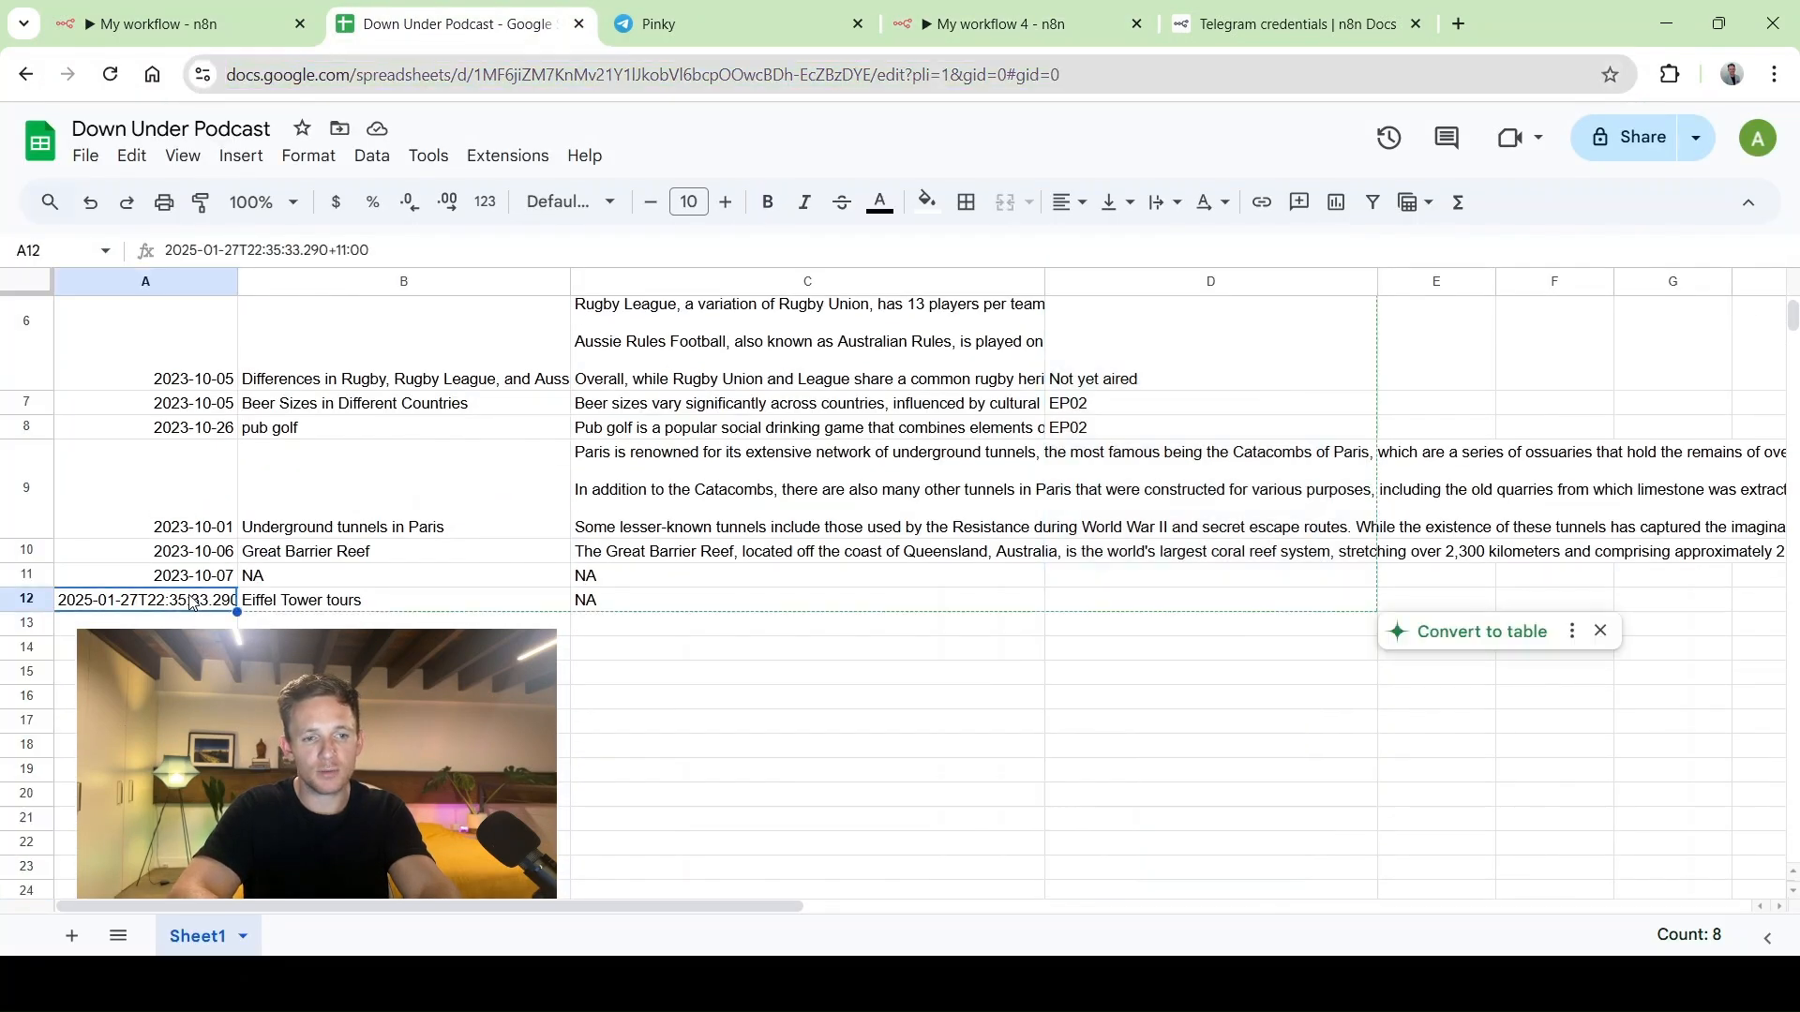
left_click(297, 608)
left_click(605, 610)
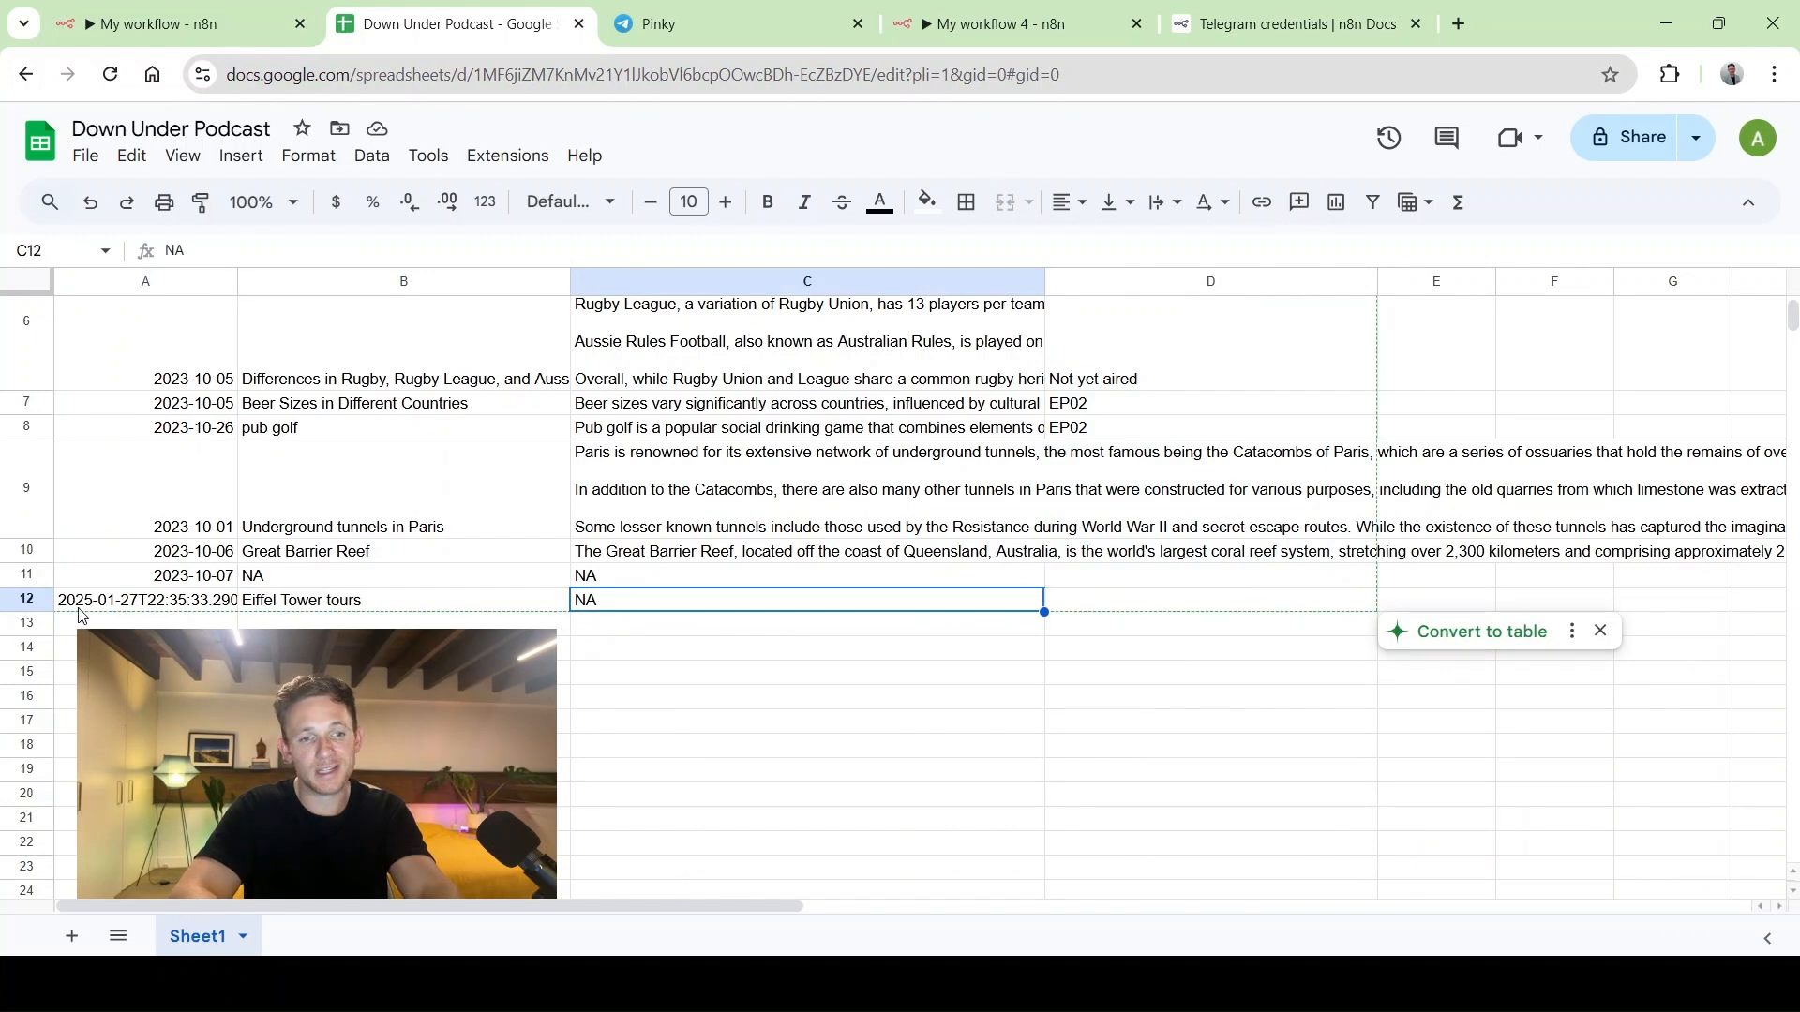
left_click(28, 603)
left_click(140, 672)
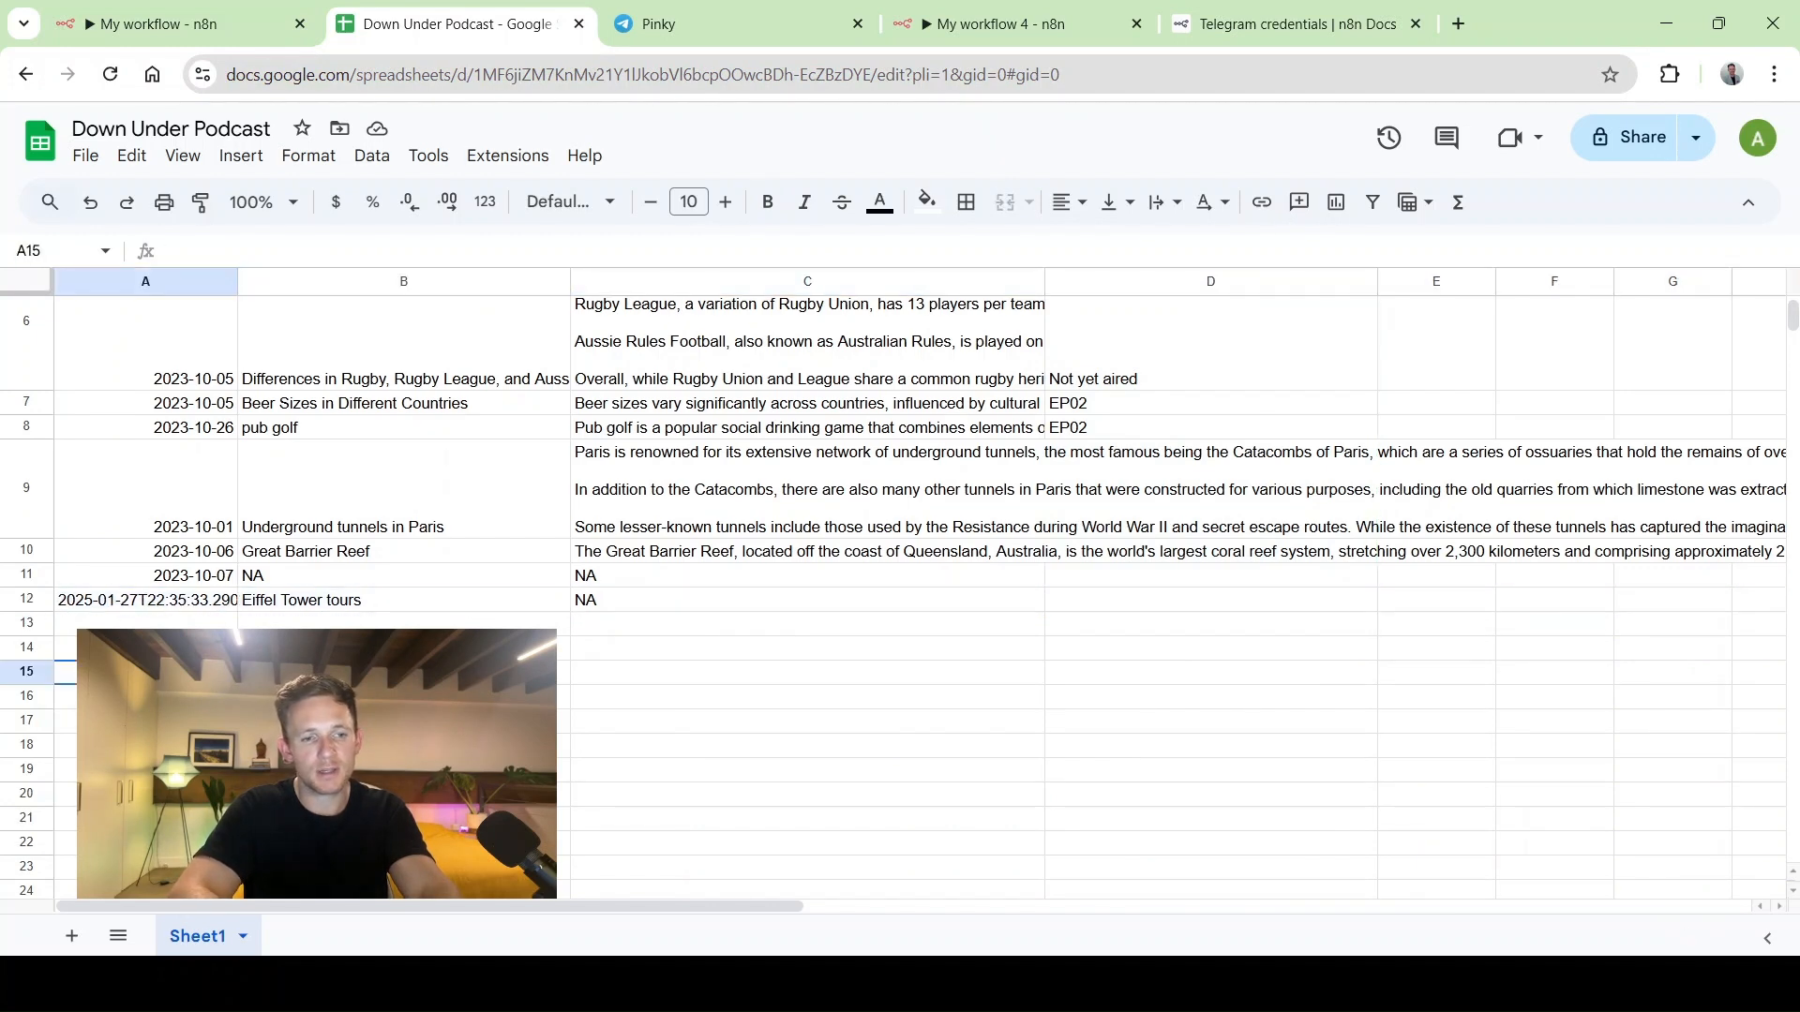
left_click(160, 608)
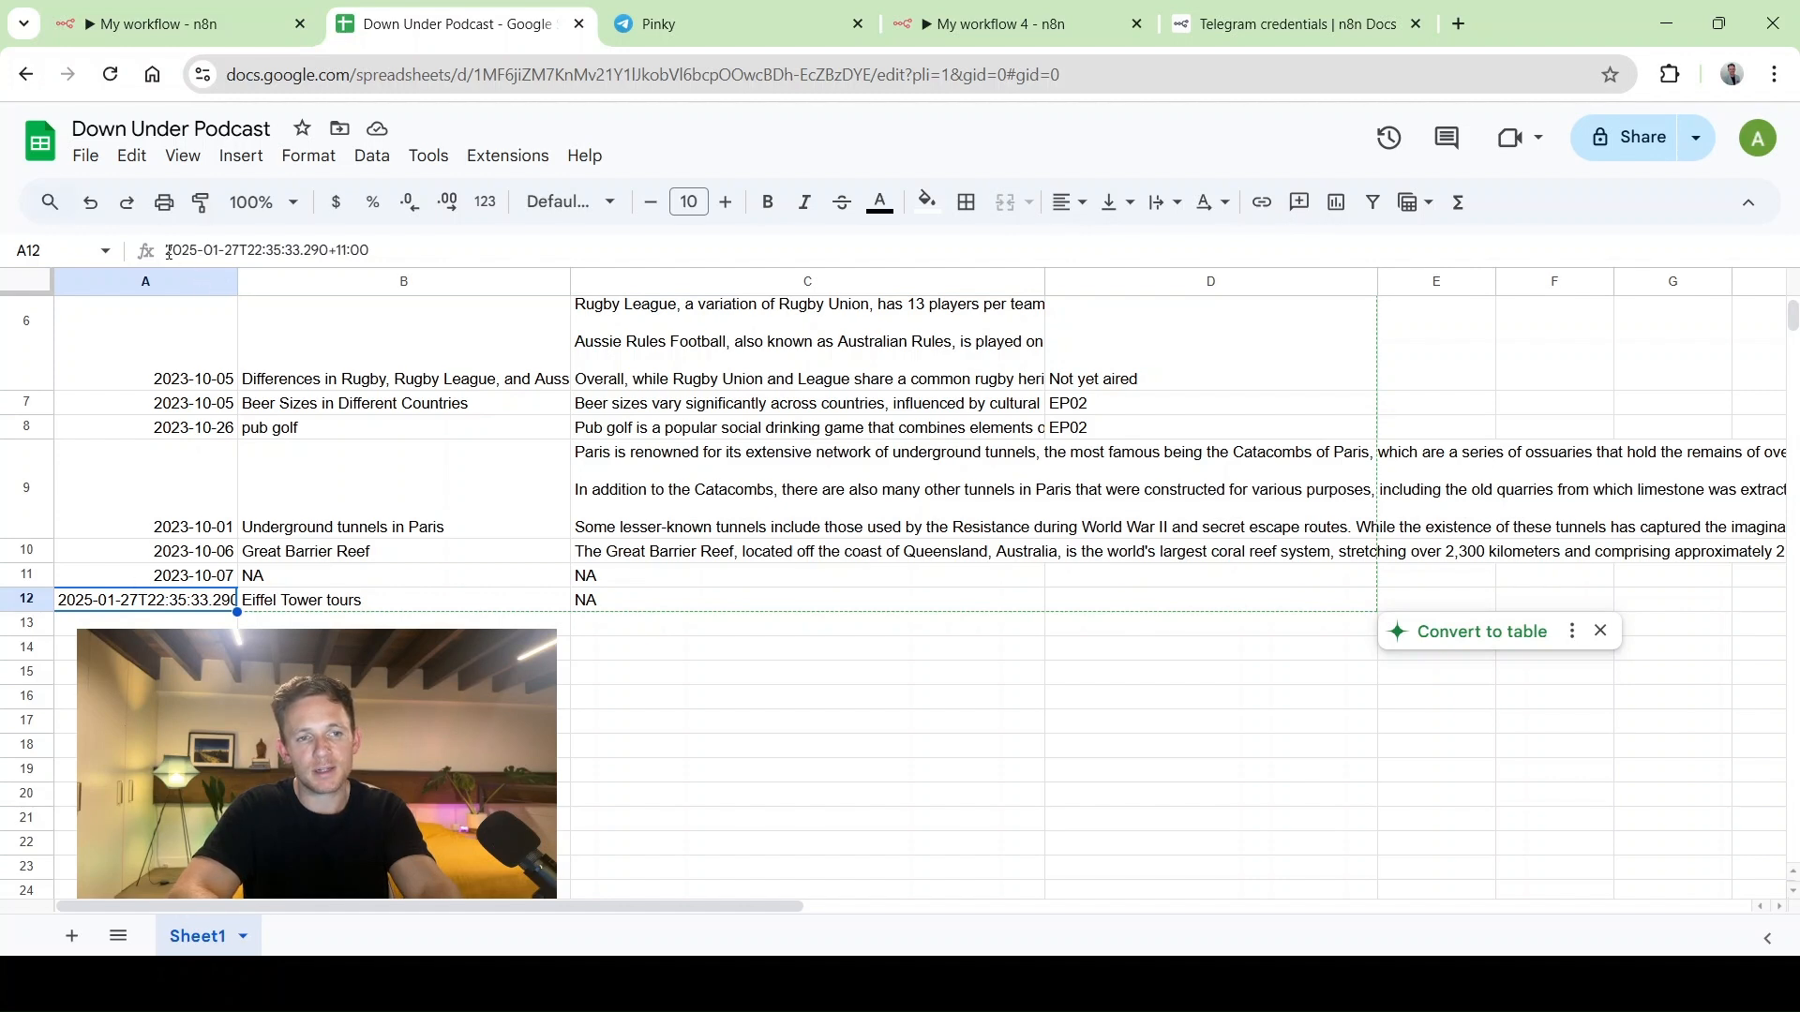
left_click_drag(168, 251, 274, 251)
left_click(407, 254)
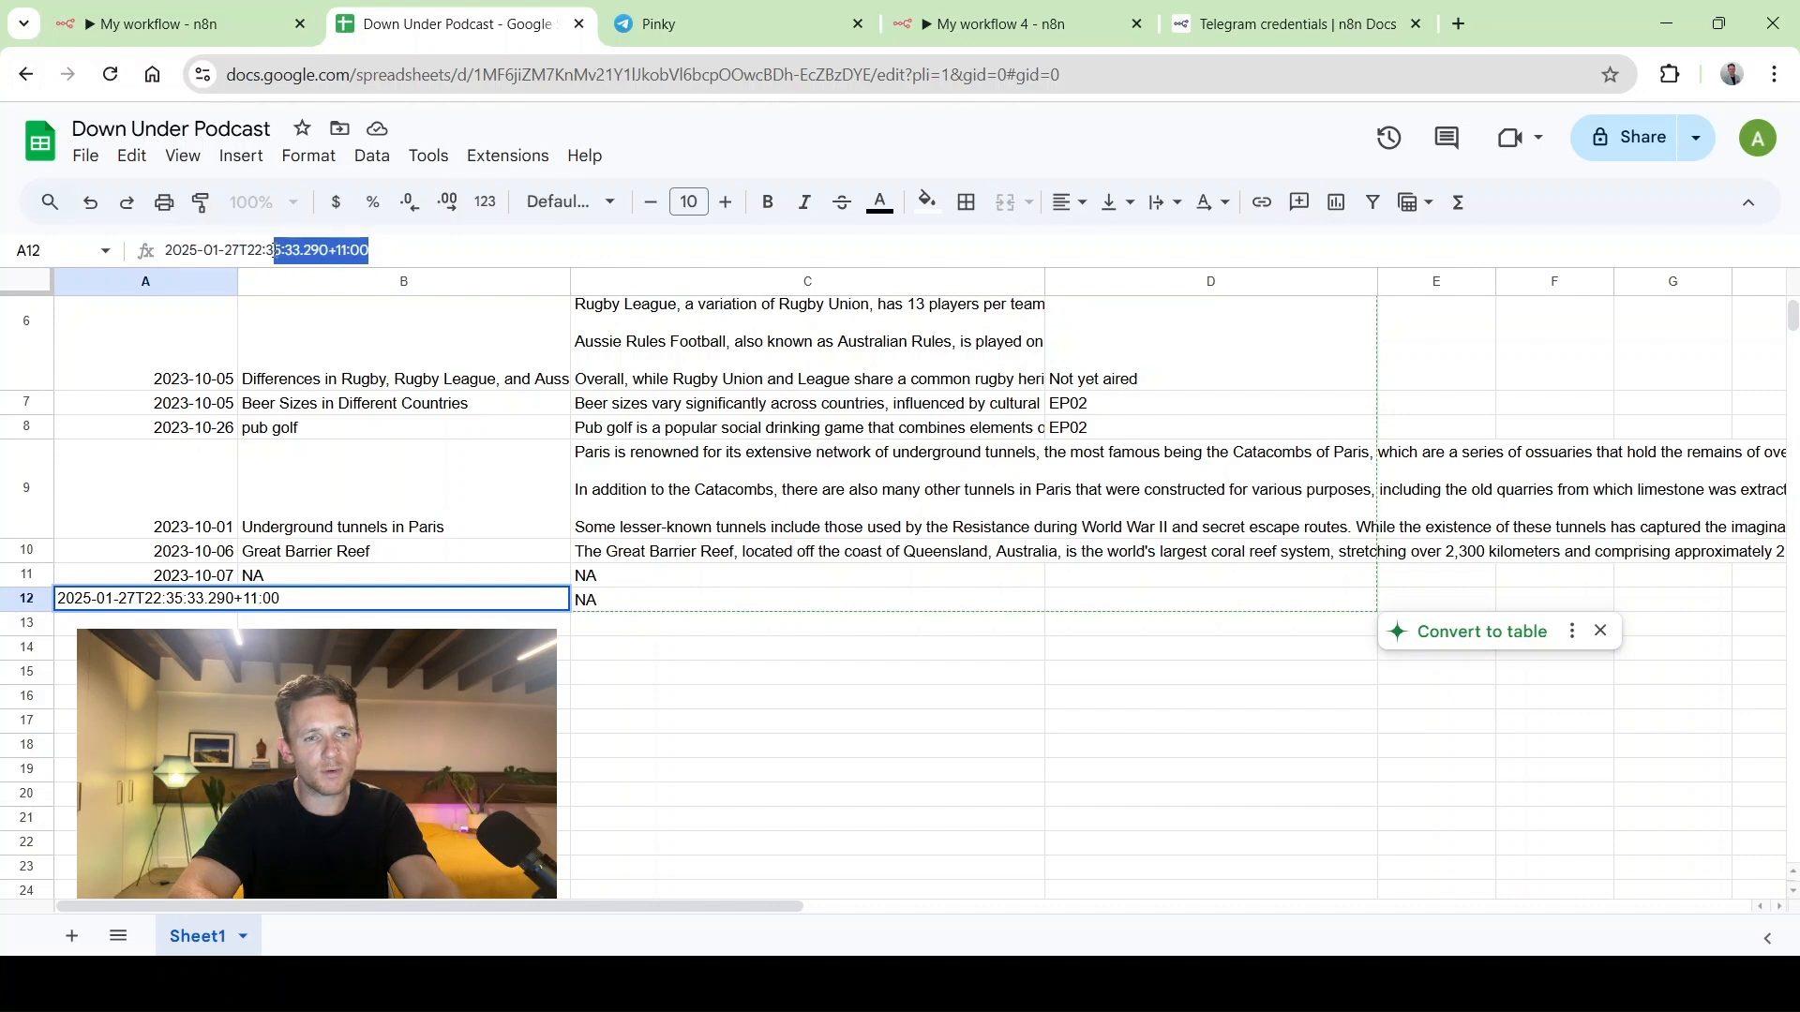
left_click(276, 251)
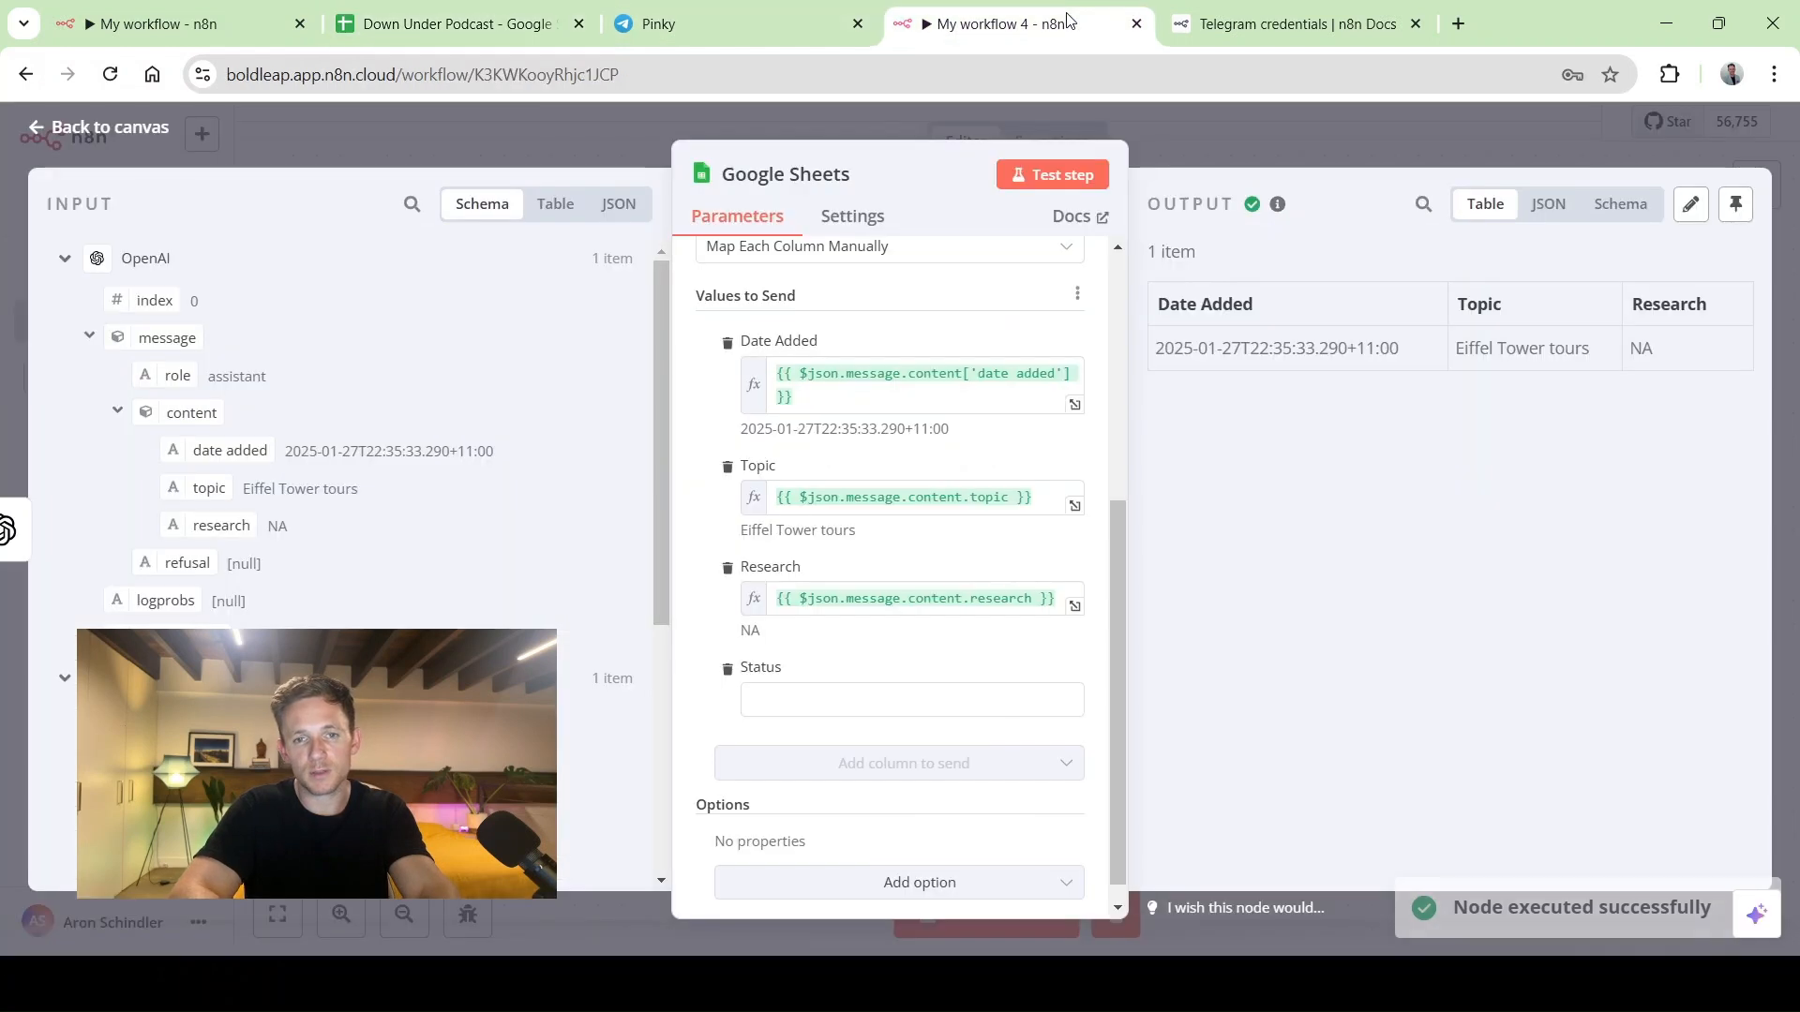
Back in My workflow 4, add a Telegram node that sends a text message after Google Sheets, using the Telegram account credential
left_click(996, 23)
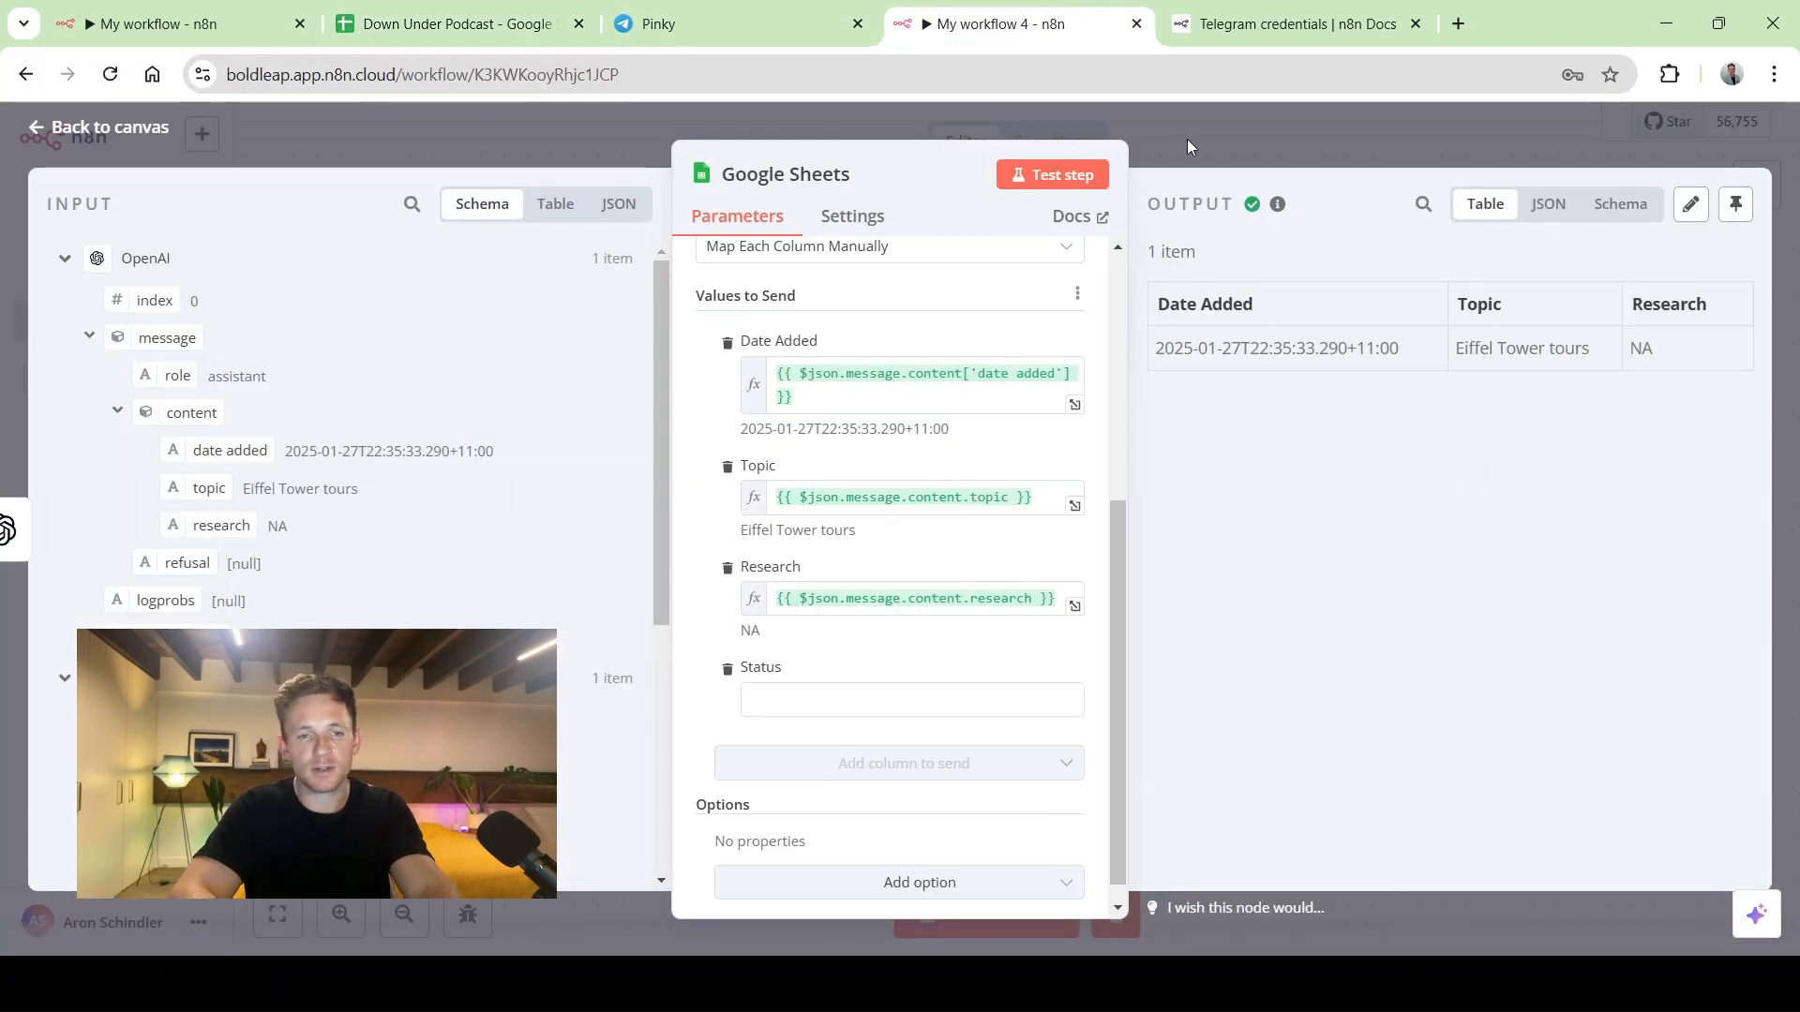
left_click(1156, 134)
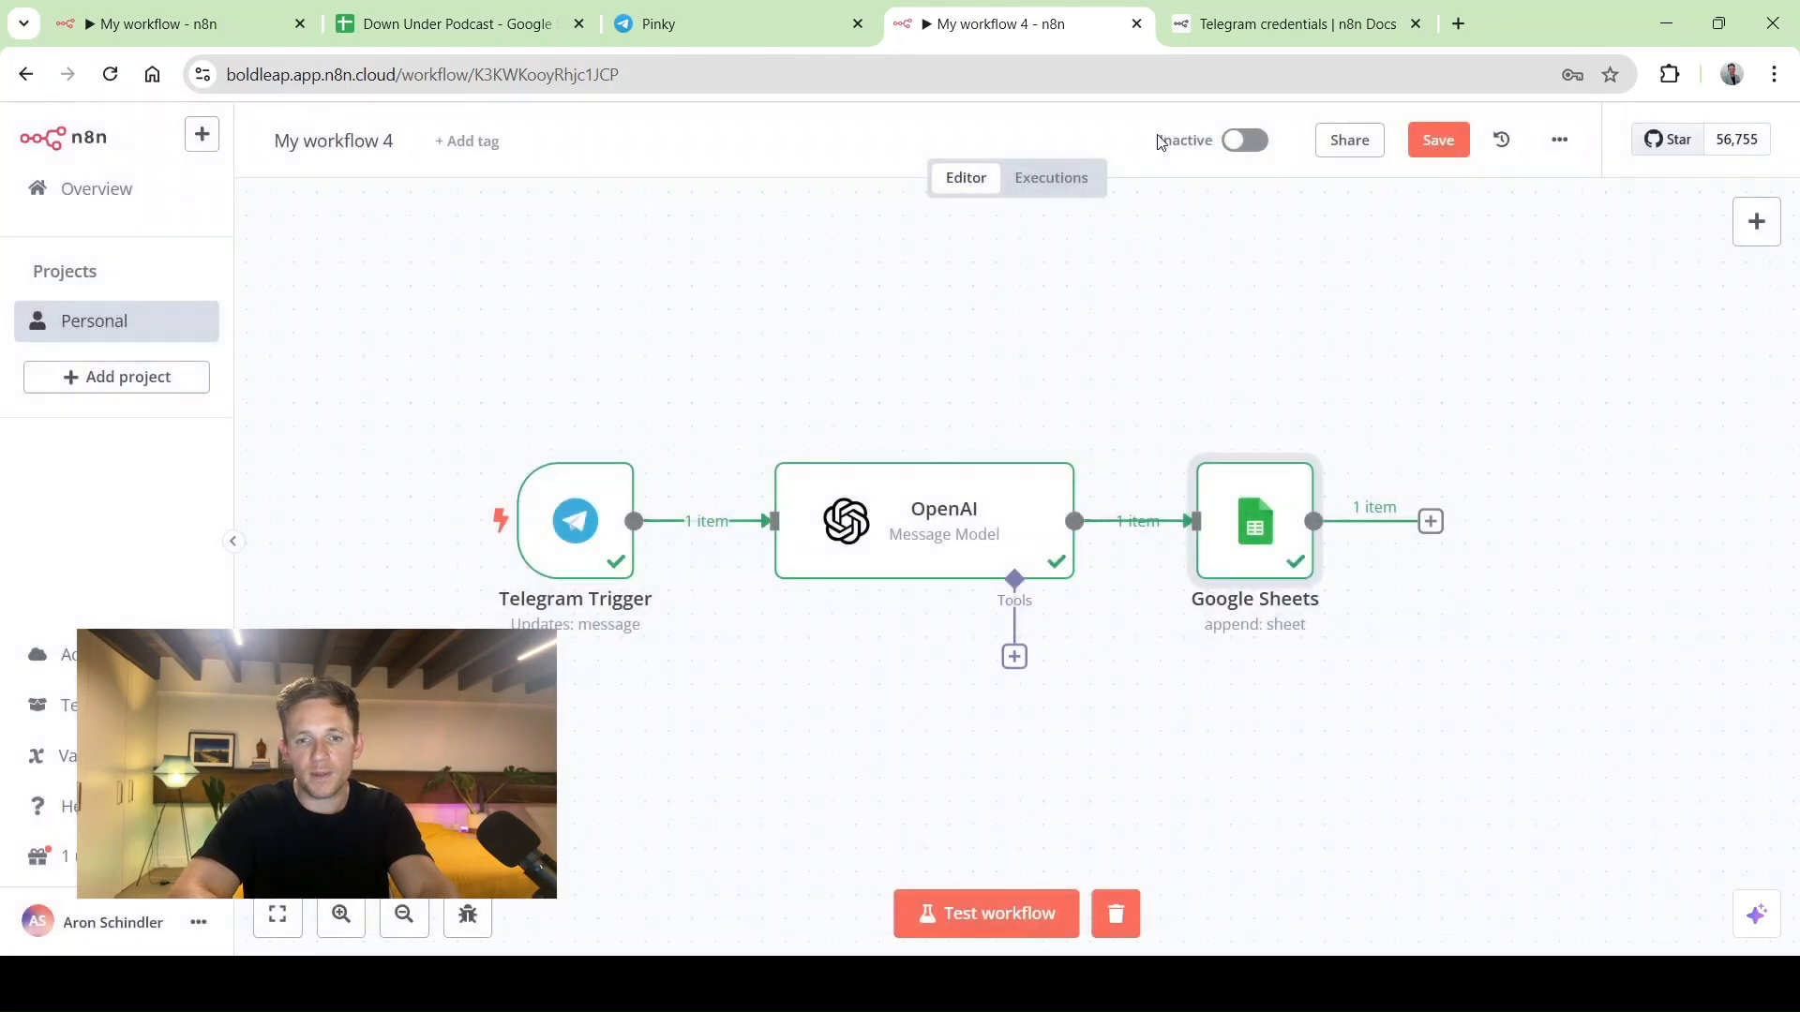
left_click(1429, 521)
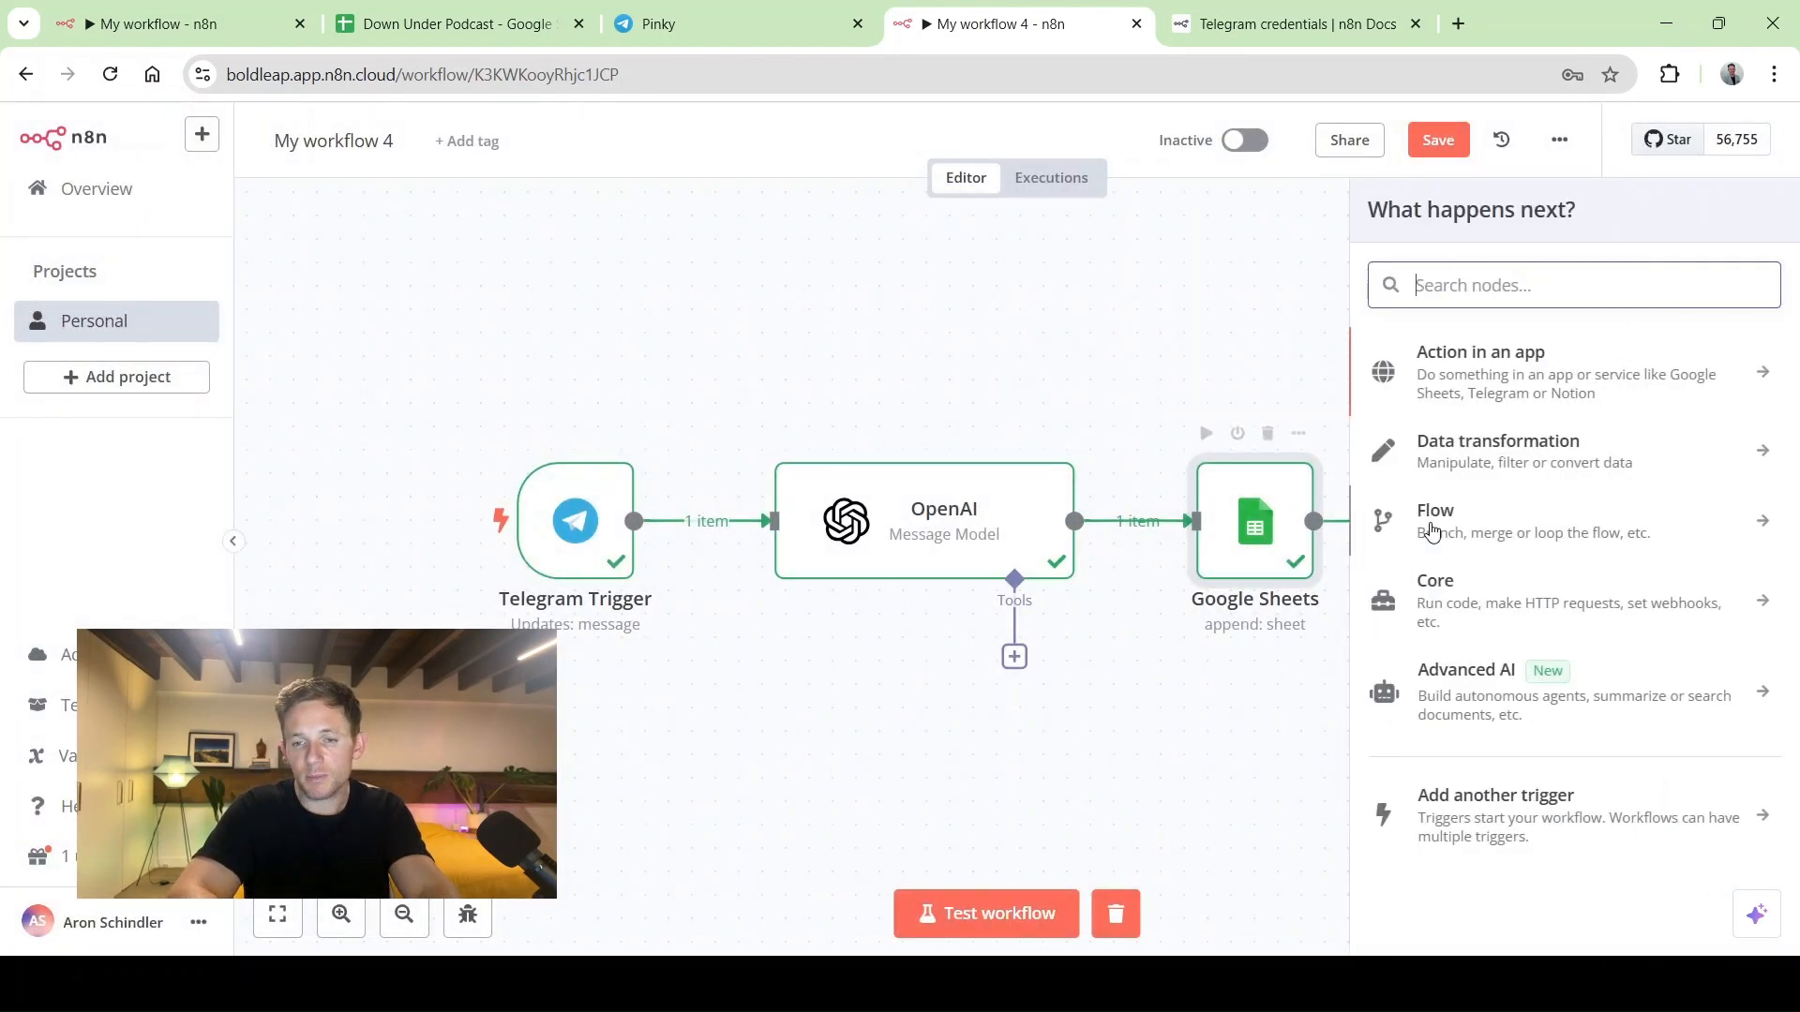
type("tele")
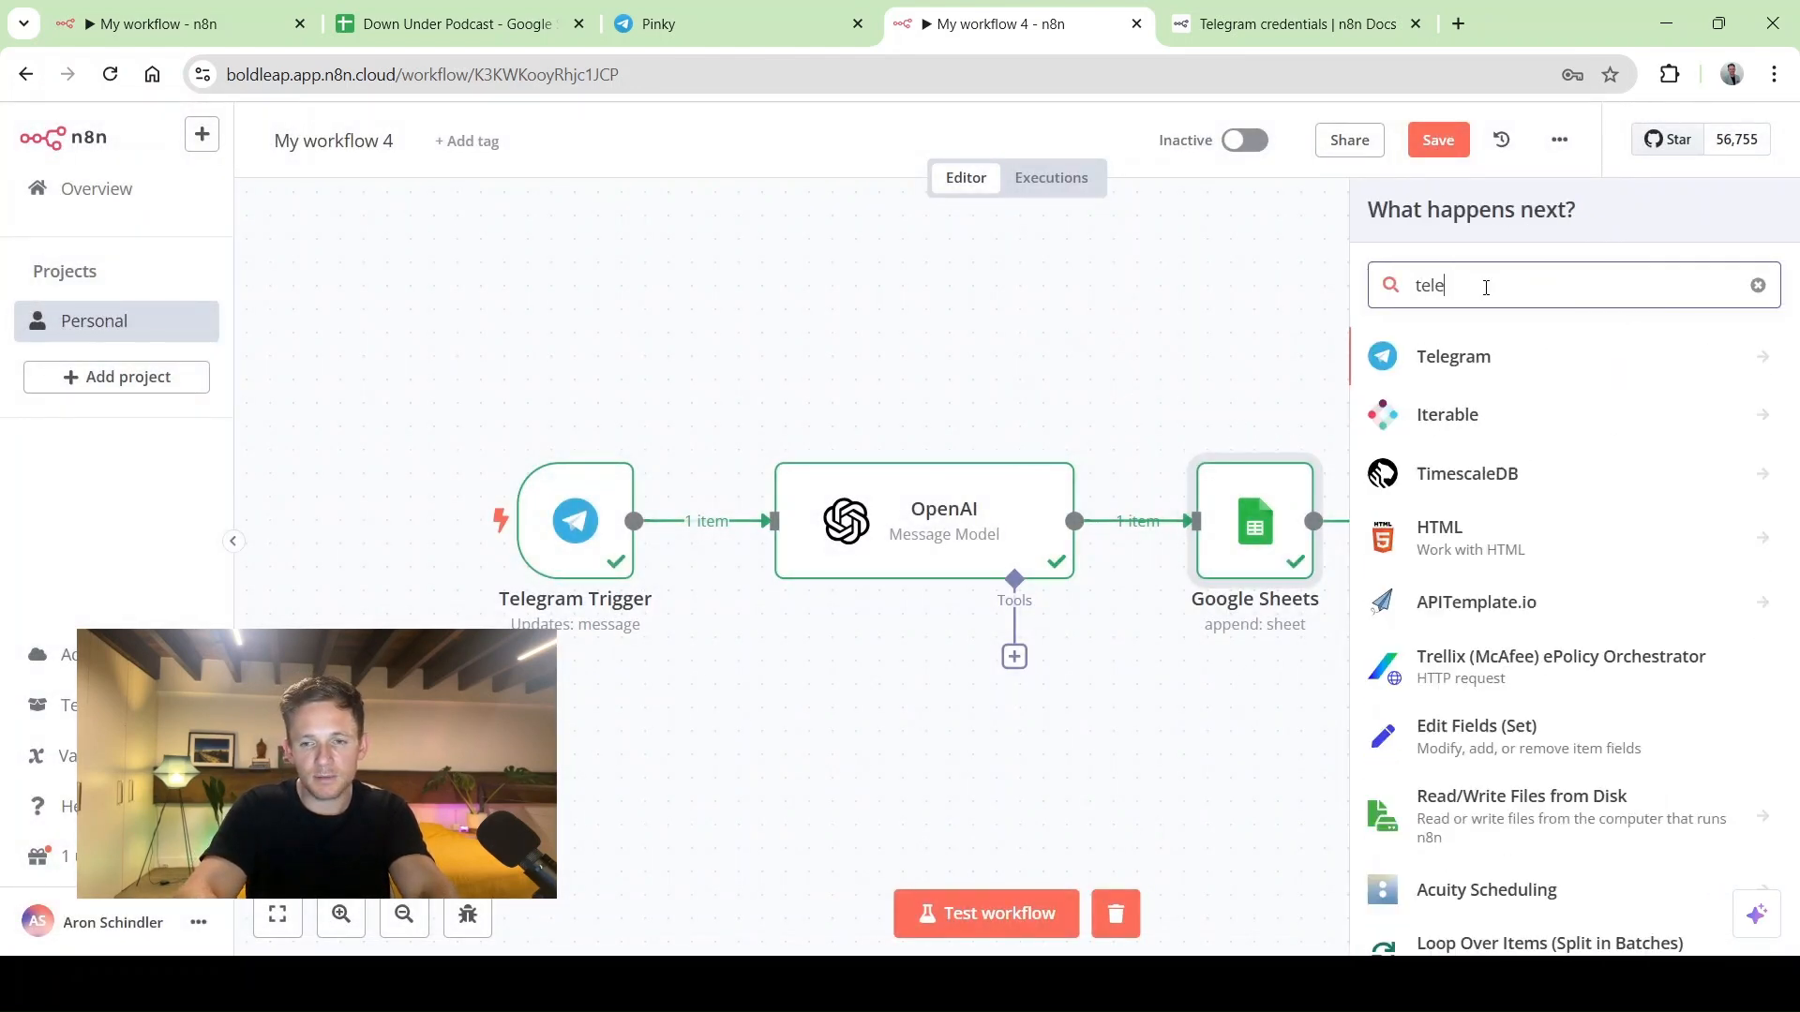
left_click(1490, 346)
scroll(1528, 843, "down", 5)
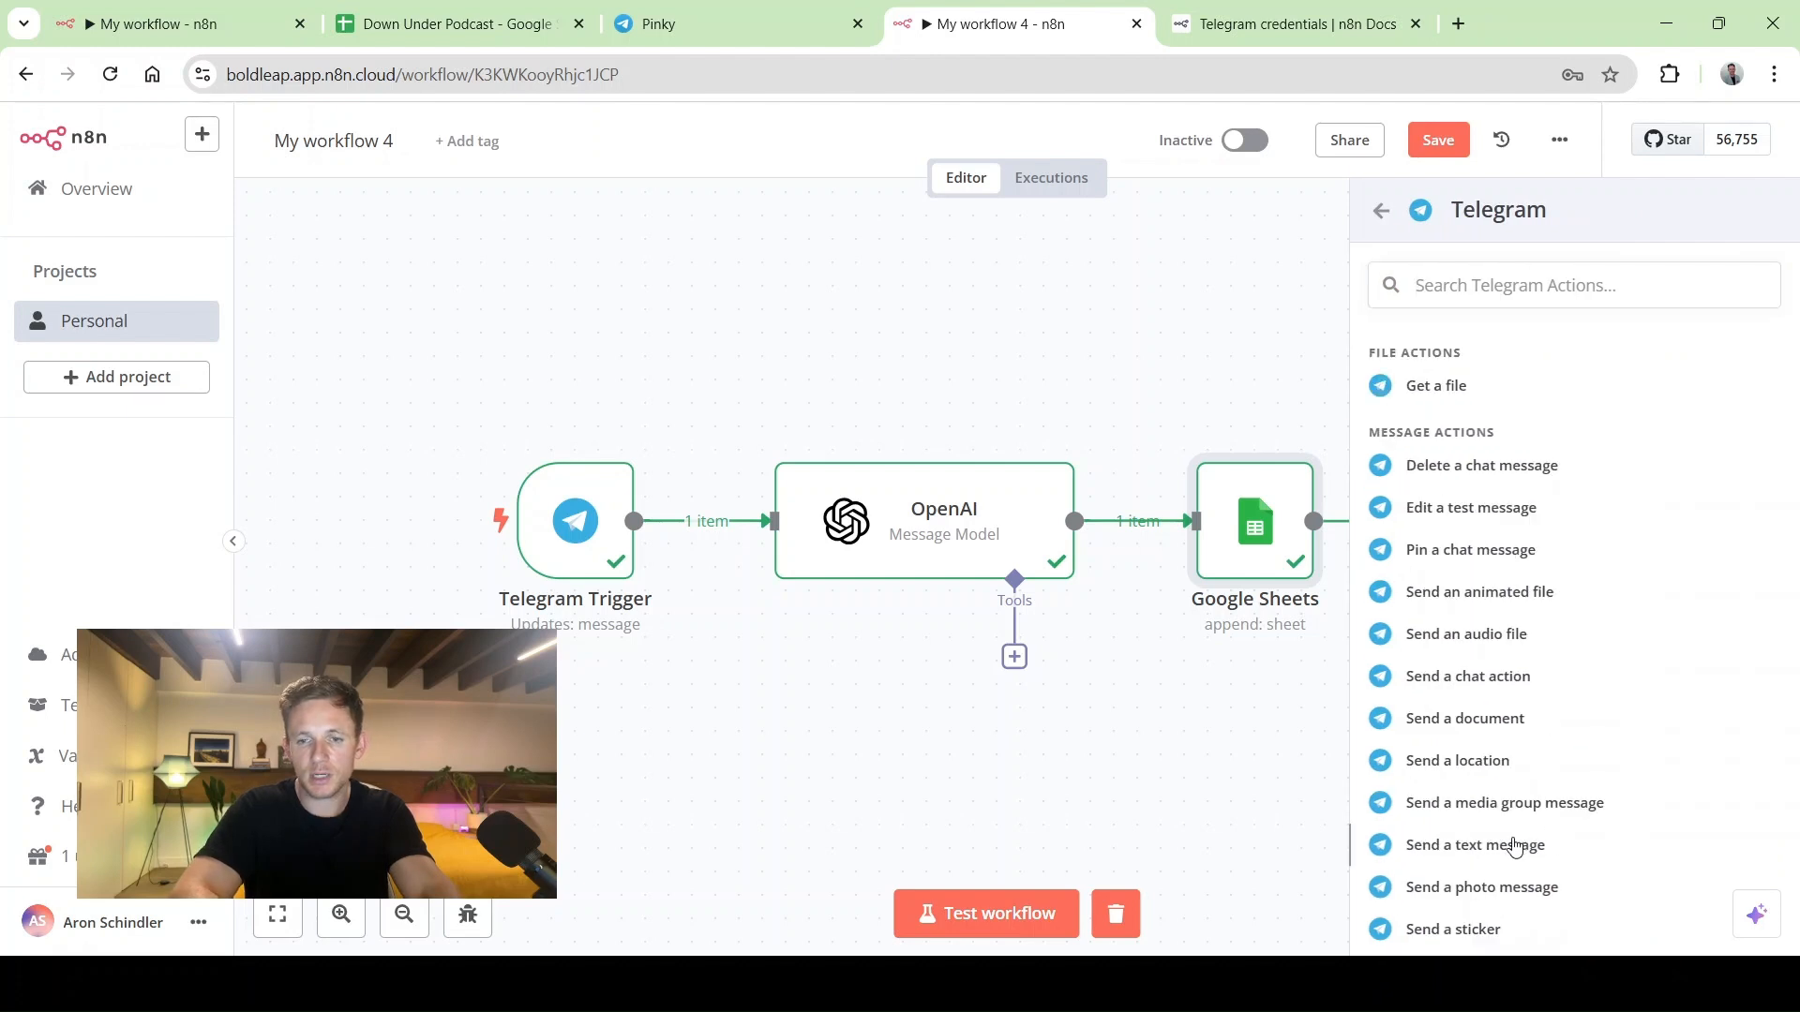
left_click(1516, 847)
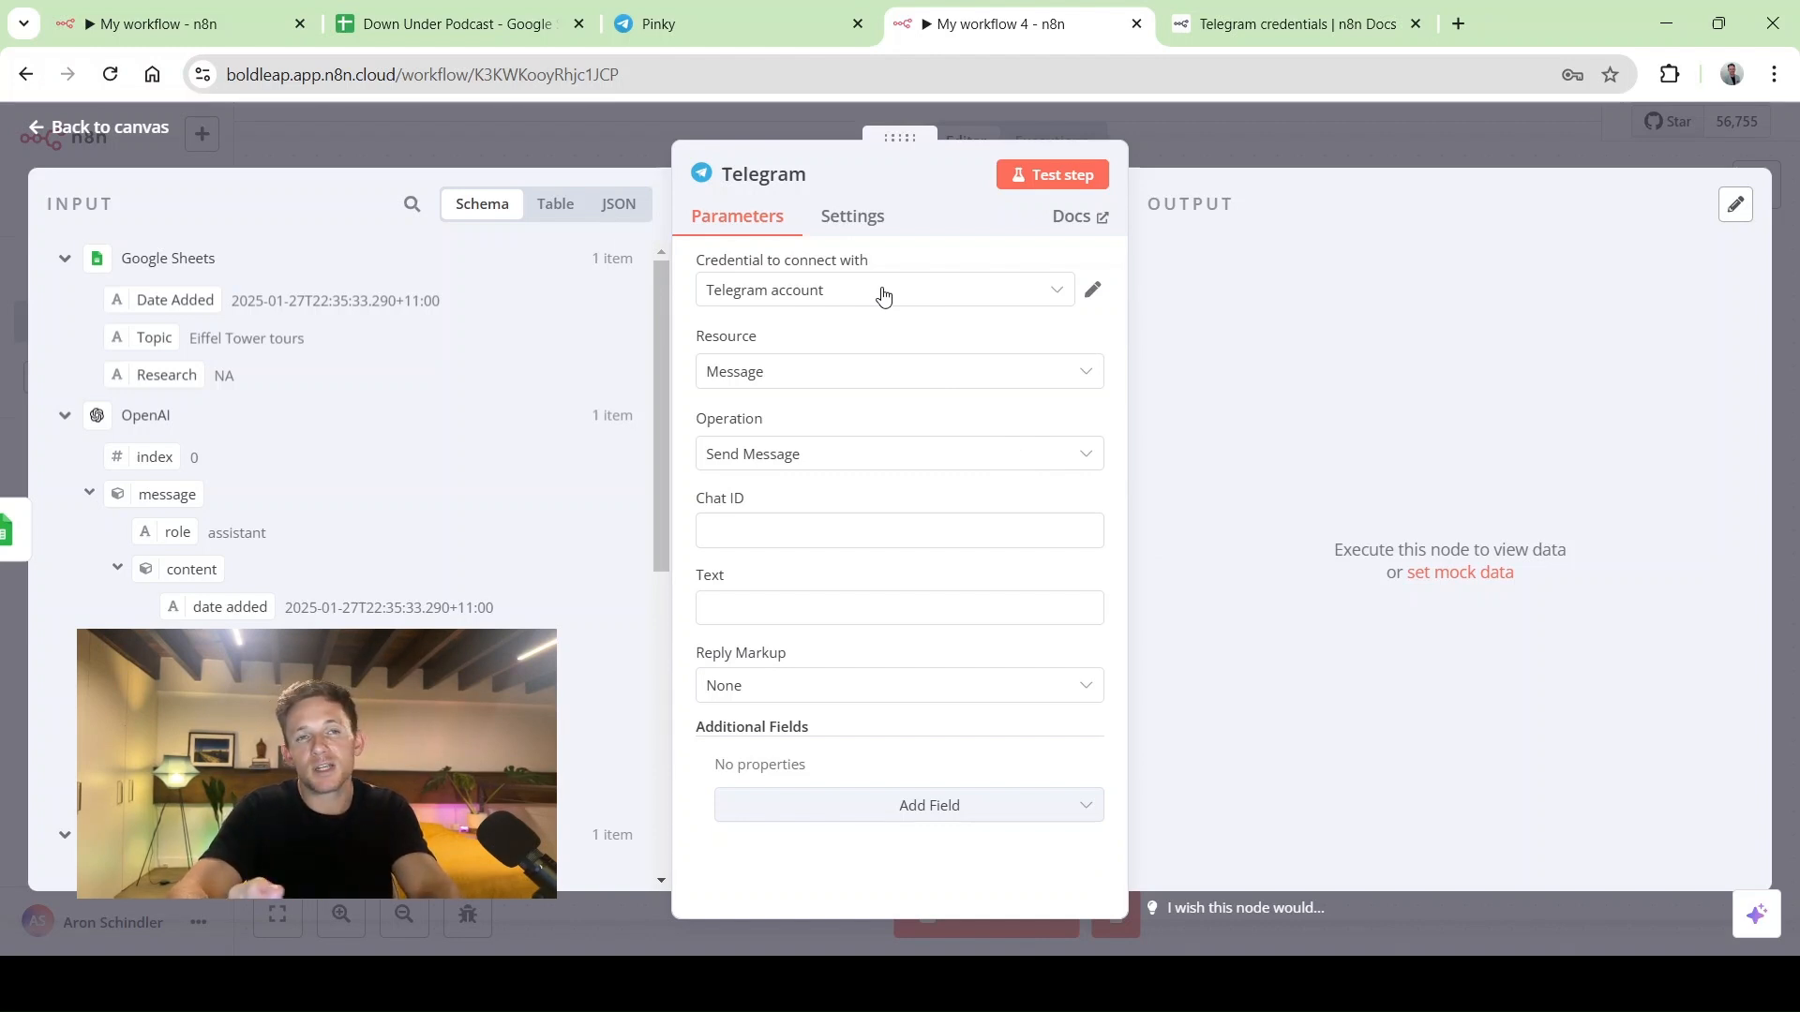
left_click(835, 290)
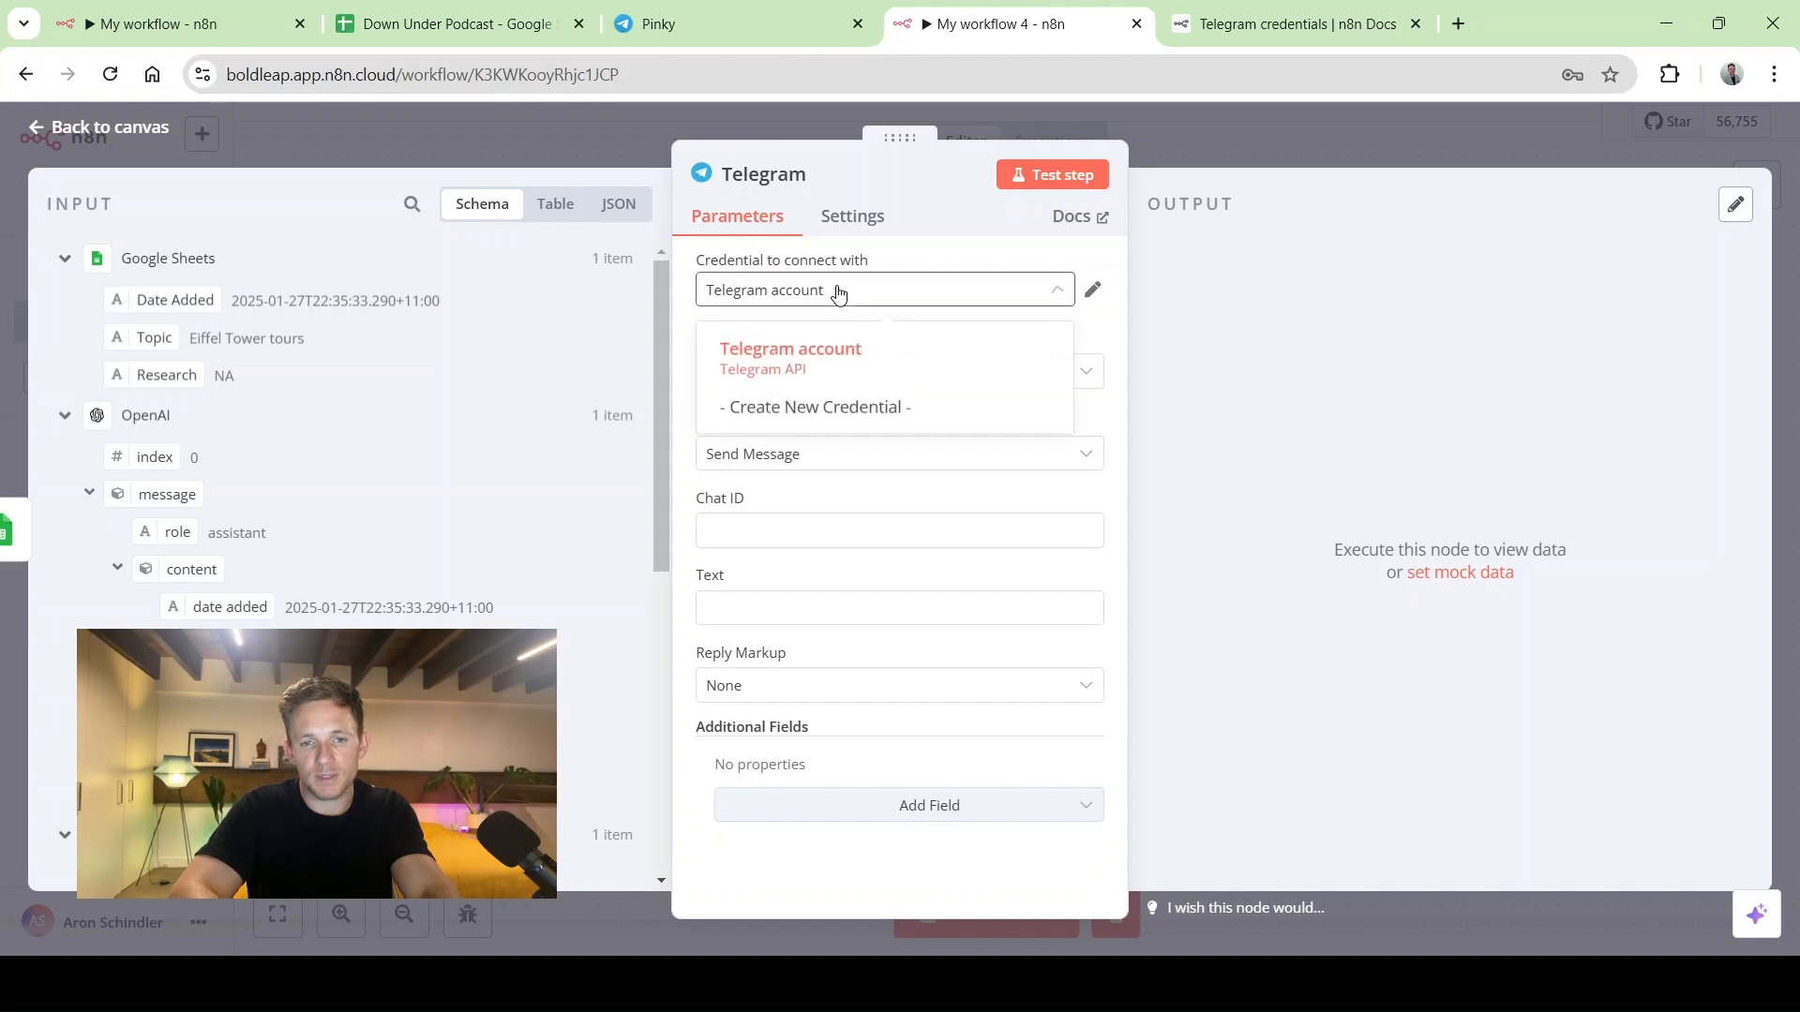
left_click(802, 363)
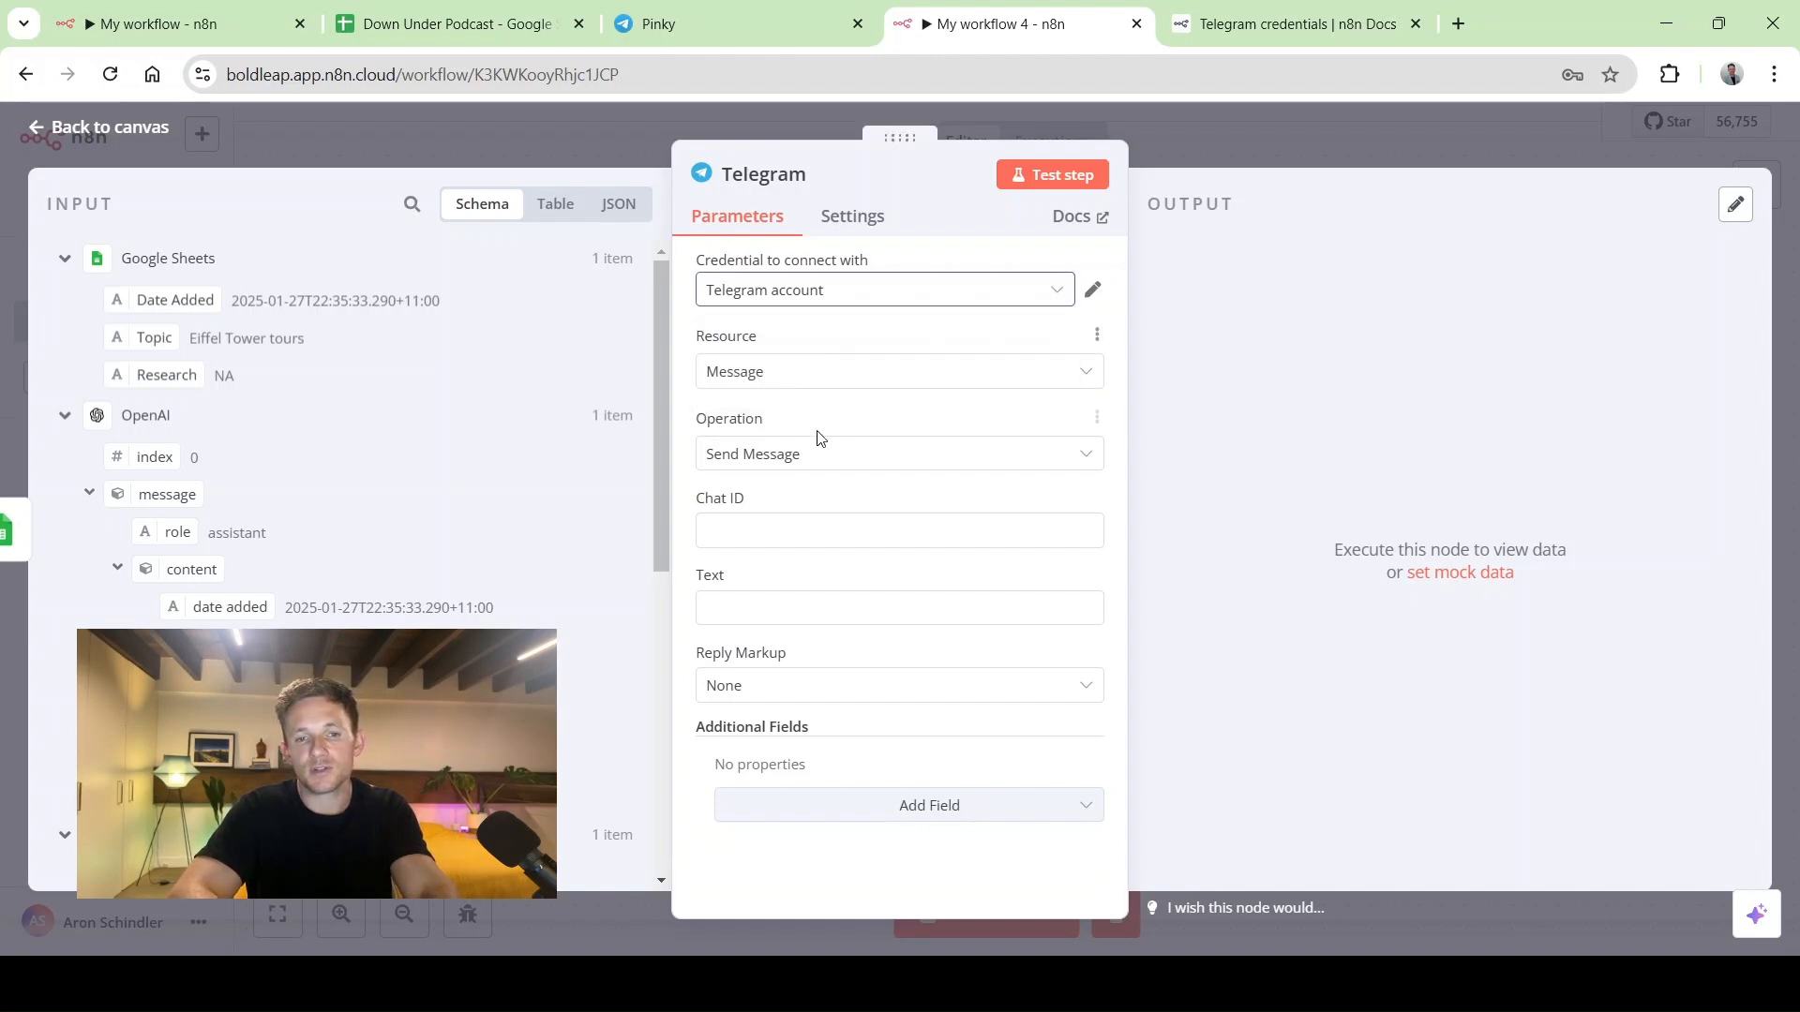
Set the Telegram node's Chat ID to the message.chat.id field from the Telegram Trigger data
left_click(777, 535)
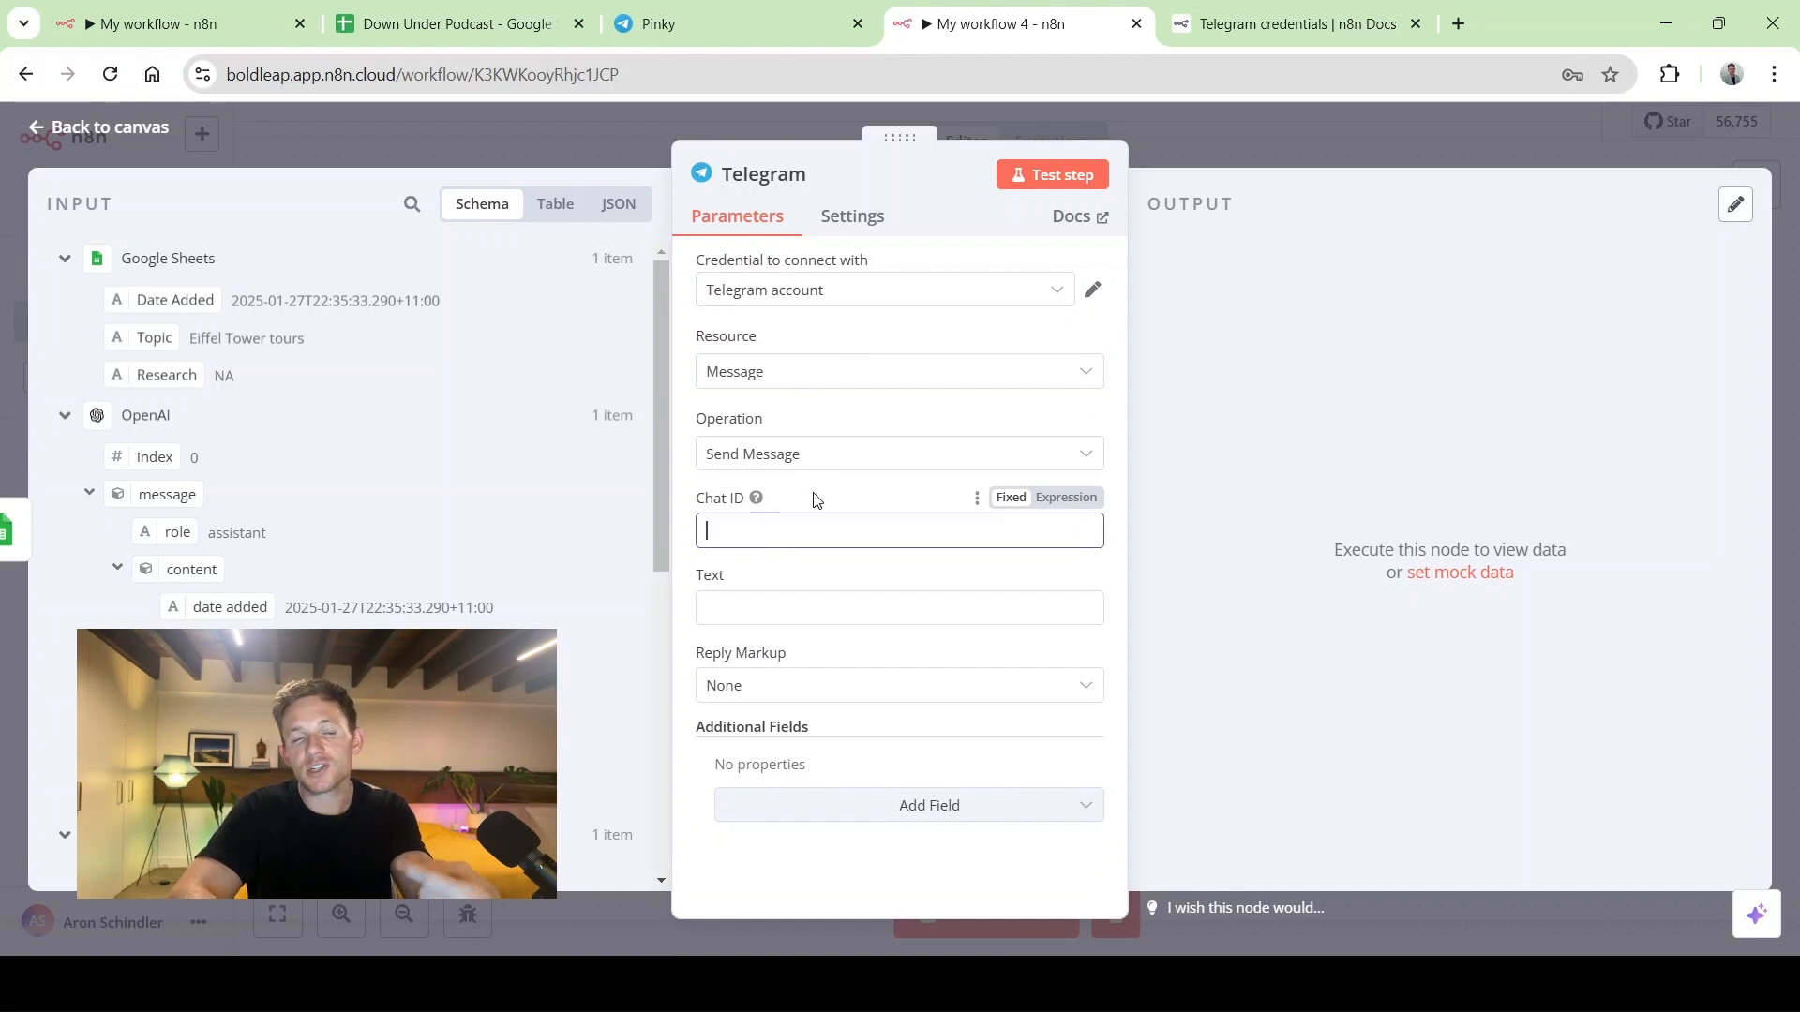
scroll(454, 572, "down", 5)
scroll(454, 572, "down", 2)
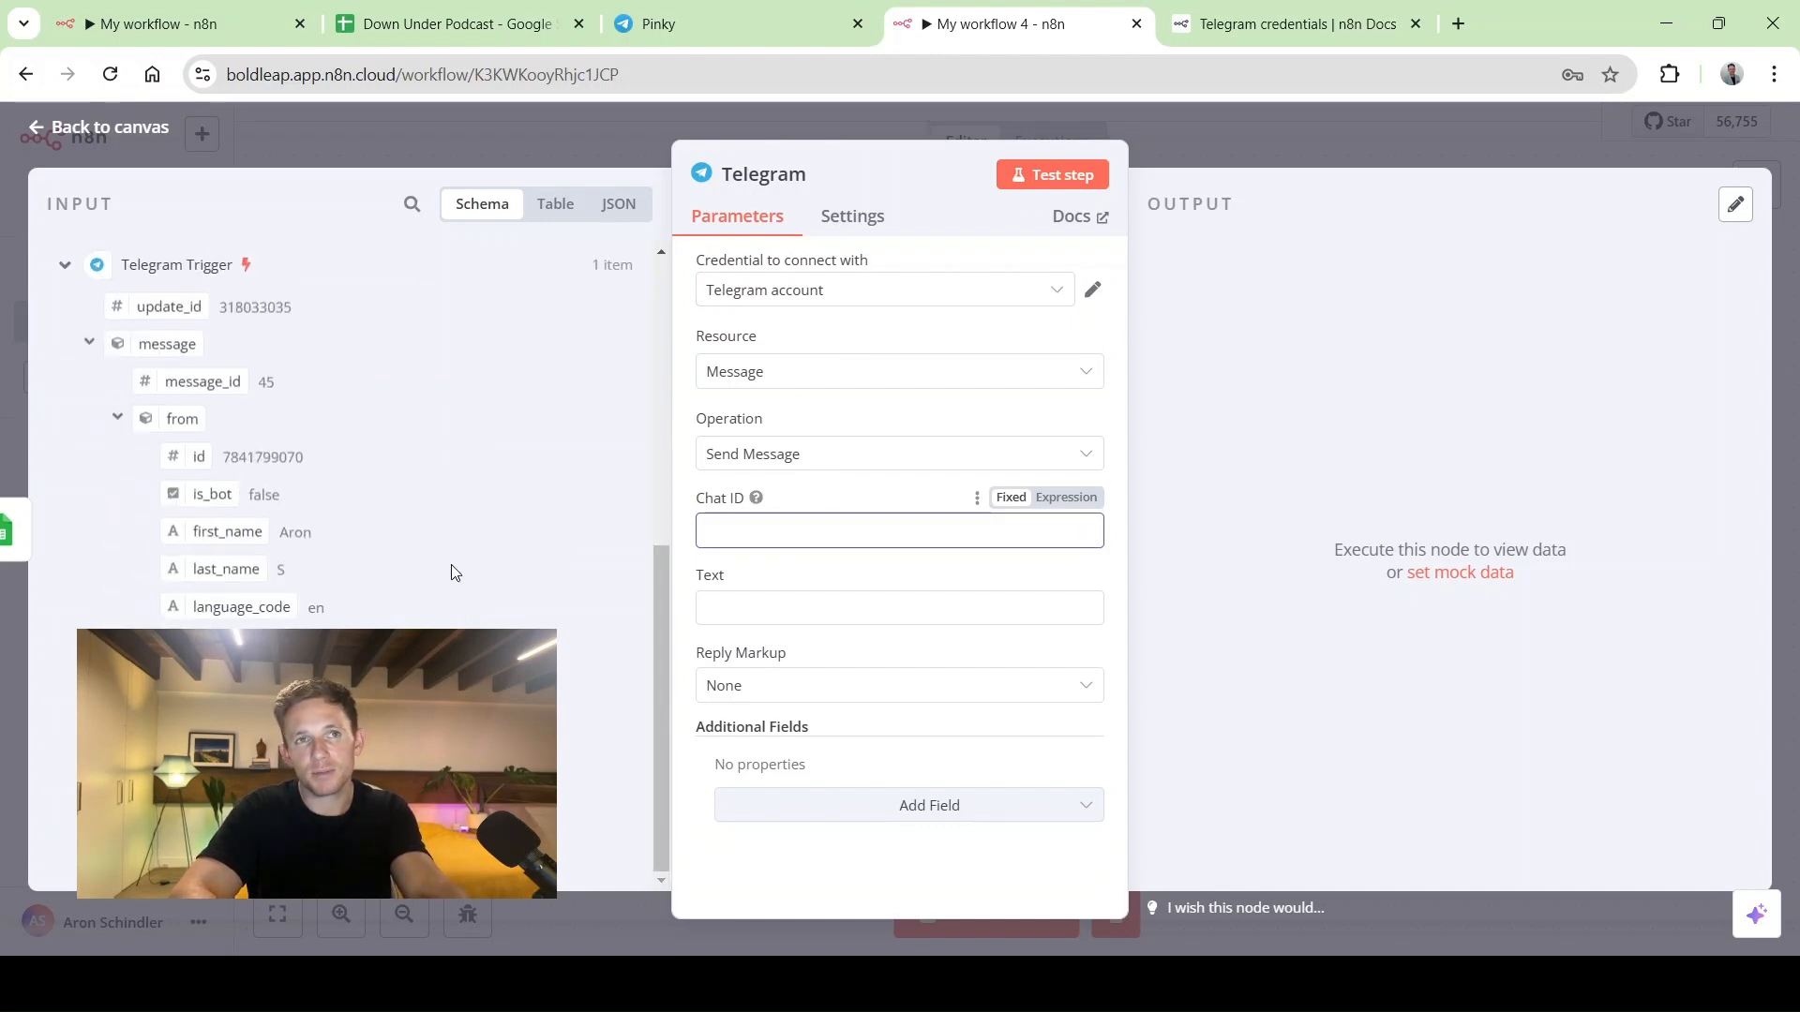
left_click(727, 37)
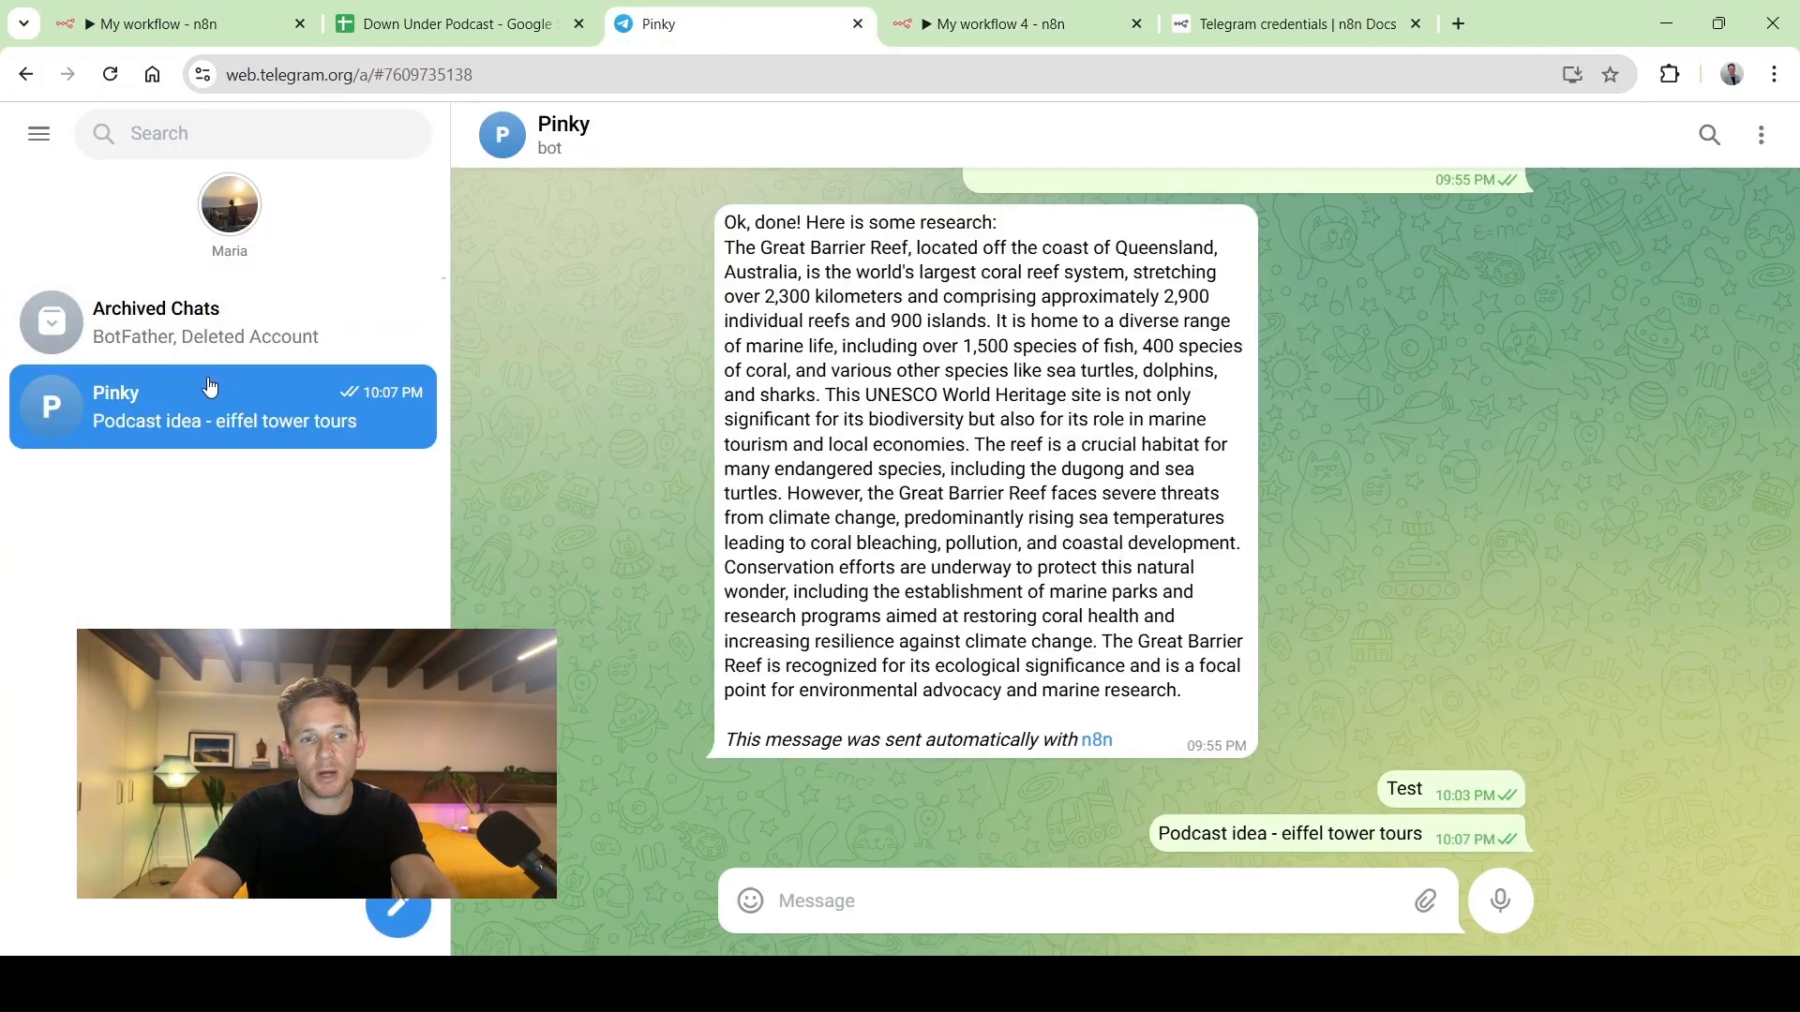
left_click(986, 26)
left_click(847, 538)
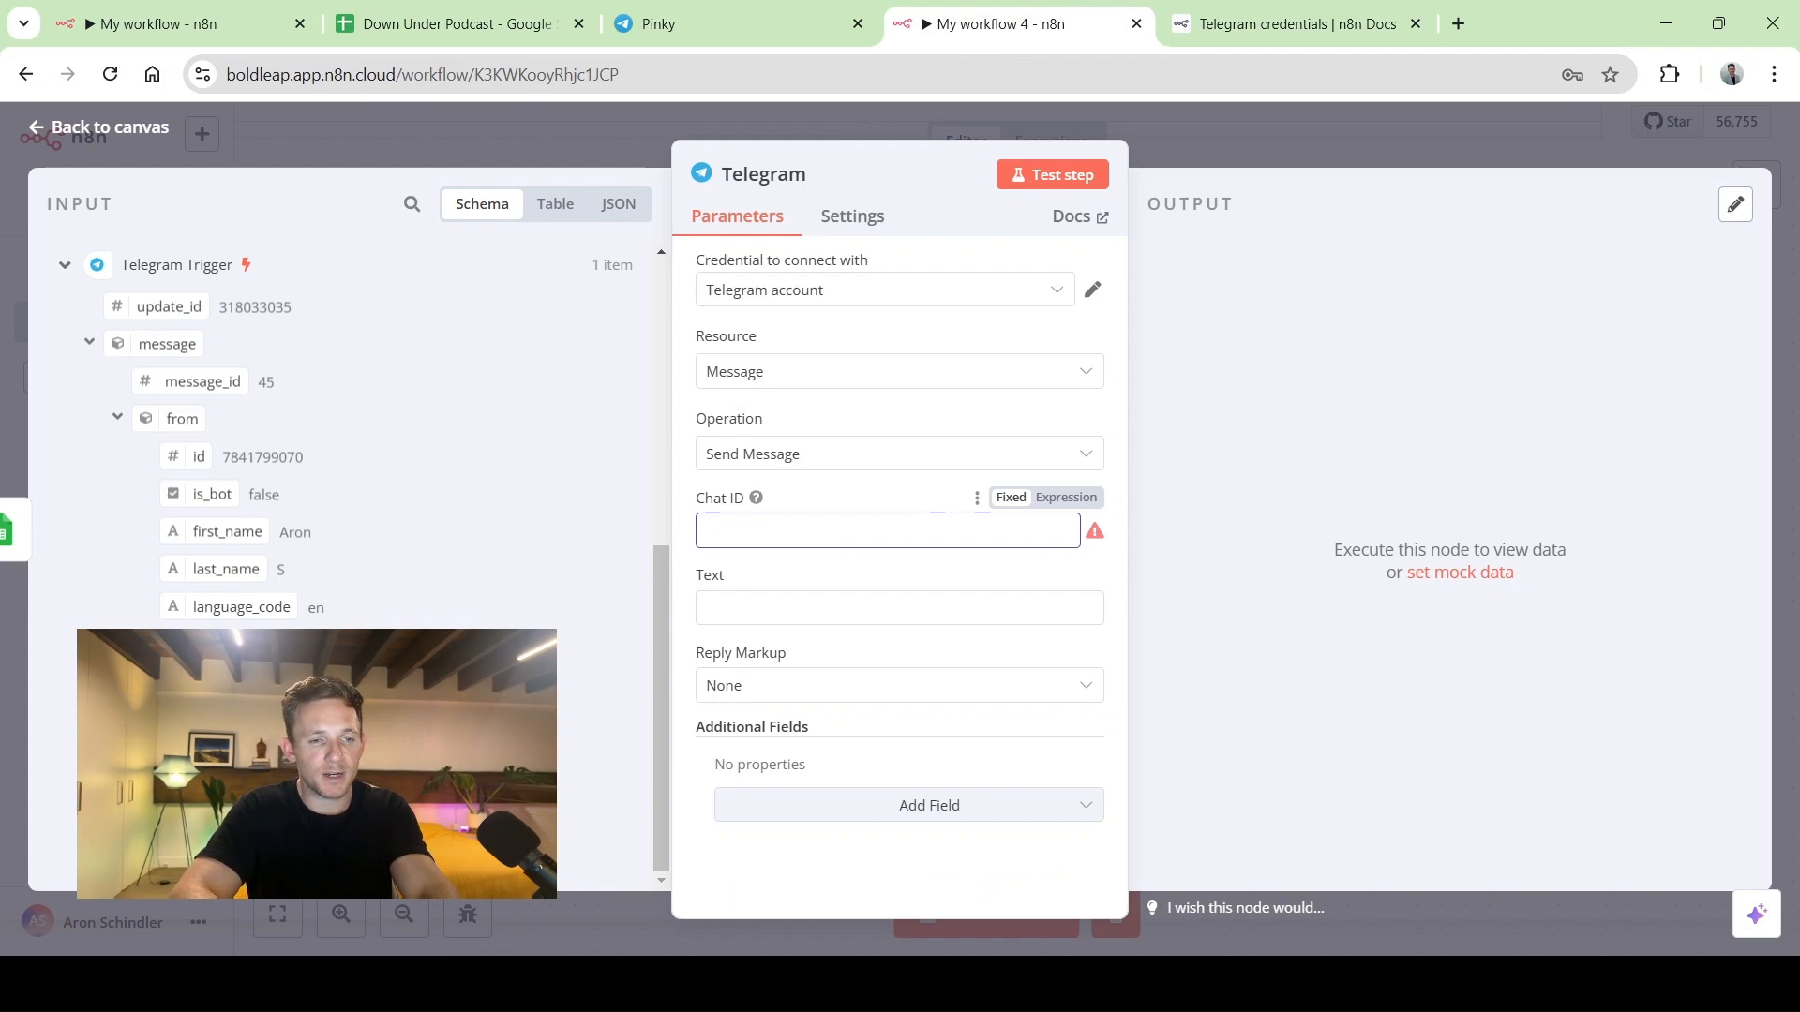
scroll(245, 511, "up", 3)
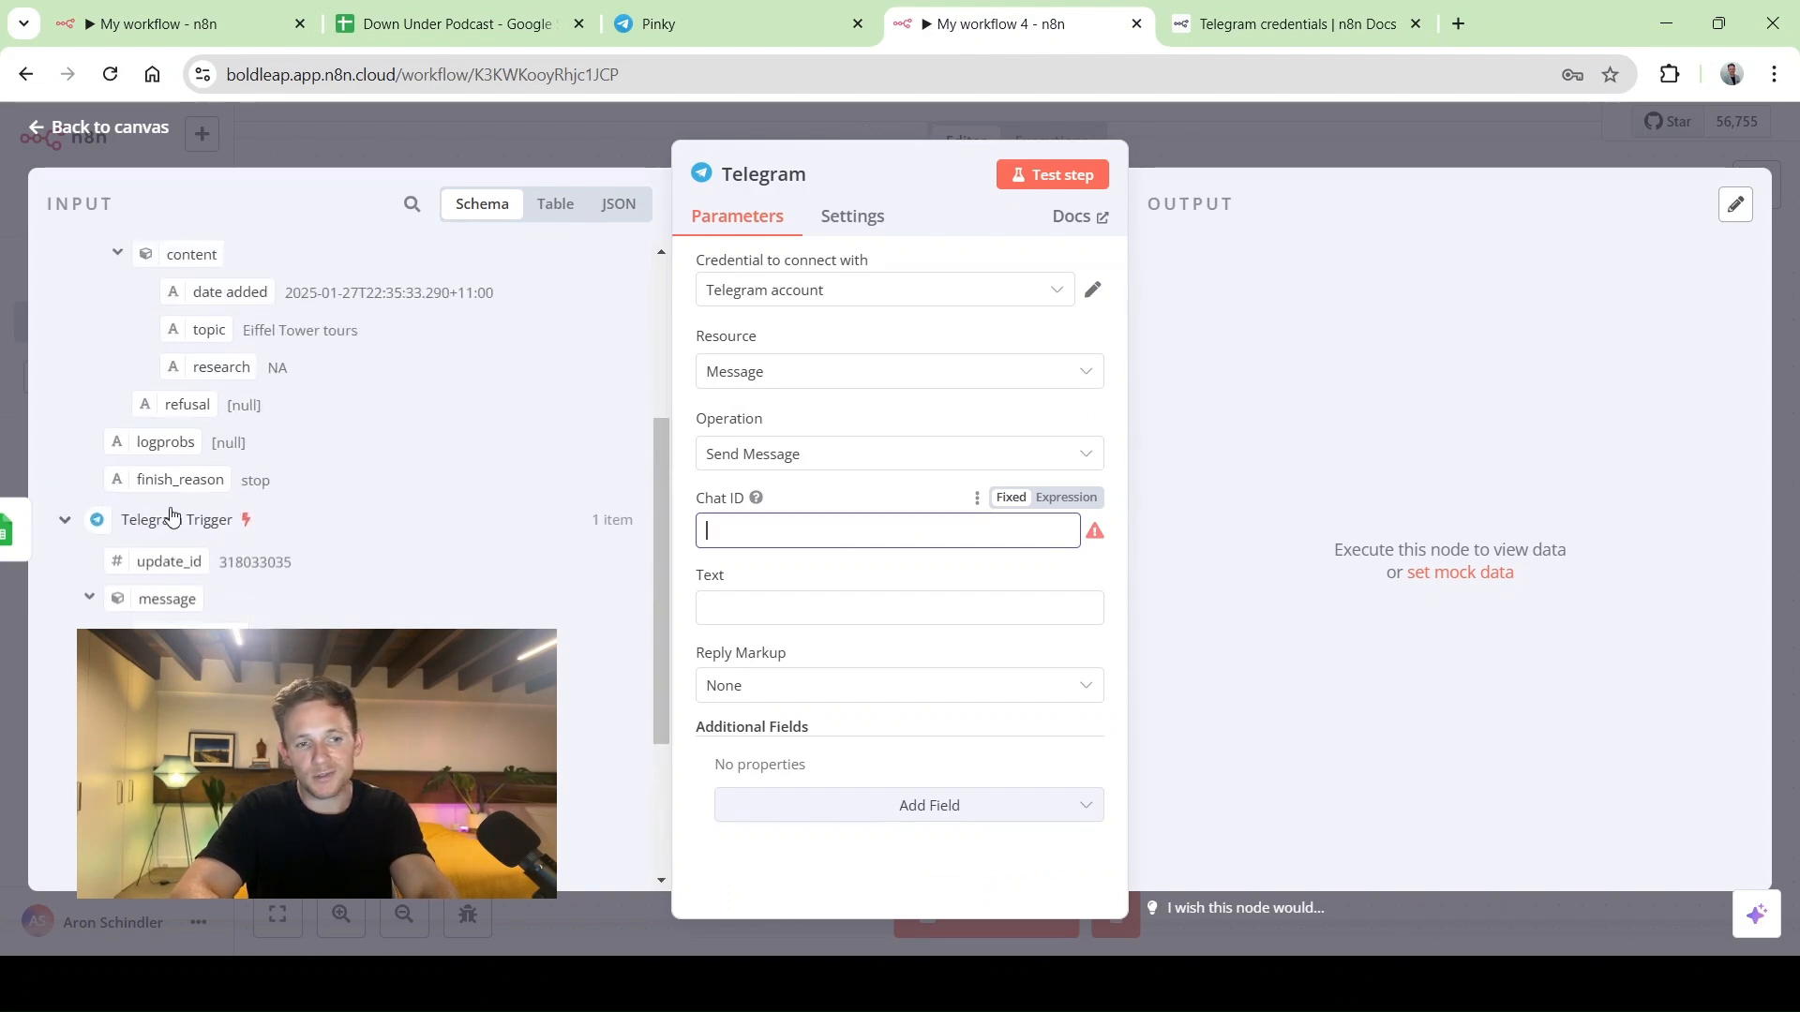
scroll(187, 510, "down", 2)
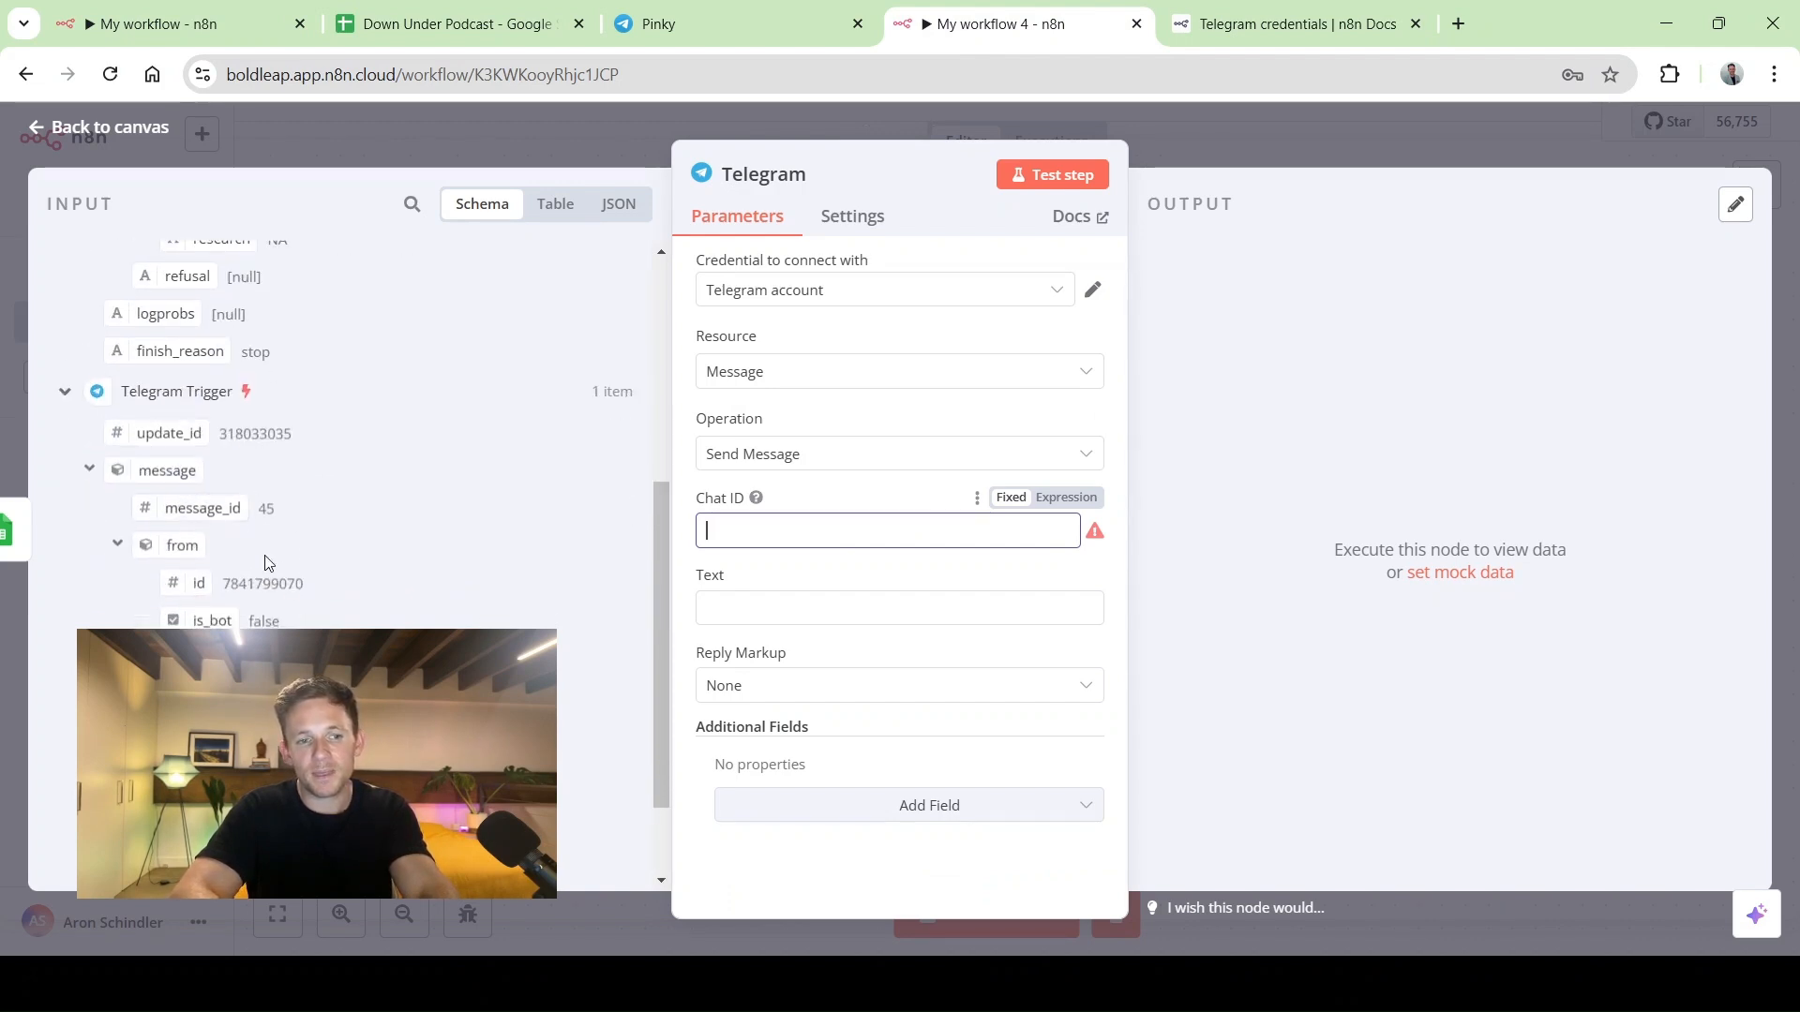
scroll(418, 617, "down", 1)
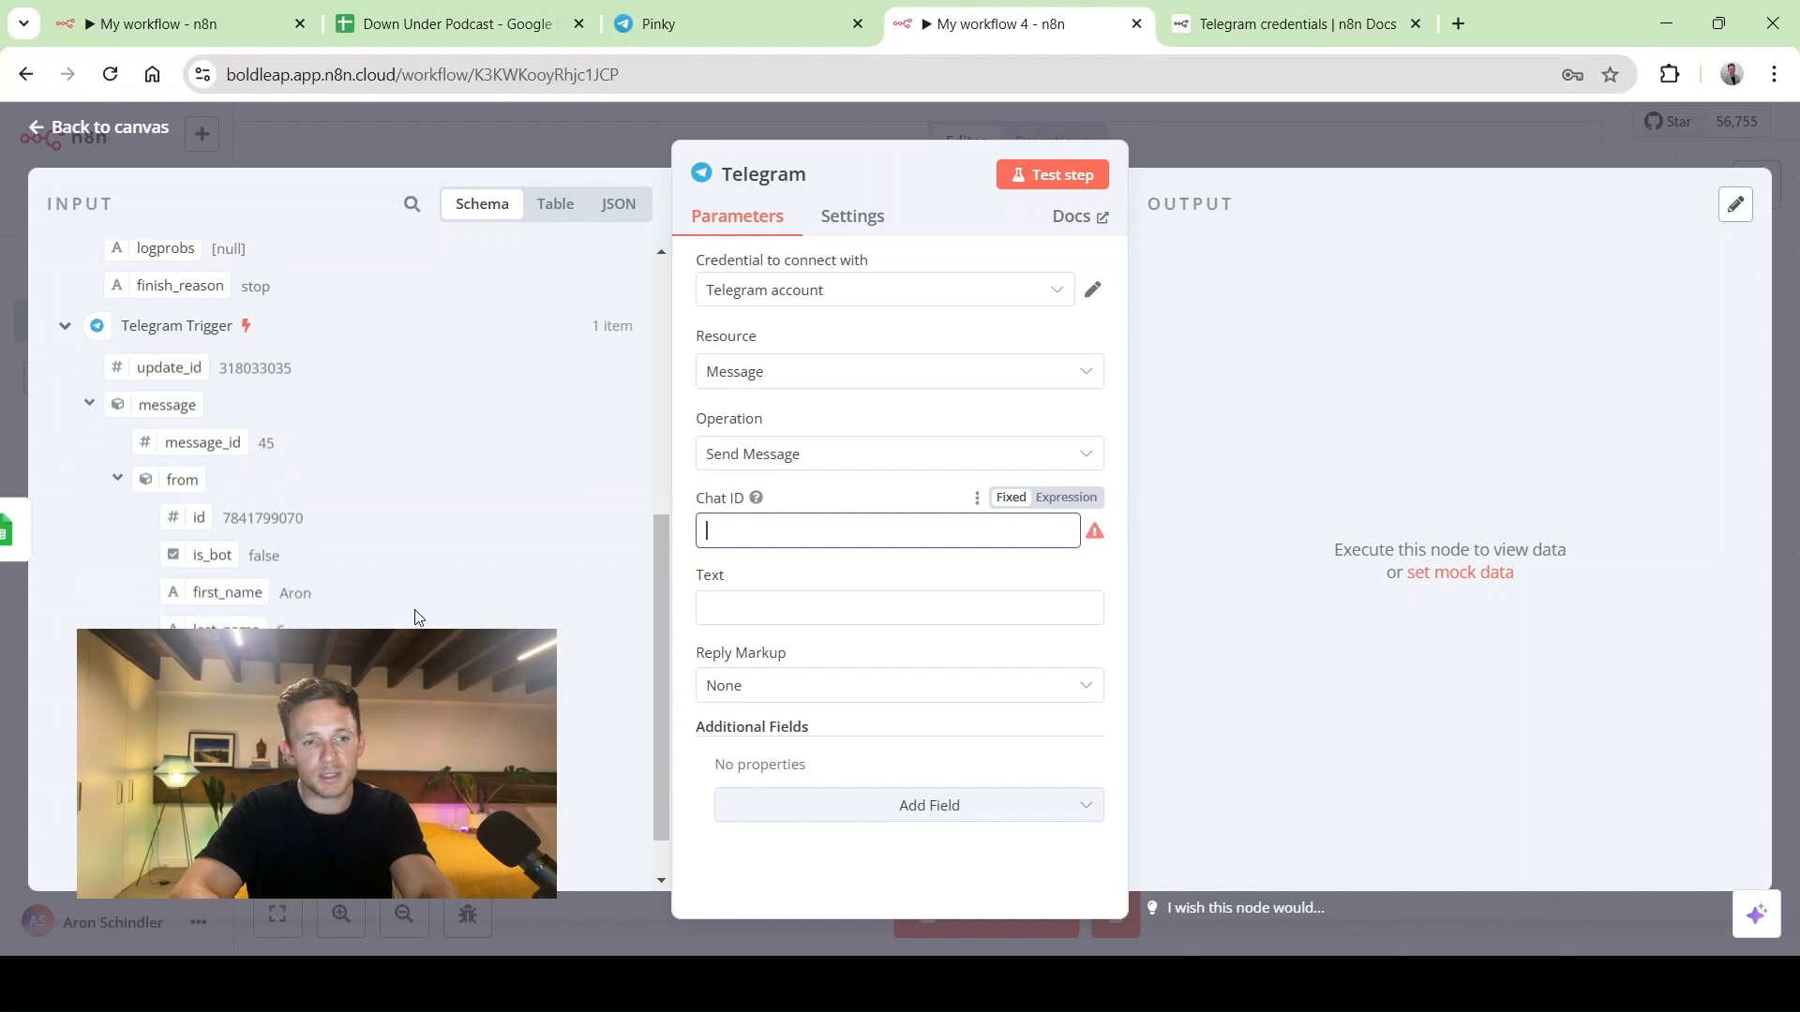
scroll(363, 557, "down", 1)
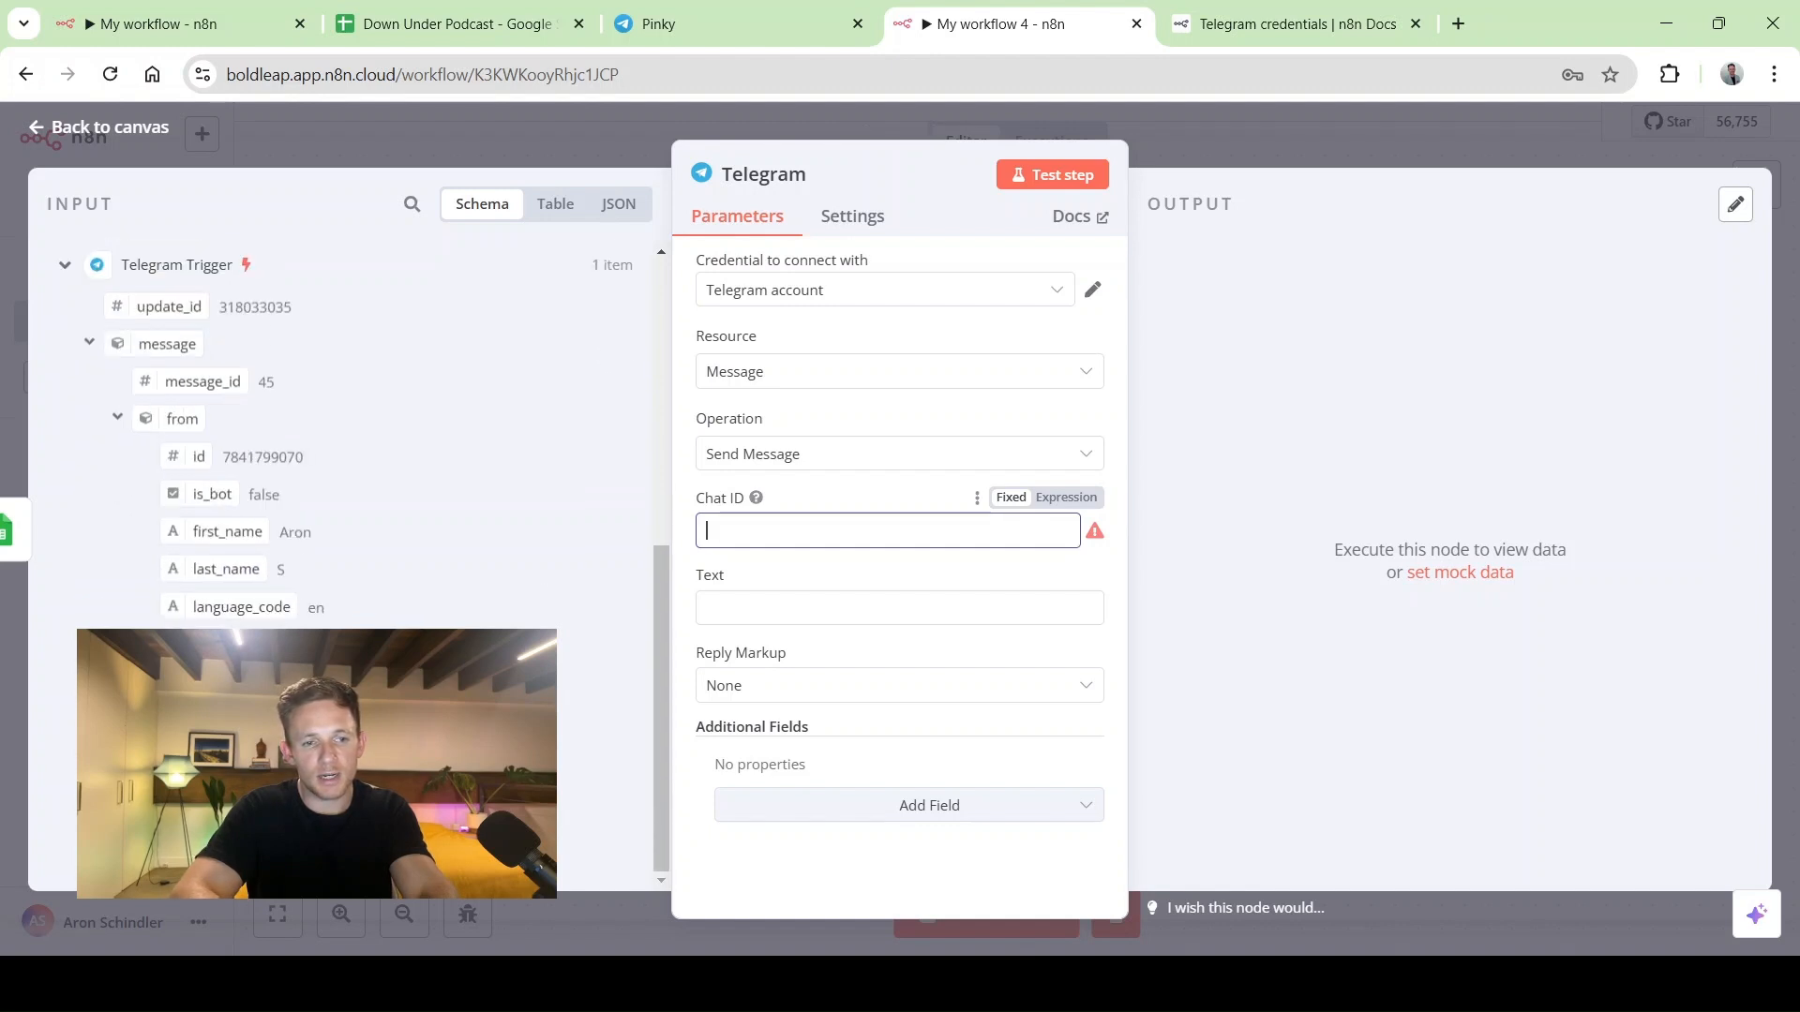
left_click_drag(731, 598, 796, 539)
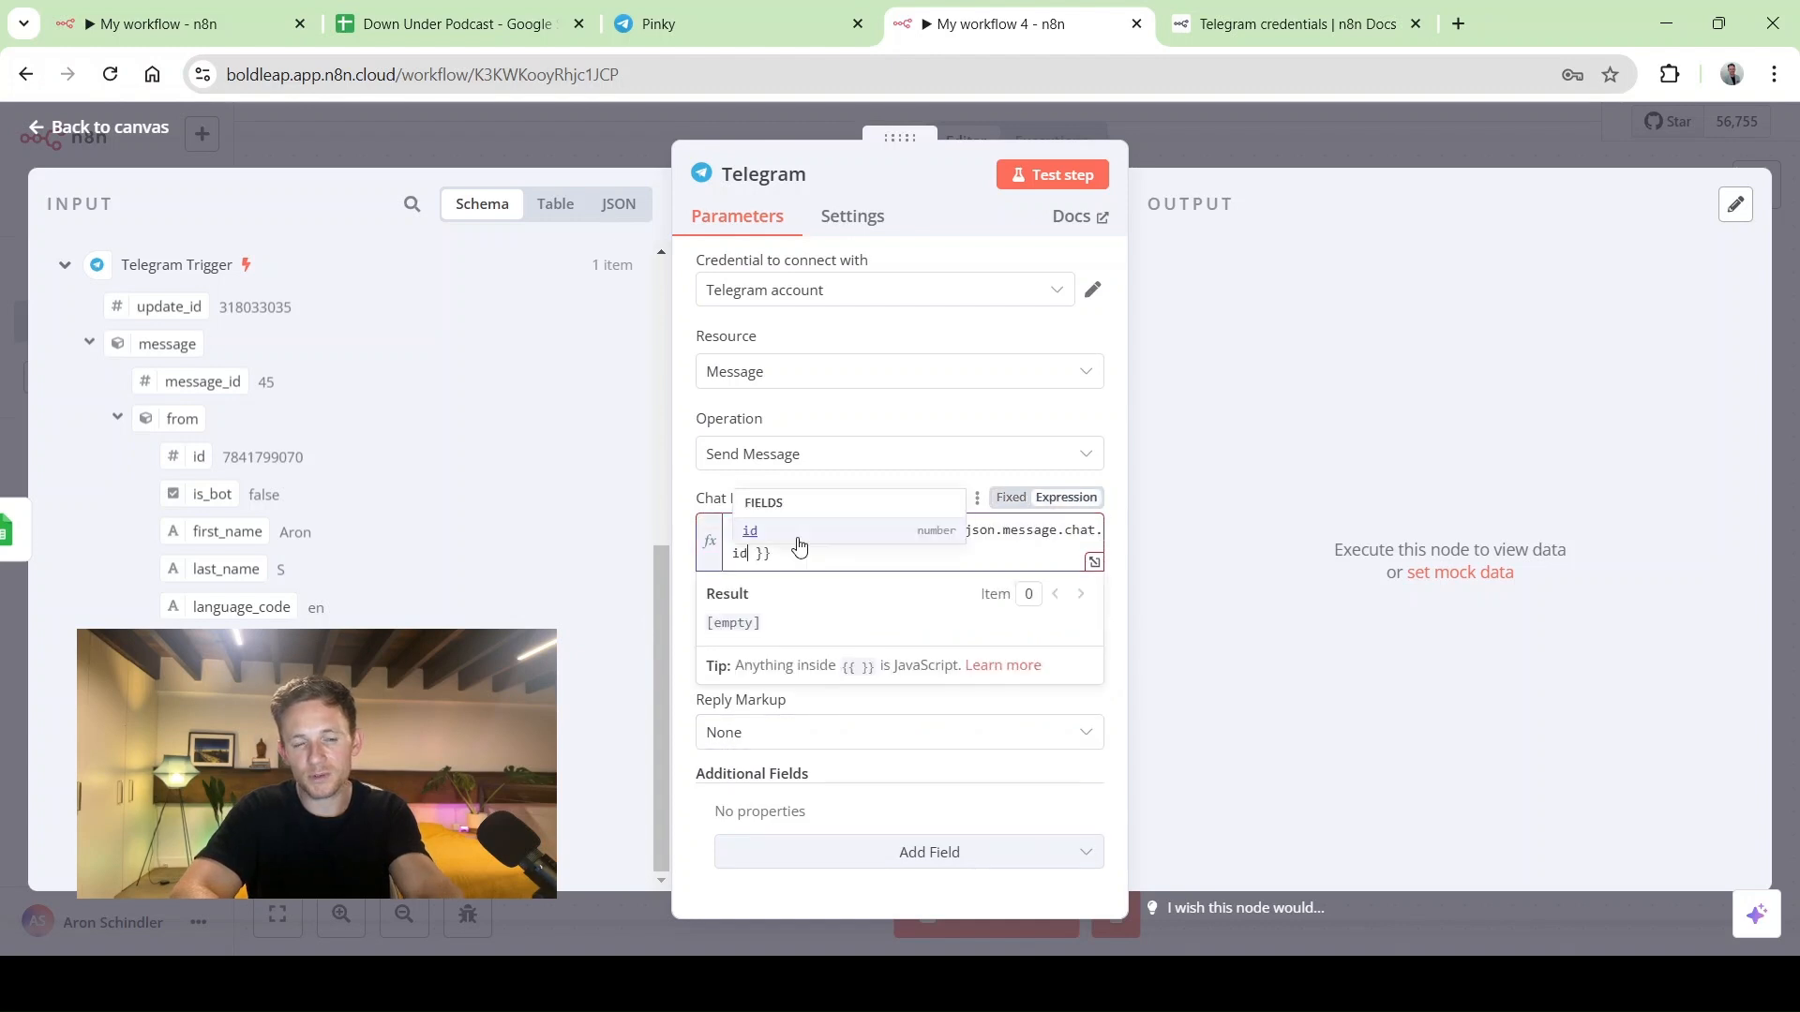
Make the Telegram node's Text an expression reading "Yay, it worked! Here's is your research:" followed by a blank line
left_click(859, 417)
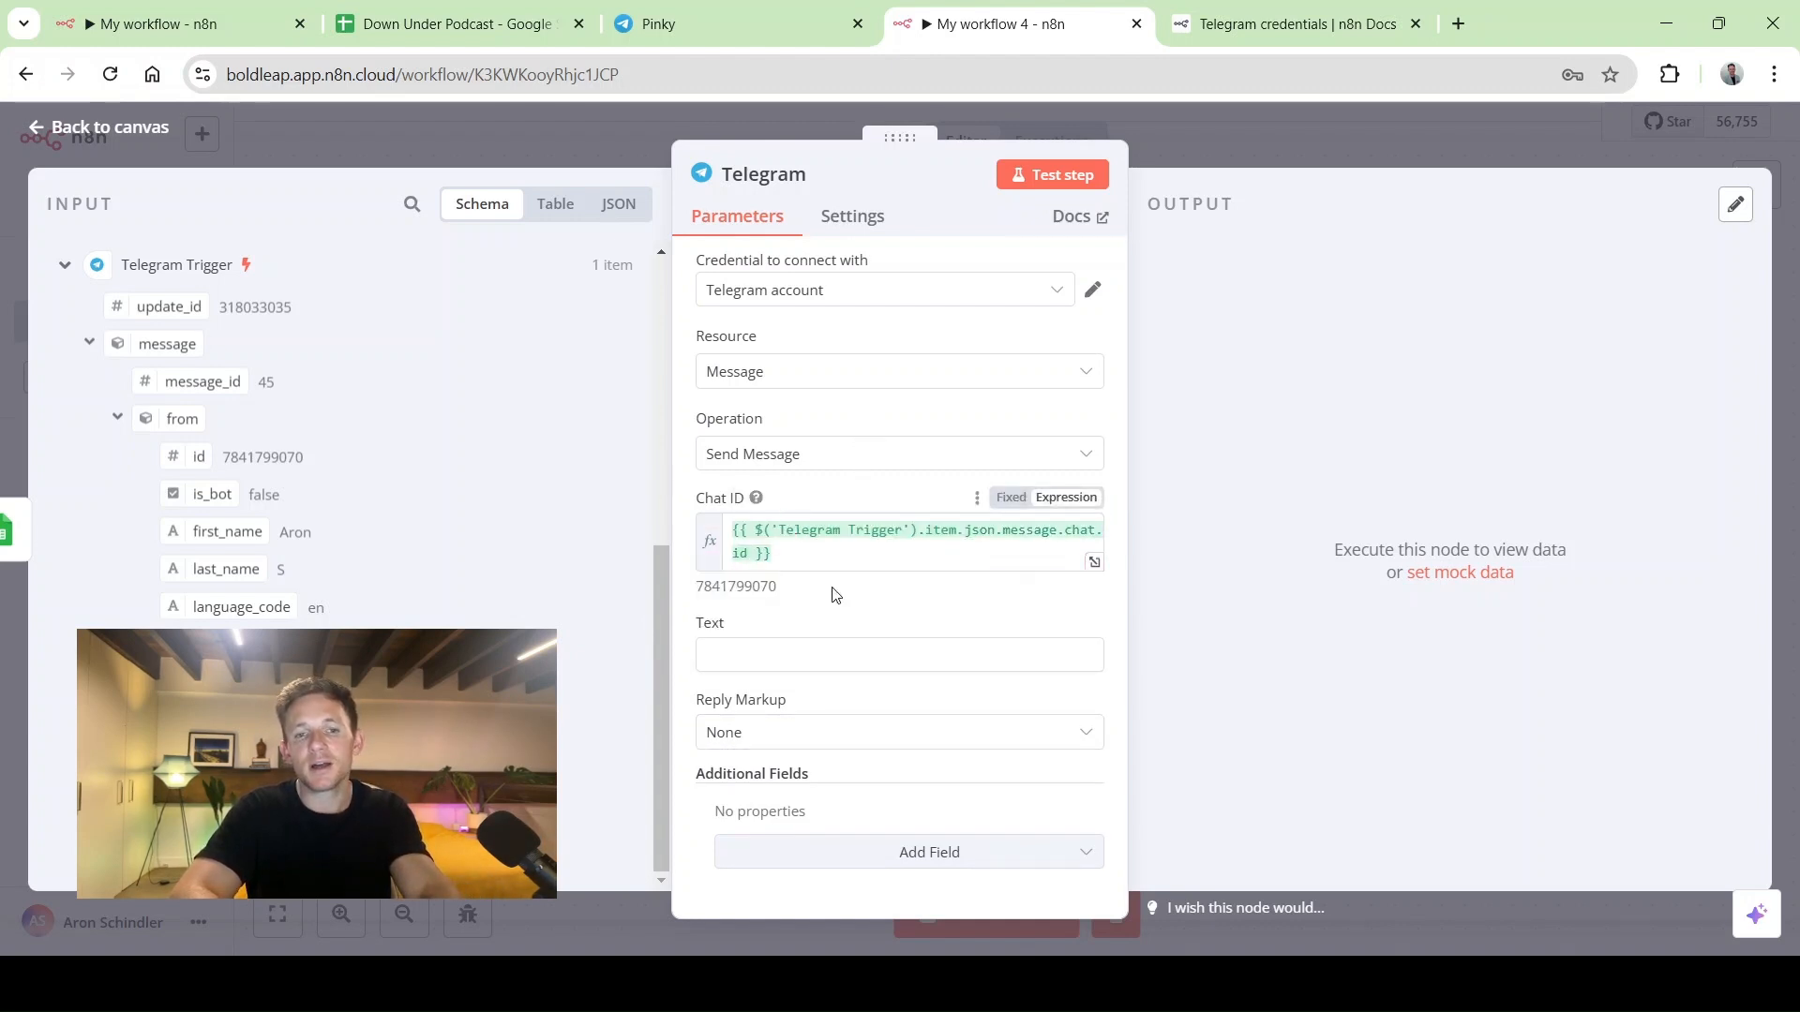
left_click(757, 654)
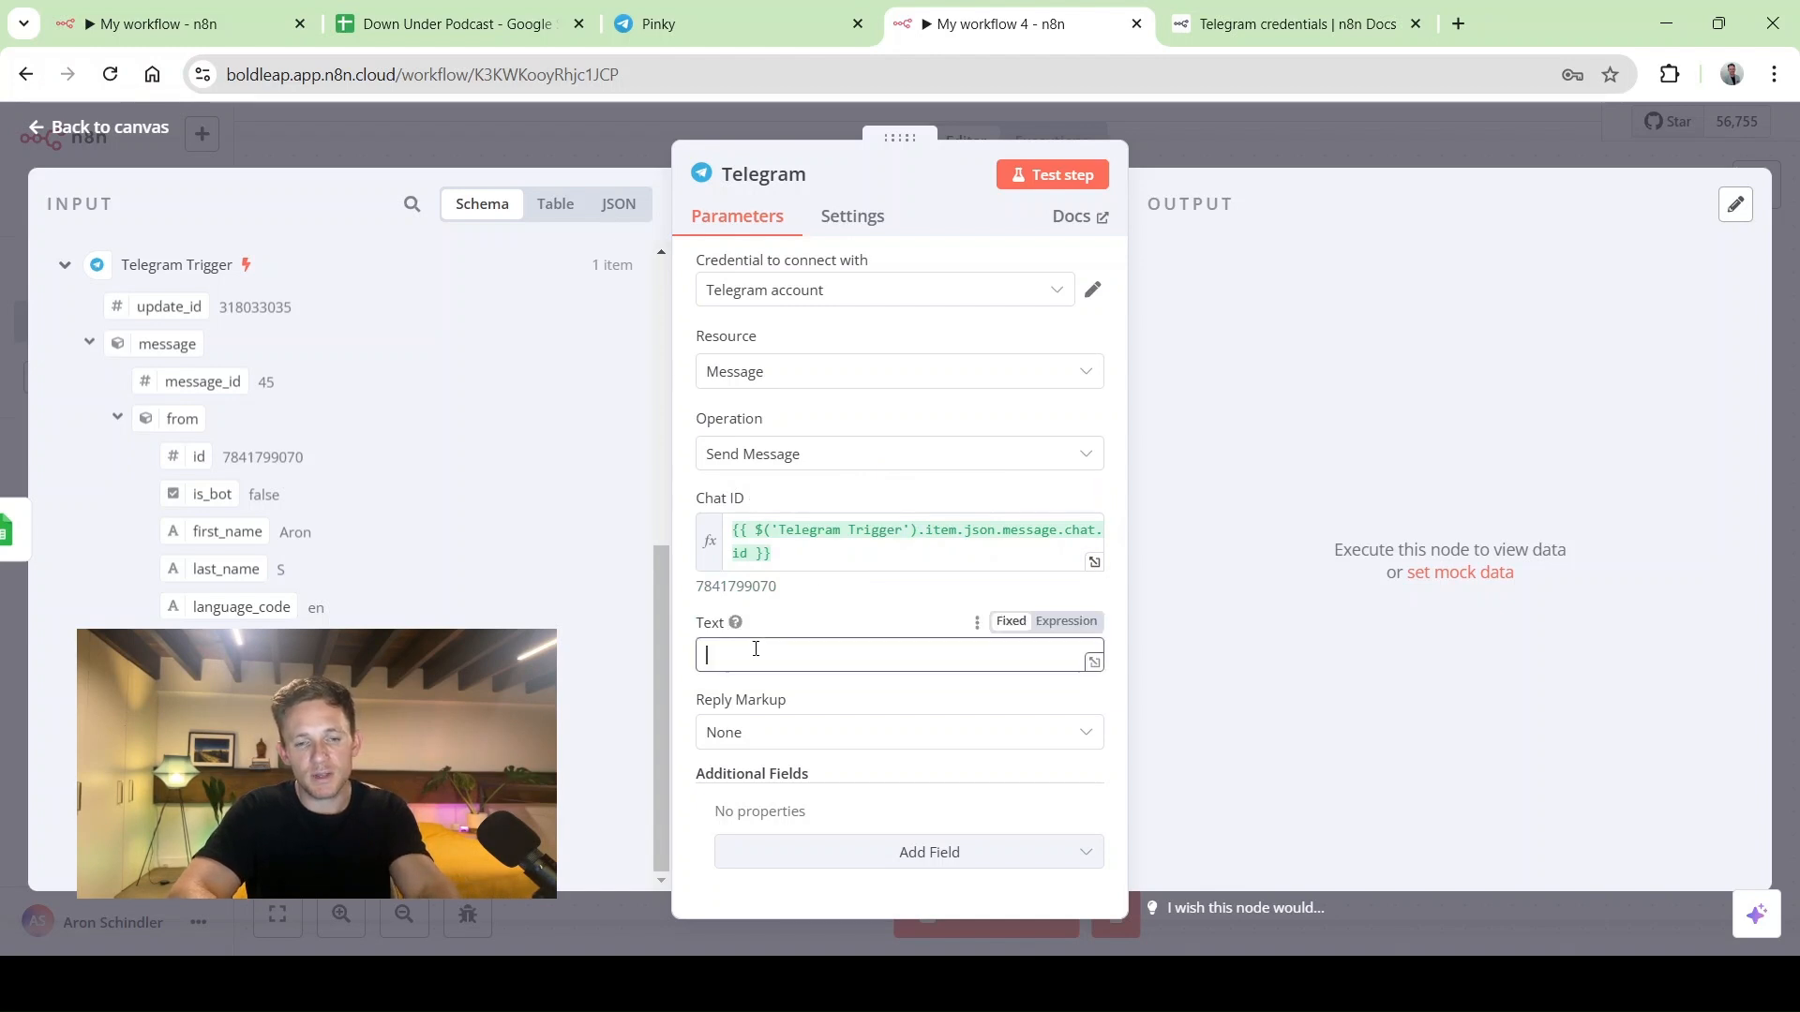
left_click(1066, 621)
type("Ya")
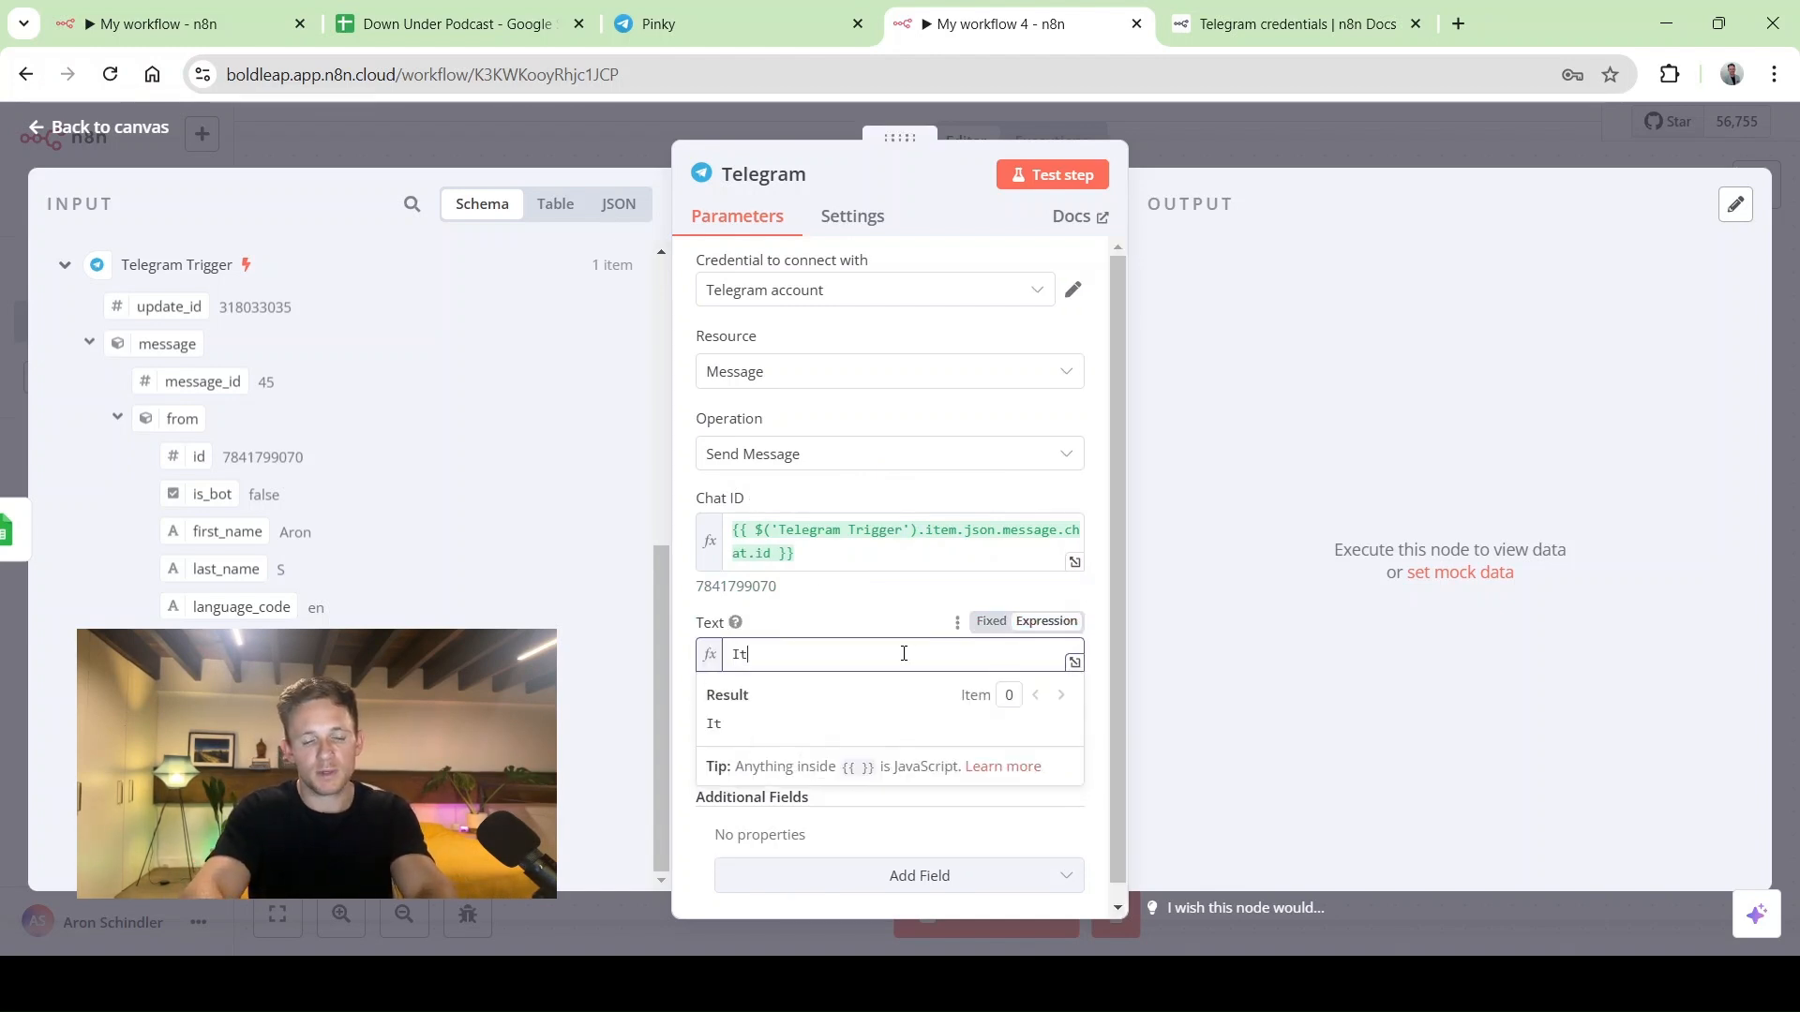
key("BackSpace")
key("BackSpace")
type("Yay")
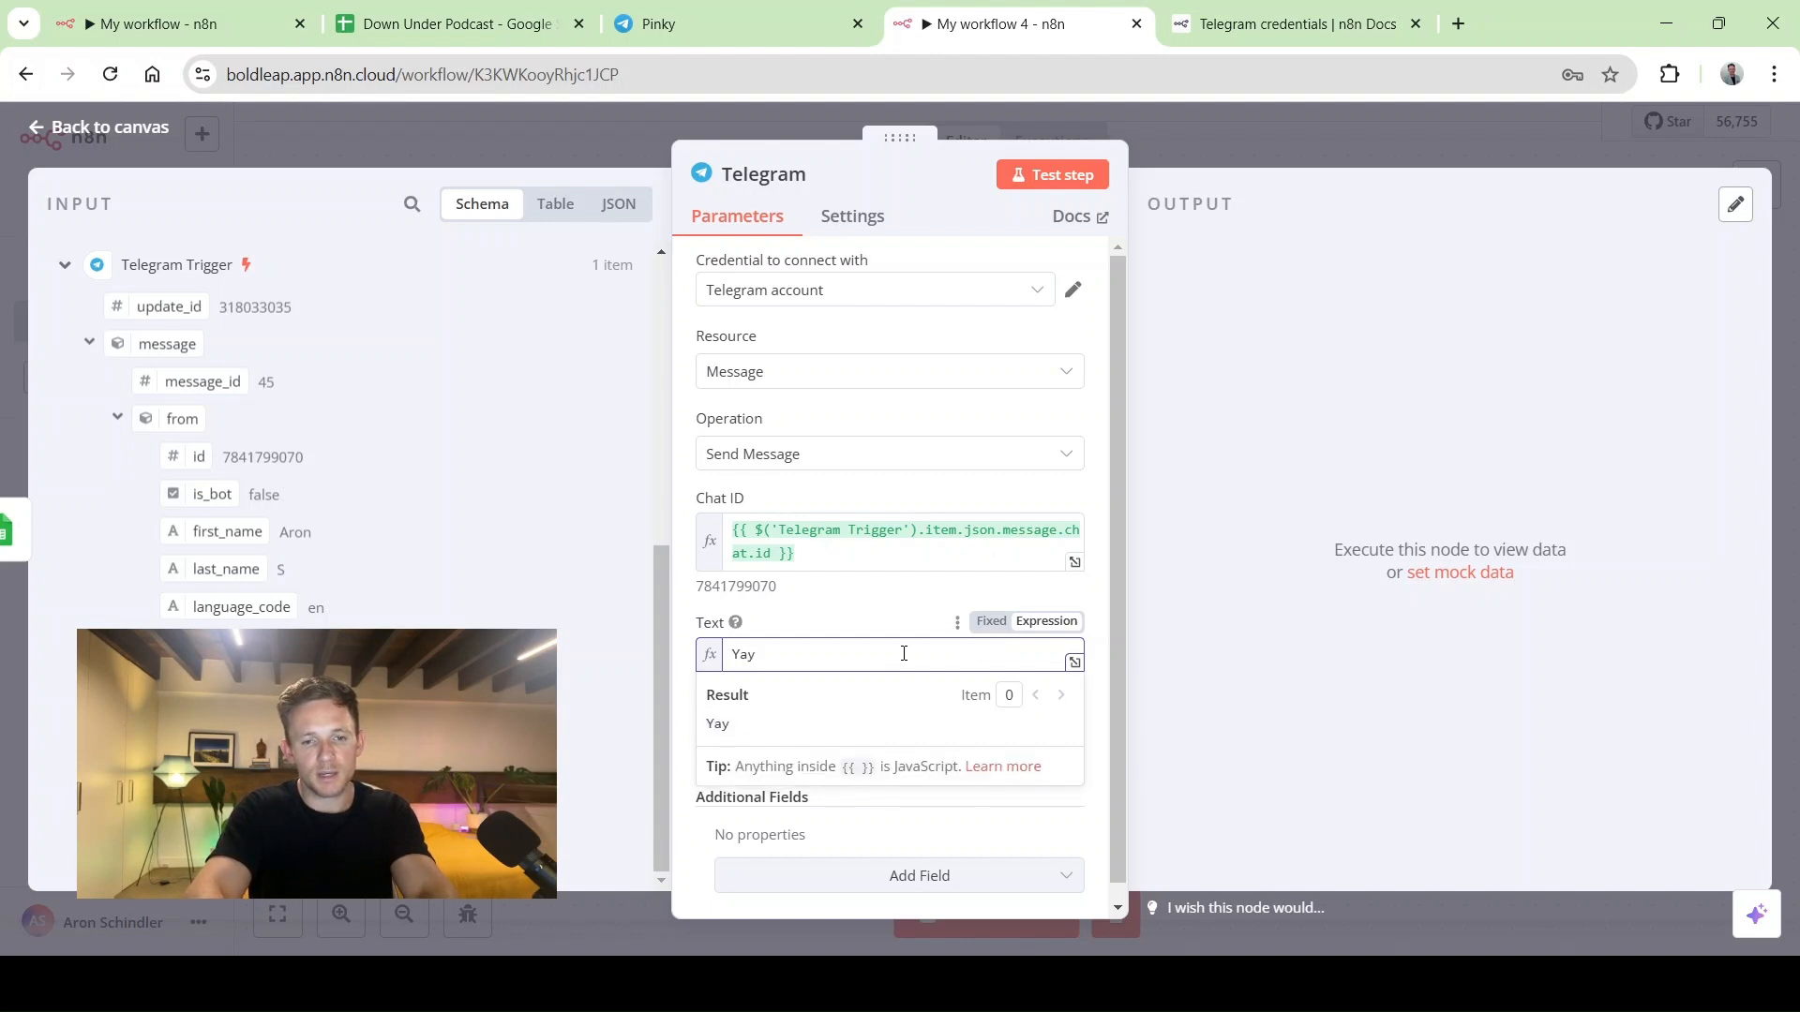
type(", it worked")
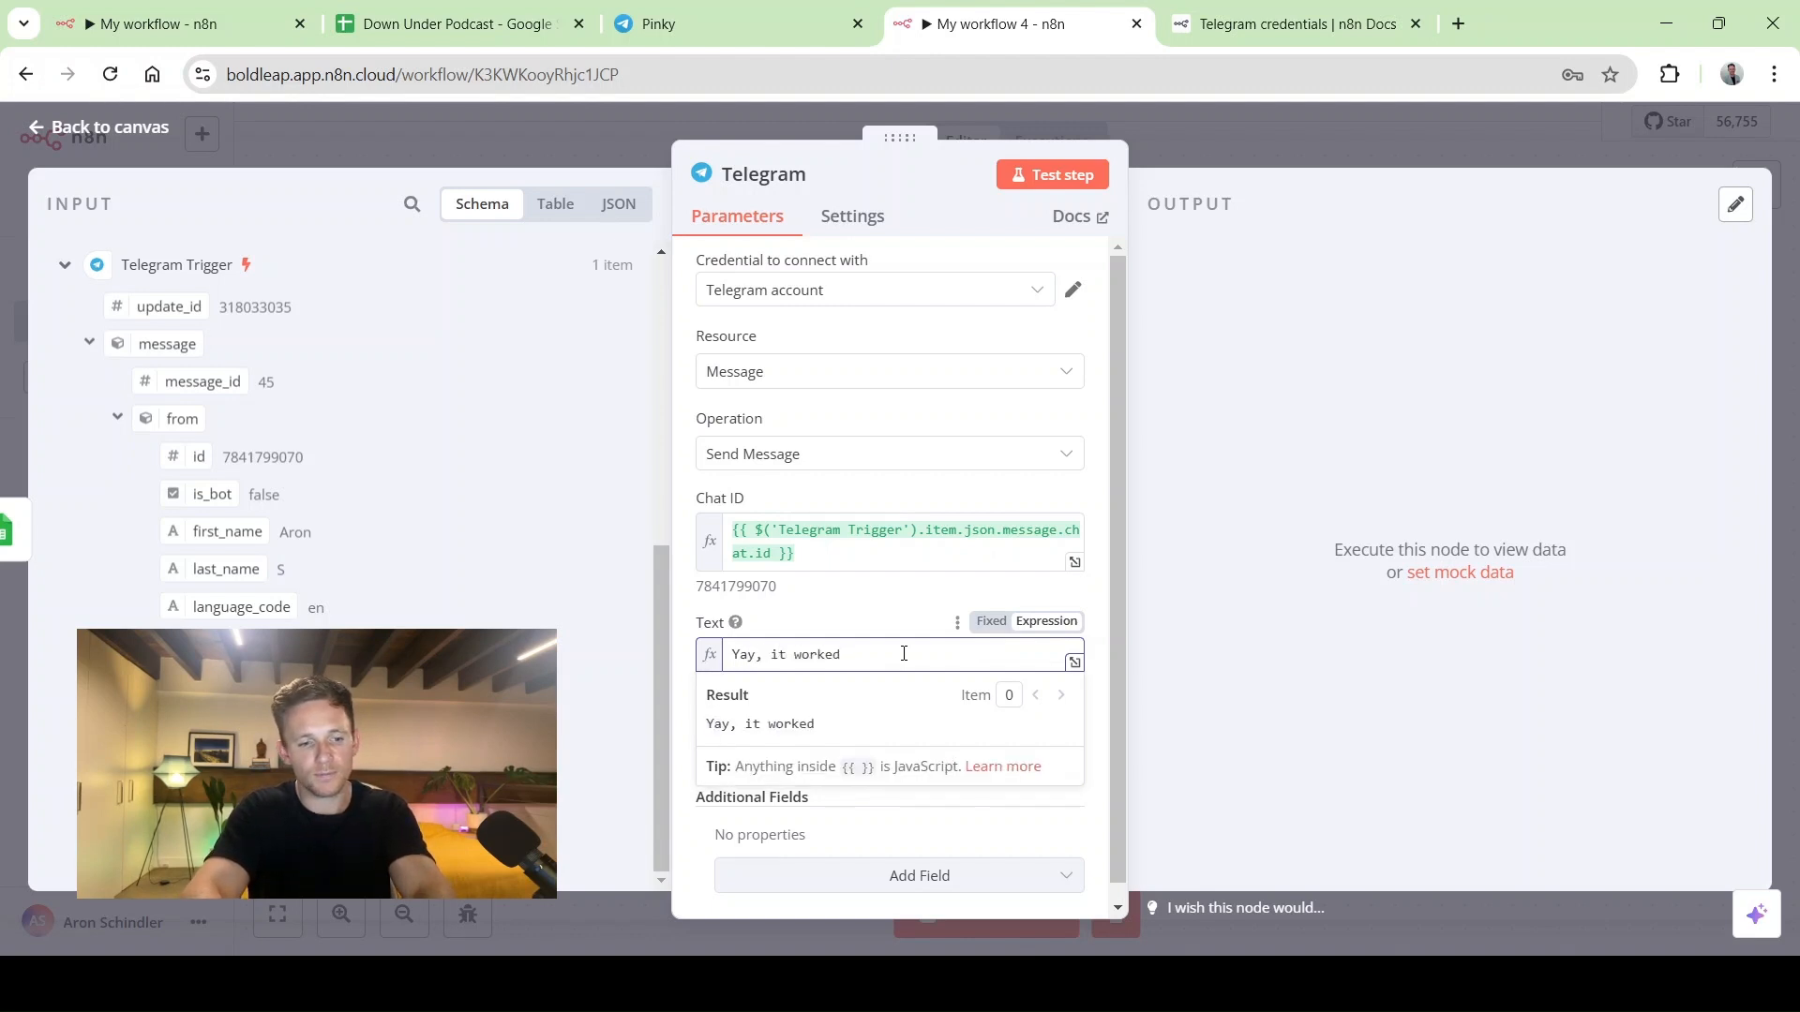
type("! Here's")
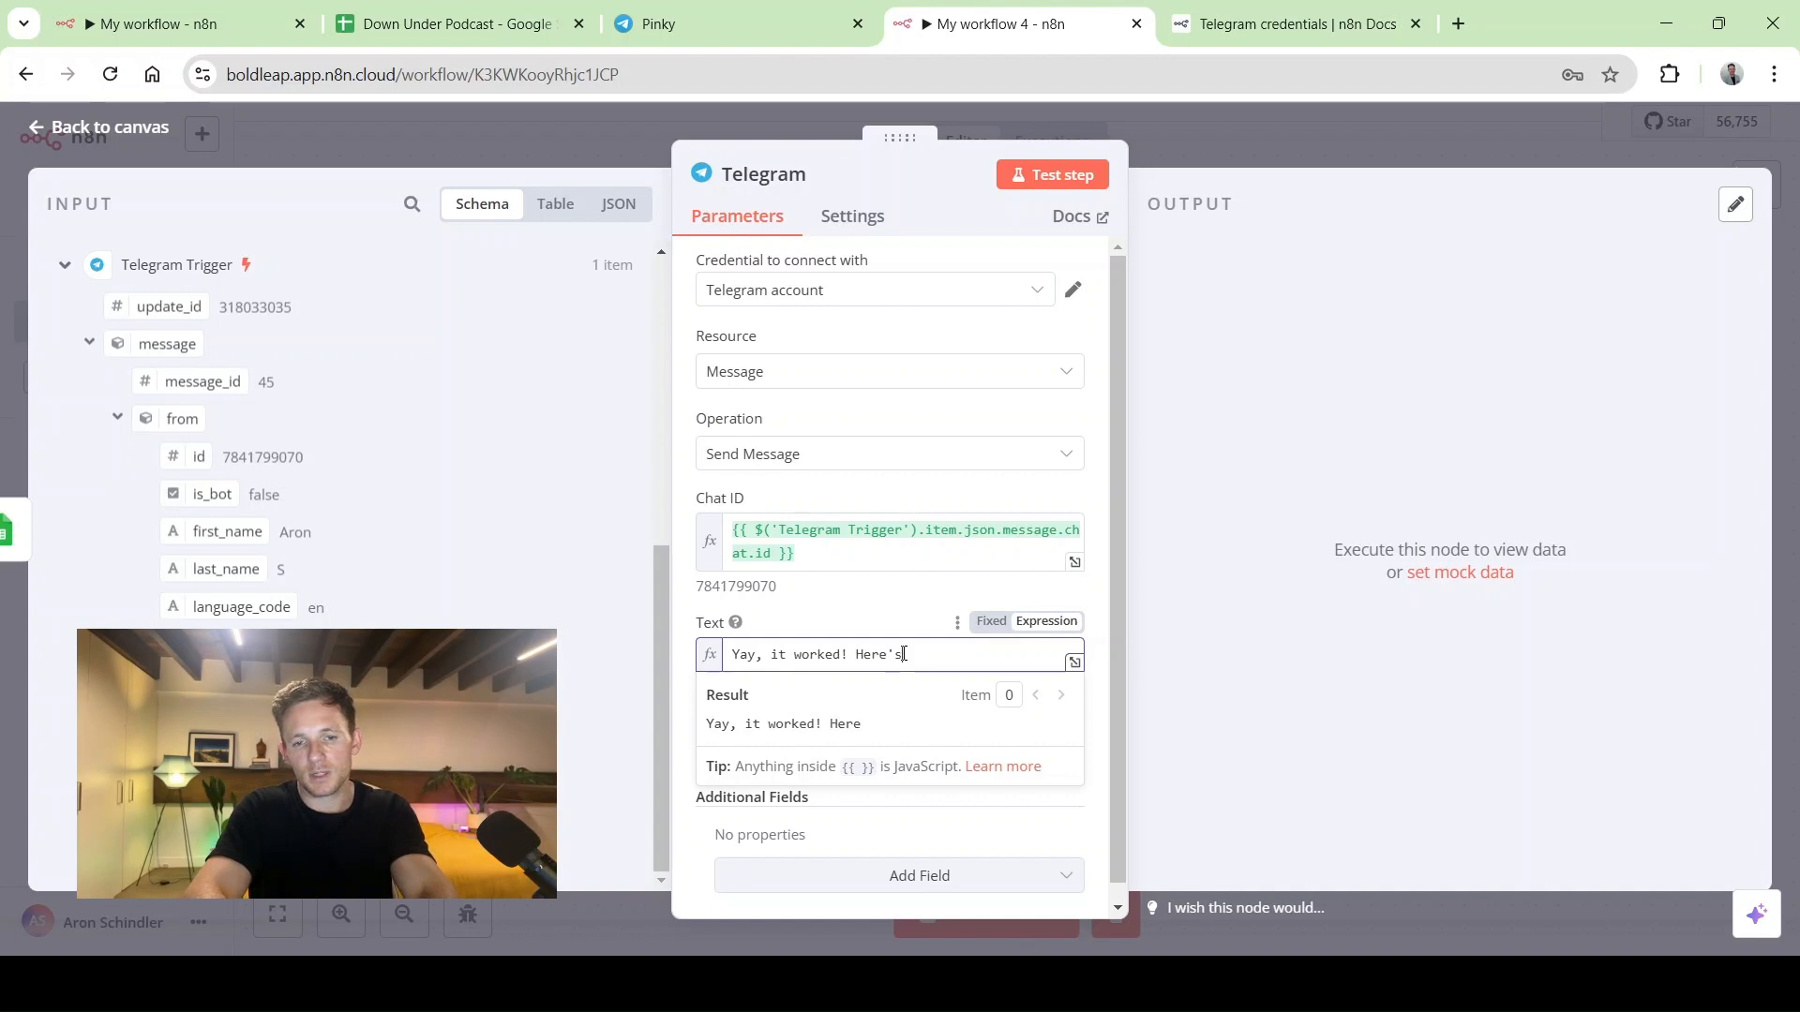
type(" is yout")
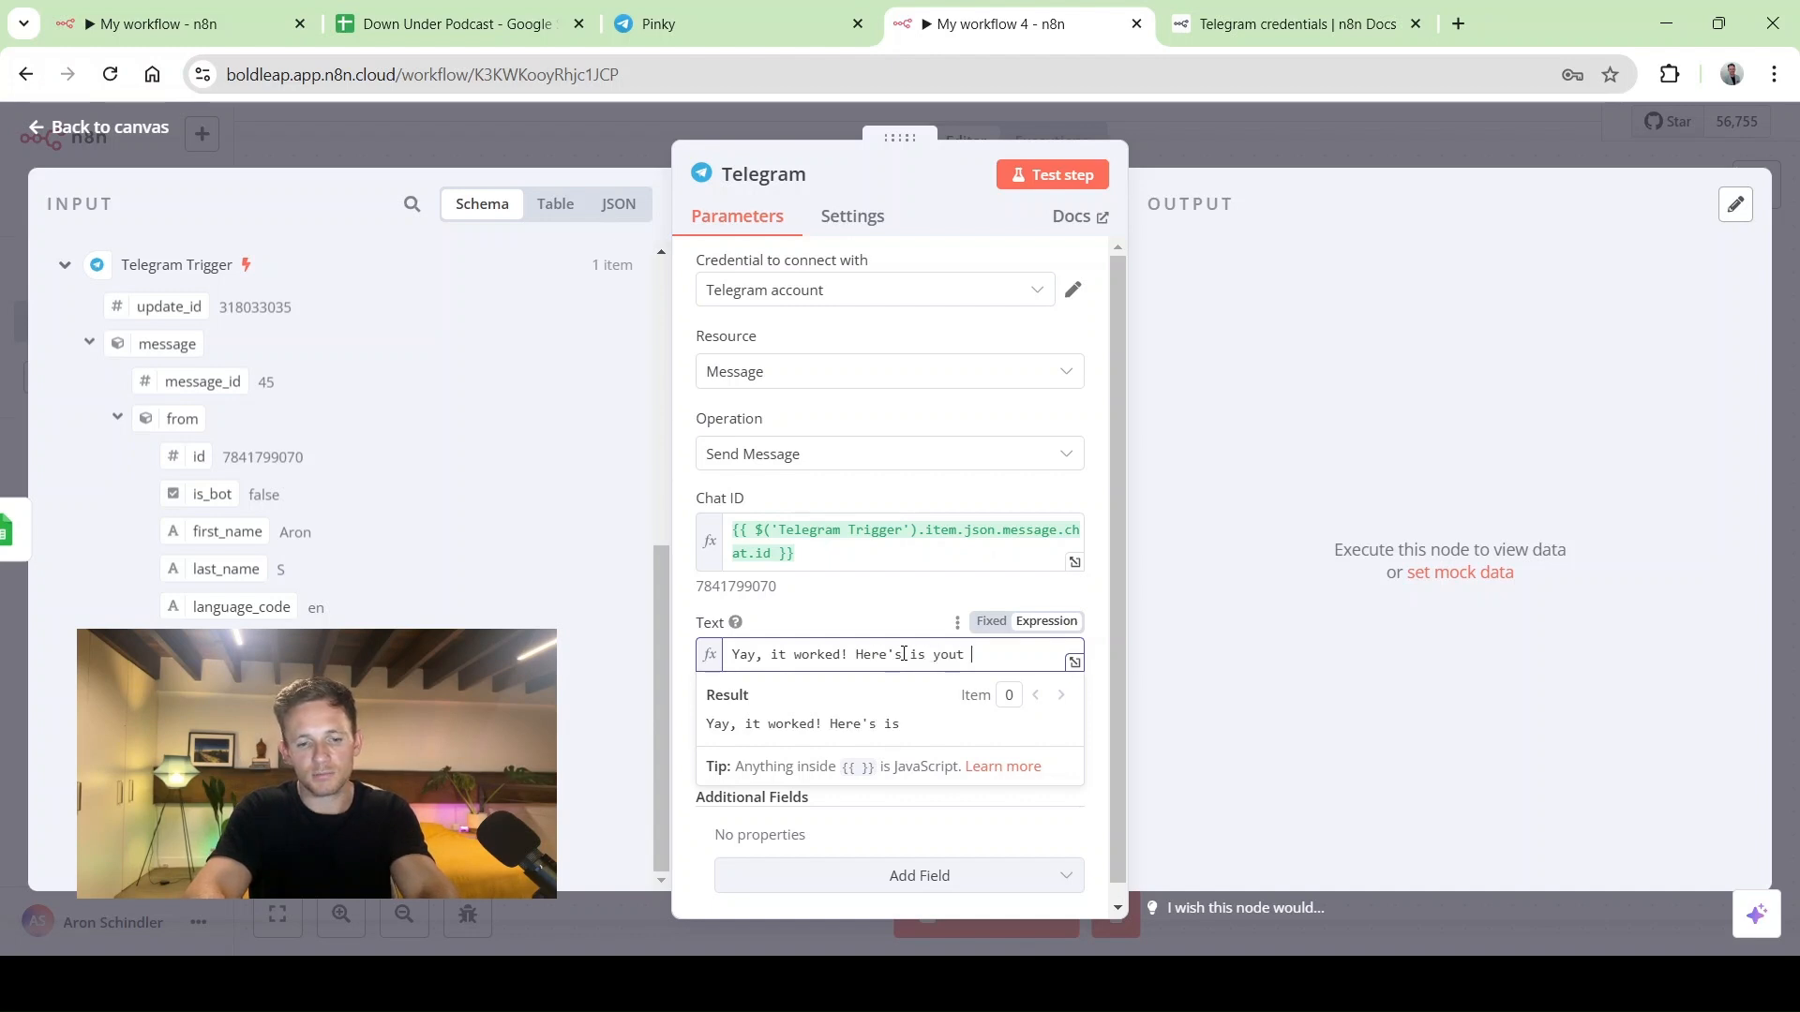
type(" research:")
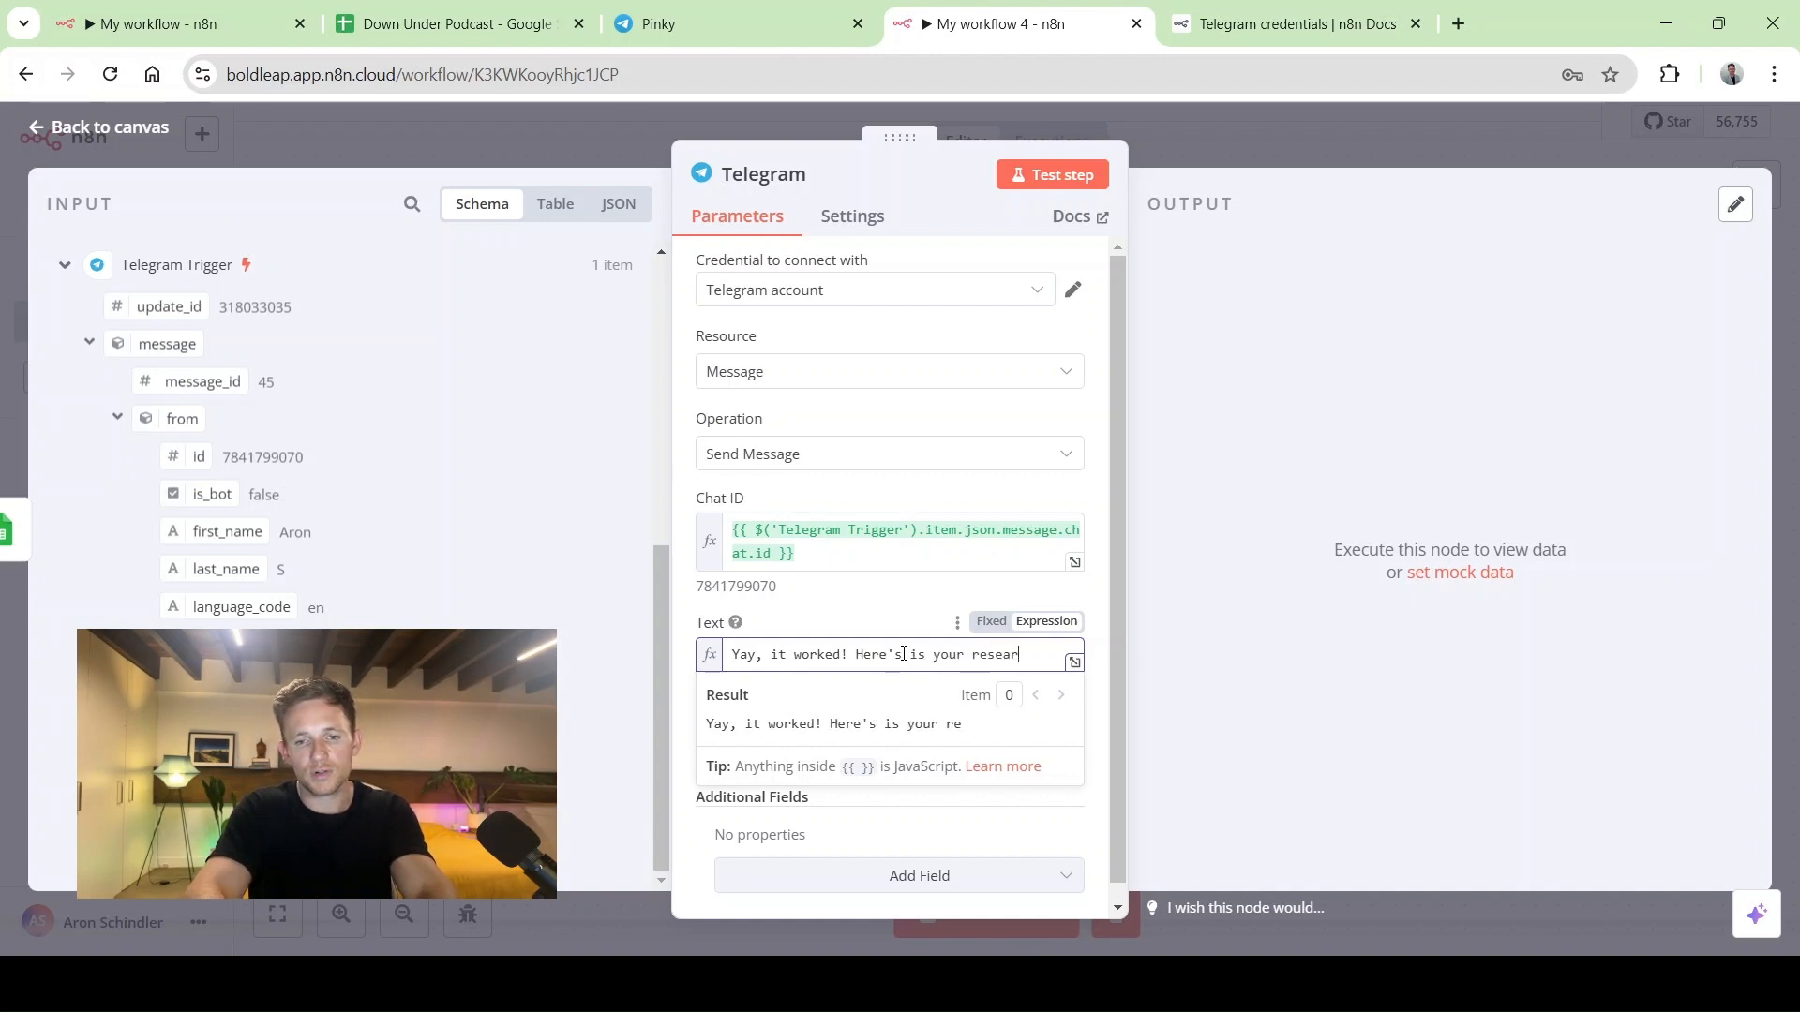
key("Return")
key("Return")
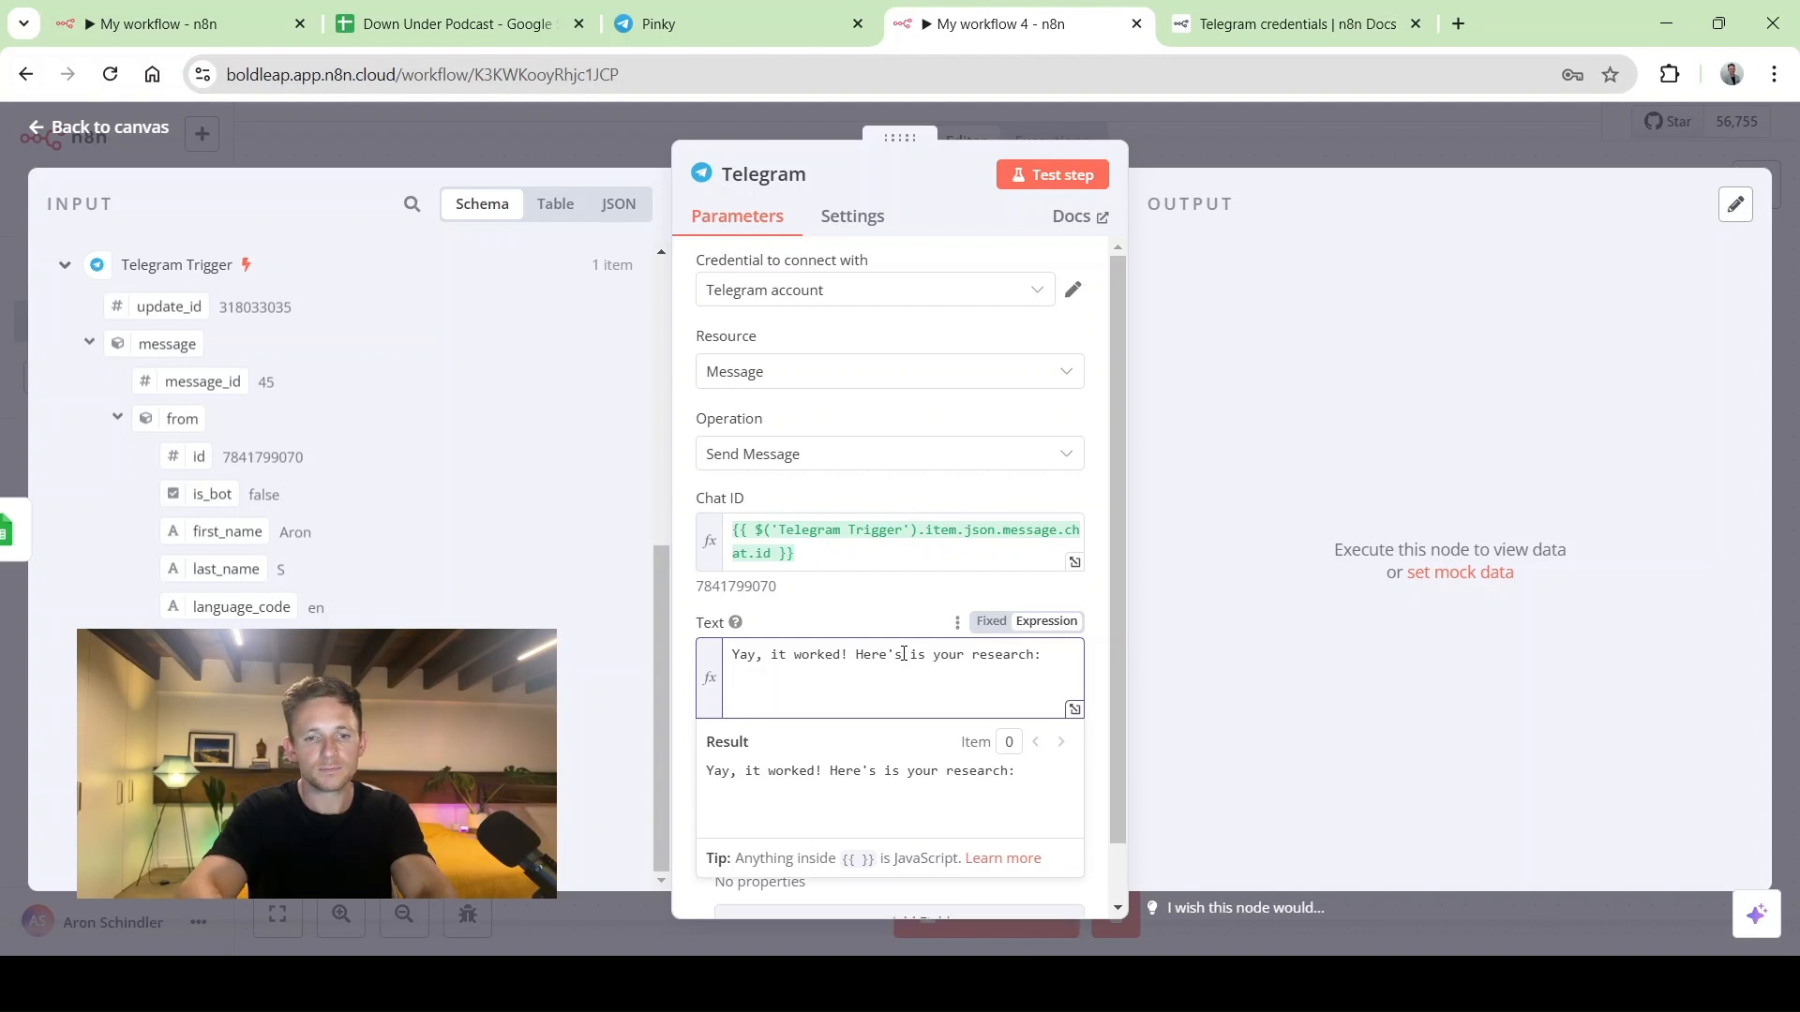
Insert OpenAI's message.content.research field below the message text and test the Telegram node
scroll(286, 595, "up", 10)
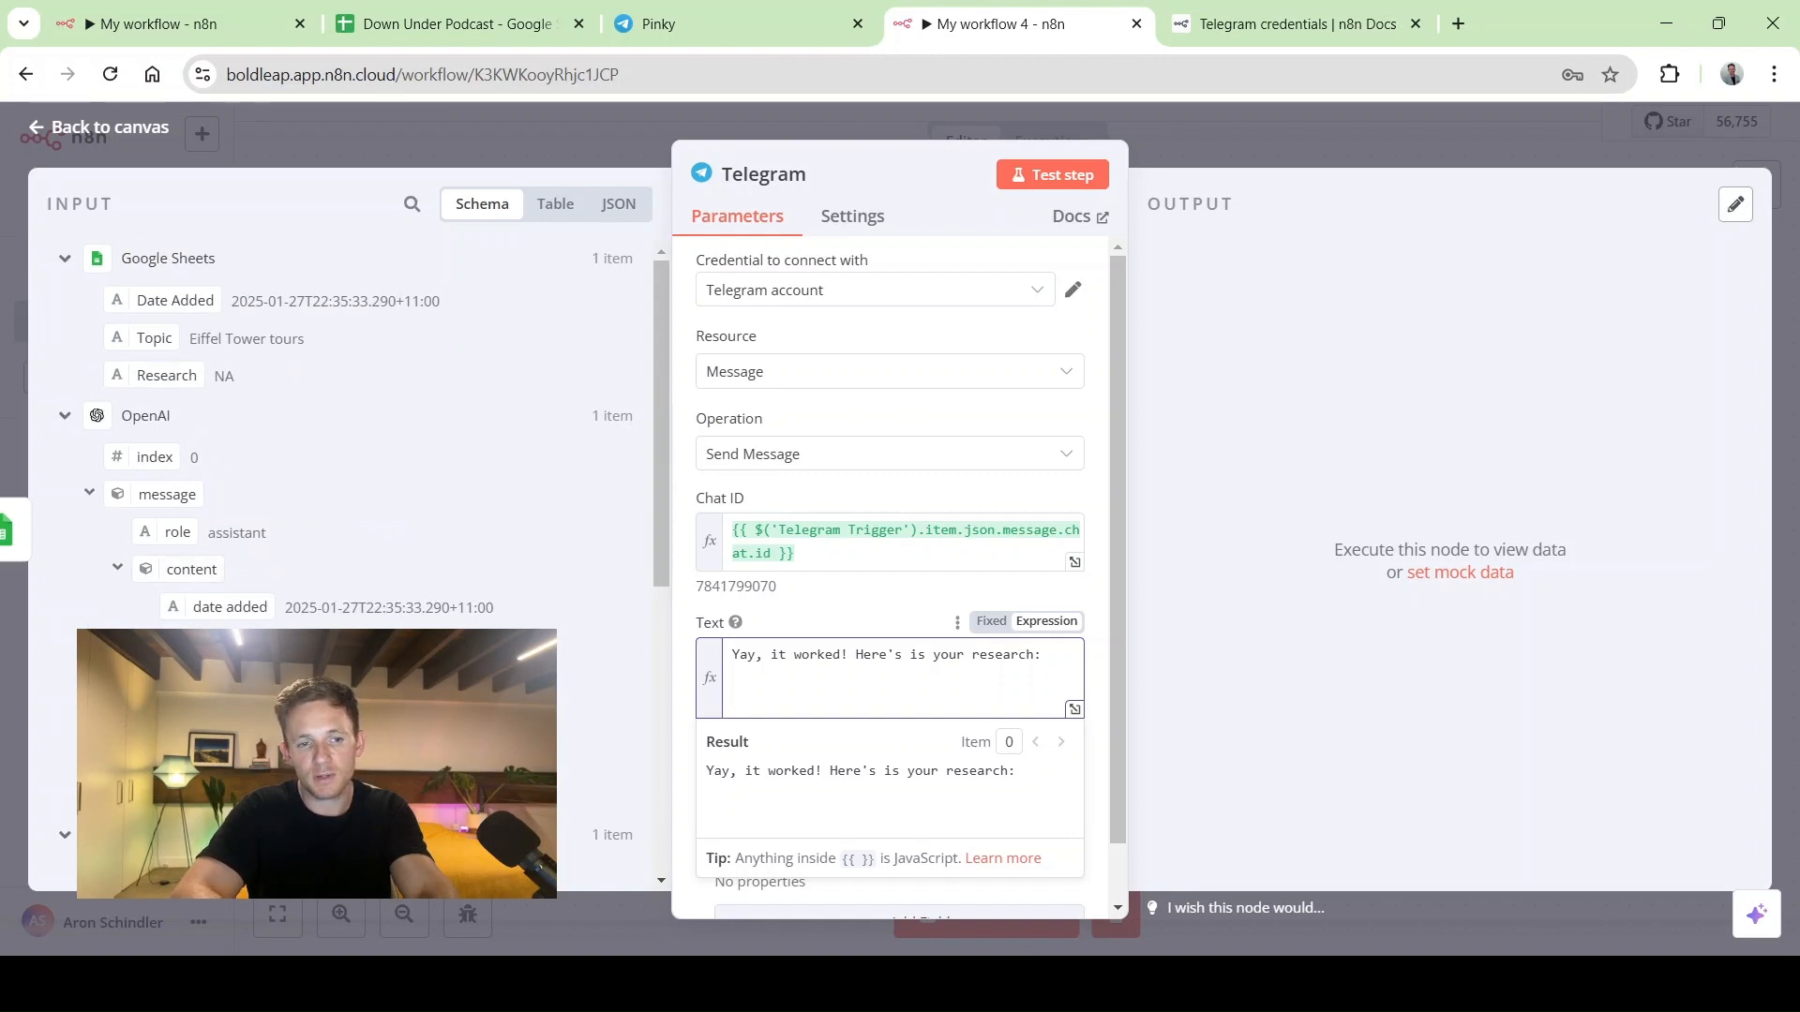
left_click_drag(234, 645, 781, 701)
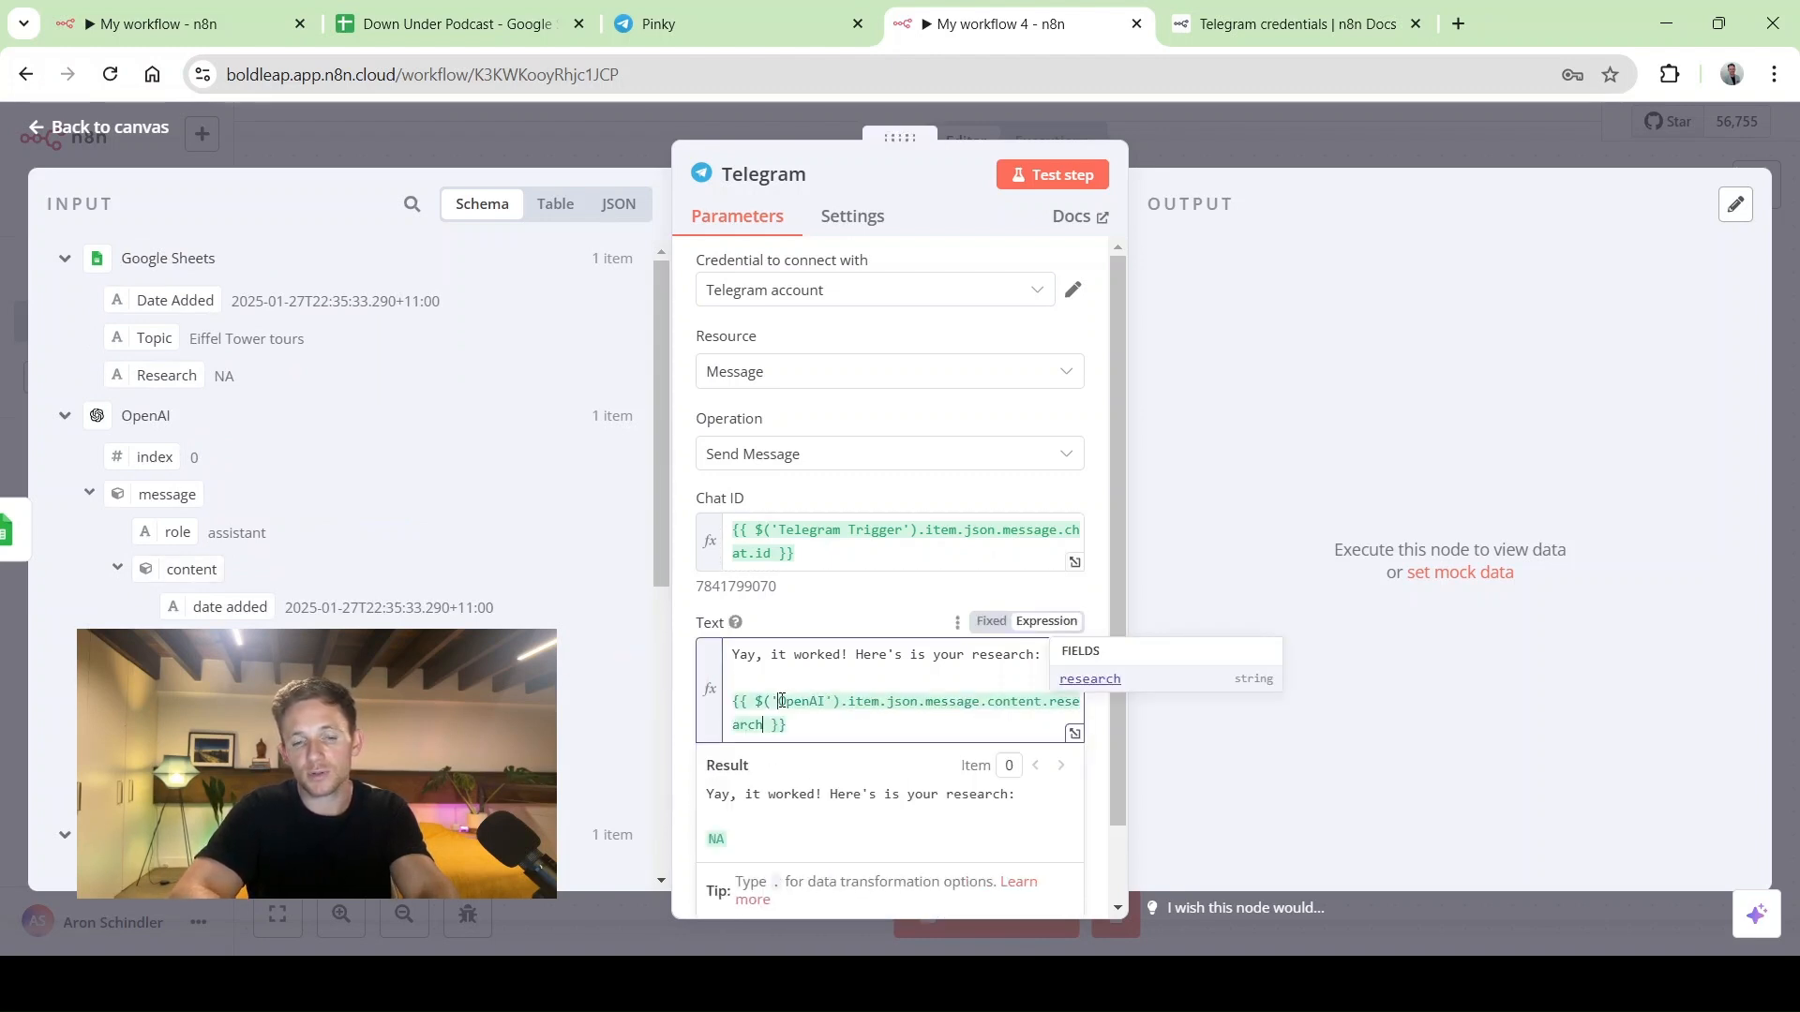
left_click(681, 613)
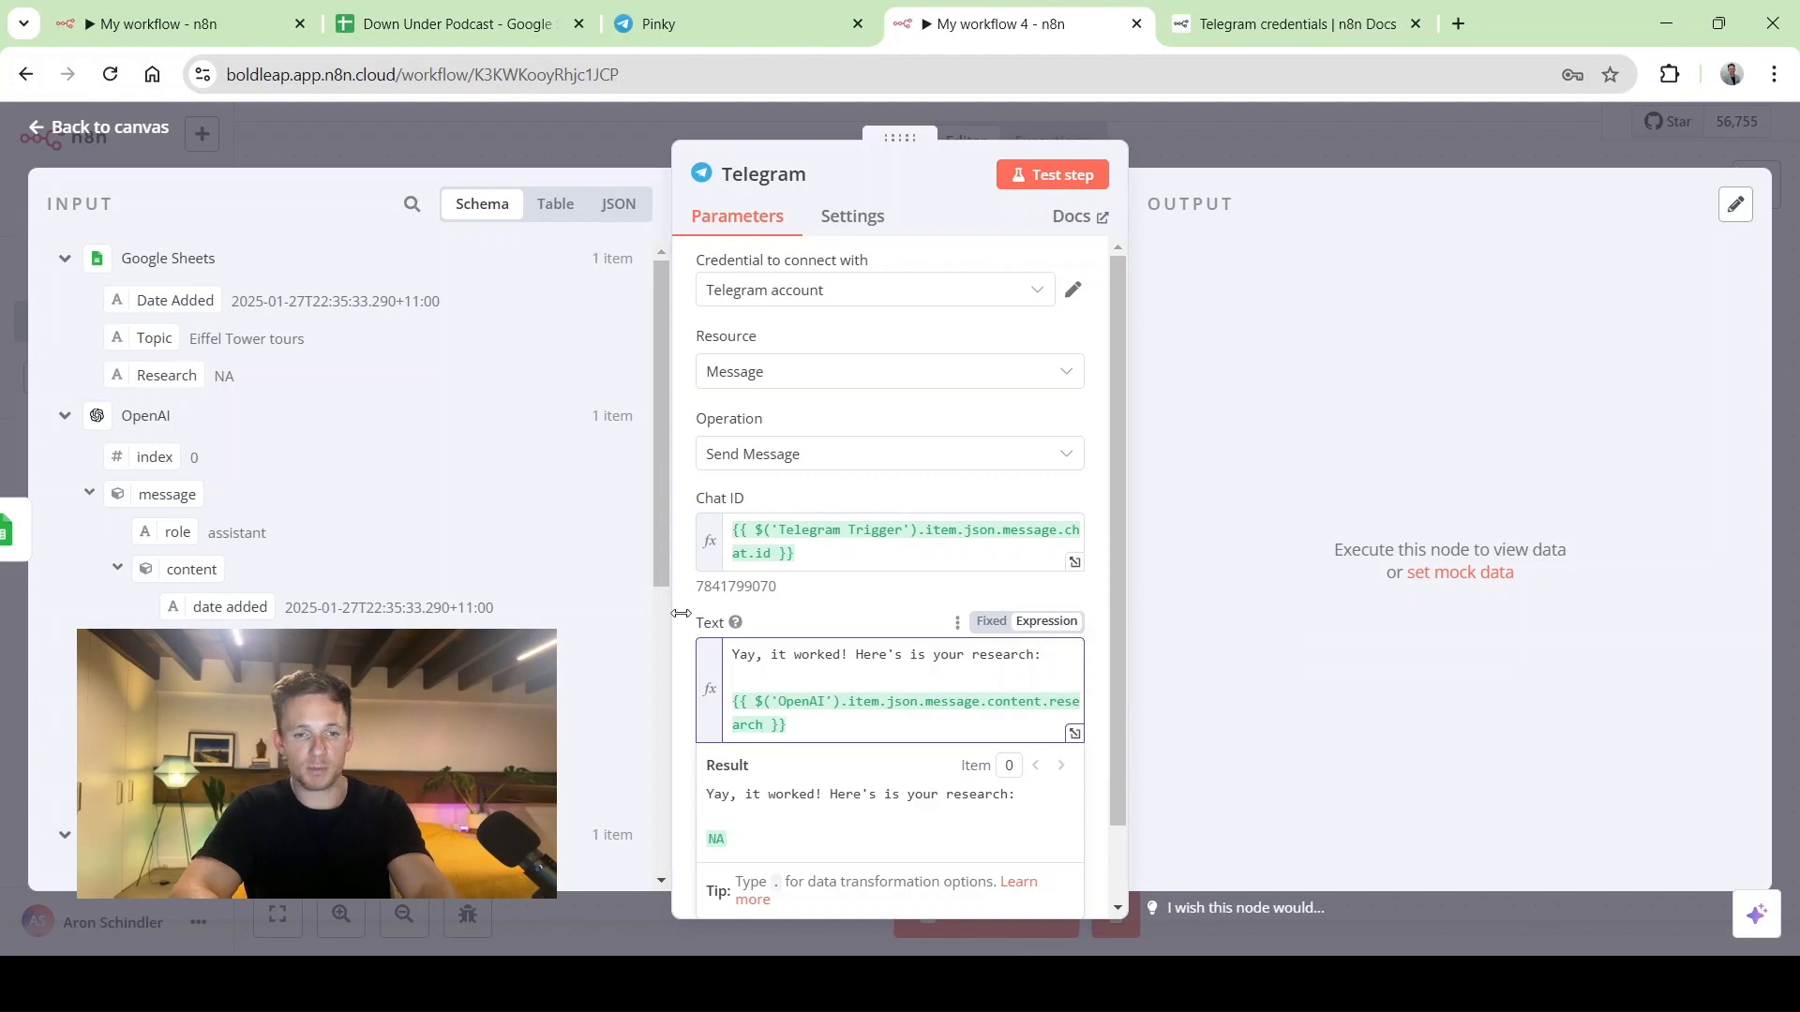
left_click(775, 622)
scroll(851, 734, "down", 1)
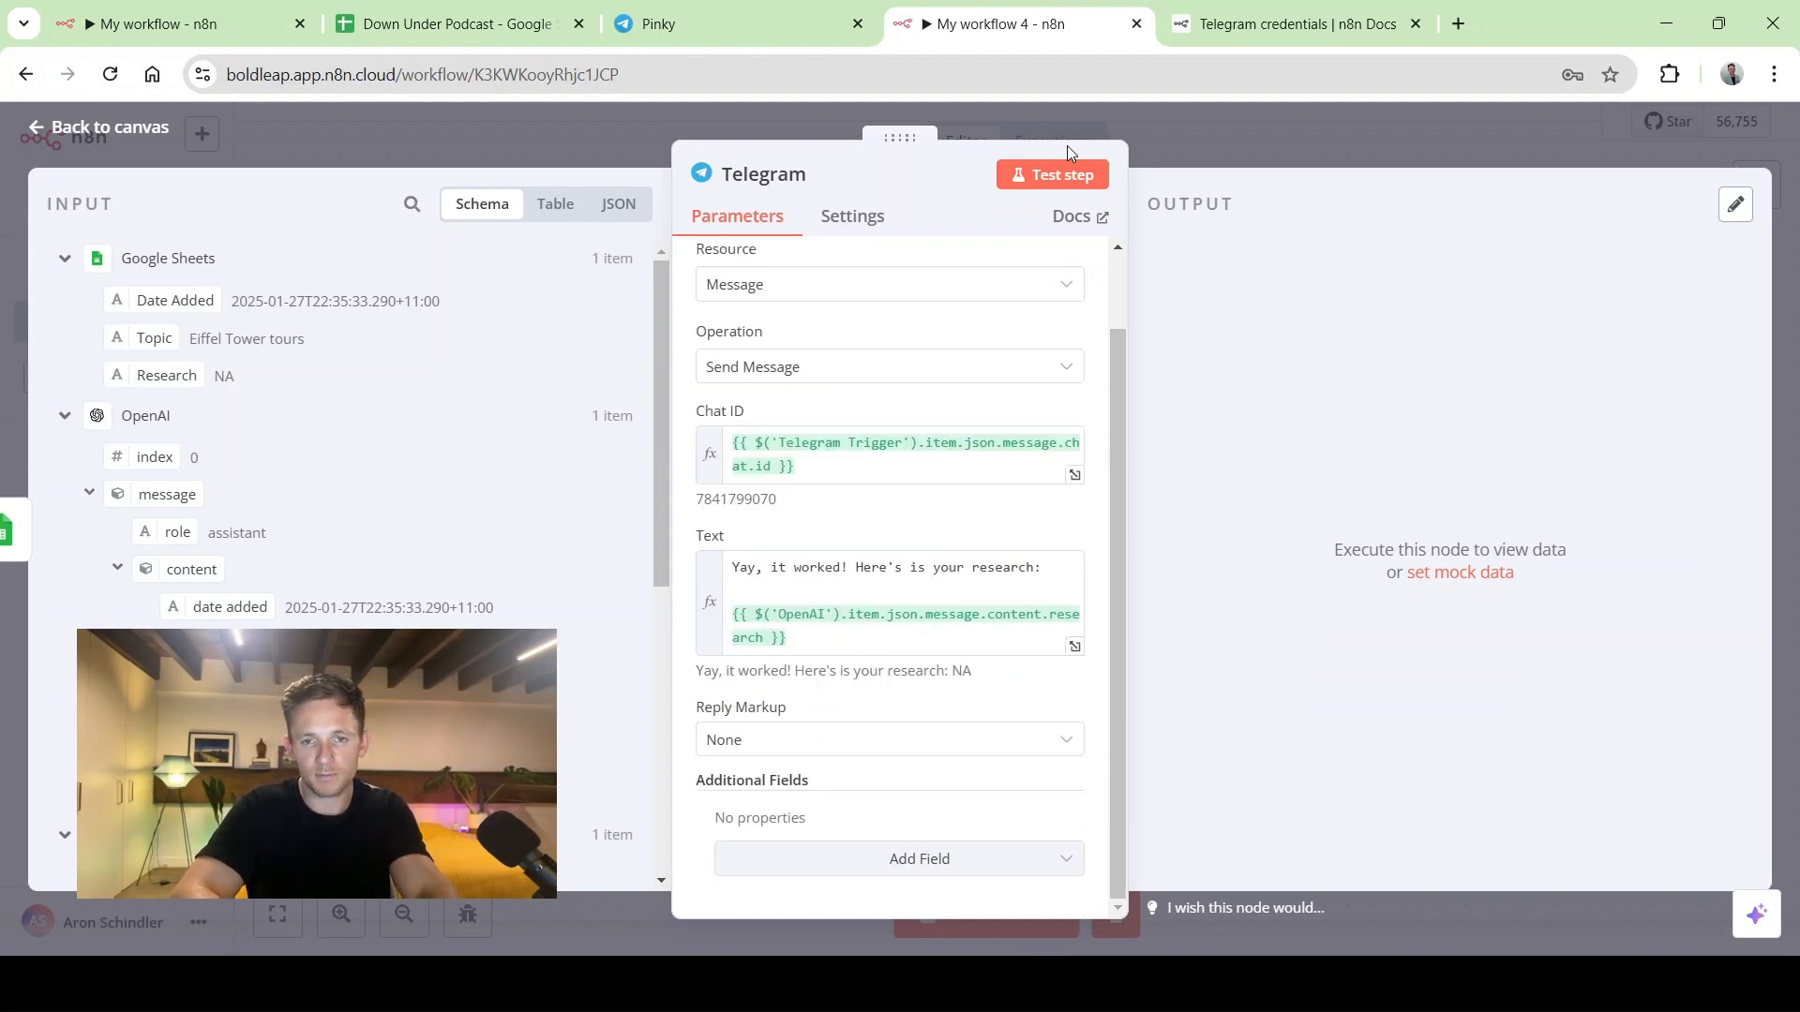
left_click(1056, 174)
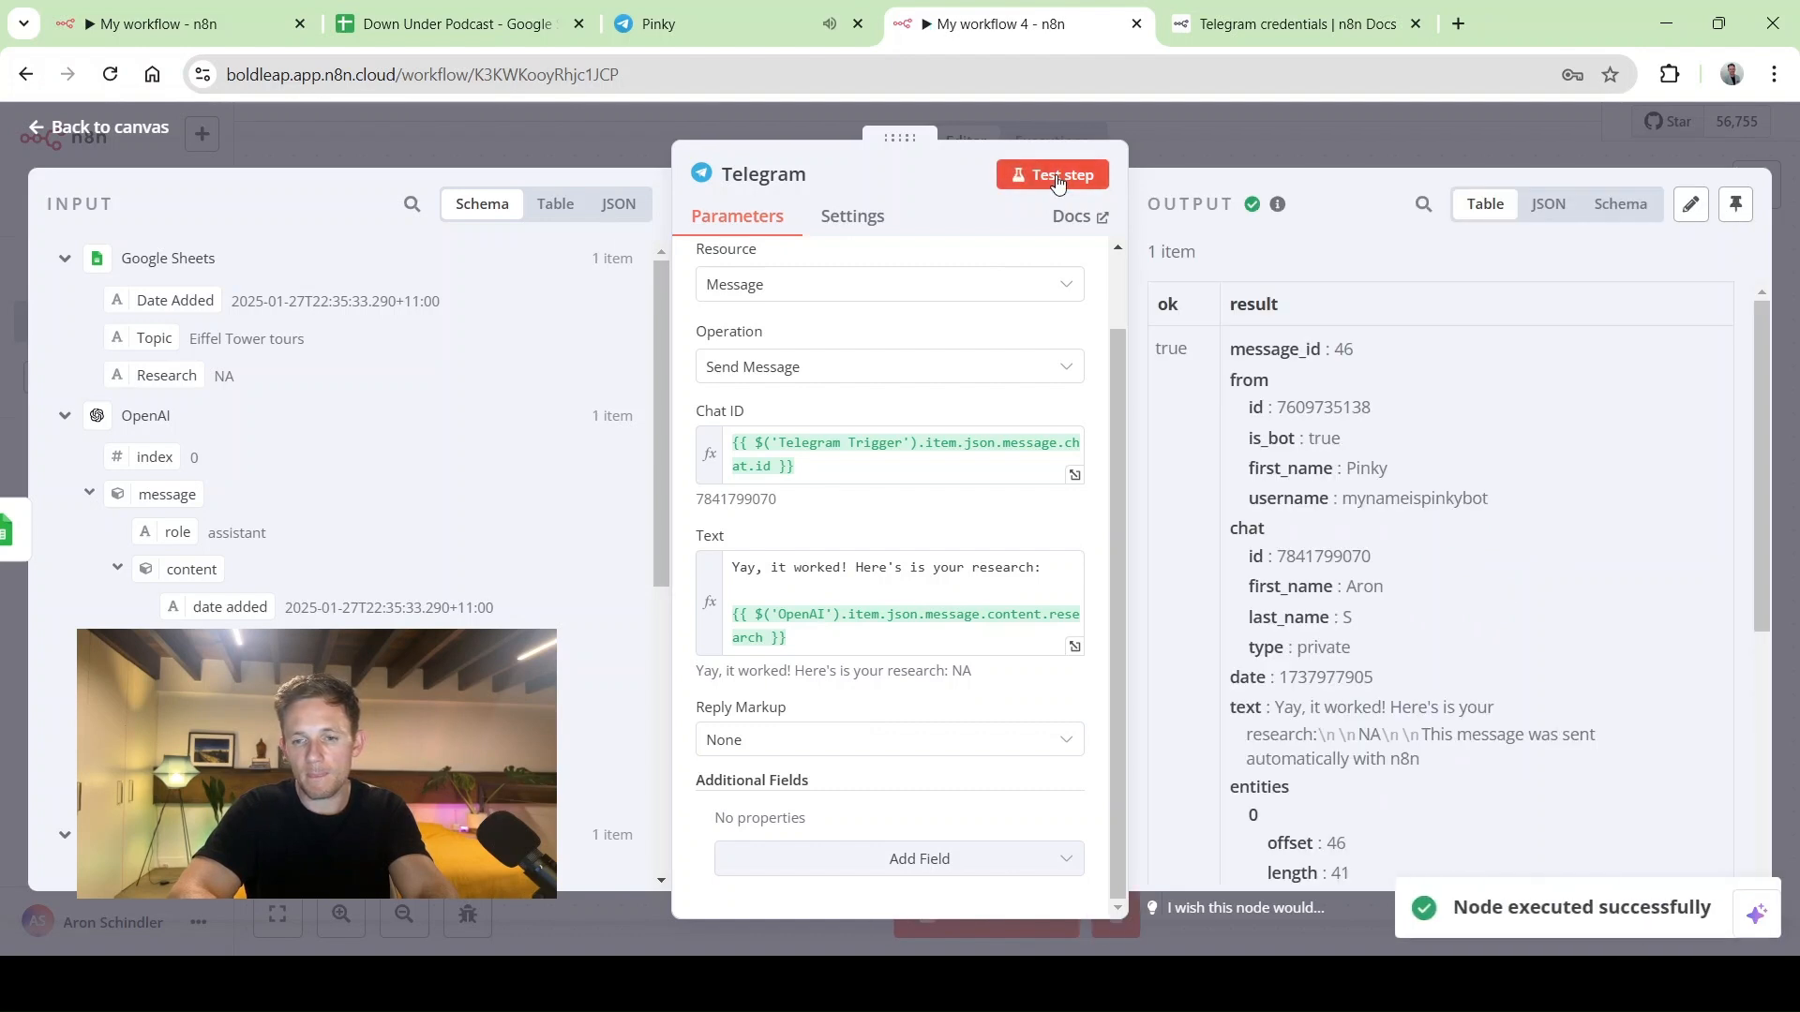
scroll(1387, 656, "down", 1)
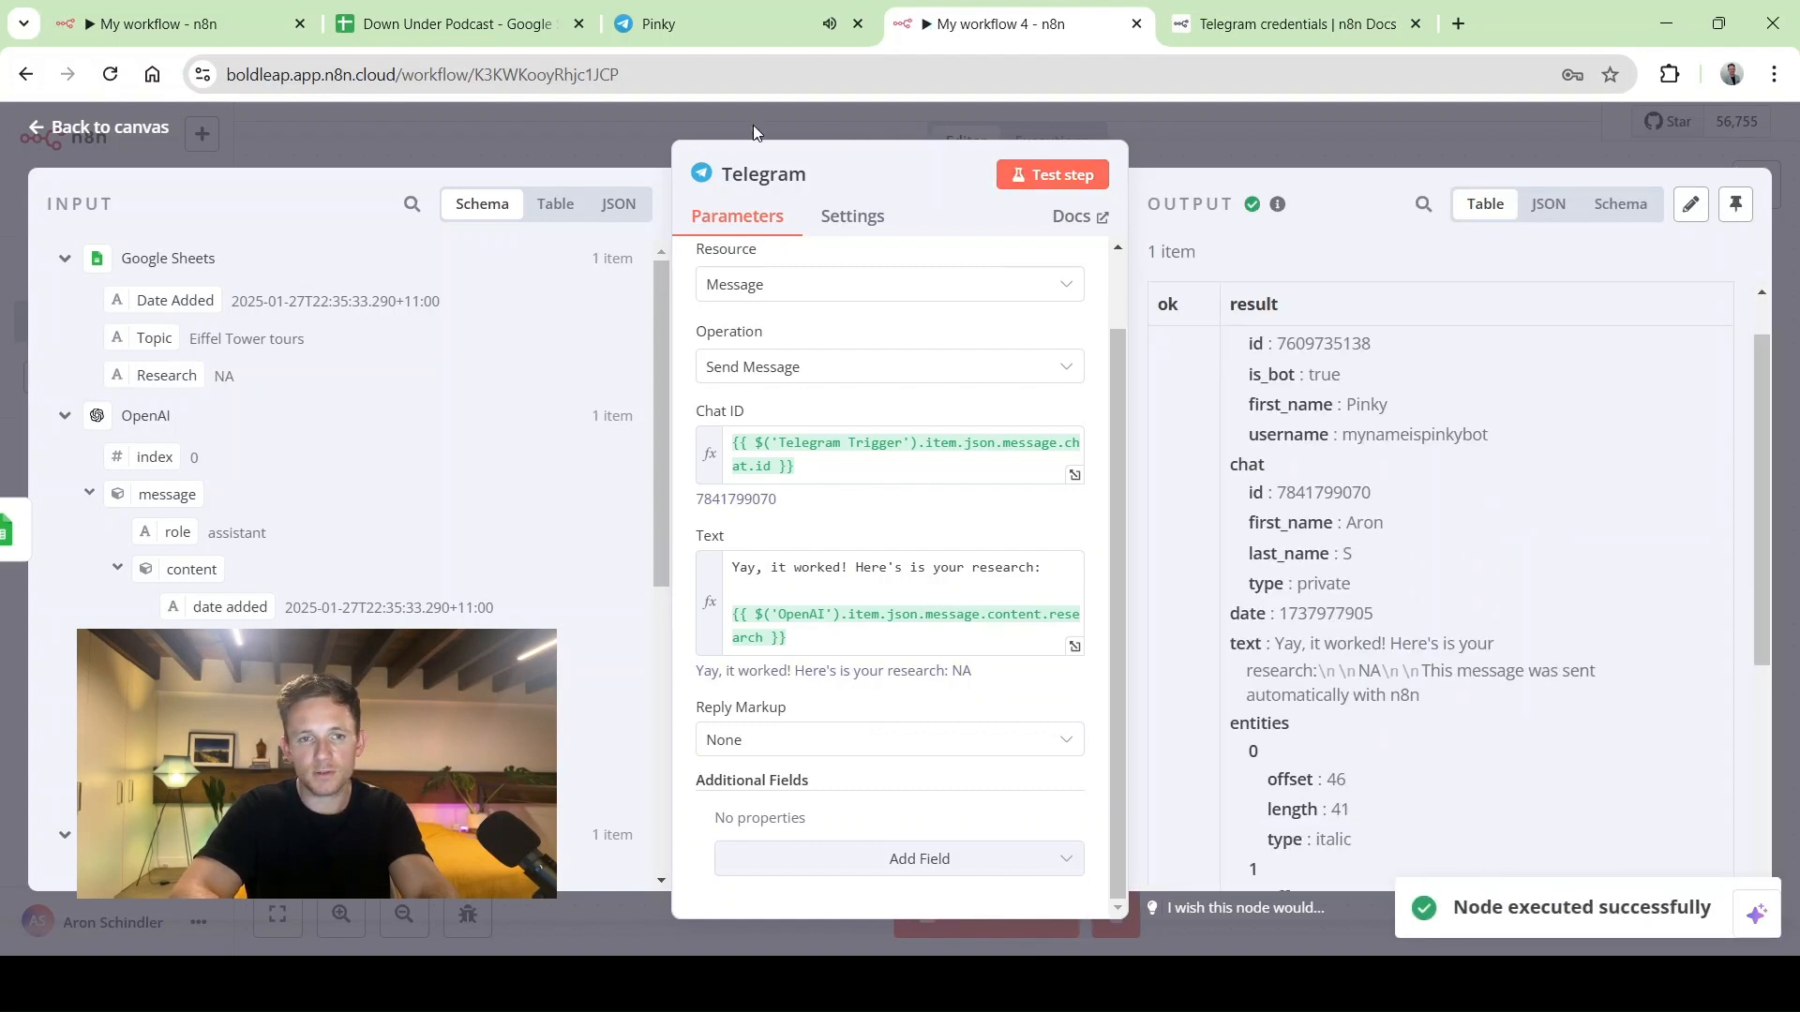
Check the bot's research reply in the Pinky chat on Telegram Web and the Down Under Podcast spreadsheet
left_click(720, 28)
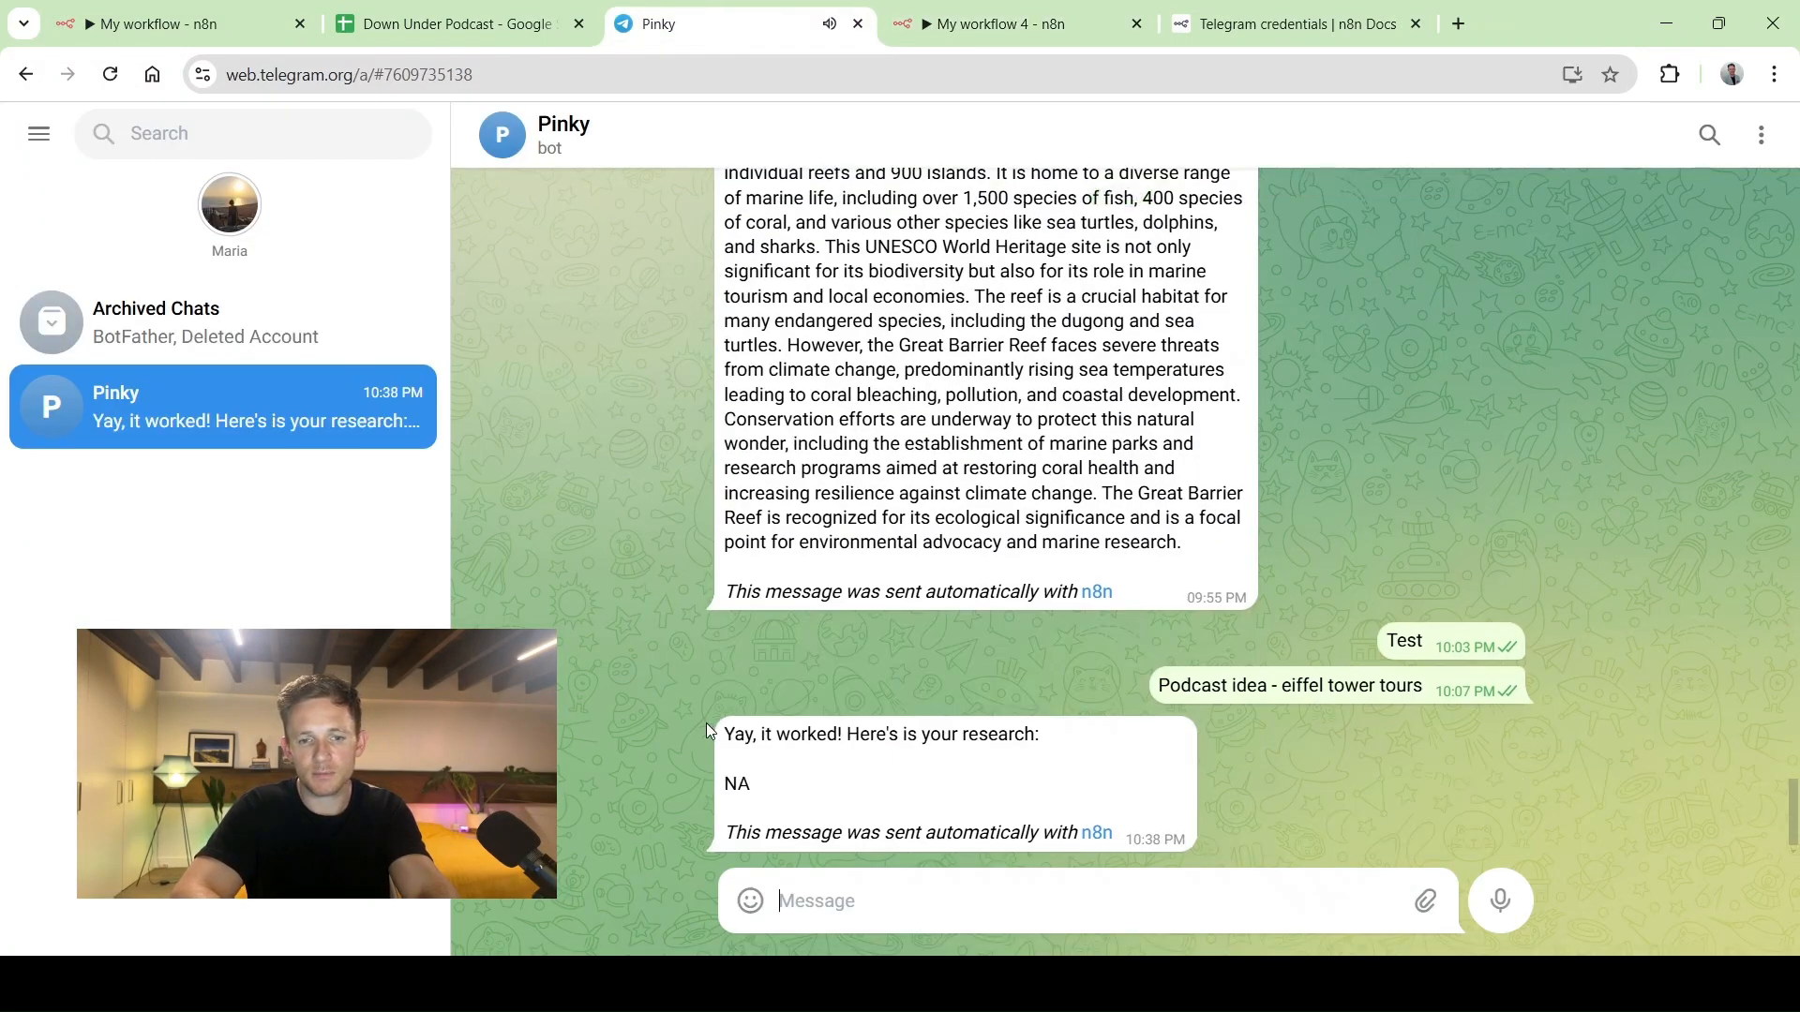
double_click(736, 785)
left_click(736, 787)
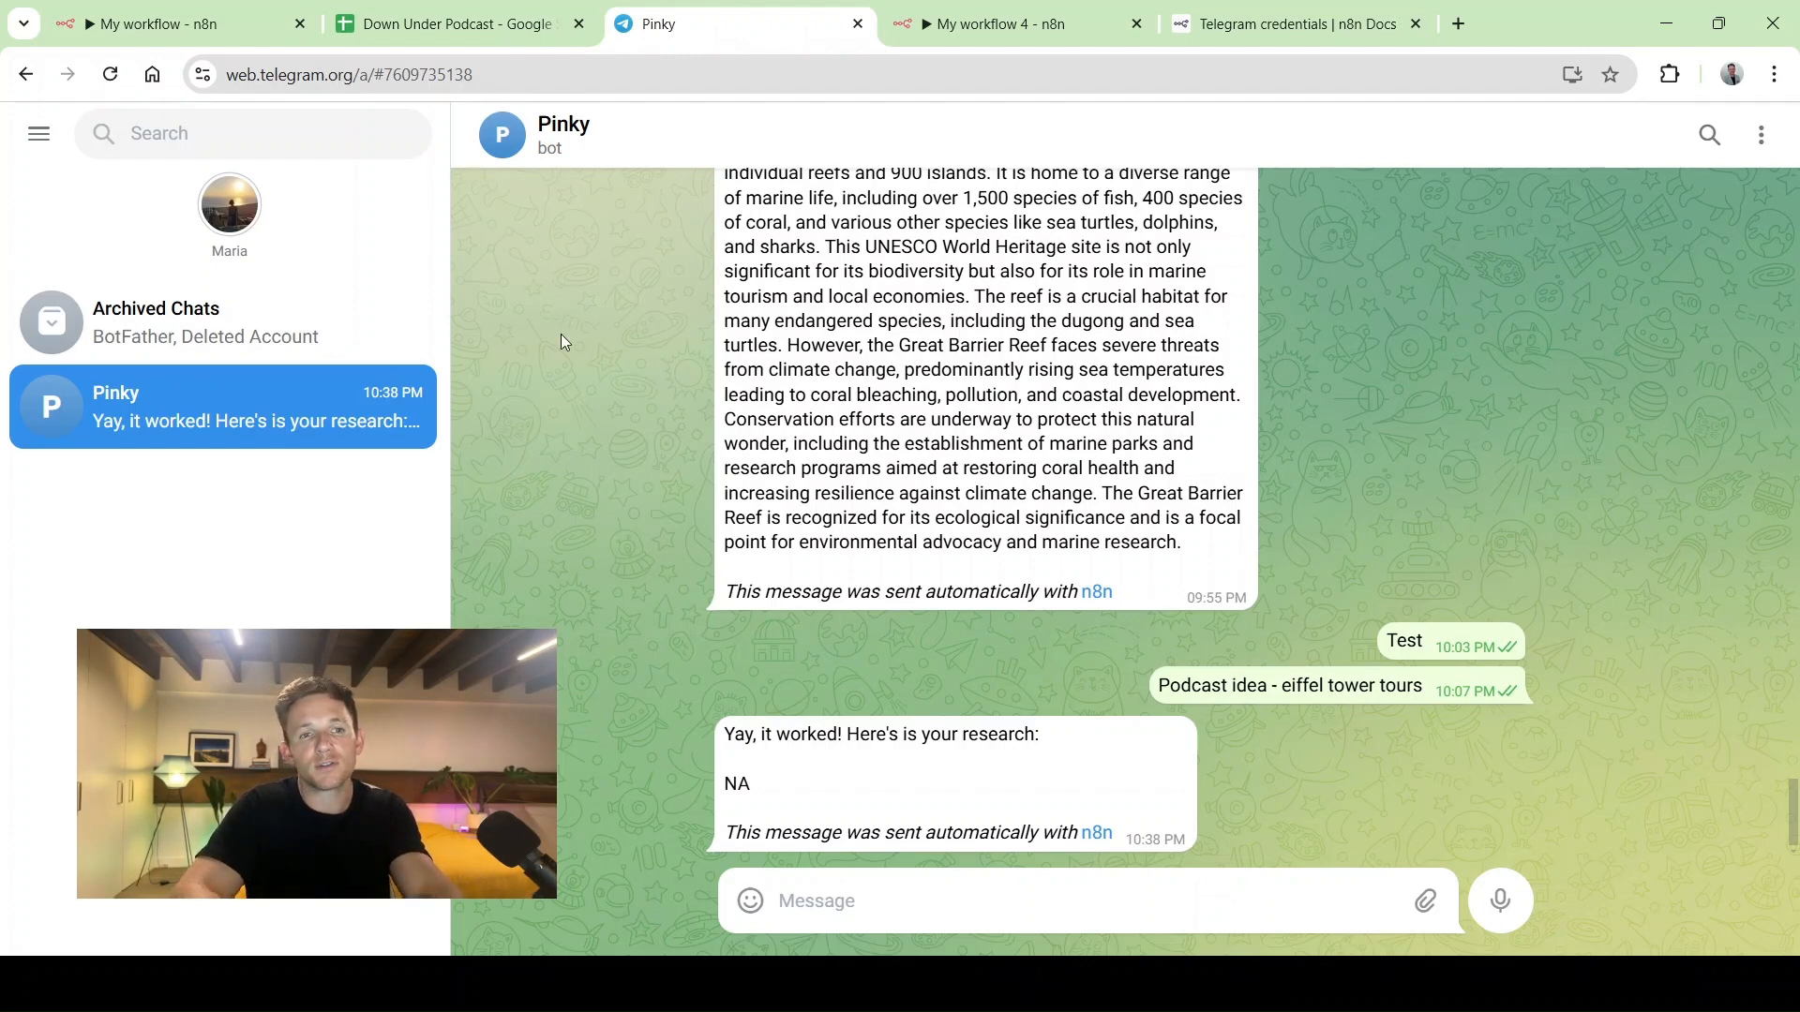
left_click(498, 27)
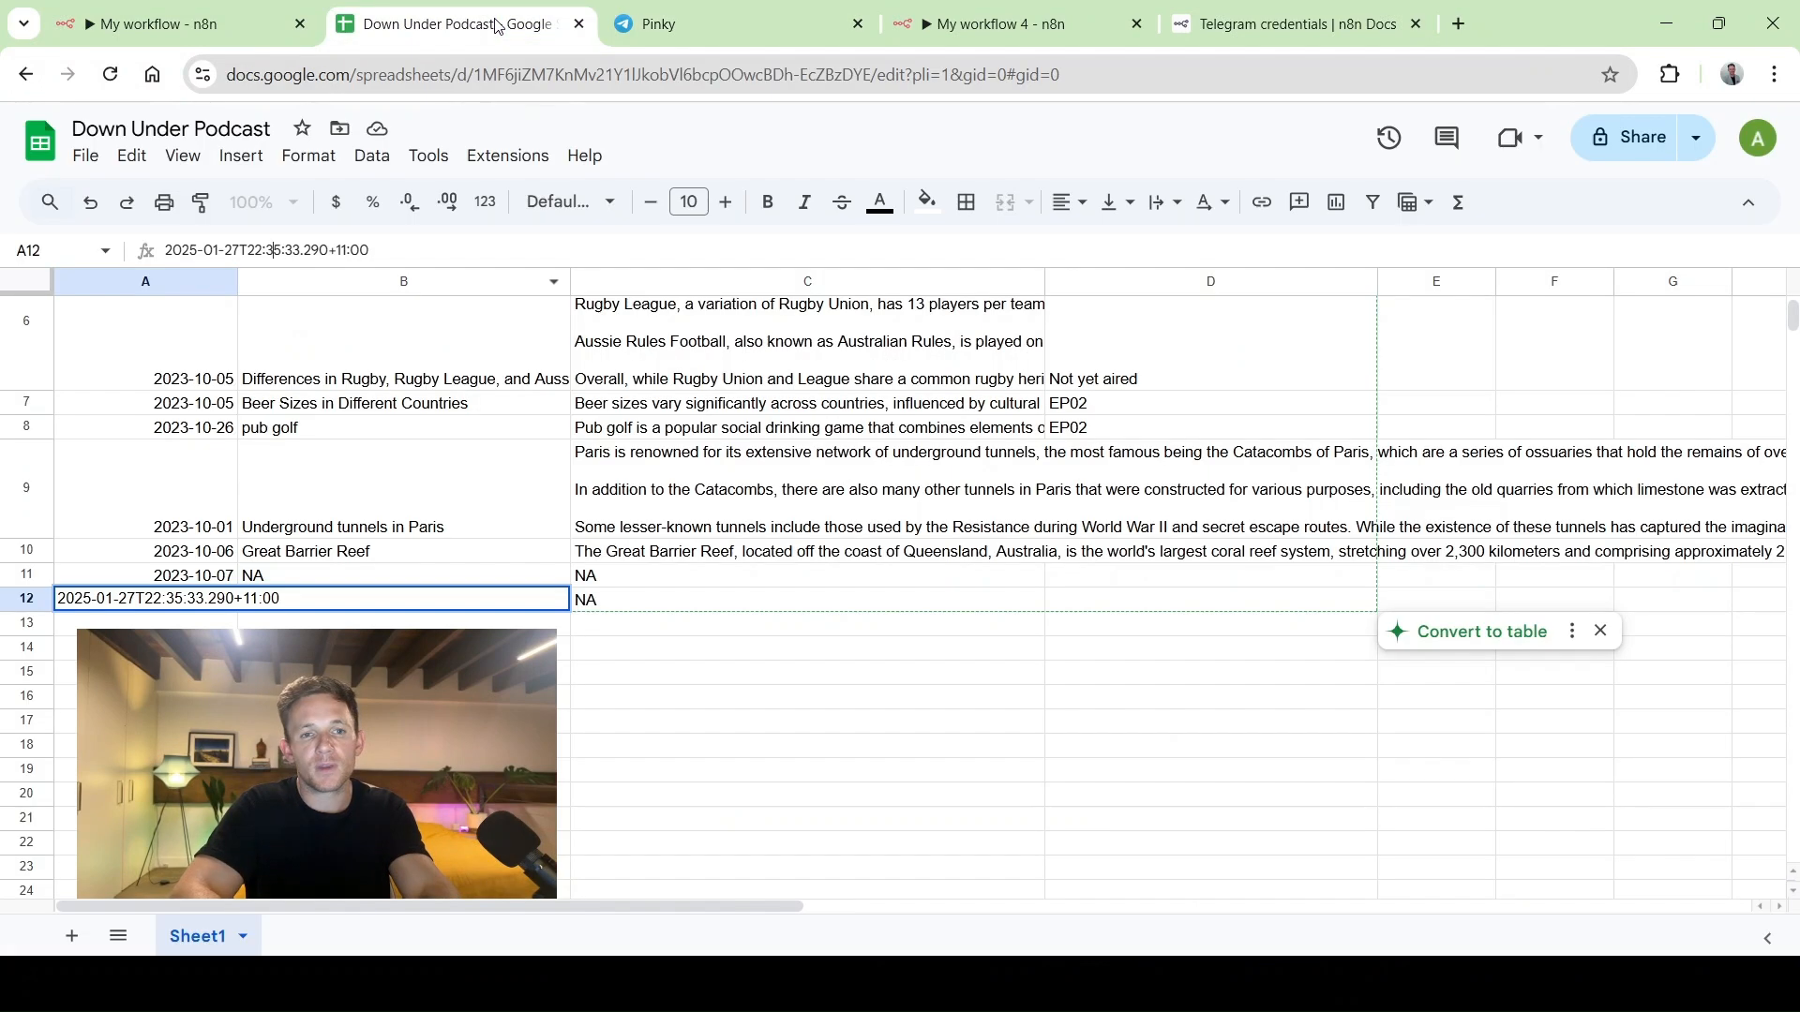
Return to My workflow 4 in n8n, close the Telegram node, activate the workflow and dismiss the activation notice
left_click(1004, 38)
left_click(1230, 142)
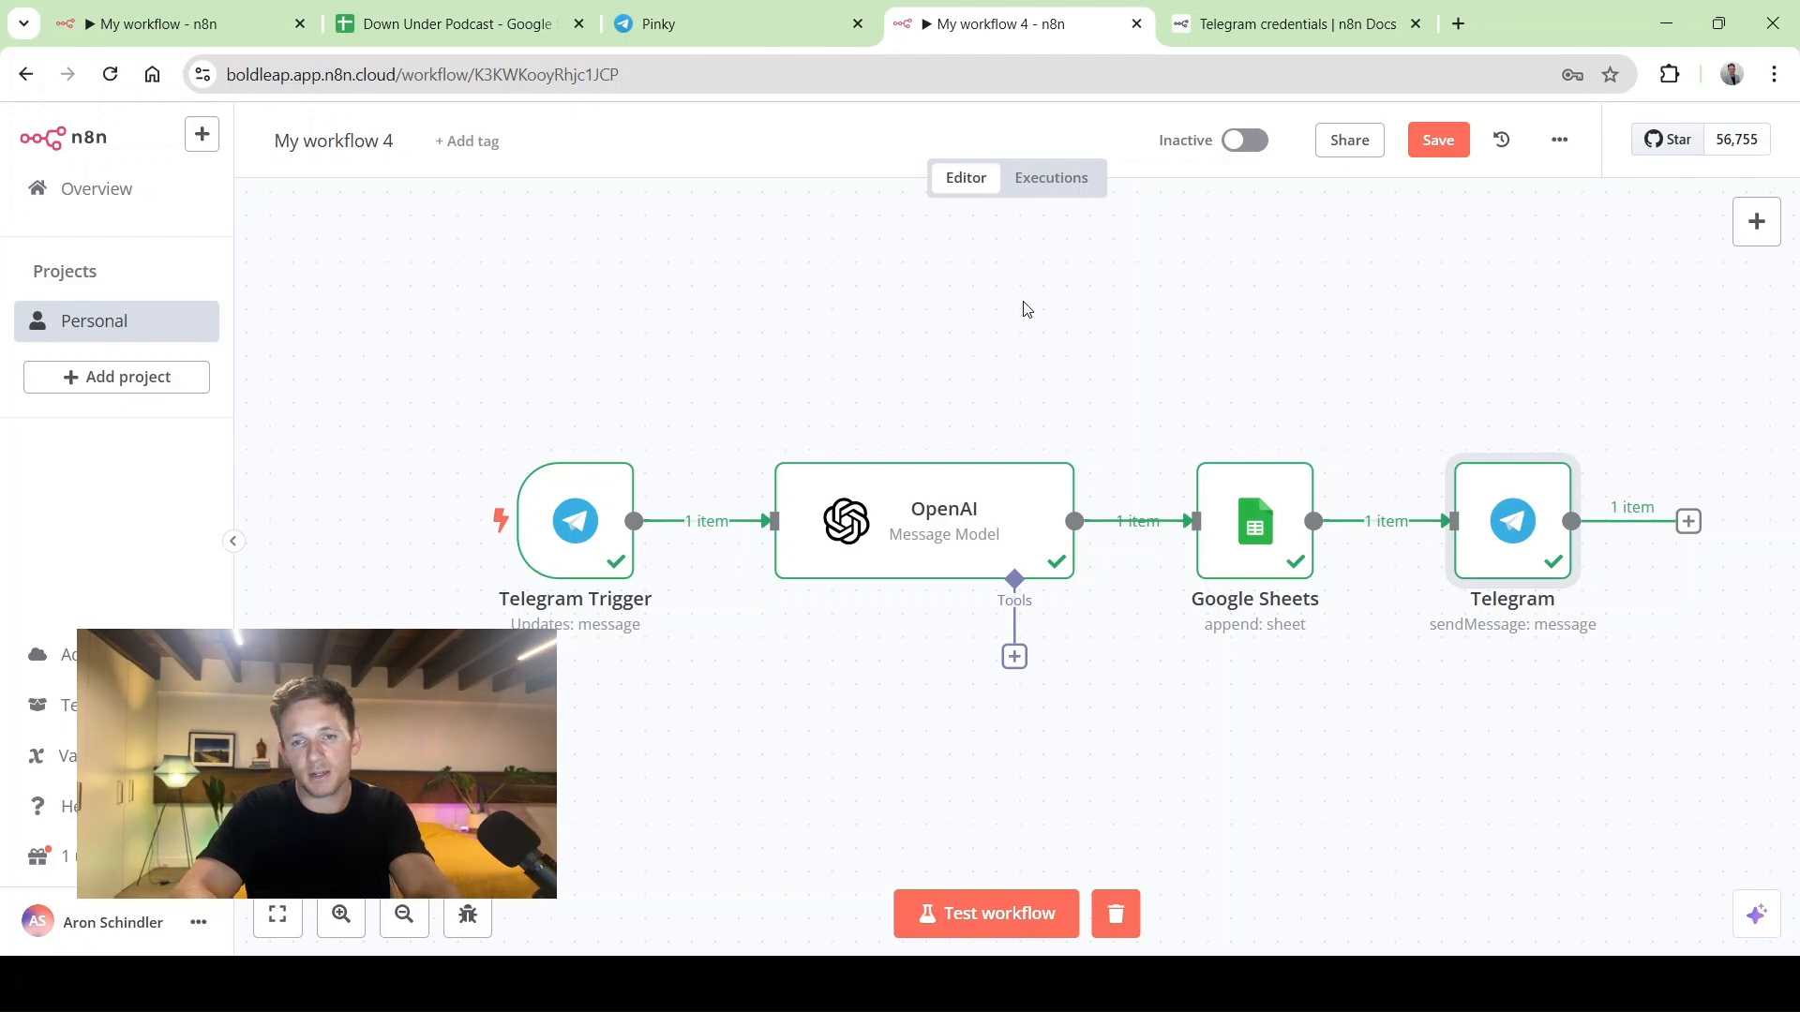
left_click(1251, 150)
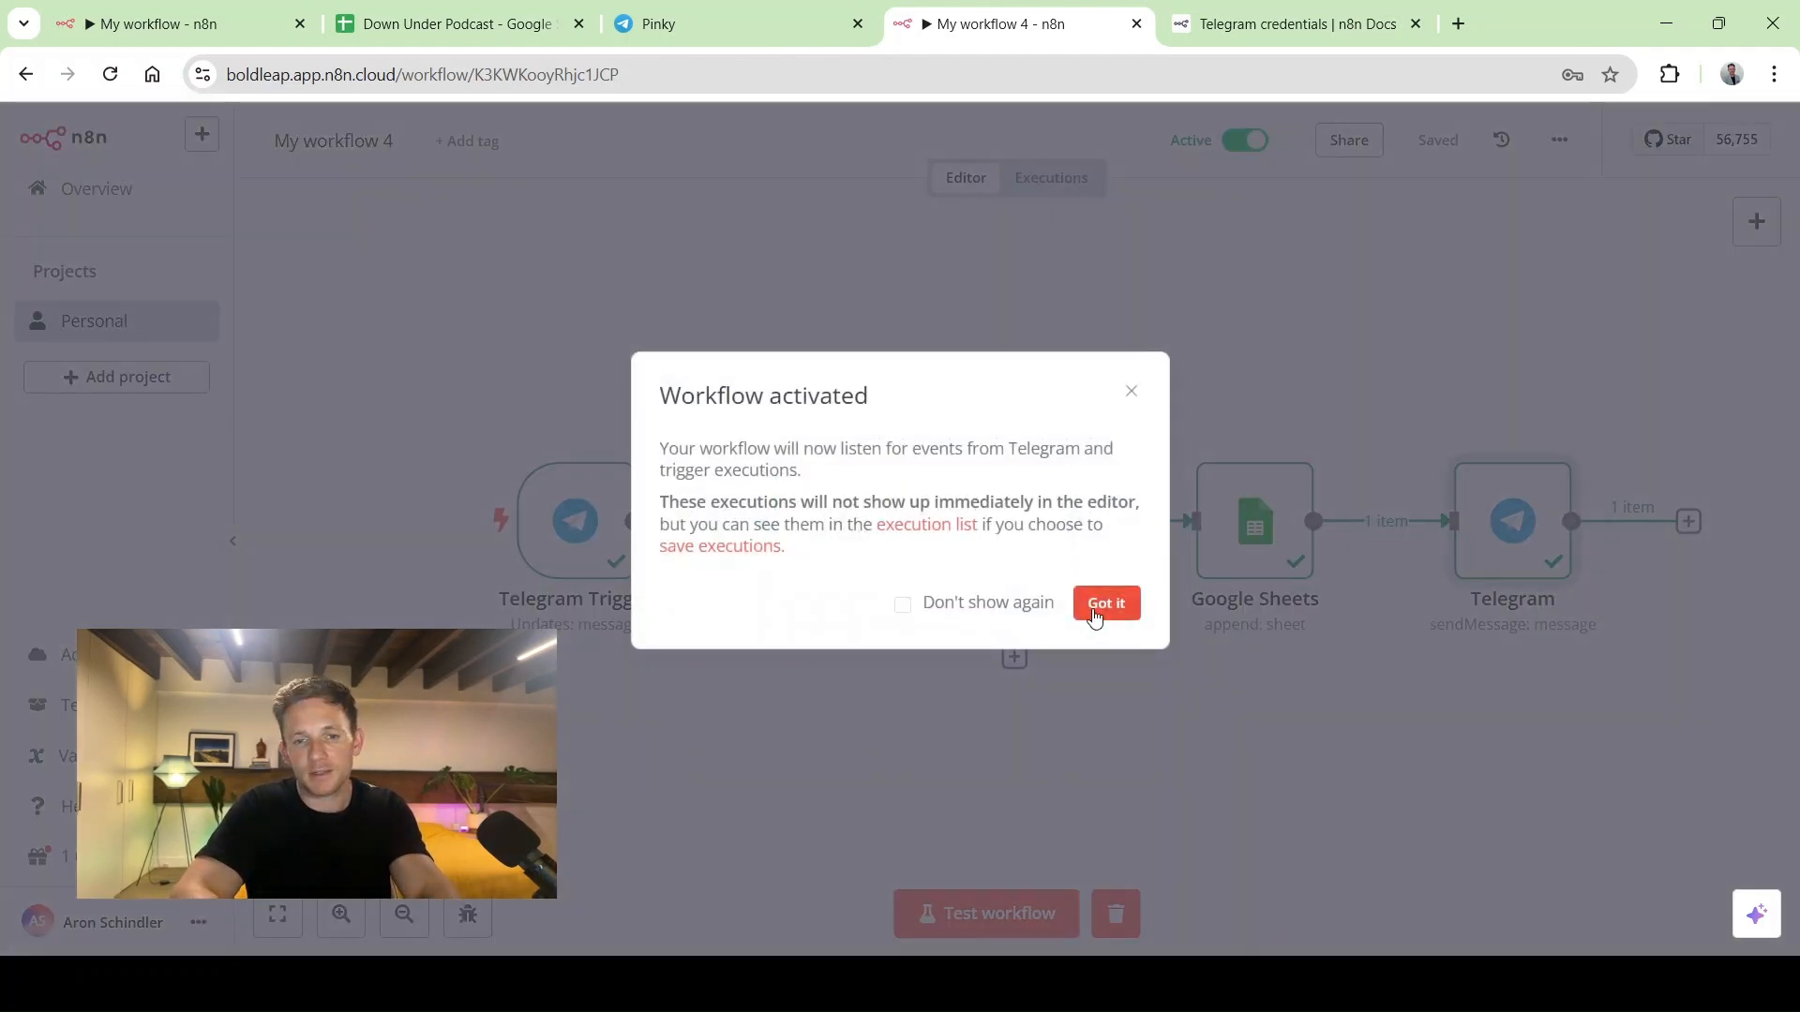
left_click(1095, 618)
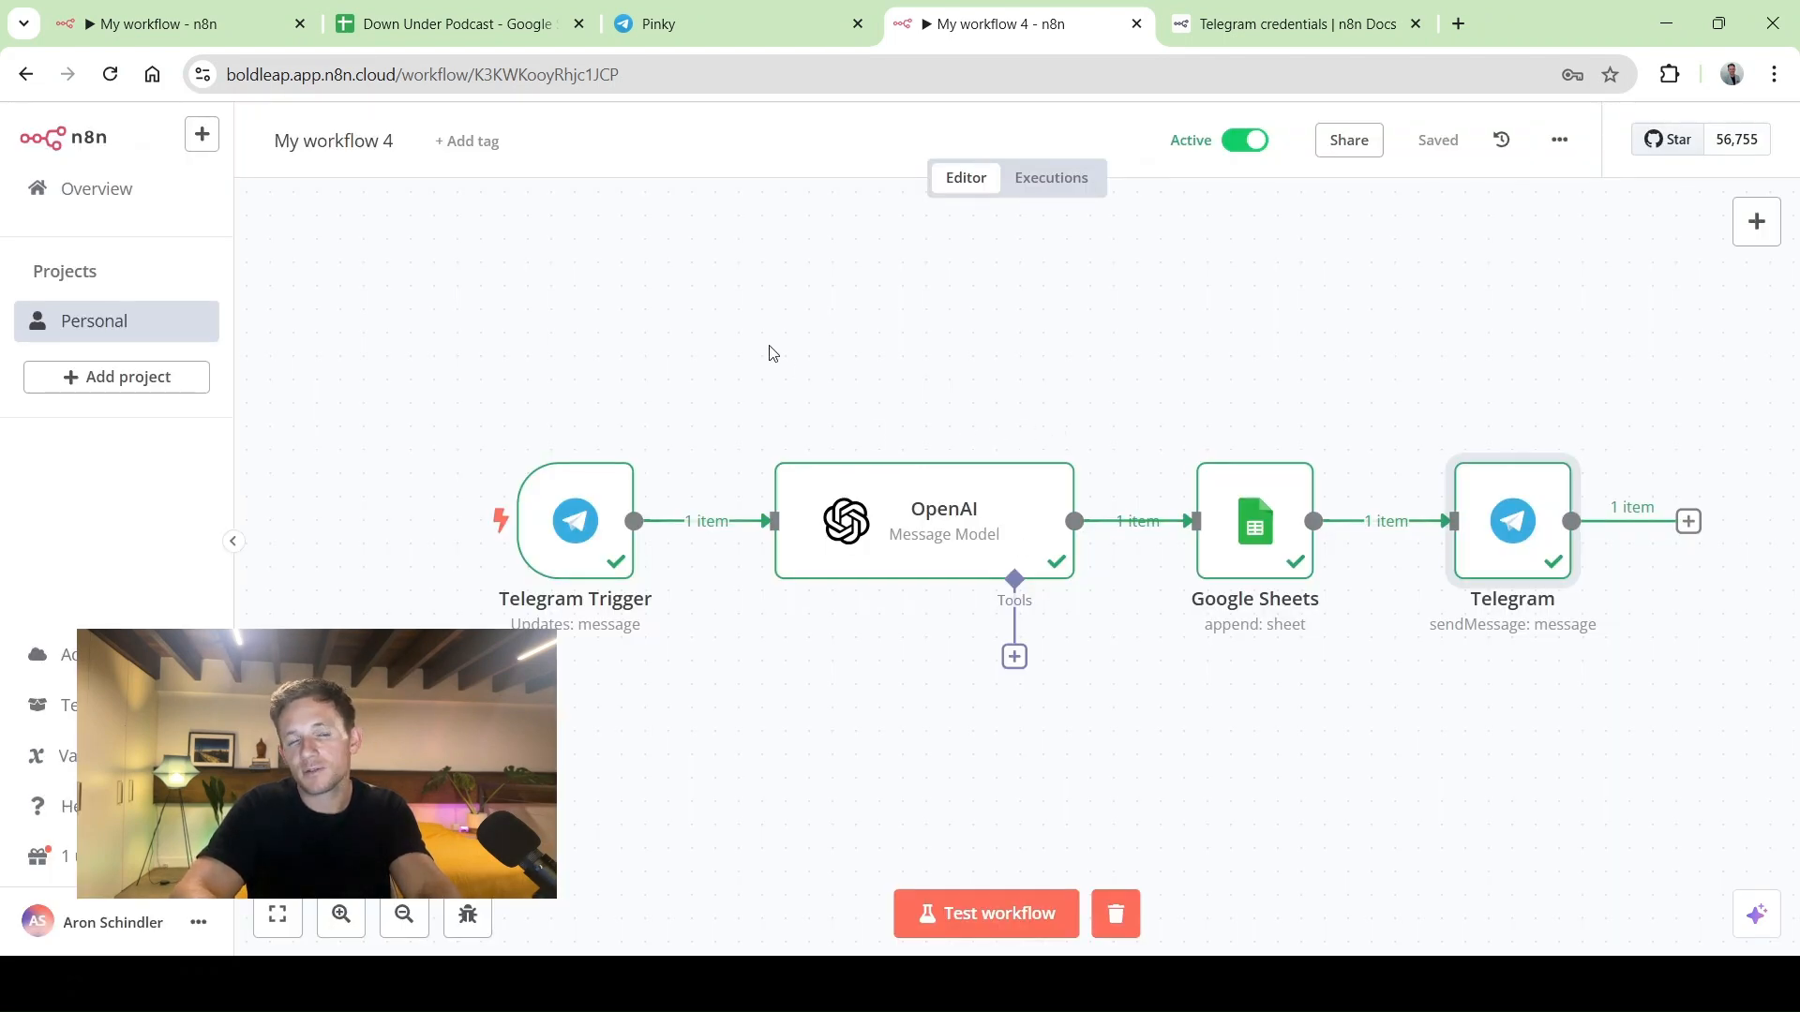